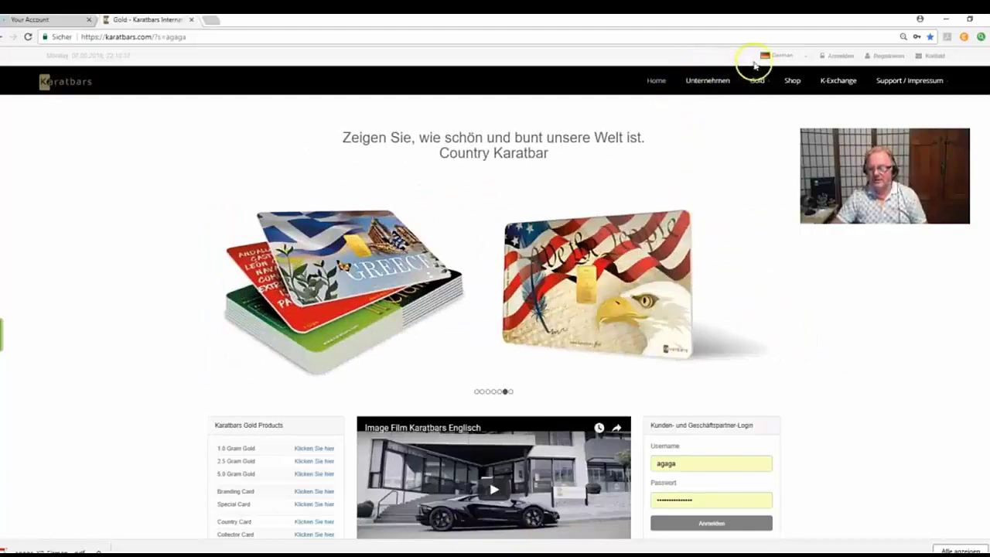
- Start a new registration and choose the 'Become an affiliate' account type to reach Step 2
{"action": "left_click", "coordinate": [781, 56]}
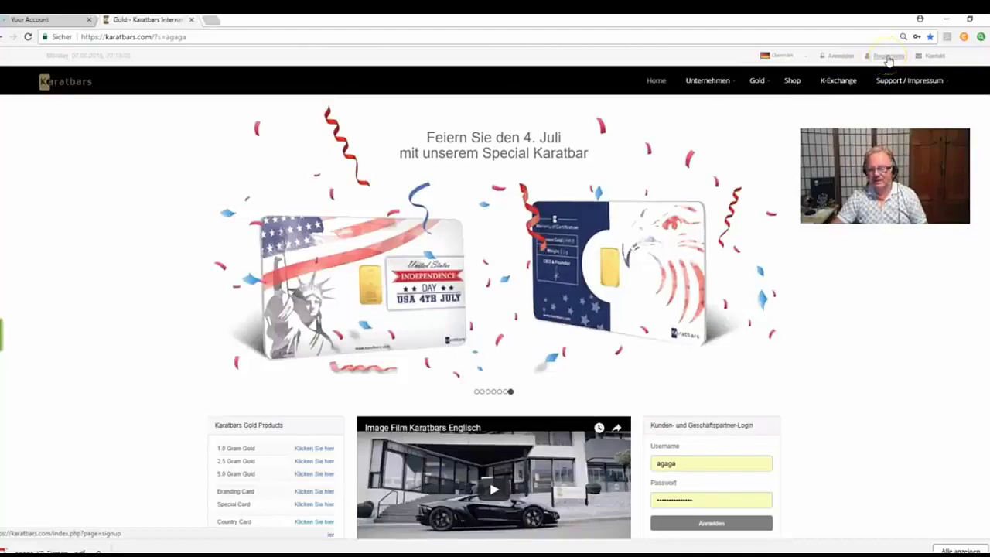
{"action": "left_click", "coordinate": [888, 57]}
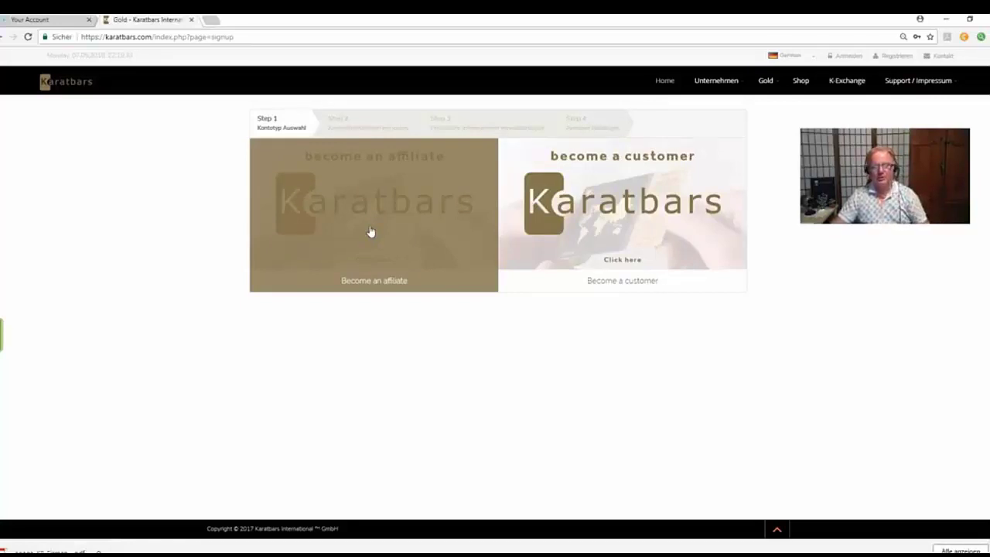
{"action": "left_click", "coordinate": [370, 231]}
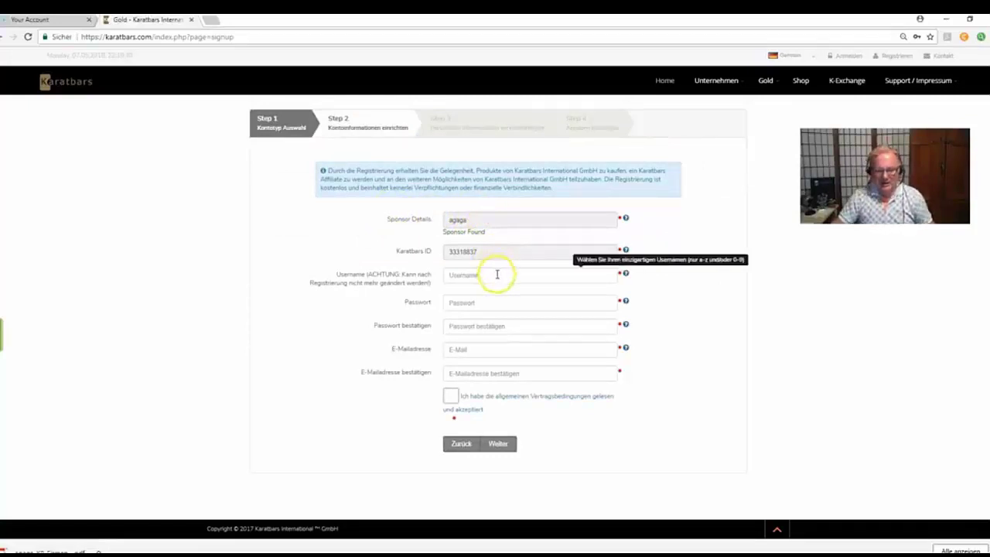
- Enter the new username, then the account password and its confirmation
{"action": "left_click", "coordinate": [495, 275]}
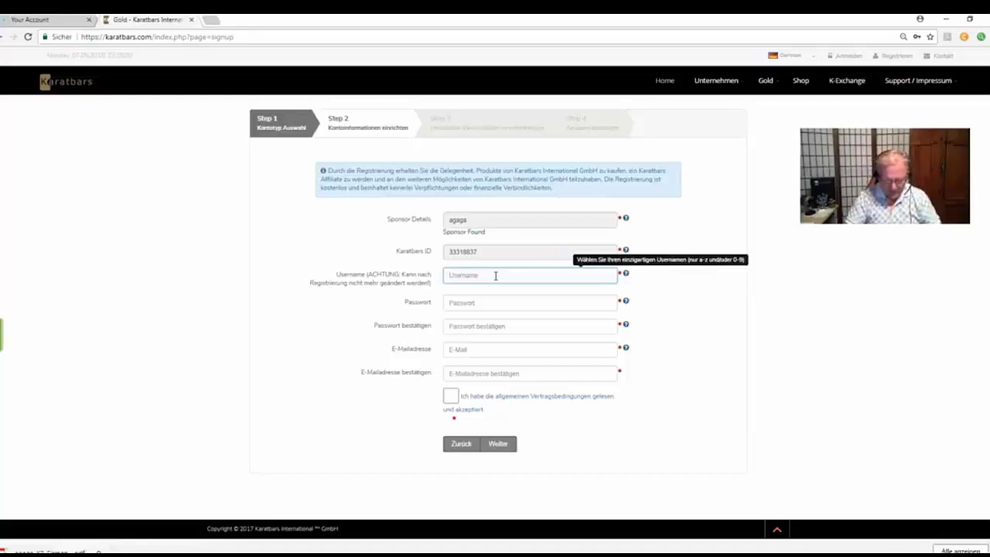
{"action": "type", "text": "sanram"}
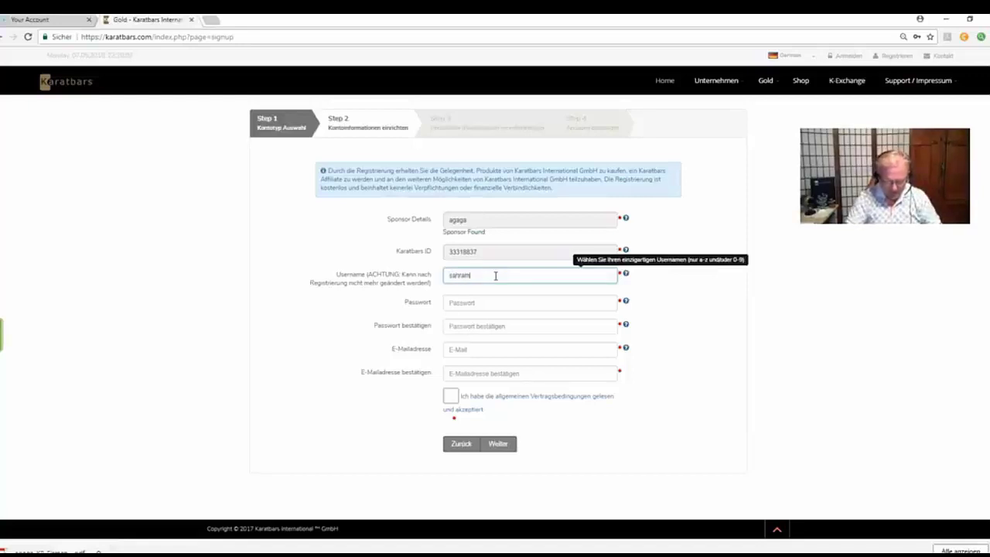
{"action": "type", "text": "r"}
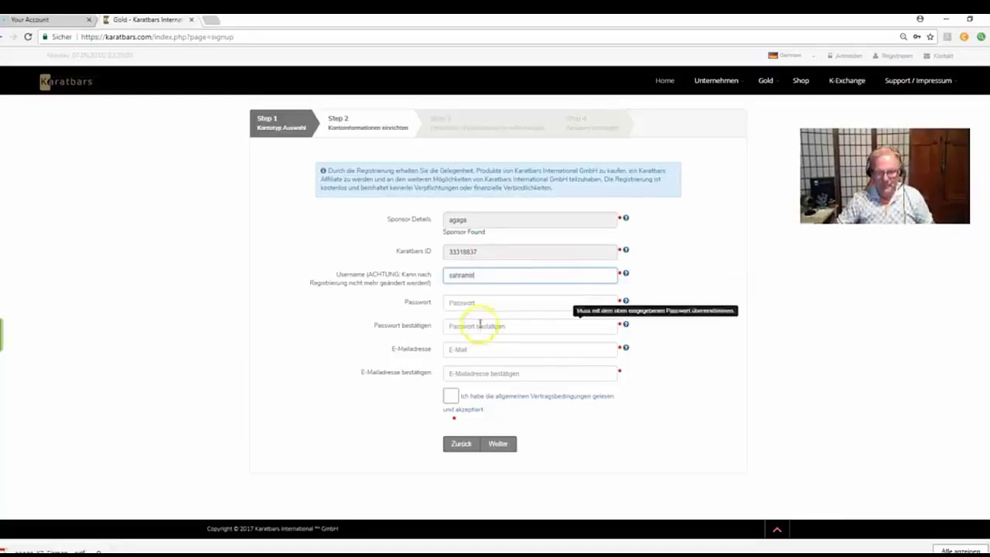
{"action": "left_click", "coordinate": [481, 304]}
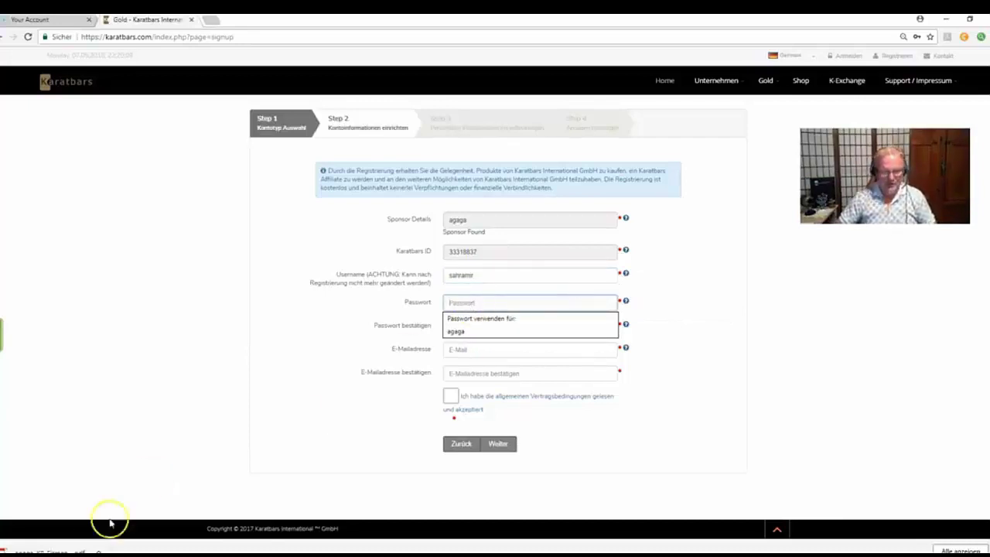
{"action": "left_click", "coordinate": [476, 304]}
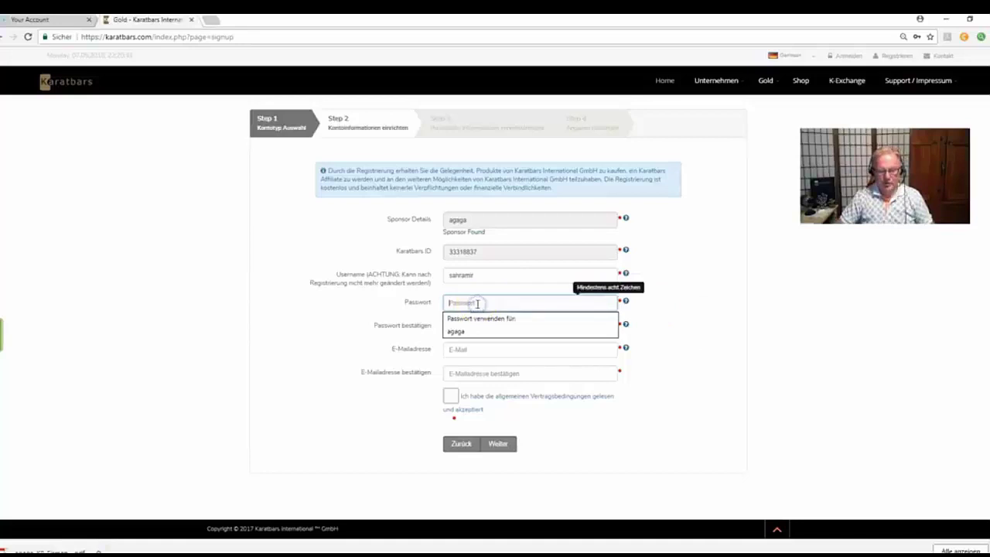
{"action": "type", "text": "a"}
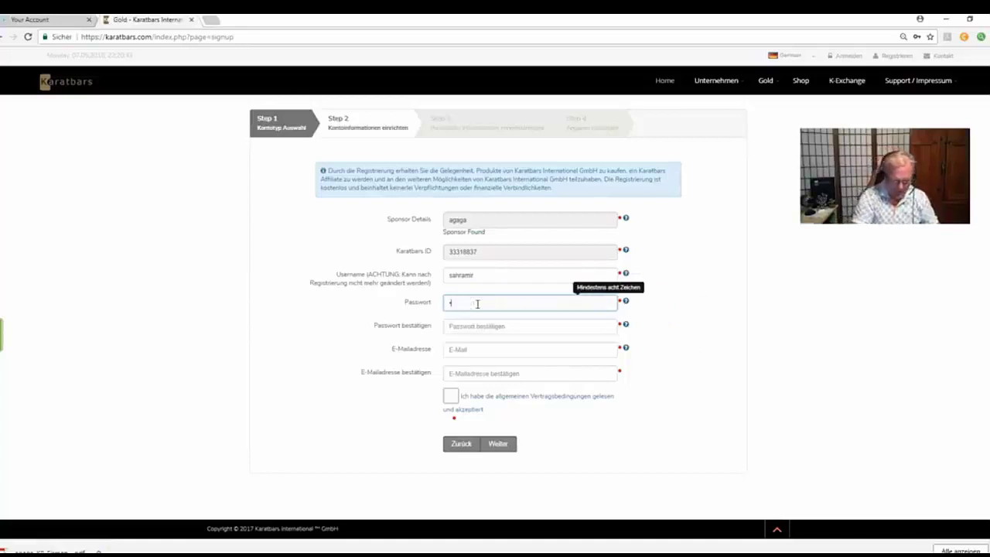
{"action": "type", "text": "••"}
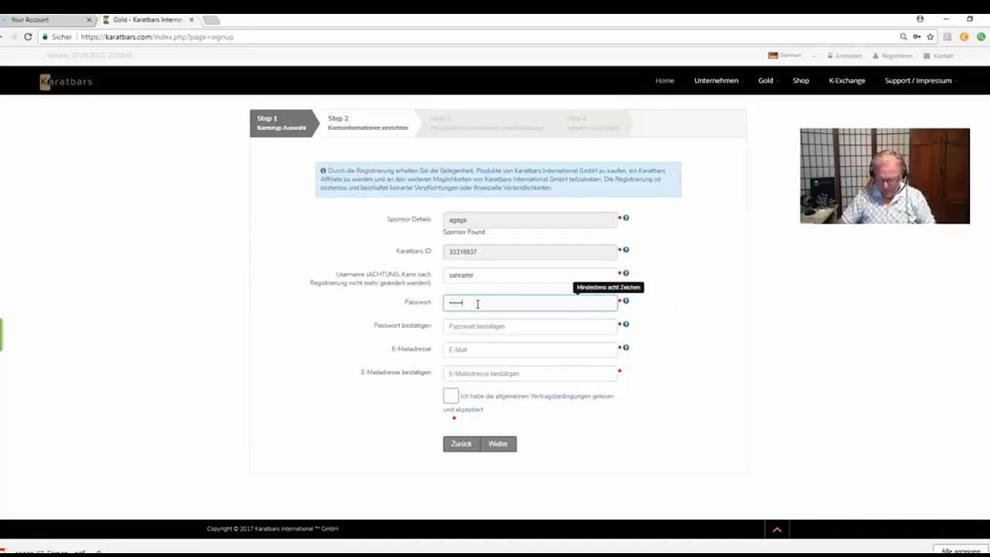
{"action": "left_click", "coordinate": [473, 327]}
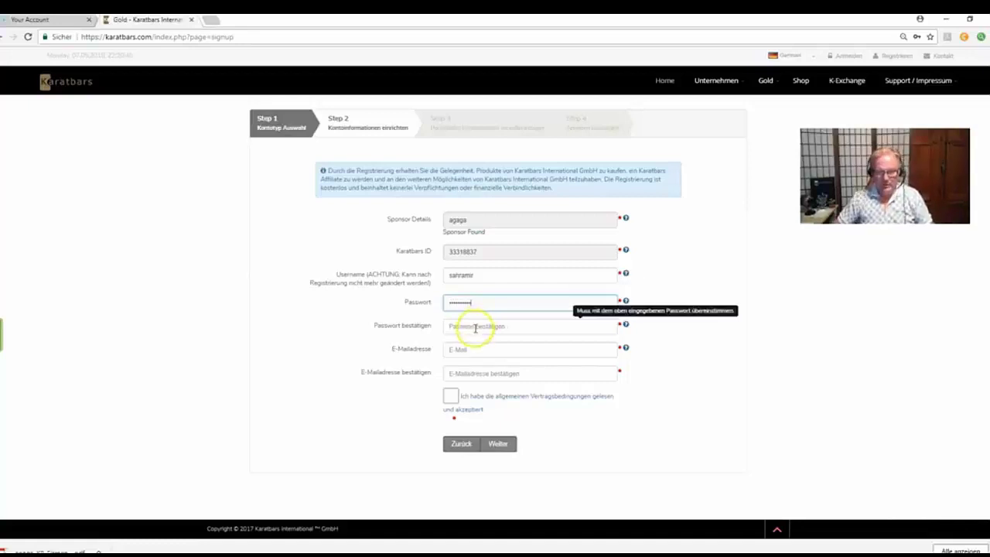
{"action": "type", "text": "•"}
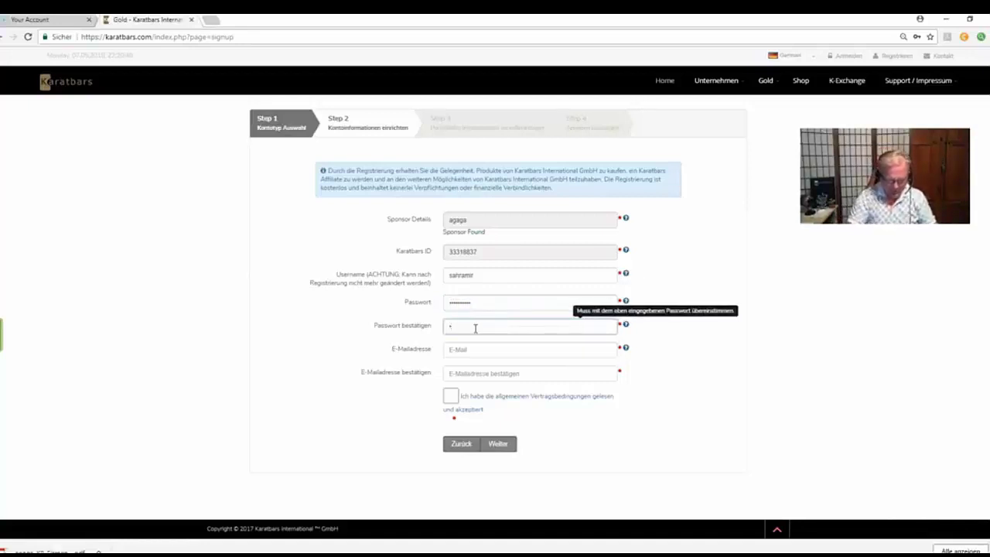
{"action": "type", "text": "••"}
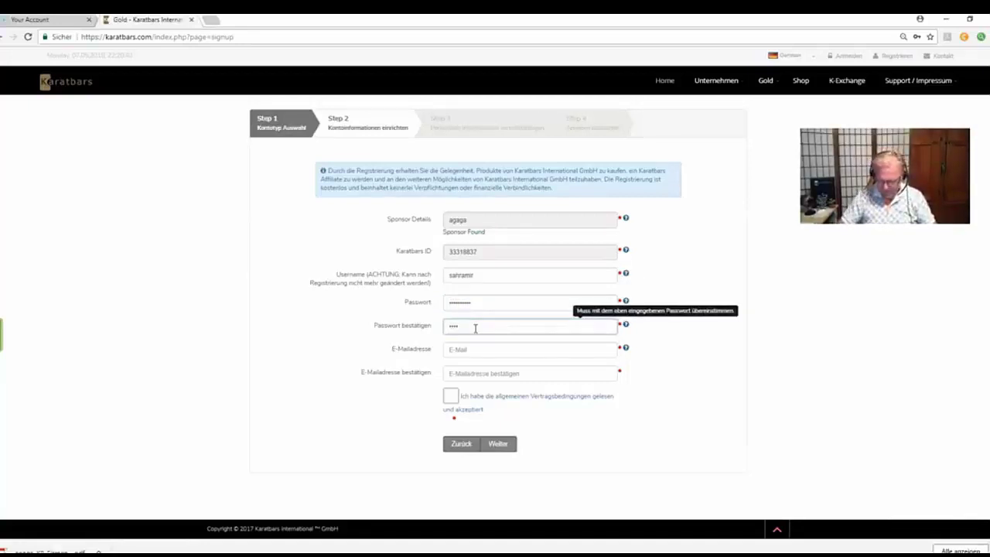
{"action": "type", "text": "••••"}
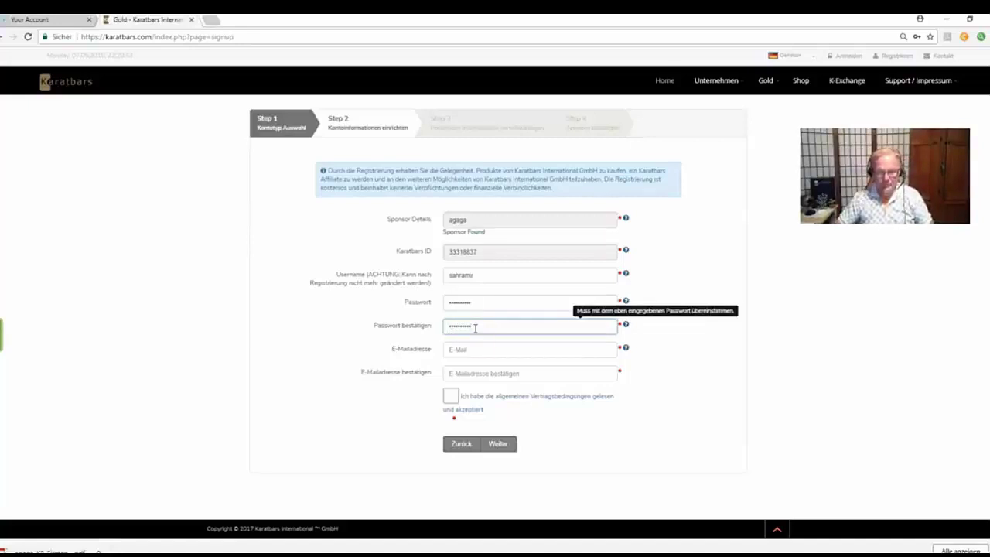
- Enter the e-mail address, copy it into the confirmation field, and accept the terms
{"action": "left_click", "coordinate": [470, 349]}
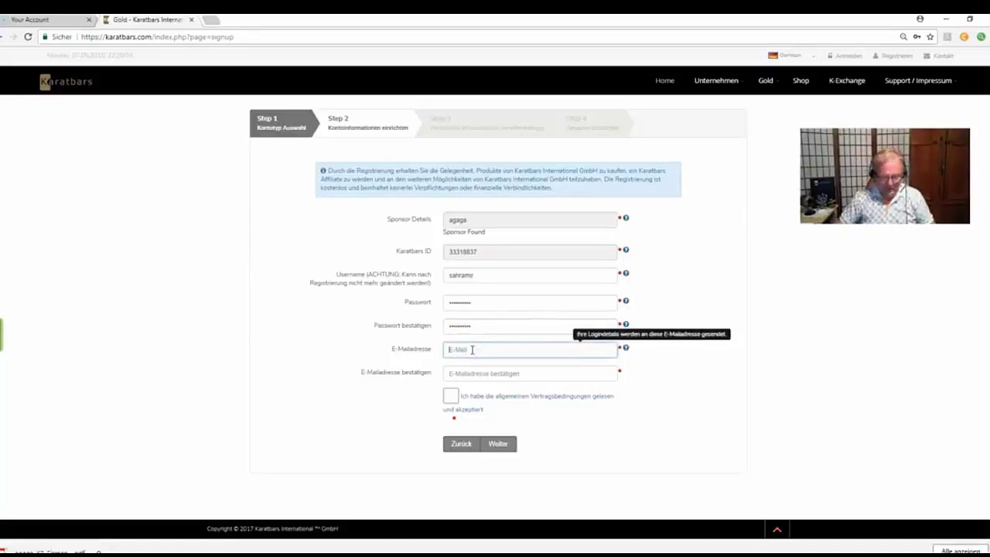
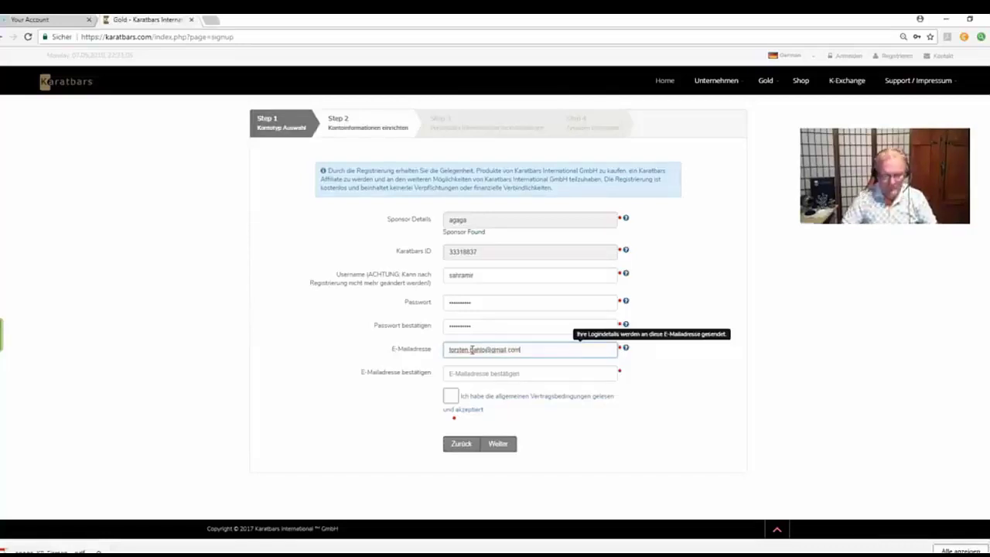
{"action": "left_click_drag", "start_coordinate": [524, 348], "coordinate": [443, 351]}
{"action": "right_click", "coordinate": [451, 349]}
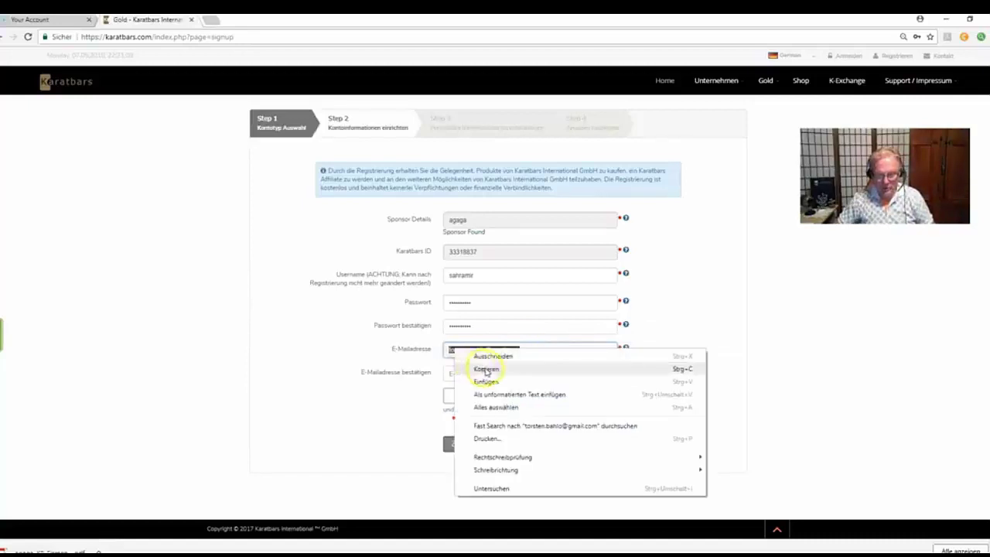
{"action": "left_click", "coordinate": [474, 370]}
{"action": "right_click", "coordinate": [471, 372]}
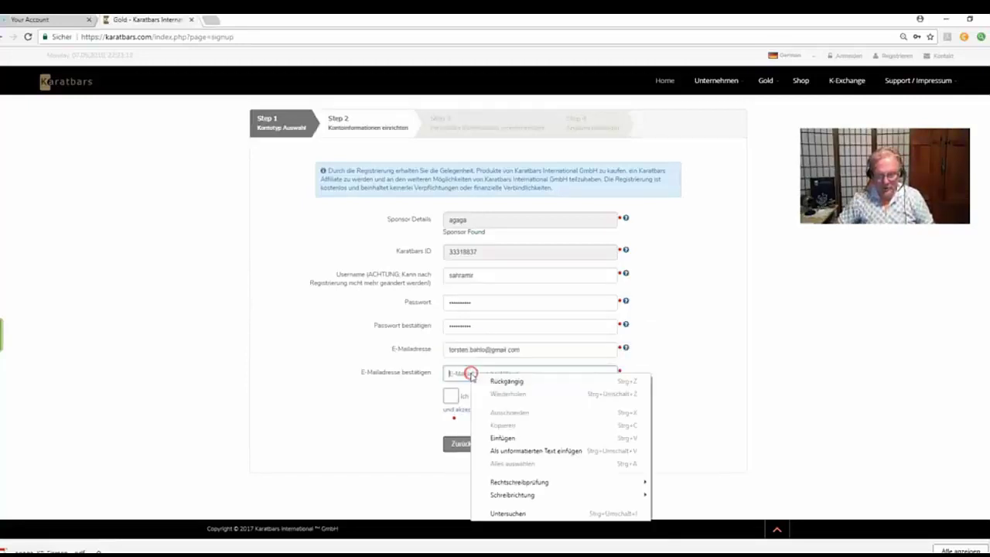
{"action": "left_click", "coordinate": [502, 438]}
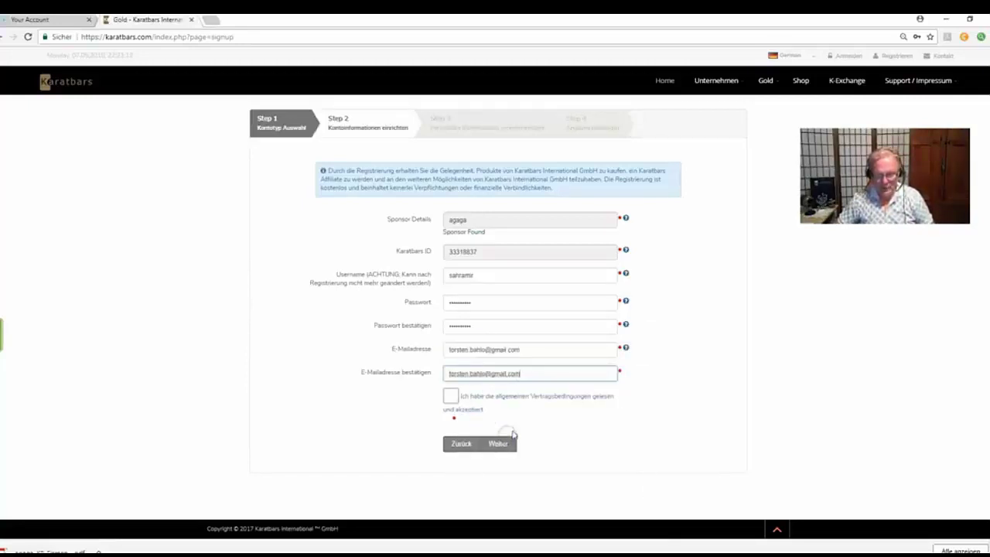
{"action": "left_click", "coordinate": [450, 396]}
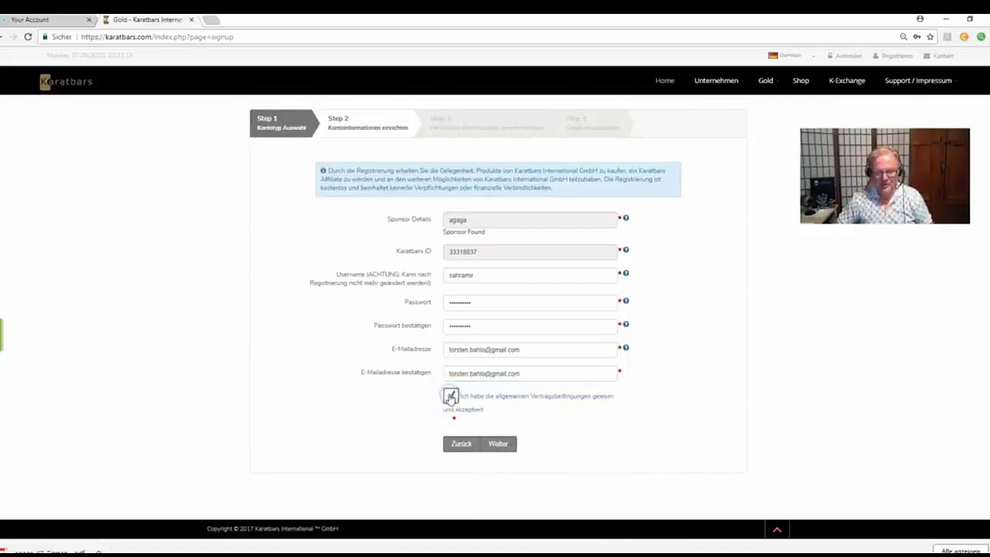
- Continue to Step 3 and enter the first and last name
{"action": "left_click", "coordinate": [499, 444]}
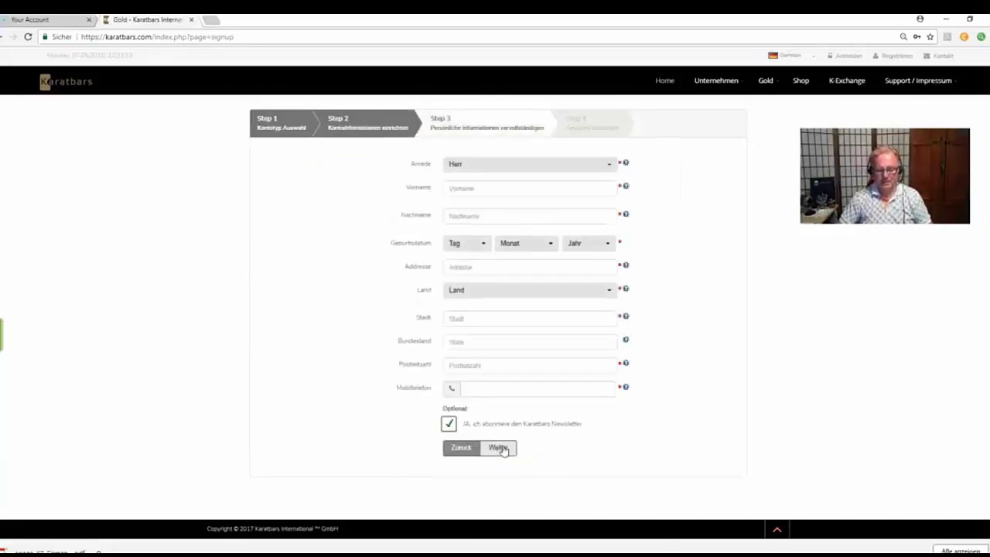
{"action": "left_click", "coordinate": [486, 190]}
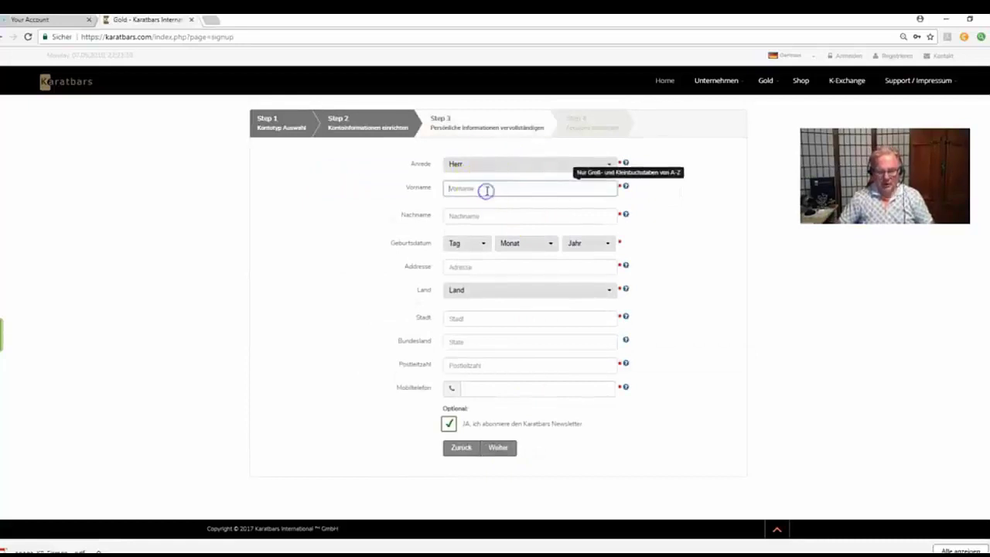
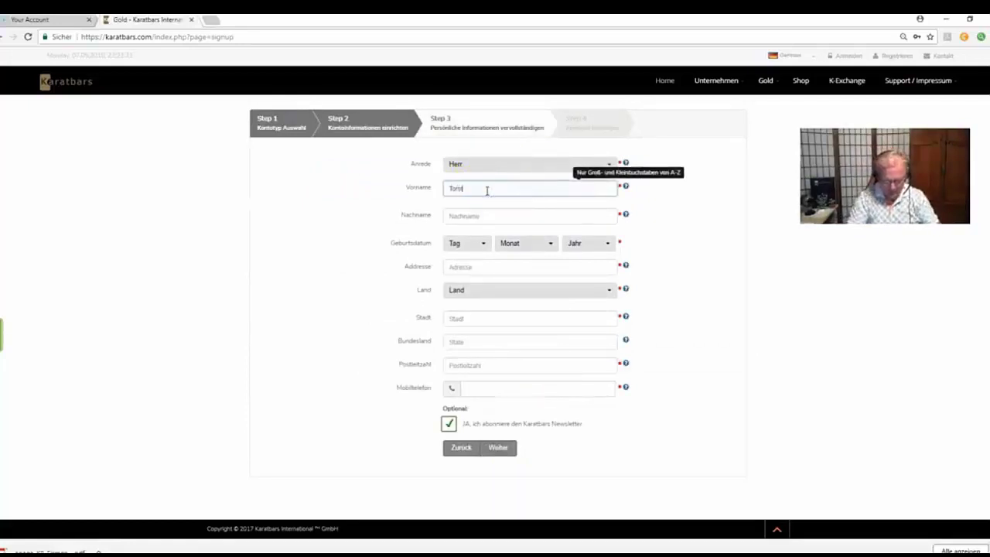
{"action": "left_click", "coordinate": [477, 214]}
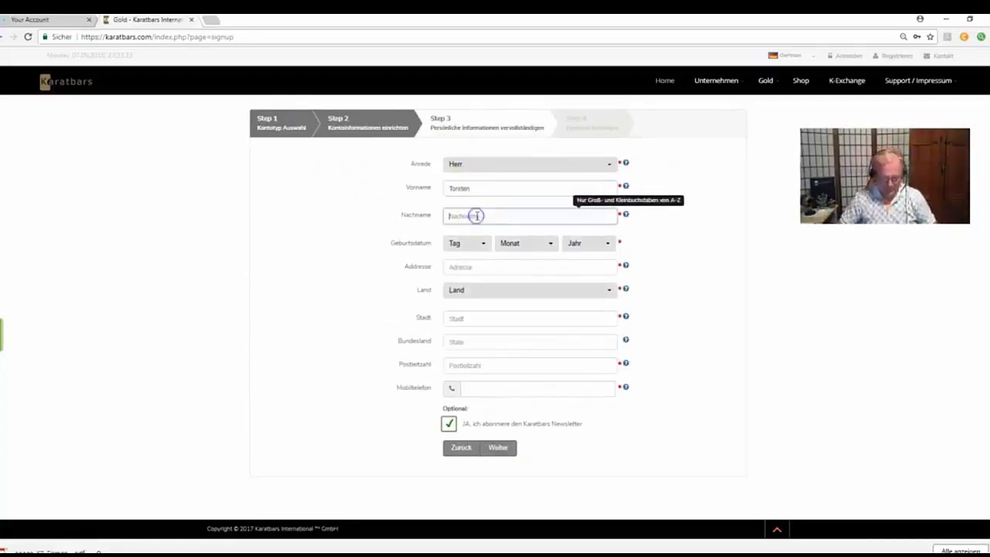
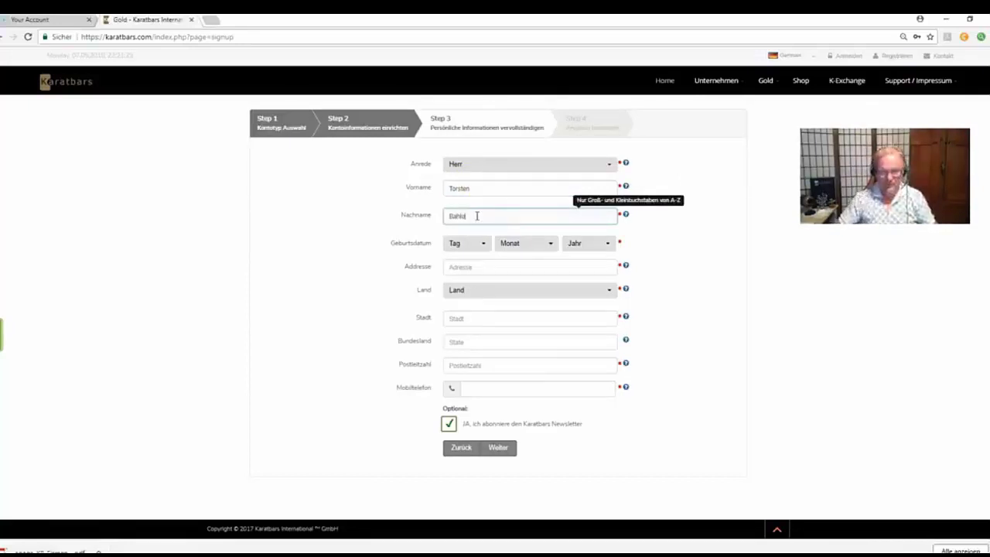
- Choose the birth day, month and year in the Geburtsdatum dropdowns
{"action": "left_click", "coordinate": [482, 243]}
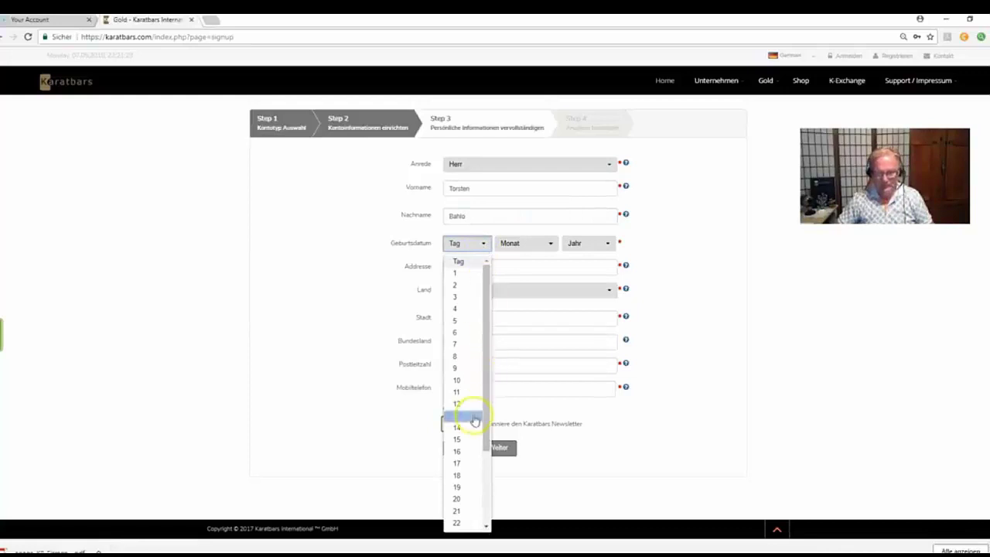
{"action": "left_click_drag", "start_coordinate": [487, 408], "coordinate": [484, 499]}
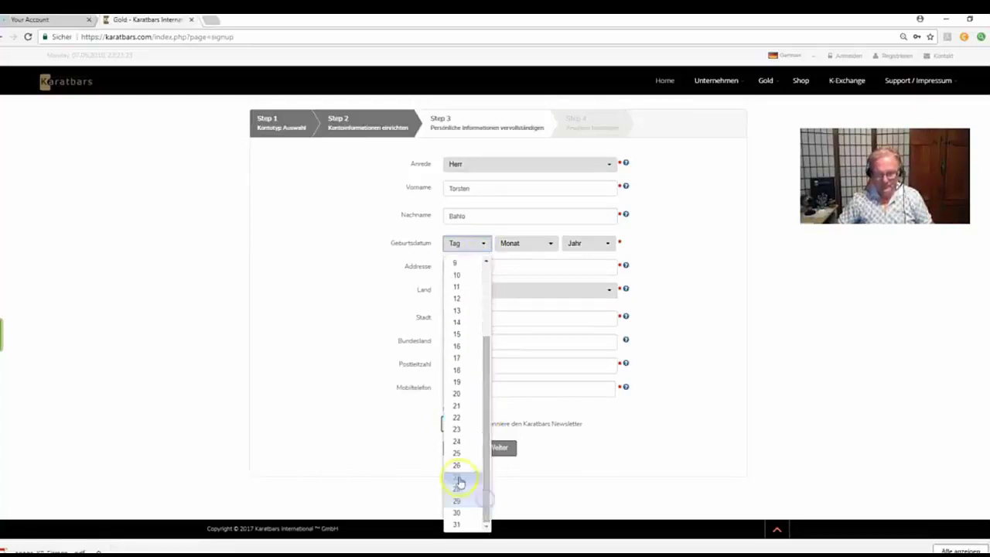
{"action": "left_click", "coordinate": [457, 478]}
{"action": "left_click", "coordinate": [550, 244]}
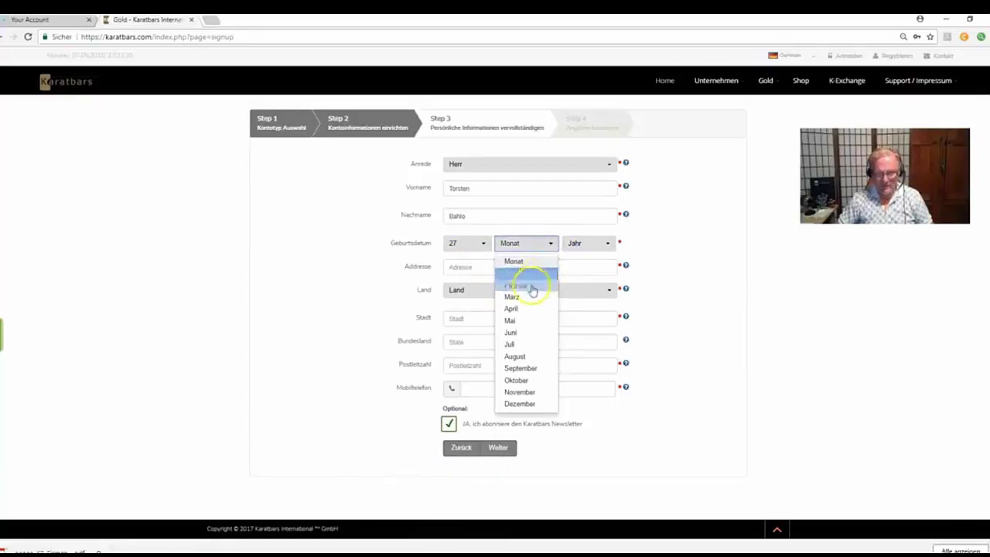
{"action": "left_click", "coordinate": [532, 286]}
{"action": "left_click", "coordinate": [607, 247]}
{"action": "left_click_drag", "start_coordinate": [610, 267], "coordinate": [612, 379]}
{"action": "left_click", "coordinate": [580, 405]}
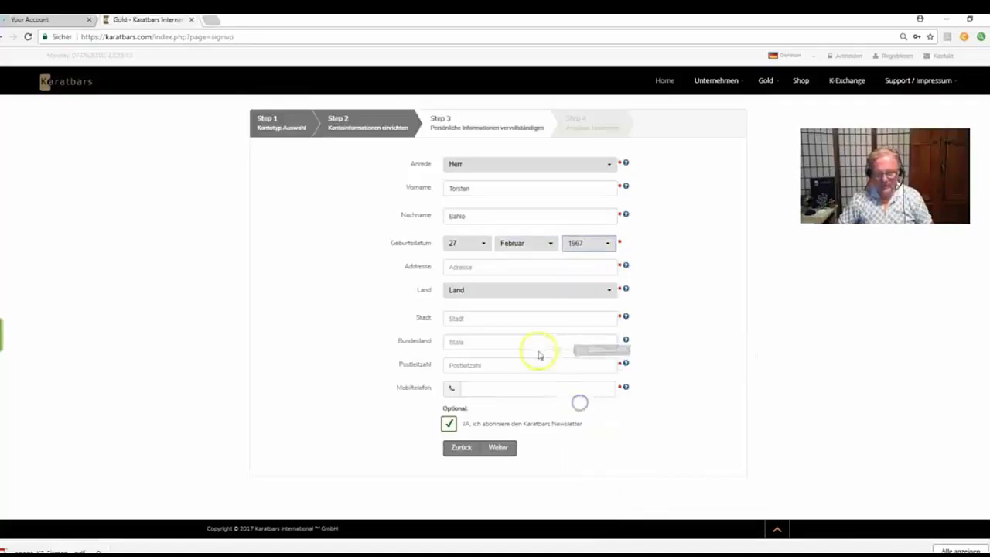
- Enter the street address and choose Germany as the Land
{"action": "left_click", "coordinate": [484, 267]}
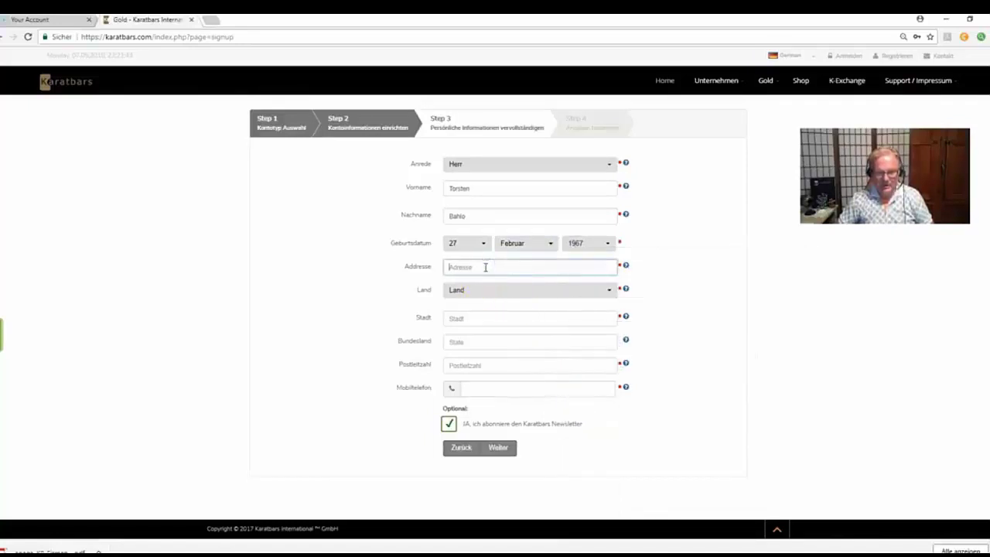
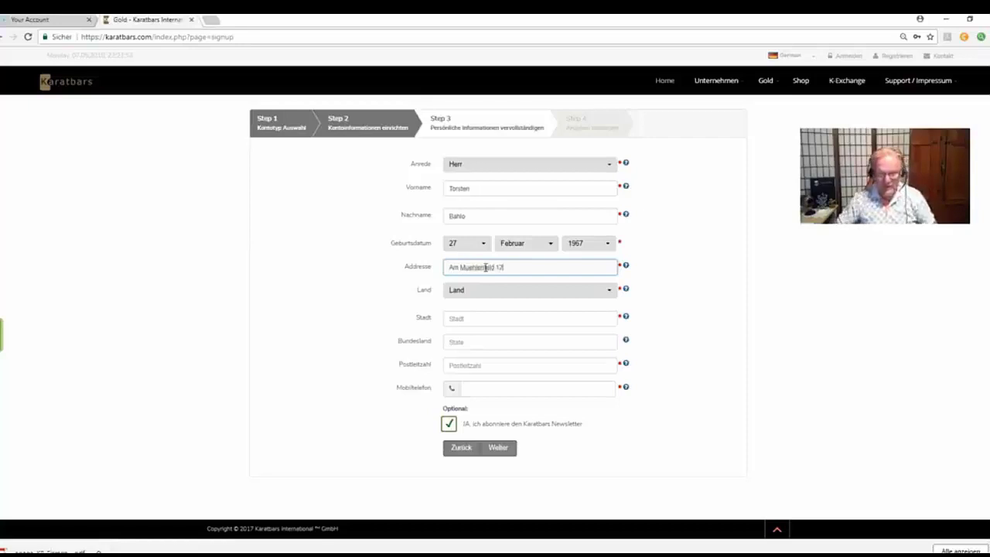
{"action": "left_click", "coordinate": [506, 289]}
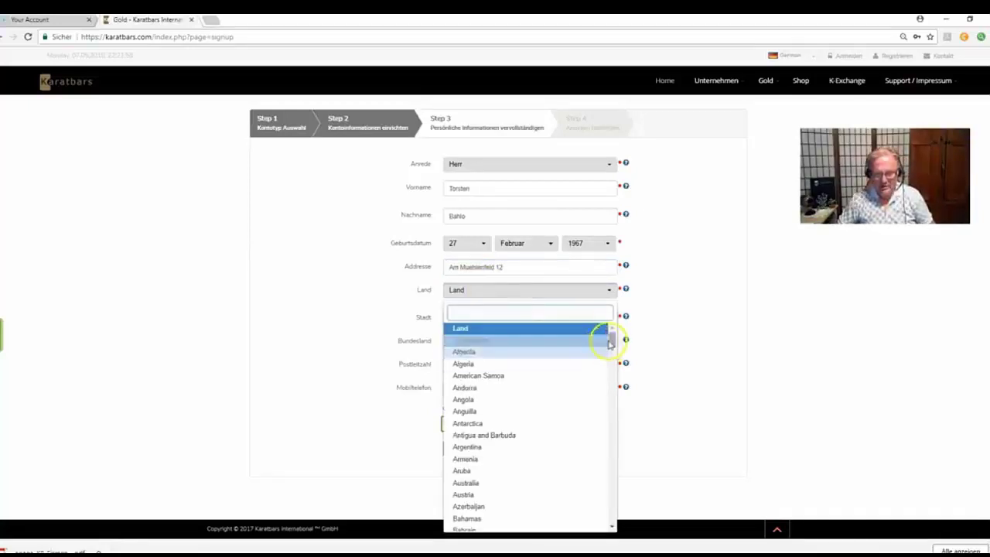
{"action": "left_click_drag", "start_coordinate": [610, 343], "coordinate": [612, 394]}
{"action": "left_click", "coordinate": [483, 465]}
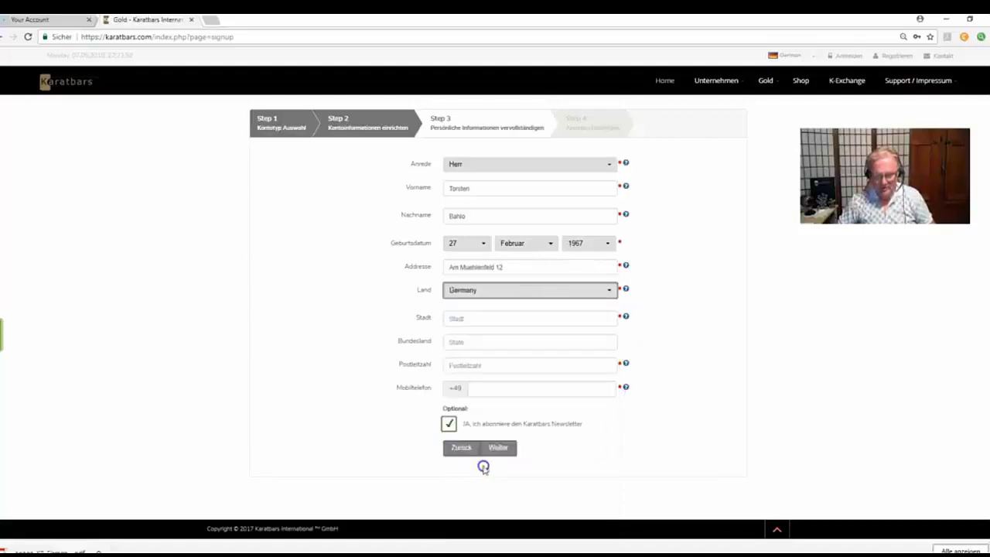
- Fill in Stadt, Bundesland, Postleitzahl and the Mobiltelefon number
{"action": "left_click", "coordinate": [473, 317]}
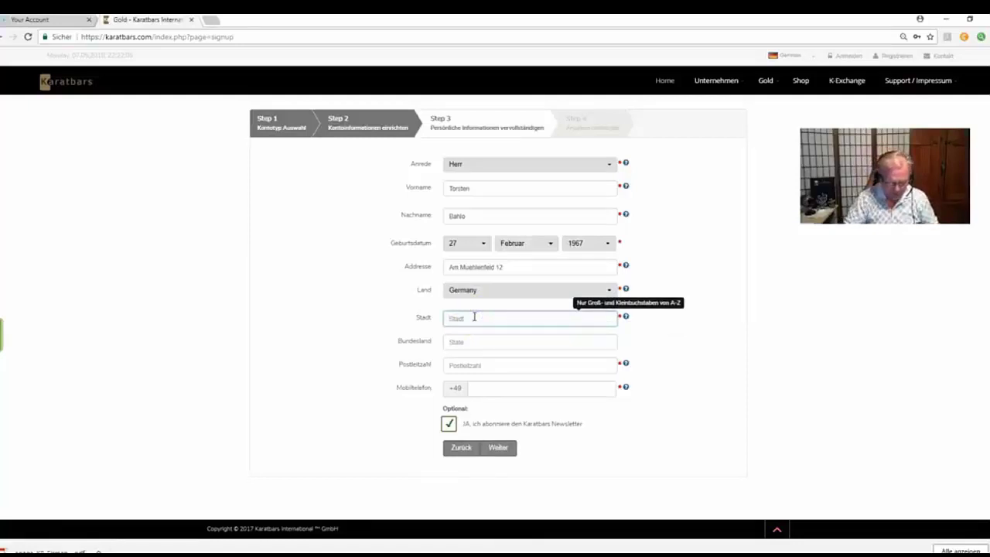
{"action": "type", "text": "Burgwed"}
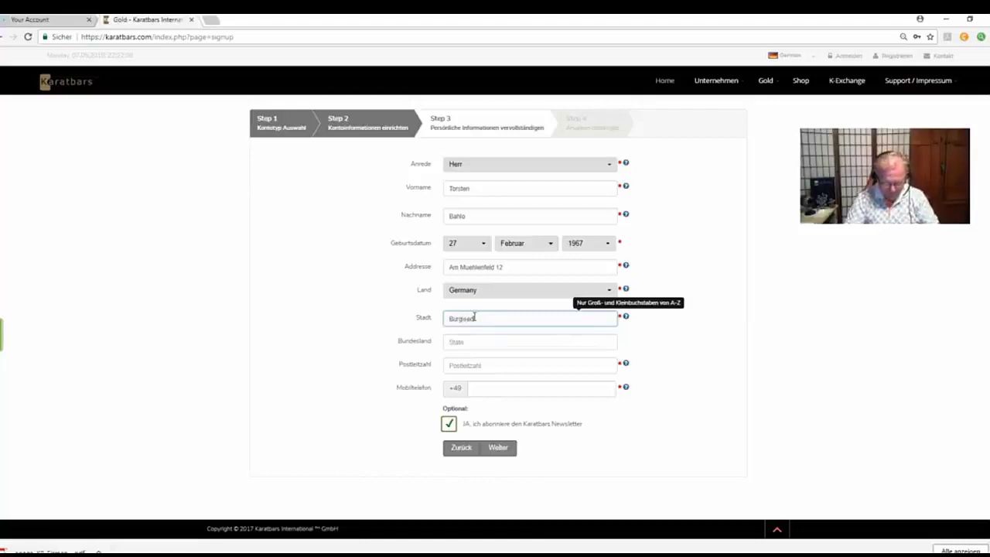
{"action": "type", "text": "el"}
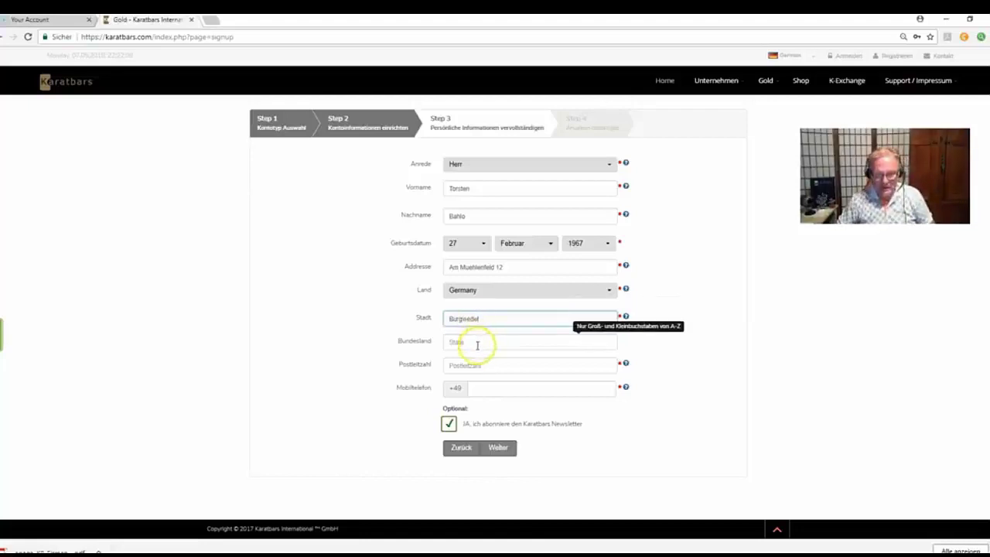
{"action": "left_click", "coordinate": [477, 343]}
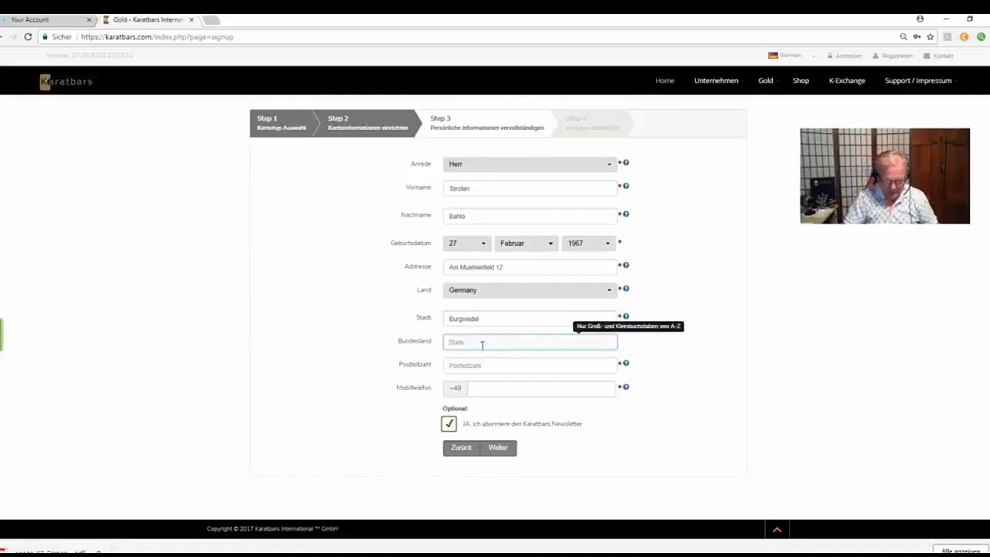
{"action": "type", "text": "Niedersac"}
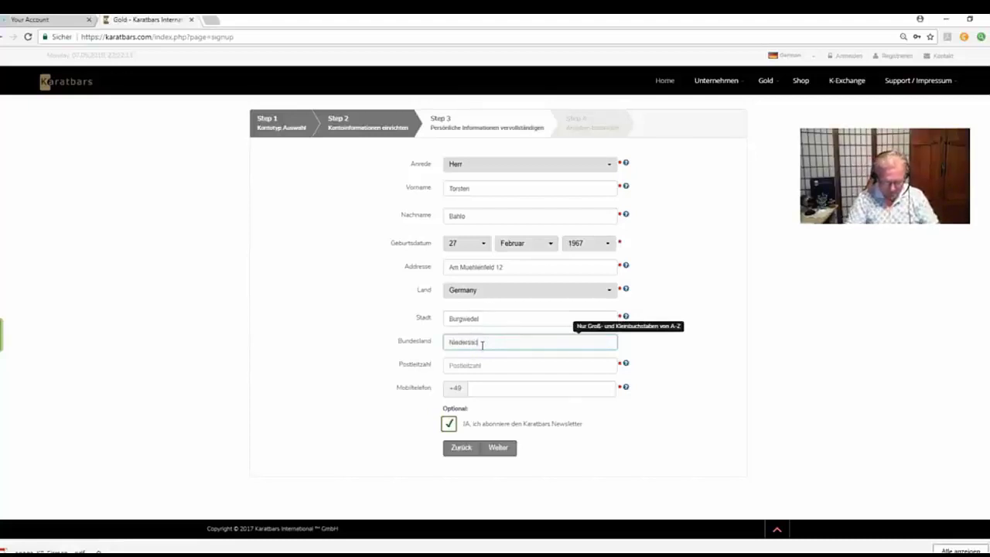
{"action": "type", "text": "hsen"}
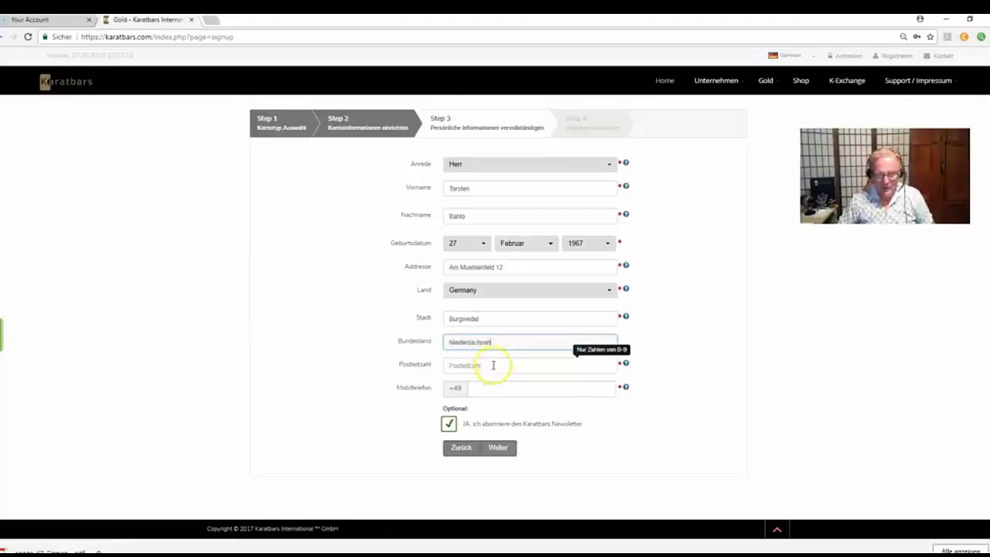
{"action": "left_click", "coordinate": [486, 366]}
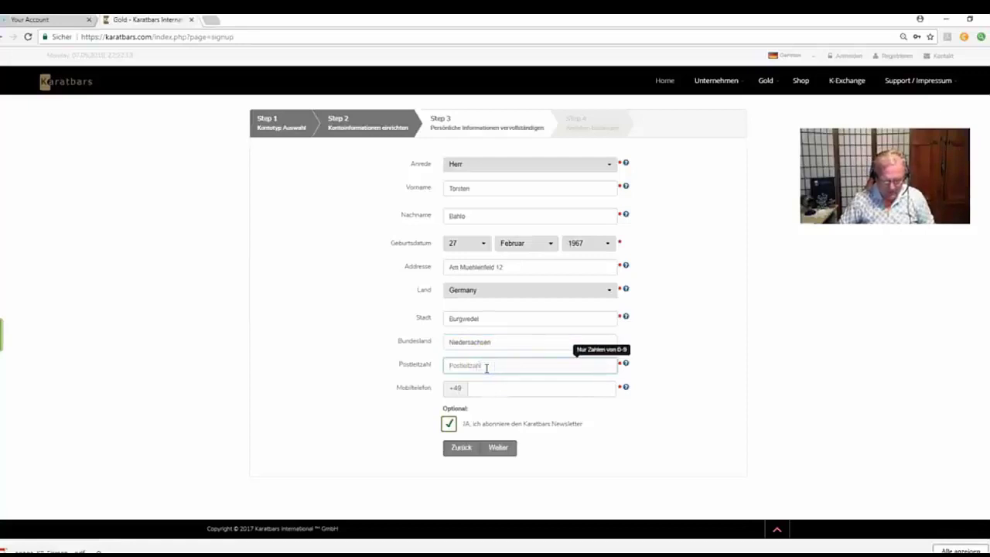
{"action": "type", "text": "30"}
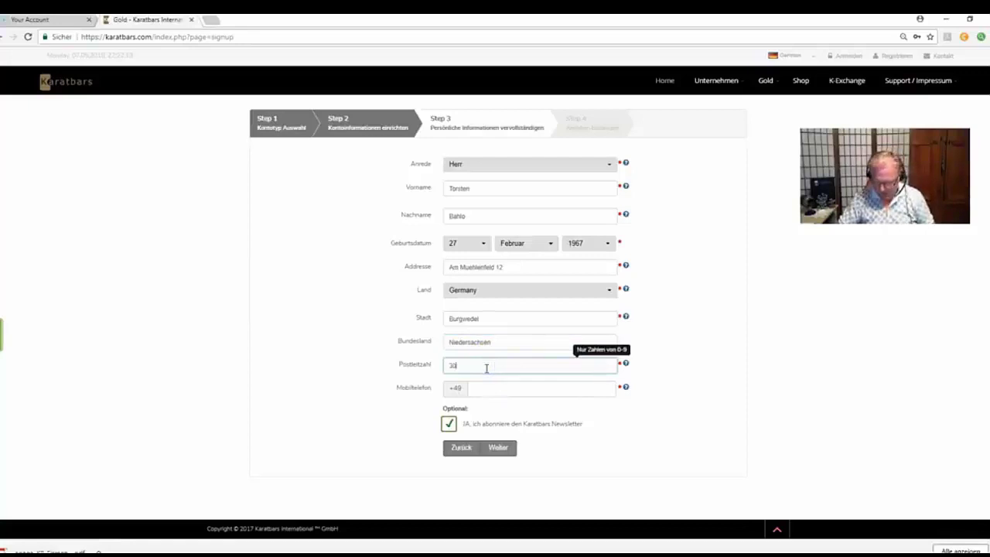
{"action": "type", "text": "938"}
{"action": "left_click", "coordinate": [490, 388]}
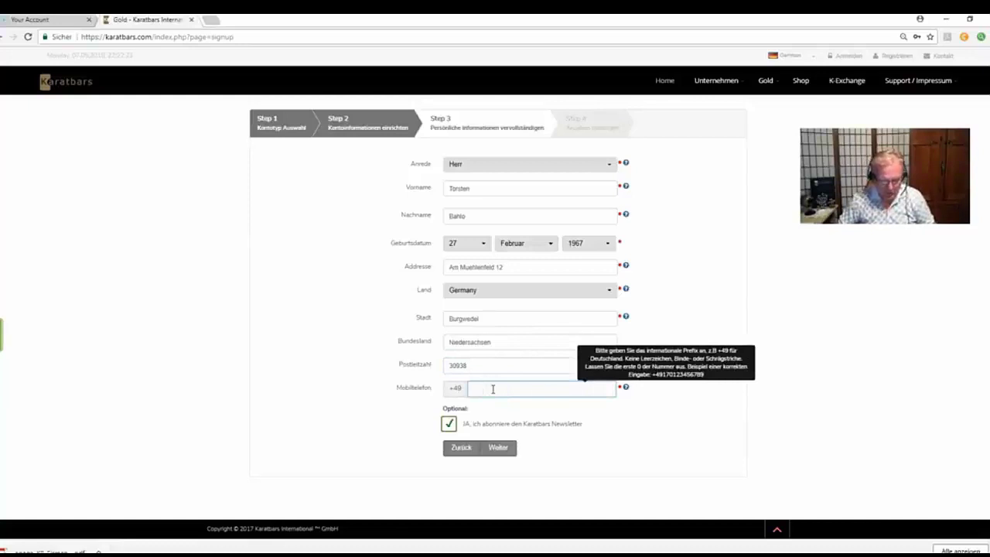
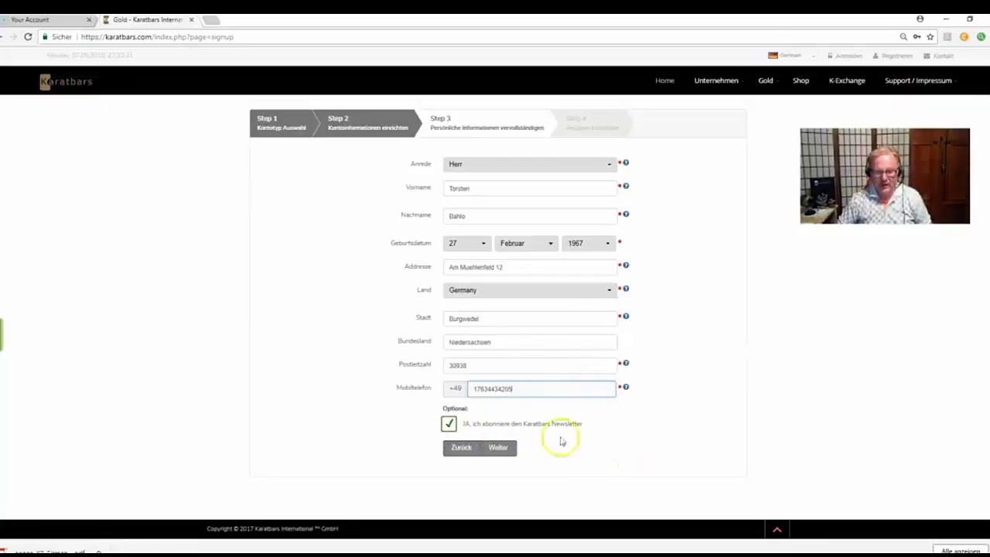
- Go to the confirmation step, enter the captcha security code, and submit with Registrieren
{"action": "left_click", "coordinate": [504, 450]}
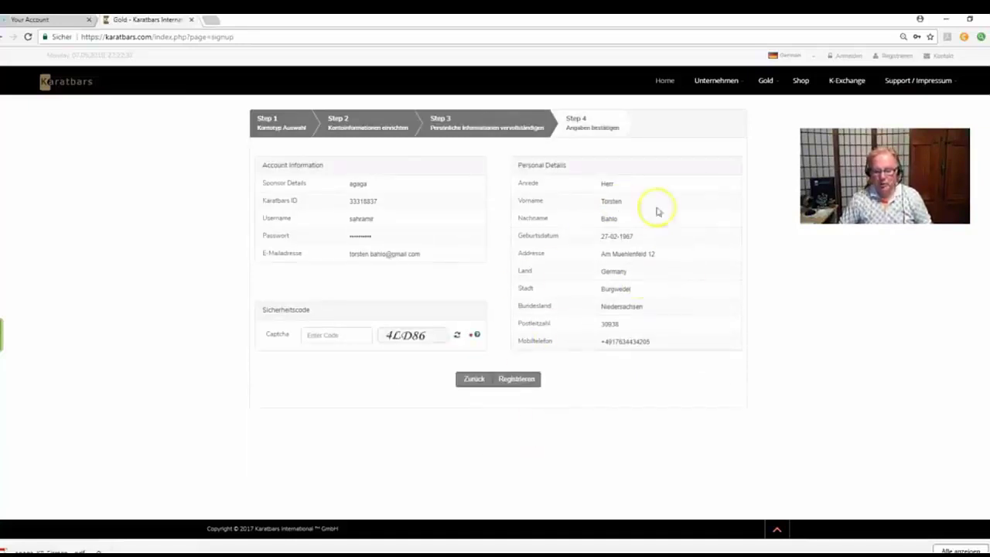
{"action": "left_click", "coordinate": [348, 335]}
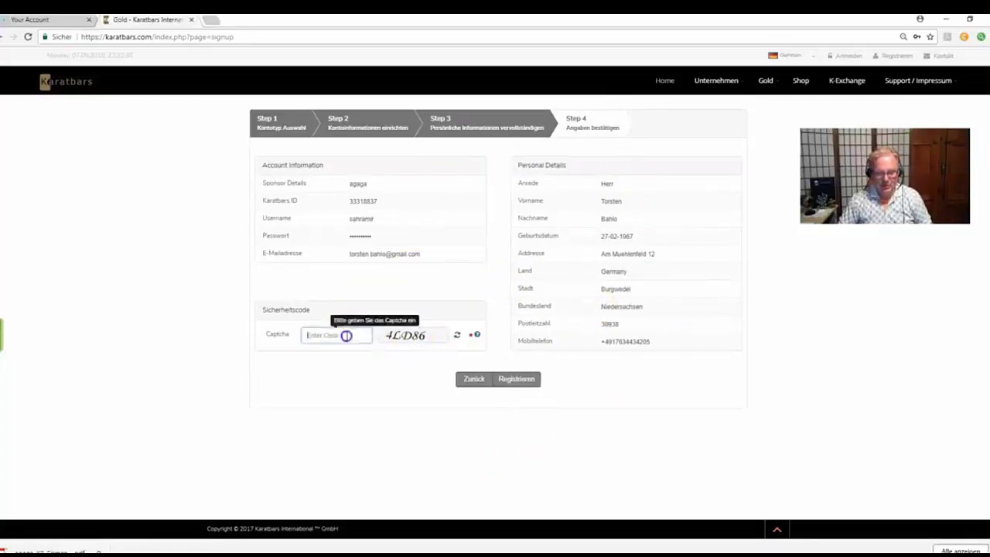
{"action": "type", "text": "4"}
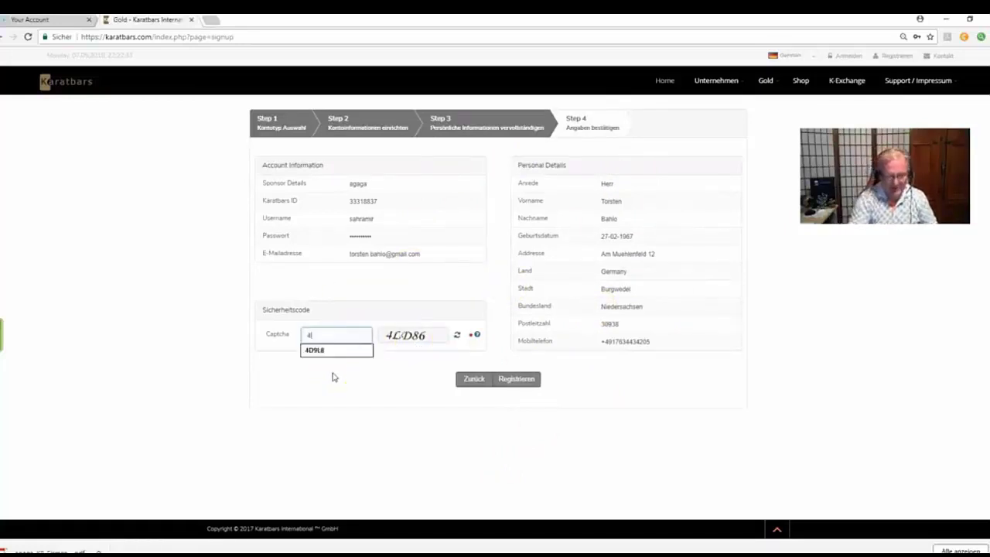
{"action": "type", "text": "L"}
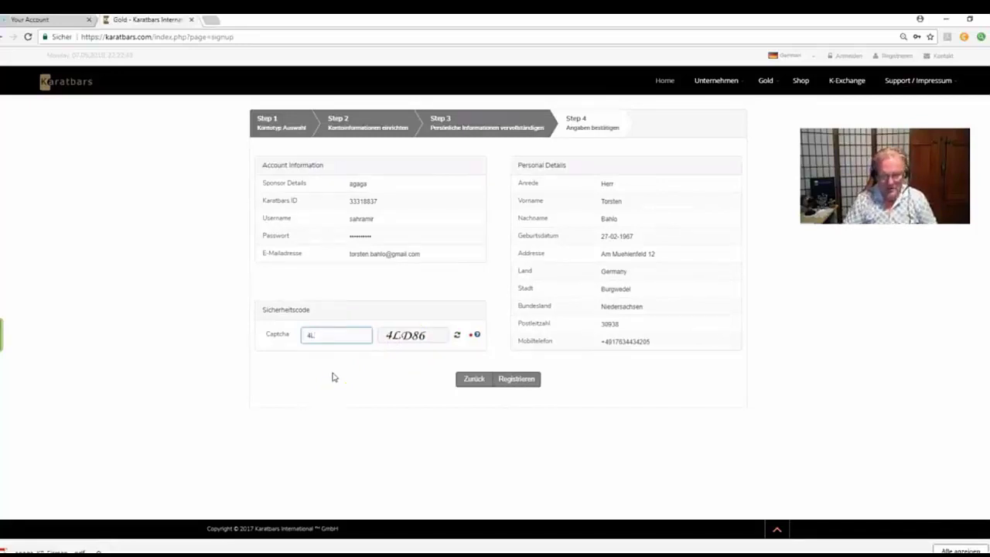
{"action": "type", "text": "D"}
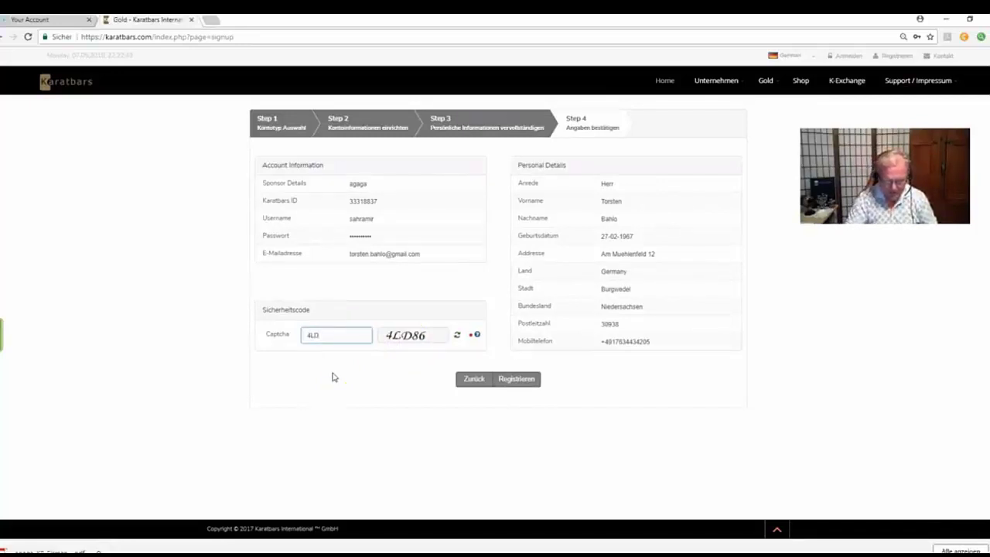
{"action": "type", "text": "86"}
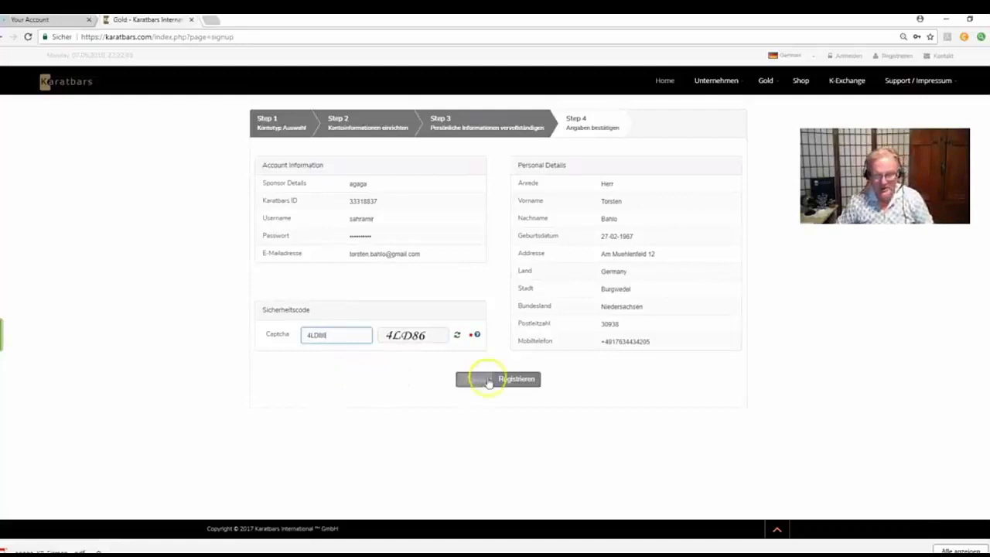
{"action": "left_click", "coordinate": [515, 380]}
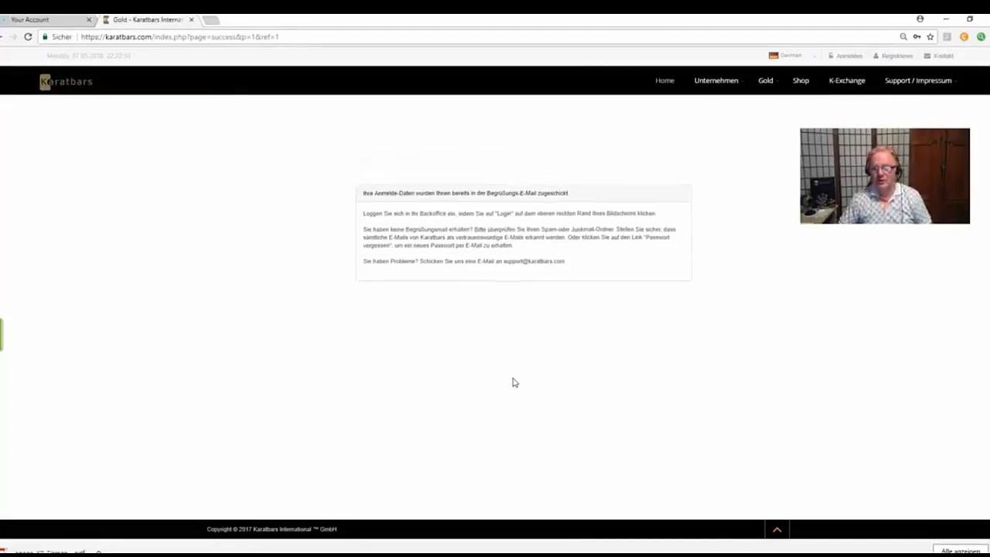
- Switch from the registration success page to the browser window with the Gmail inbox
{"action": "left_click", "coordinate": [504, 366]}
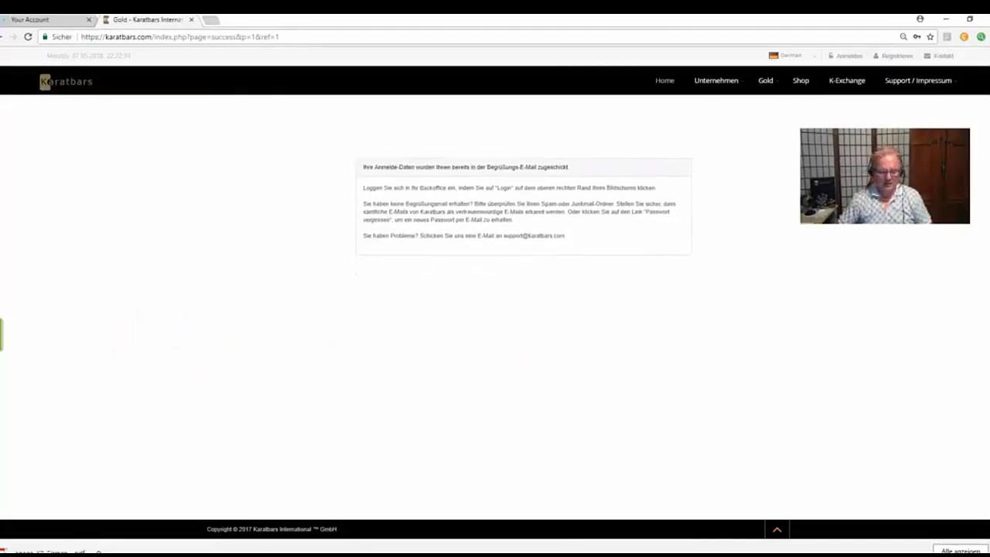
{"action": "left_click", "coordinate": [33, 551]}
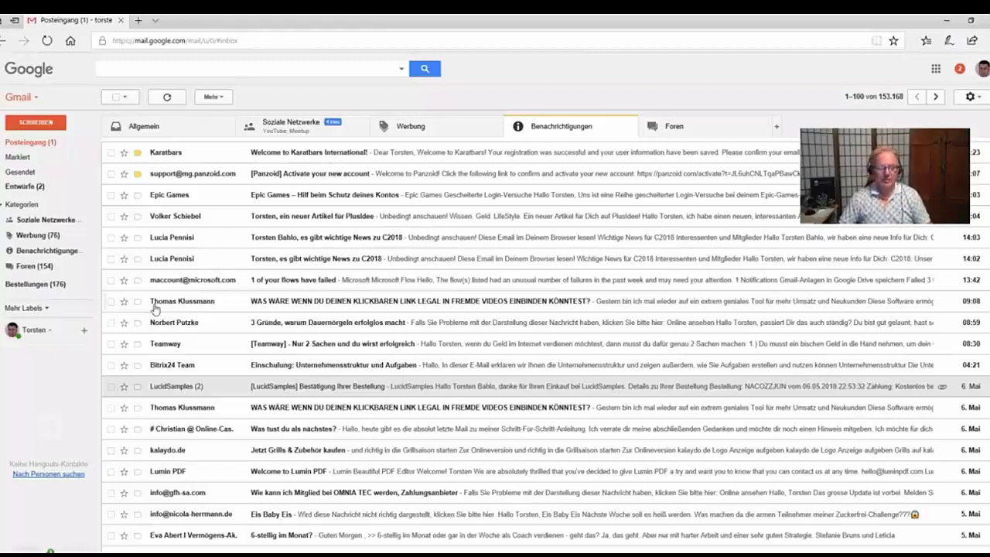
- Open the Karatbars welcome e-mail in the inbox and follow its verification link
{"action": "left_click", "coordinate": [31, 146]}
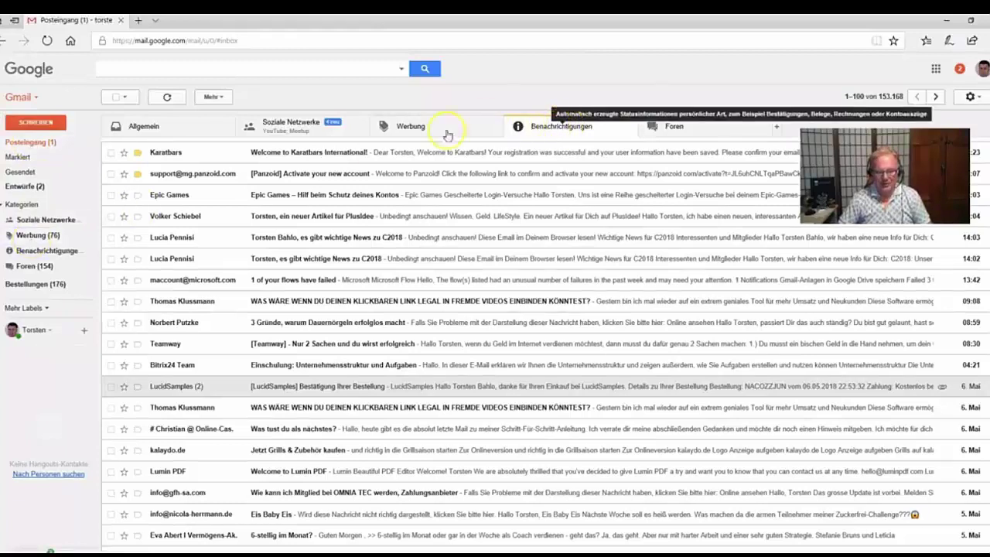
{"action": "left_click", "coordinate": [331, 154]}
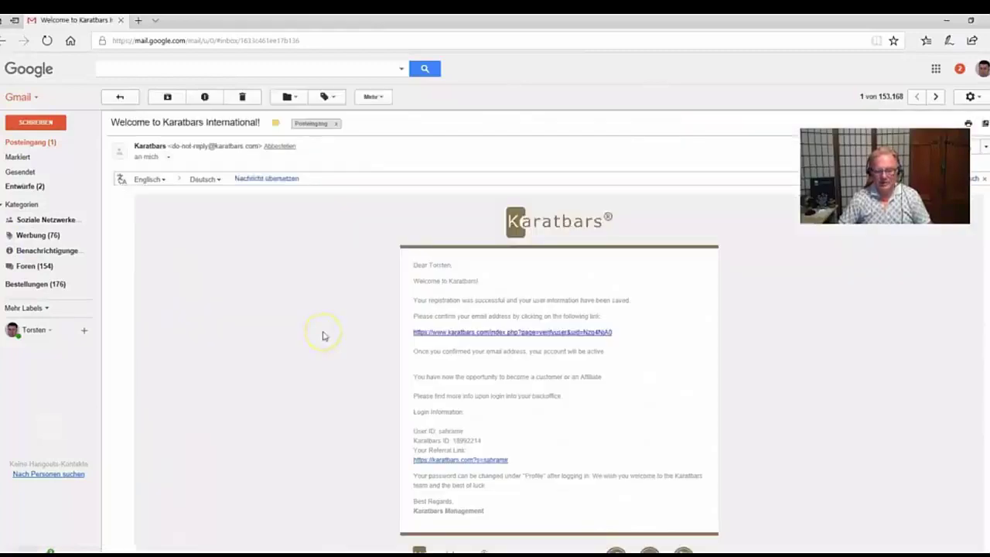
{"action": "left_click", "coordinate": [490, 333]}
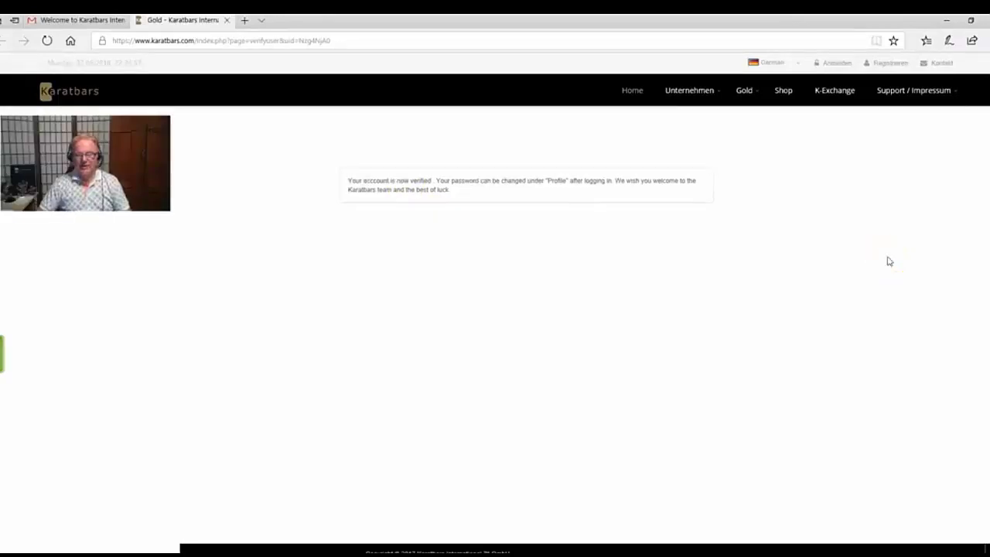
- Log in through Anmelden with the new account's username and password
{"action": "left_click", "coordinate": [842, 65]}
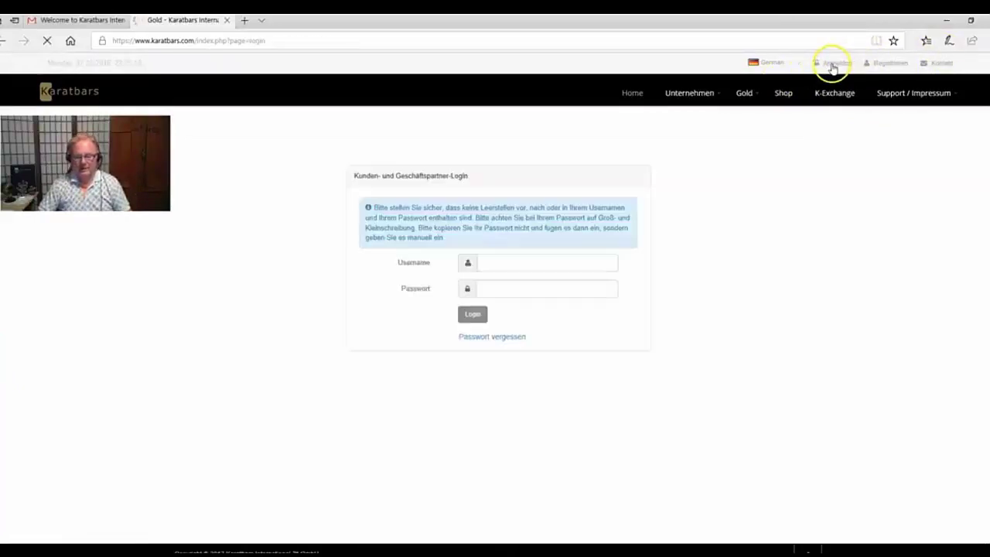
{"action": "left_click", "coordinate": [503, 265]}
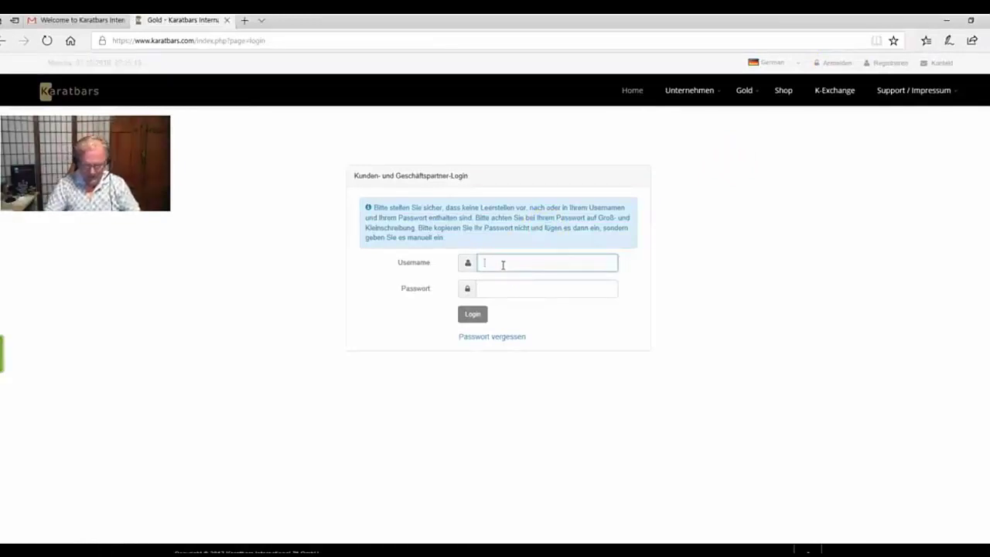
{"action": "type", "text": "sahn"}
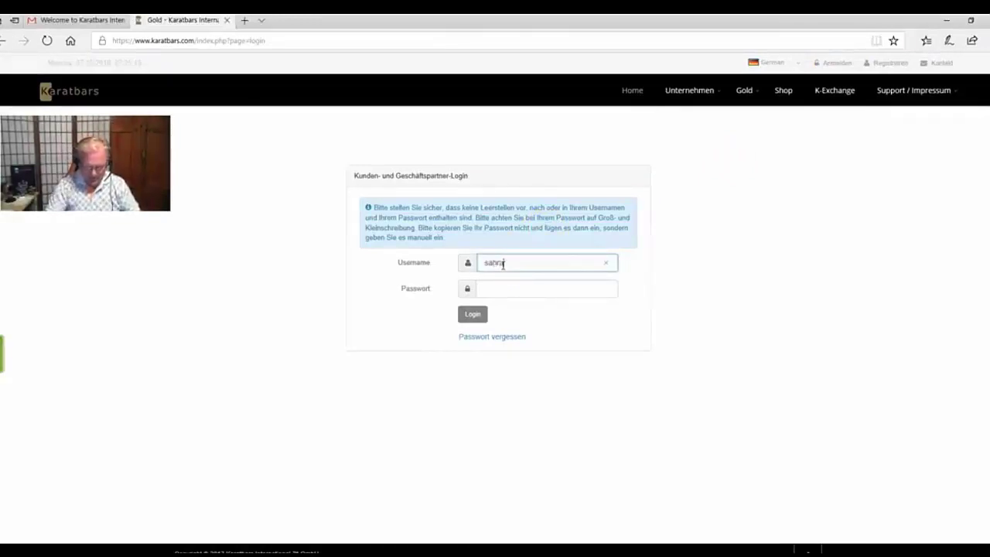
{"action": "type", "text": "mir"}
{"action": "left_click", "coordinate": [492, 288]}
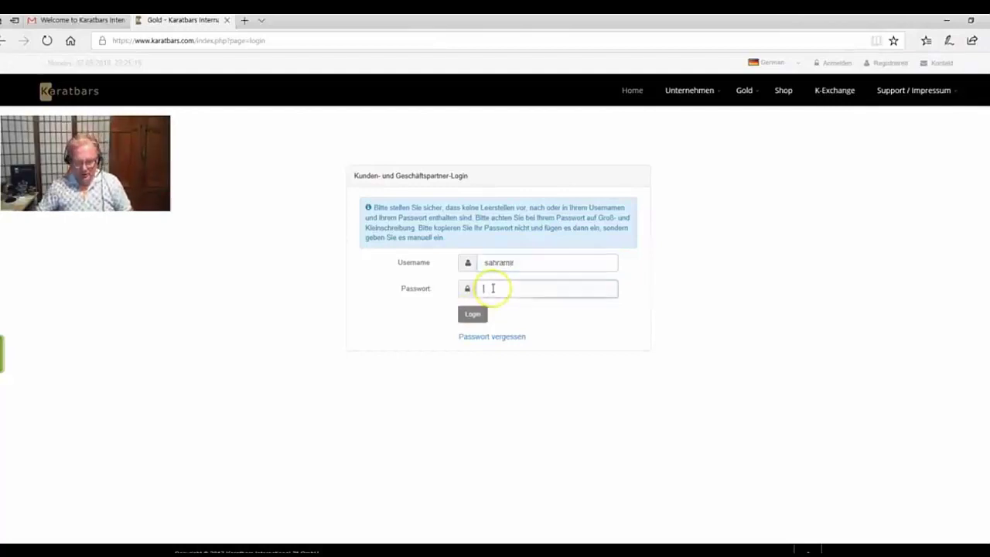
{"action": "type", "text": "•"}
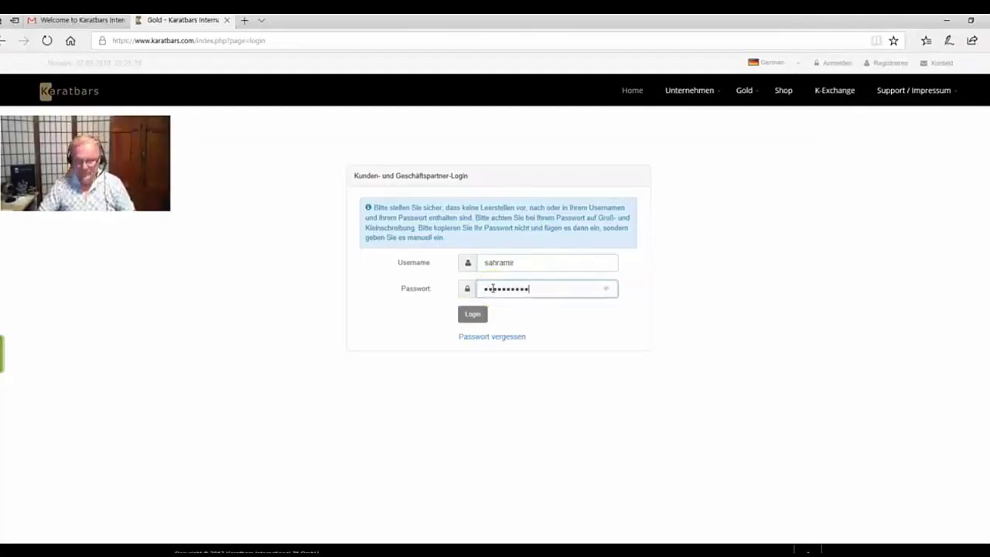
{"action": "left_click", "coordinate": [473, 316]}
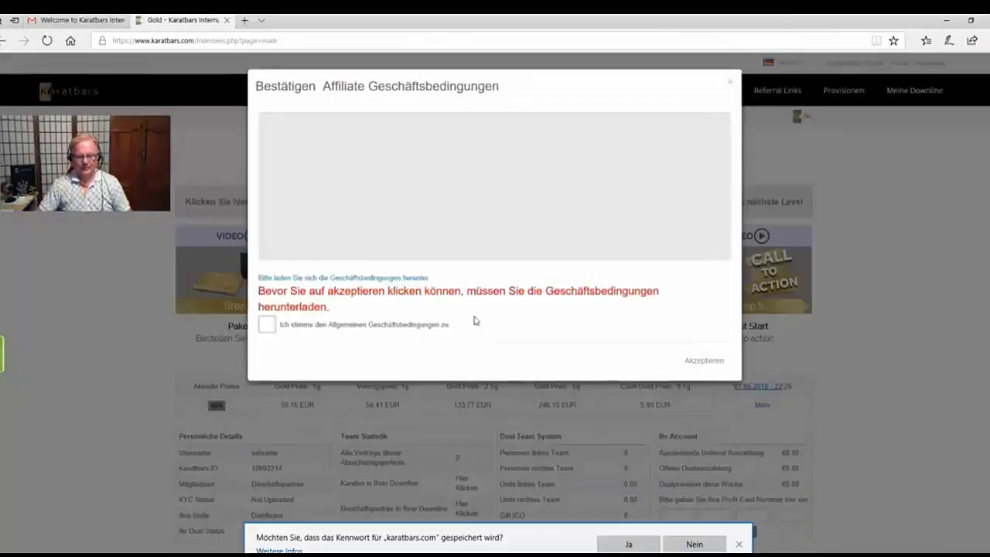
- Decline saving the password, tick the terms, save the terms PDF, and accept the Affiliate-Vertrag
{"action": "left_click", "coordinate": [529, 385]}
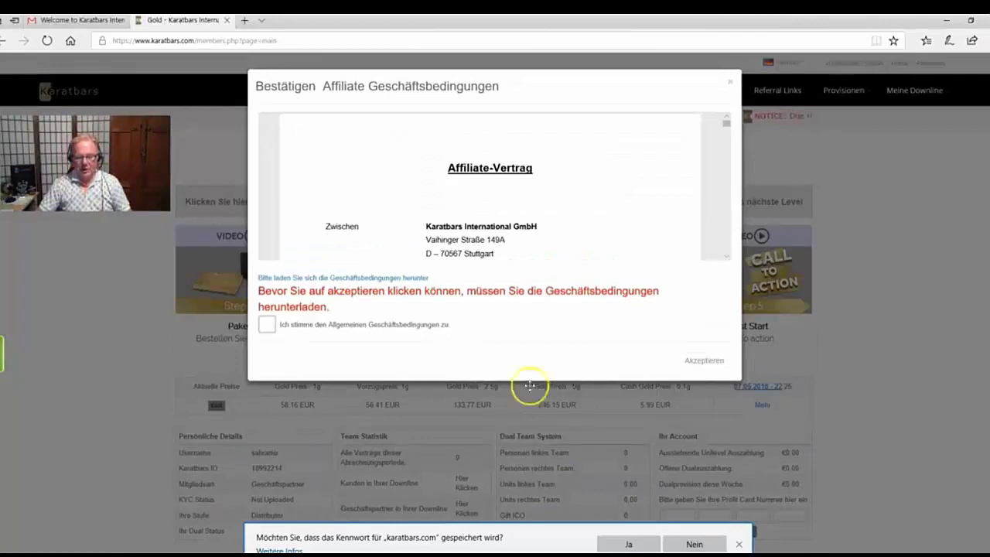
{"action": "left_click", "coordinate": [694, 543]}
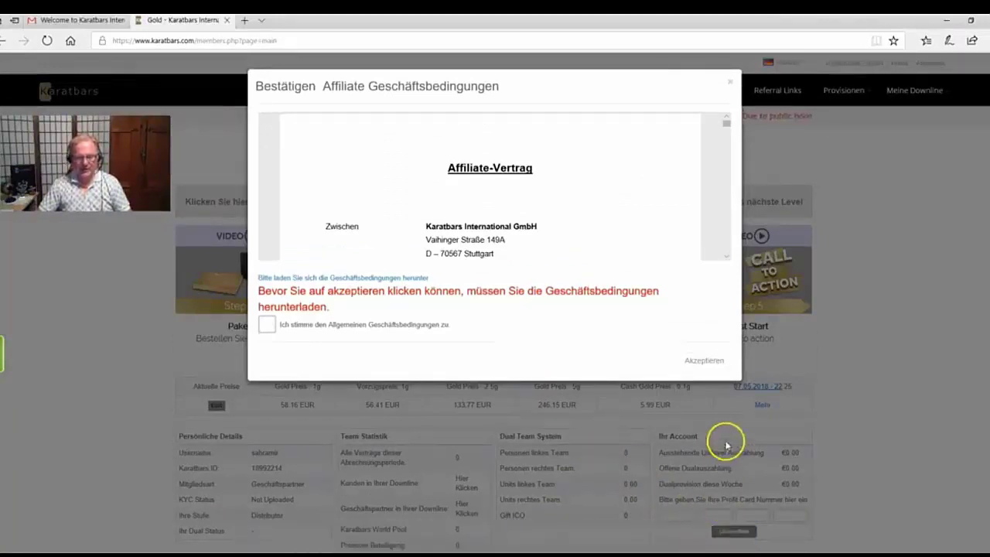
{"action": "left_click", "coordinate": [267, 326]}
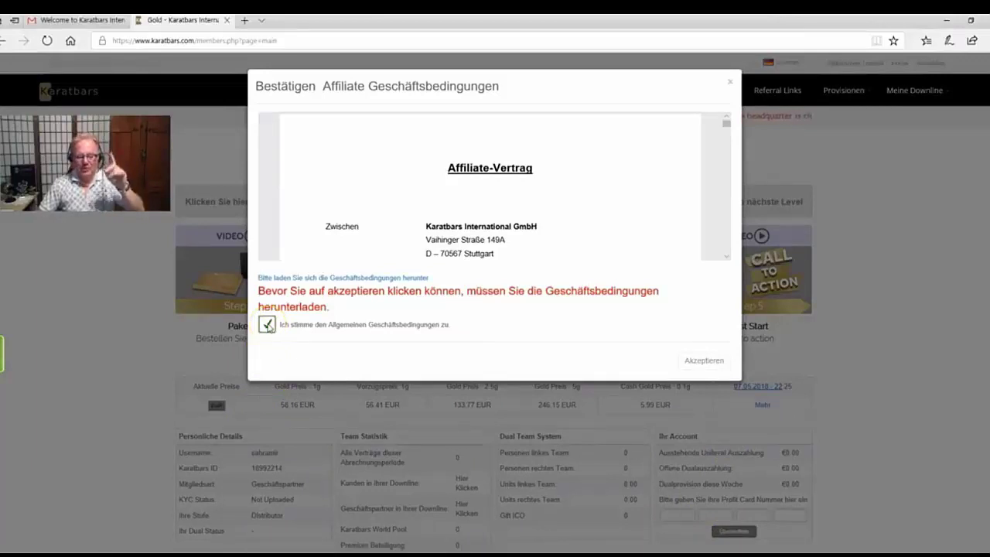
{"action": "left_click", "coordinate": [689, 360]}
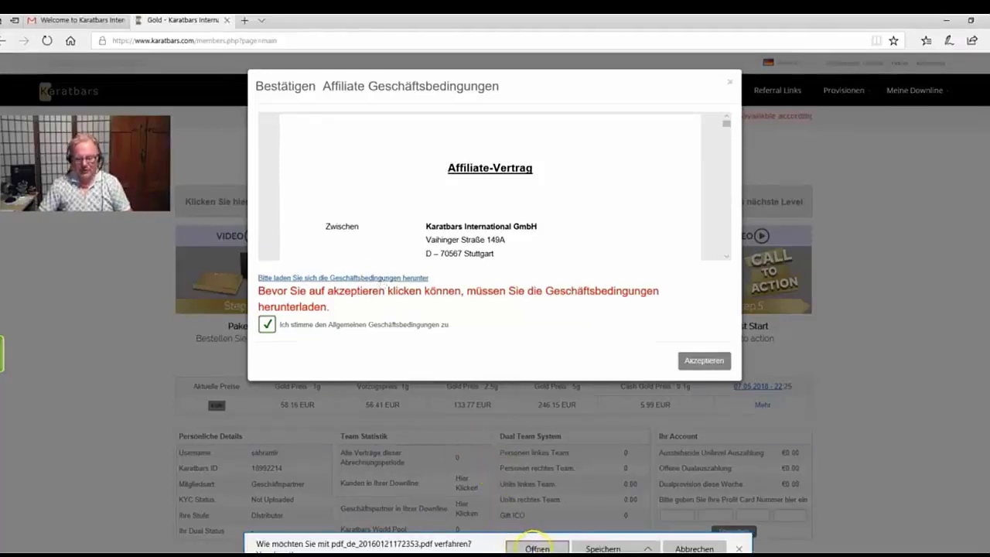
{"action": "left_click", "coordinate": [603, 546]}
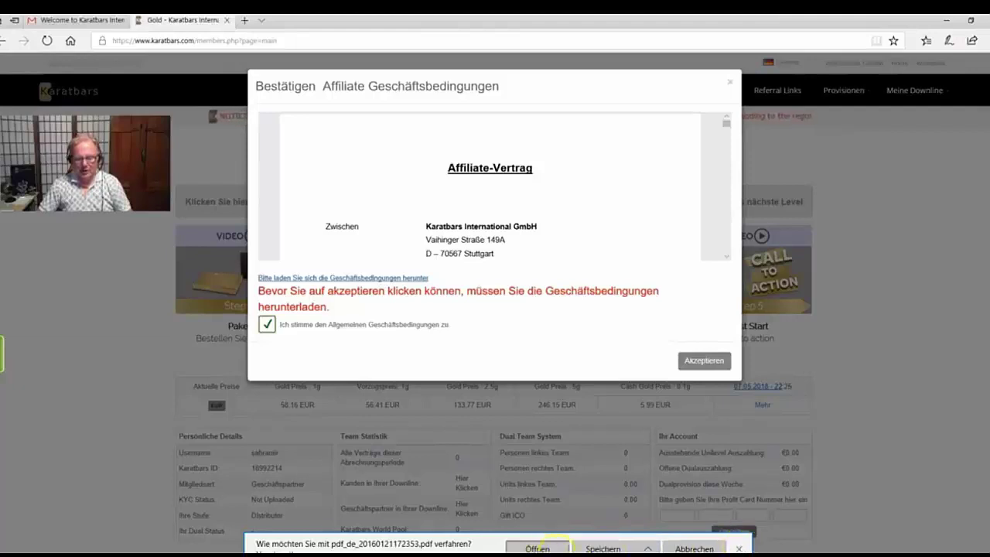
{"action": "left_click", "coordinate": [740, 548]}
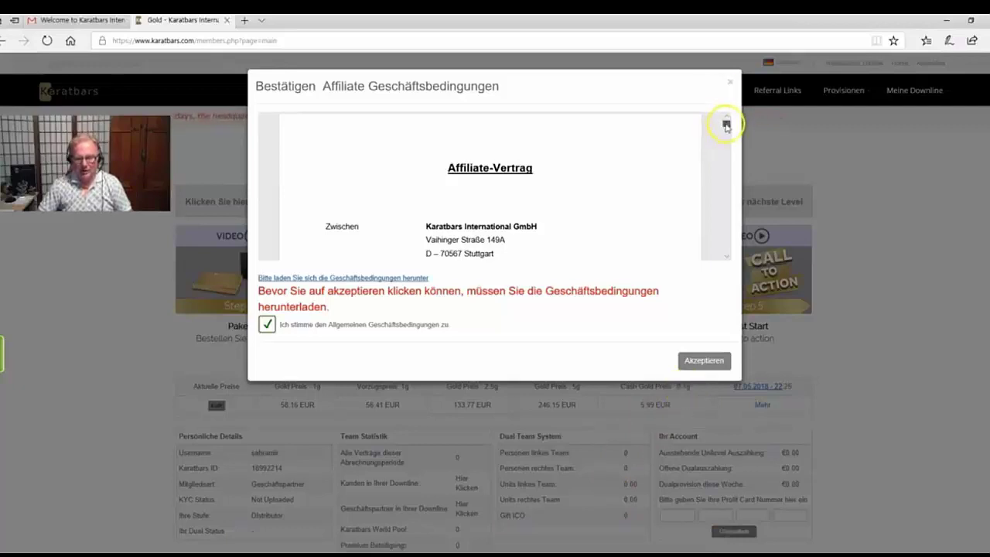
{"action": "mouse_move", "coordinate": [726, 124]}
{"action": "left_mouse_down"}
{"action": "mouse_move", "coordinate": [724, 248]}
{"action": "mouse_move", "coordinate": [735, 126]}
{"action": "left_mouse_up"}
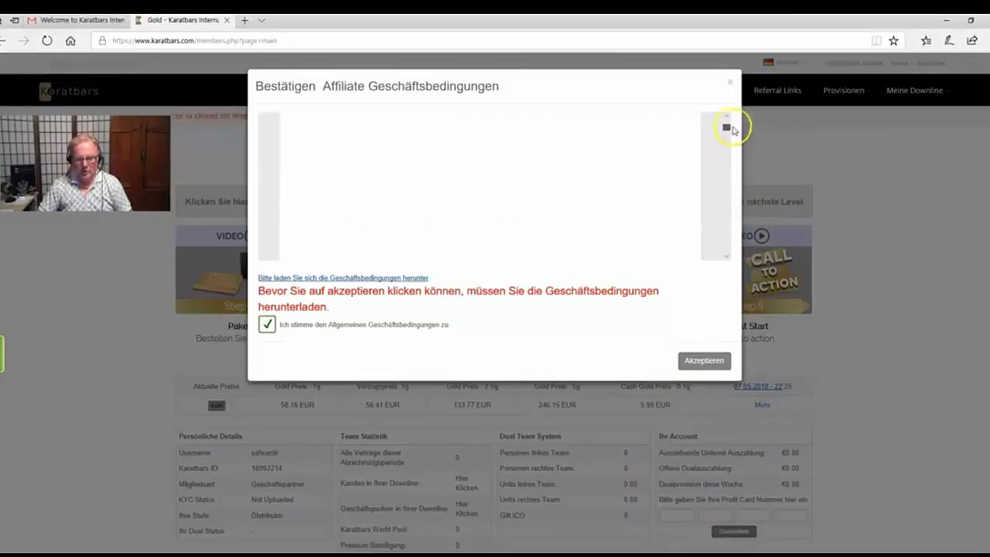
{"action": "left_click", "coordinate": [705, 362]}
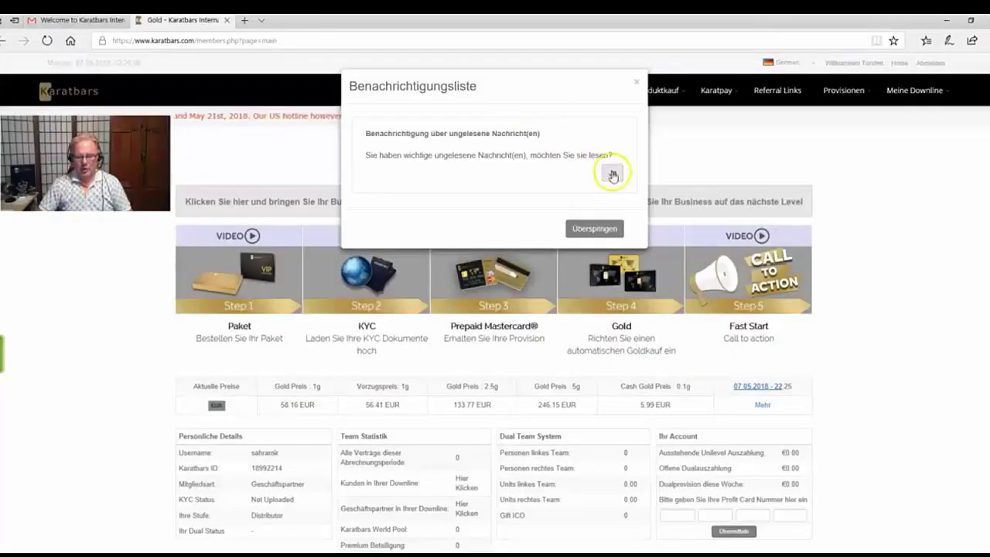
- View the unread messages, go to Gesamtübersicht, and skip the notification dialog
{"action": "left_click", "coordinate": [612, 172]}
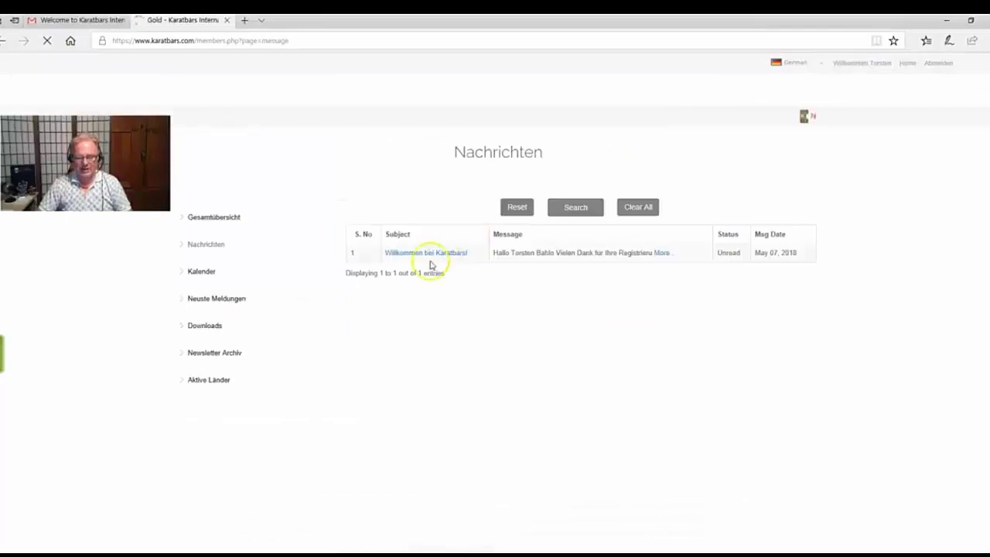
{"action": "left_click", "coordinate": [215, 217]}
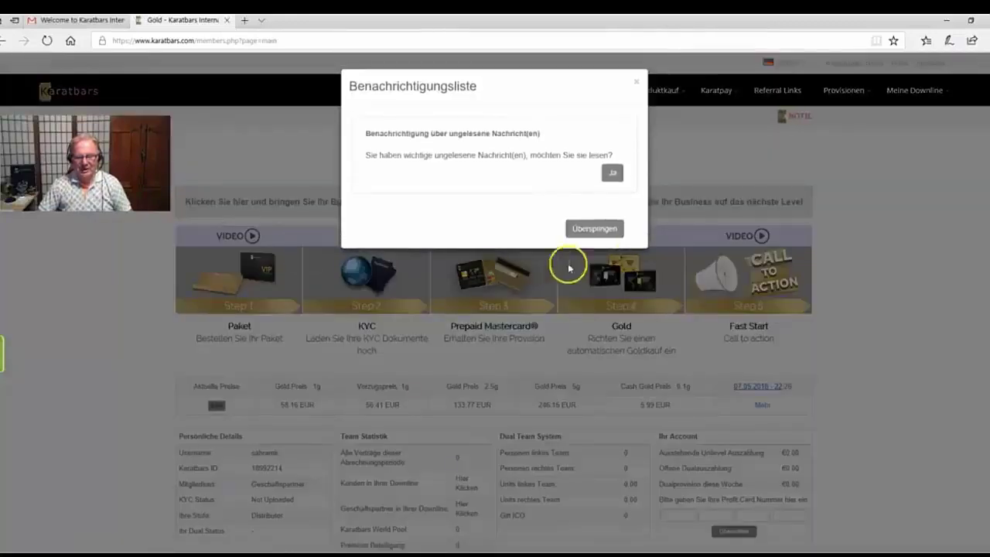
{"action": "left_click", "coordinate": [593, 228]}
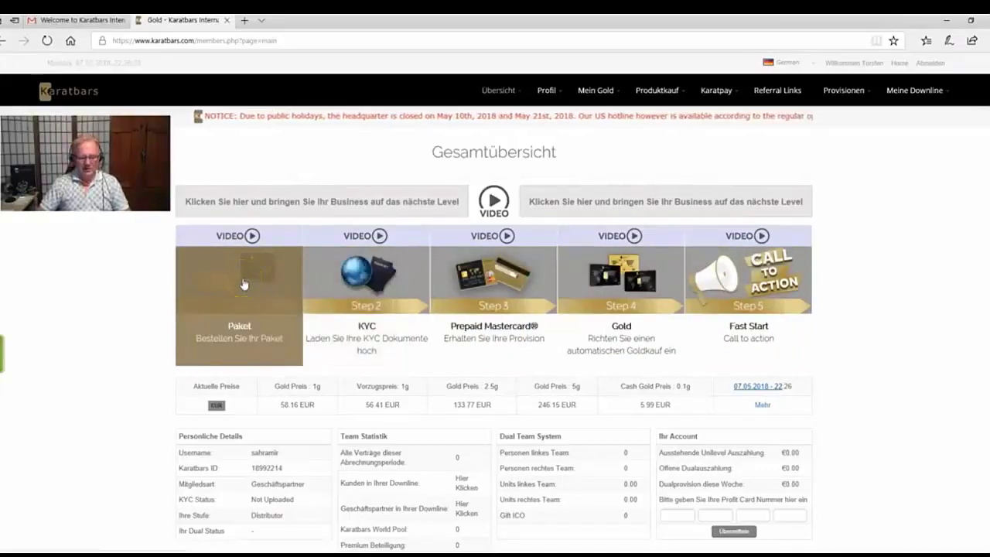
- Open the Produktkauf page, view the VIP Package picture, and expand its full description
{"action": "left_click", "coordinate": [243, 283]}
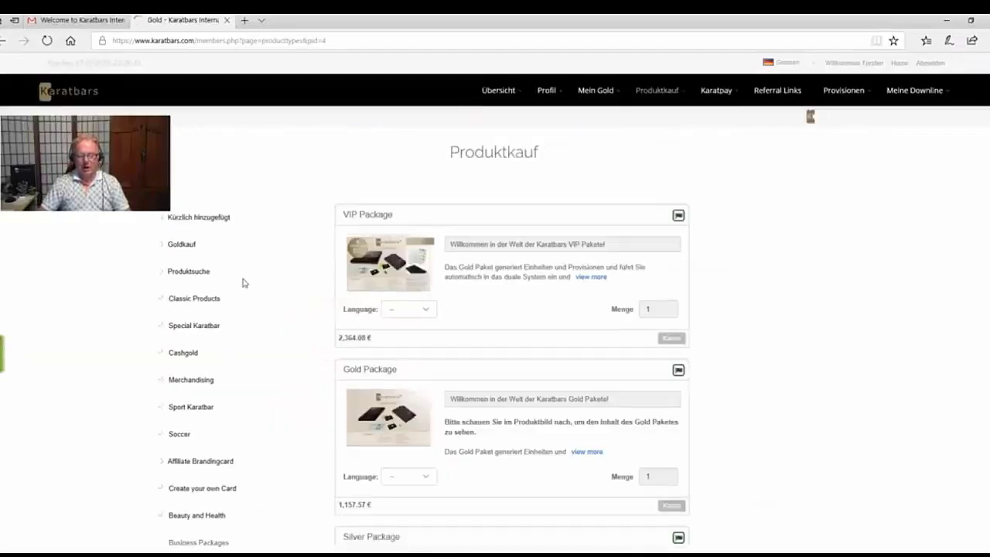
{"action": "left_click", "coordinate": [773, 273]}
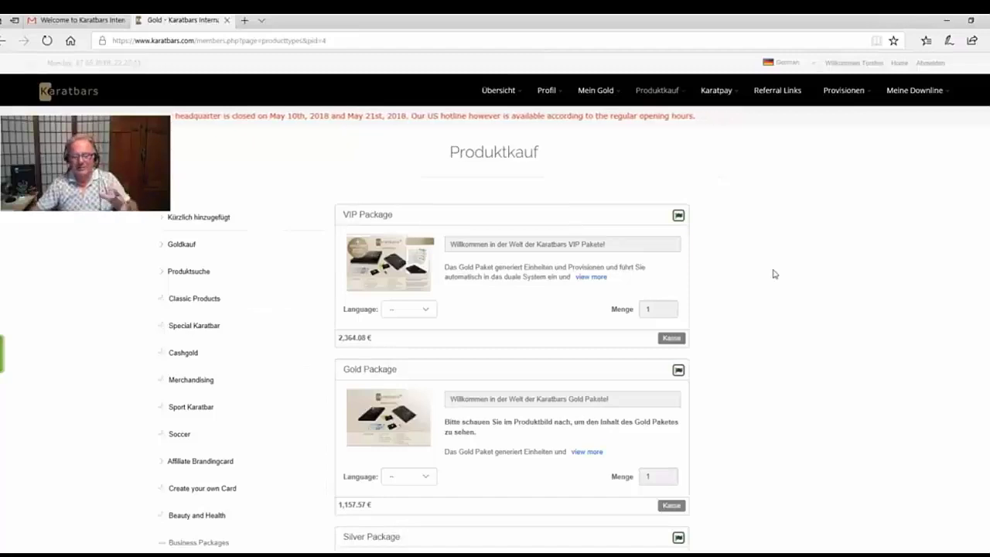
{"action": "left_click", "coordinate": [379, 257]}
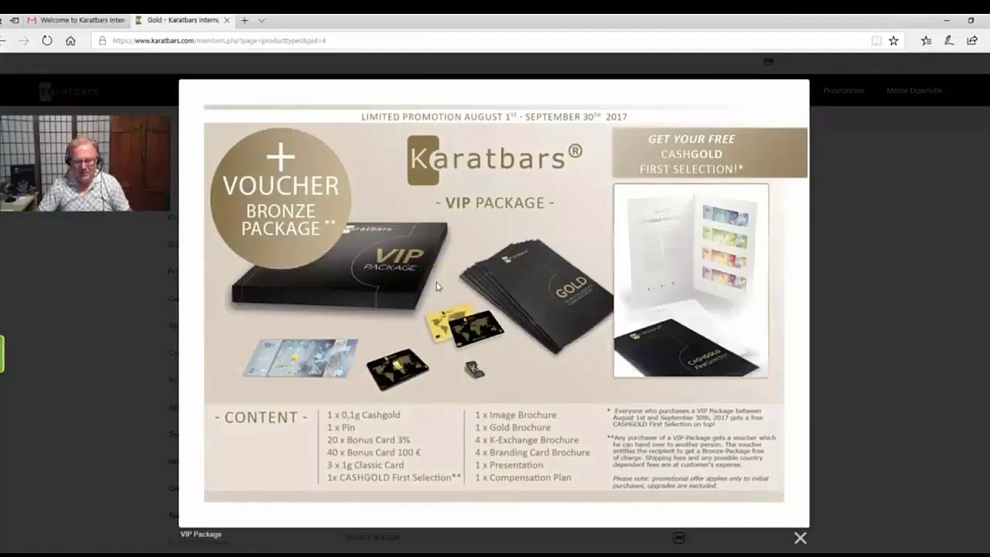
{"action": "left_click", "coordinate": [889, 217]}
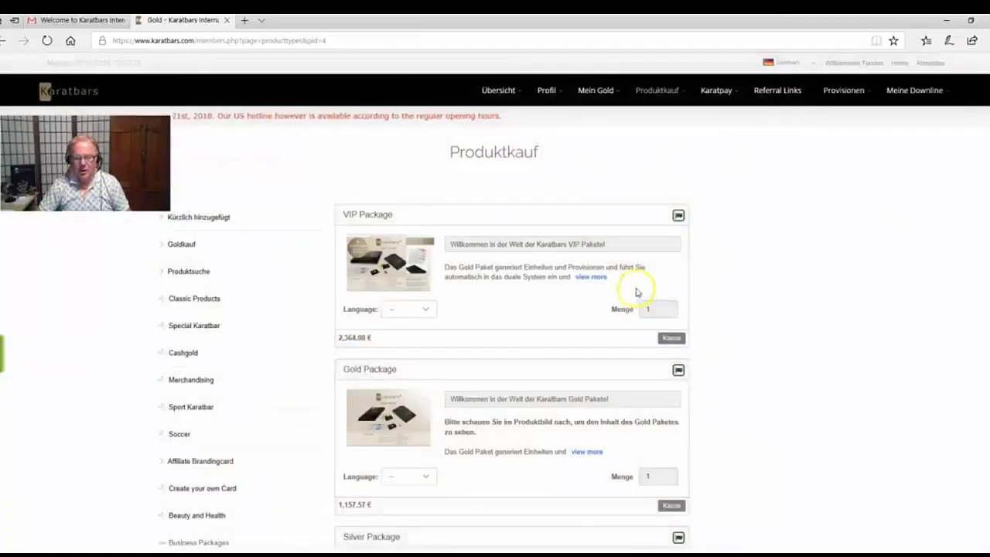
{"action": "left_click", "coordinate": [591, 277]}
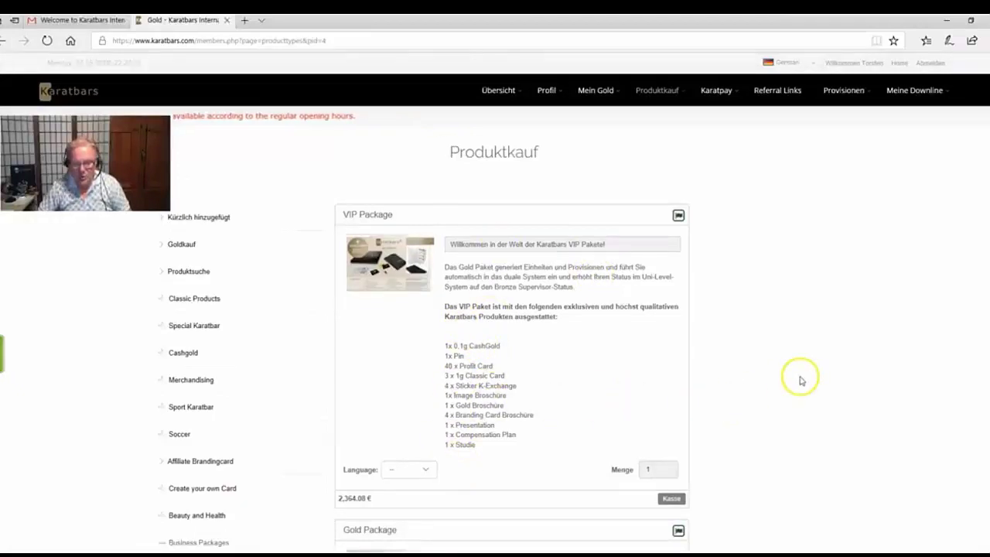
{"action": "scroll", "coordinate": [716, 250], "scroll_direction": "down", "scroll_amount": 5}
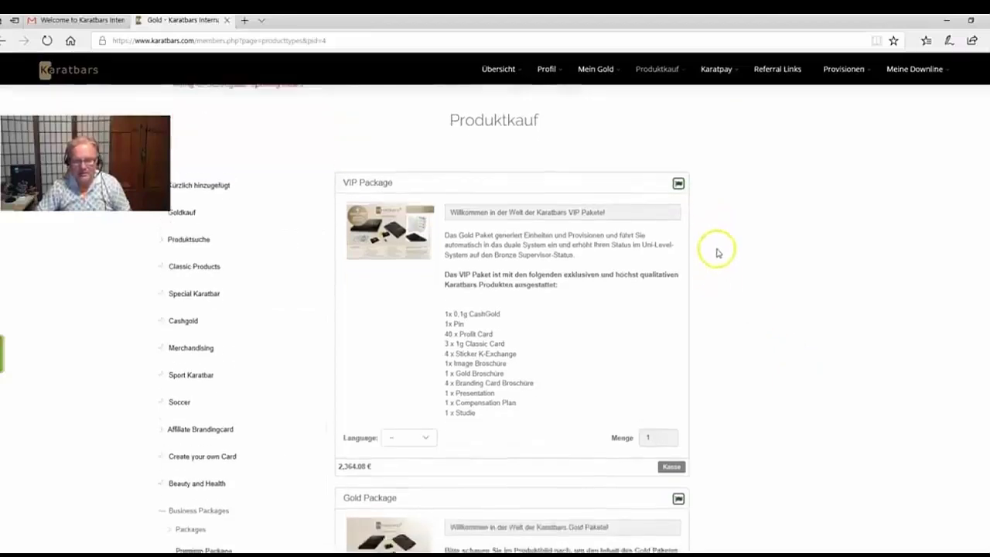
{"action": "scroll", "coordinate": [743, 304], "scroll_direction": "up", "scroll_amount": 3}
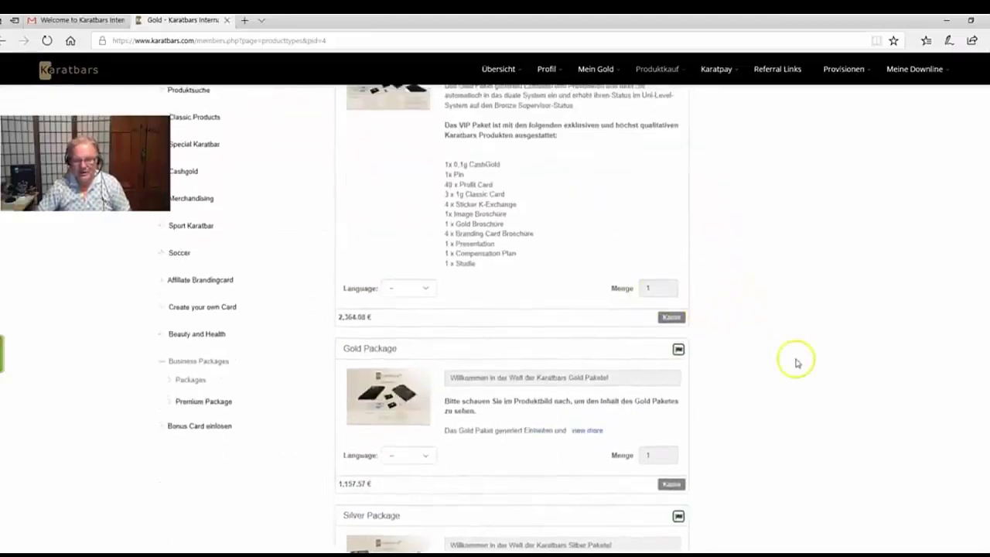
{"action": "scroll", "coordinate": [652, 212], "scroll_direction": "down", "scroll_amount": 4}
{"action": "scroll", "coordinate": [658, 285], "scroll_direction": "up", "scroll_amount": 1}
{"action": "scroll", "coordinate": [741, 313], "scroll_direction": "down", "scroll_amount": 2}
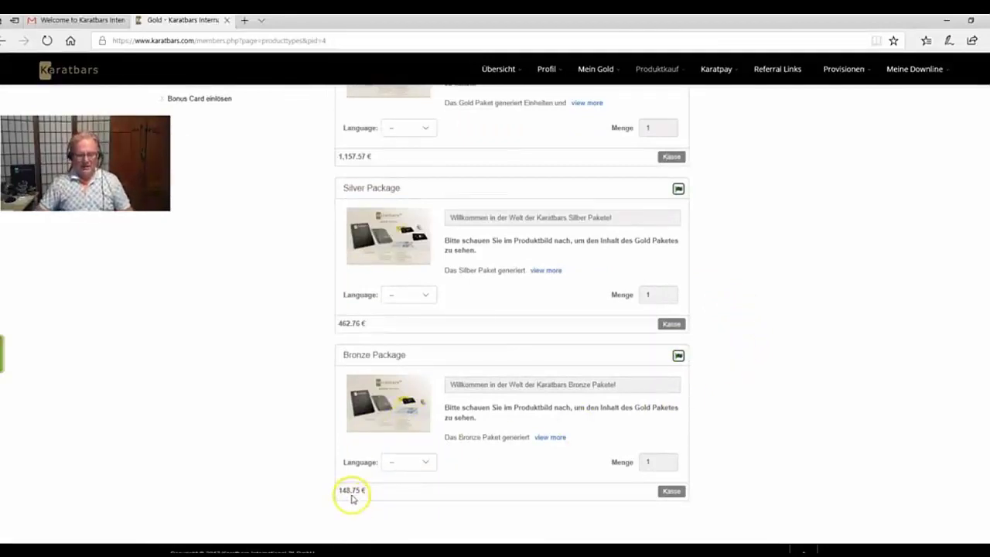
- View the Bronze Package picture and expand the Bronze and Silver Package descriptions
{"action": "left_click", "coordinate": [387, 417]}
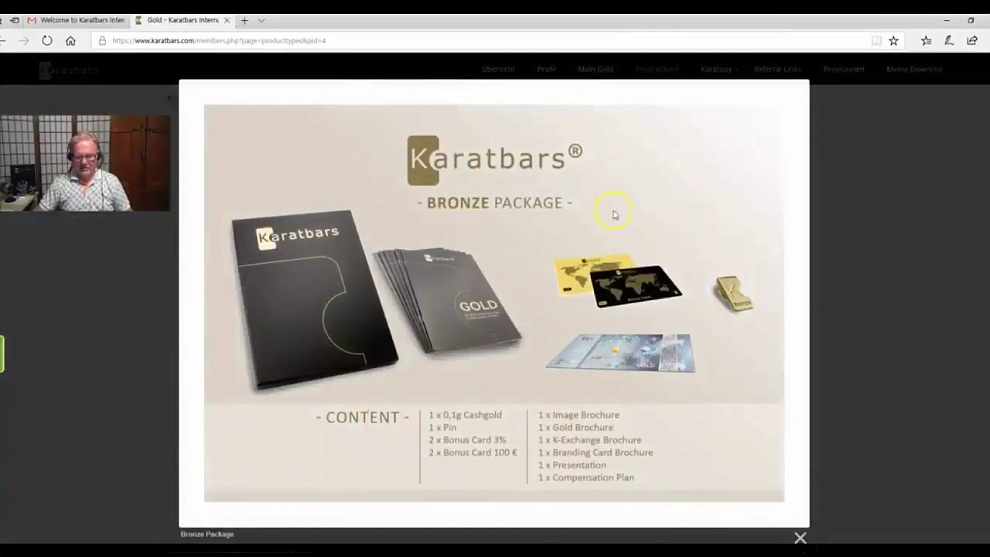
{"action": "left_click", "coordinate": [886, 301]}
{"action": "left_click", "coordinate": [551, 437]}
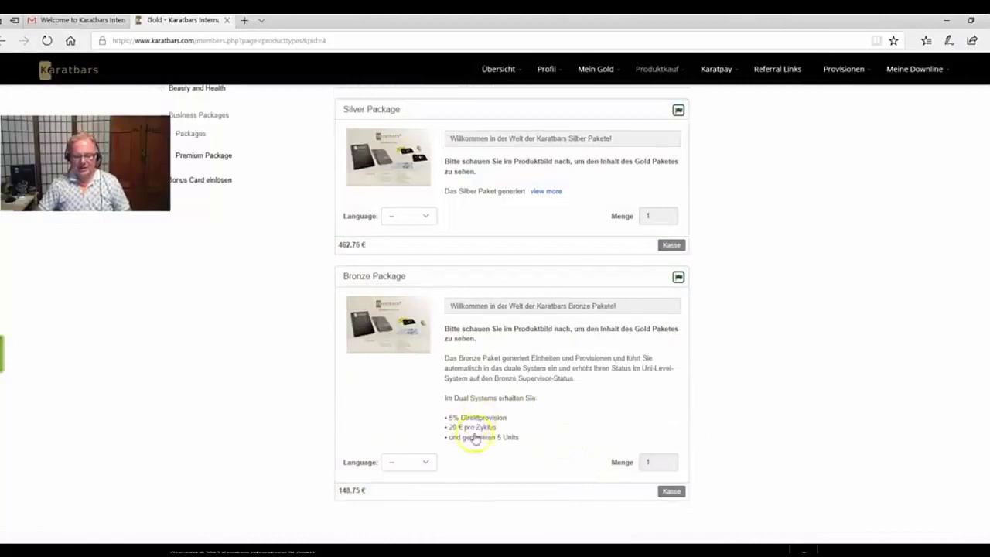
{"action": "left_click", "coordinate": [546, 191]}
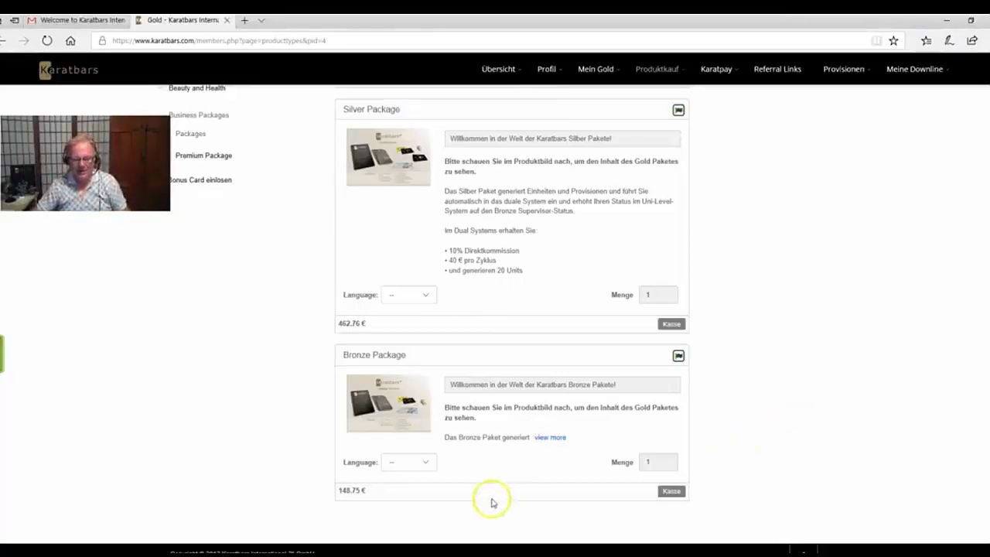
- Set the Bronze Package language to German and expand its full description with 'view more'
{"action": "left_click", "coordinate": [425, 464]}
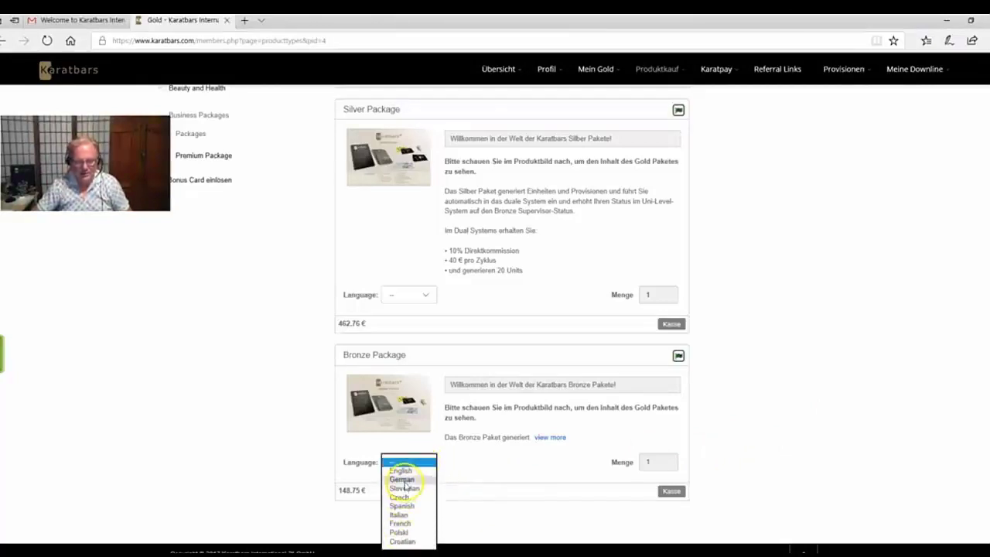
{"action": "left_click", "coordinate": [402, 480]}
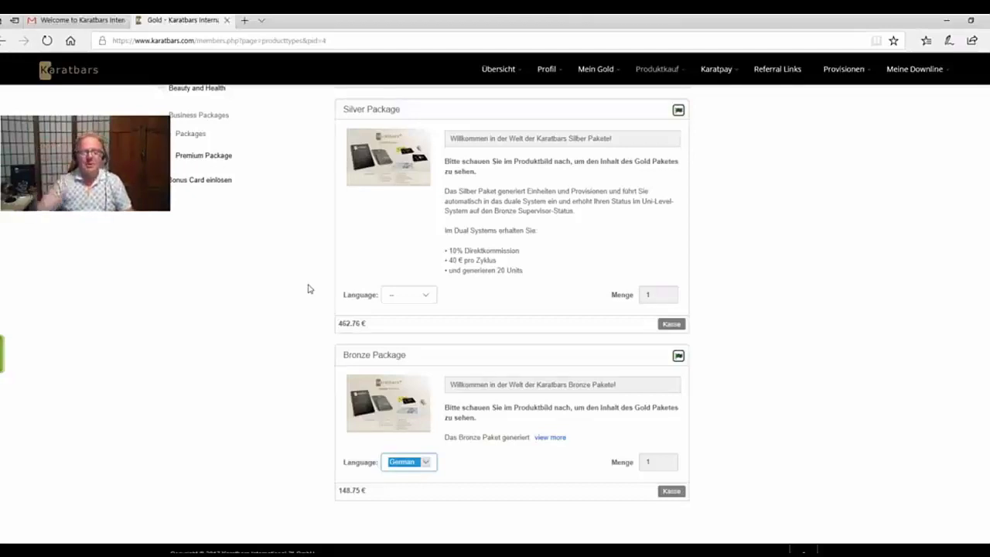
{"action": "scroll", "coordinate": [296, 278], "scroll_direction": "up", "scroll_amount": 3}
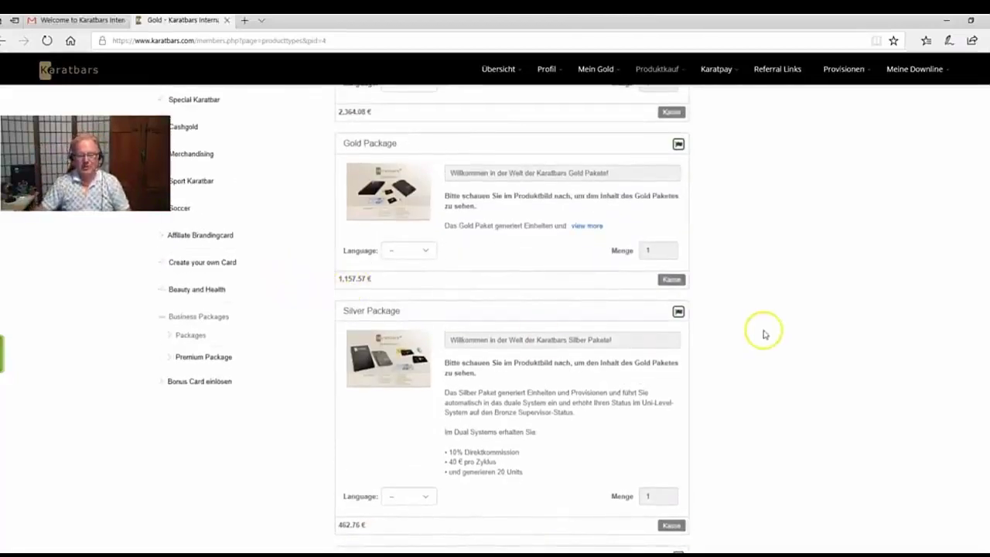
{"action": "scroll", "coordinate": [763, 332], "scroll_direction": "down", "scroll_amount": 2}
{"action": "scroll", "coordinate": [763, 334], "scroll_direction": "down", "scroll_amount": 1}
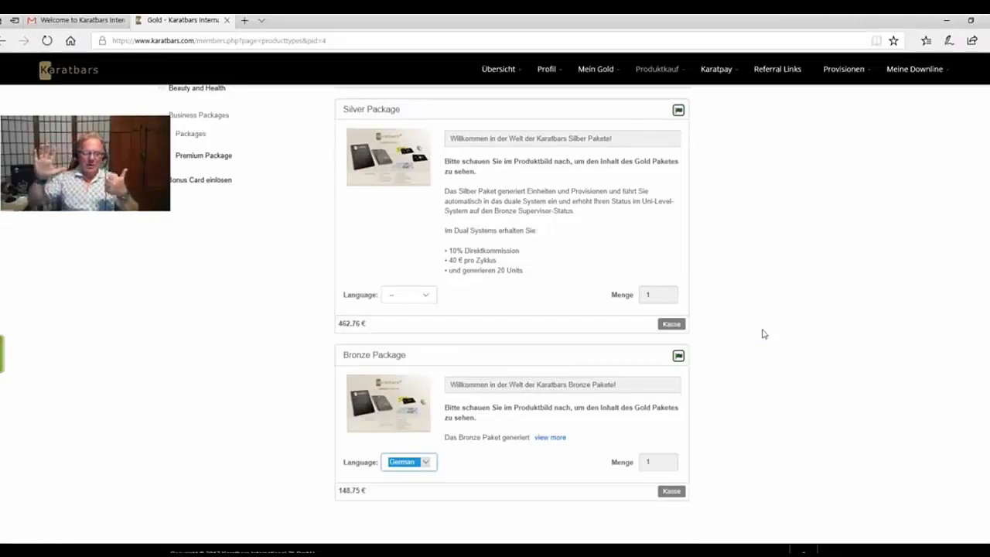
{"action": "left_click", "coordinate": [552, 438]}
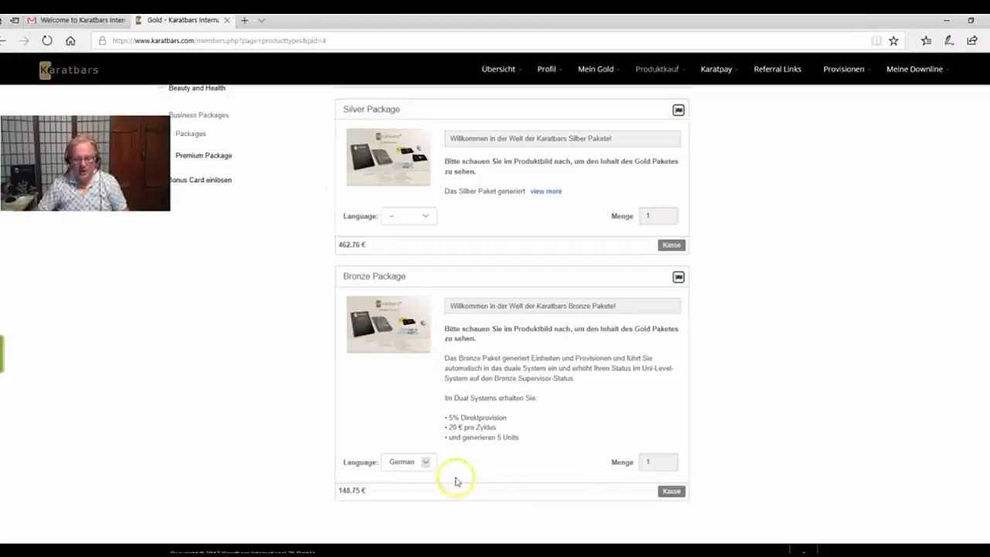
- Start the Bronze Package checkout, confirm the delivery address and tick all three consent boxes
{"action": "left_click", "coordinate": [671, 492]}
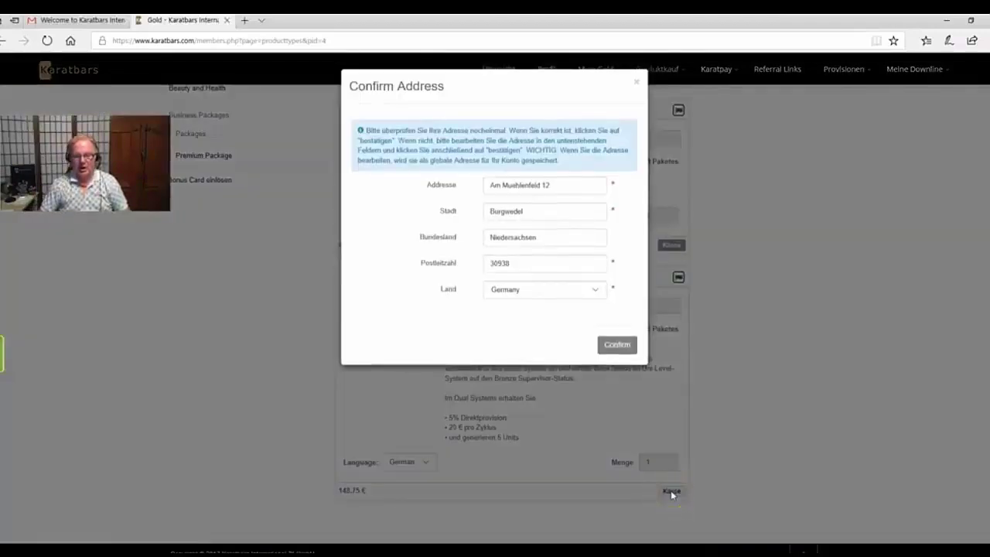
{"action": "left_click", "coordinate": [618, 348]}
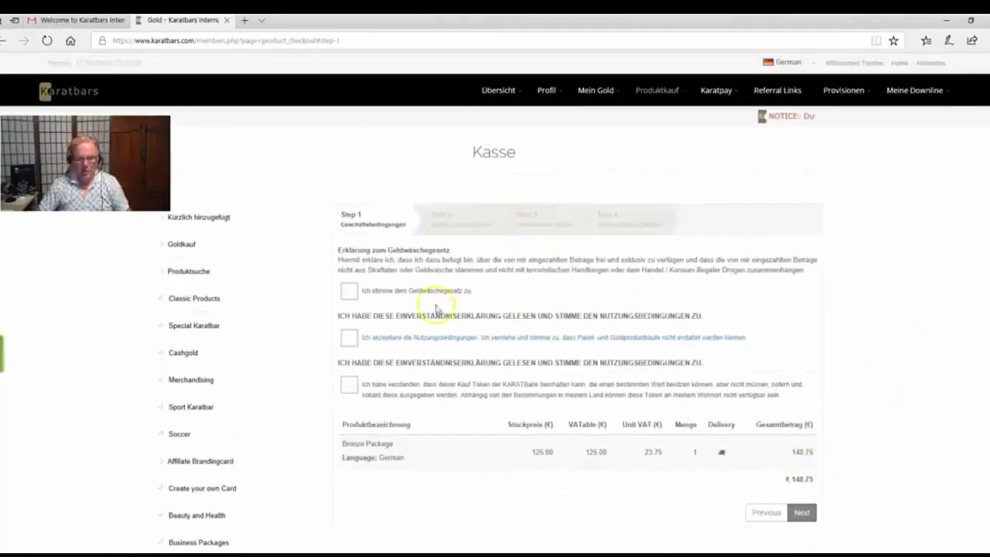
{"action": "left_click", "coordinate": [349, 292]}
{"action": "left_click", "coordinate": [348, 338]}
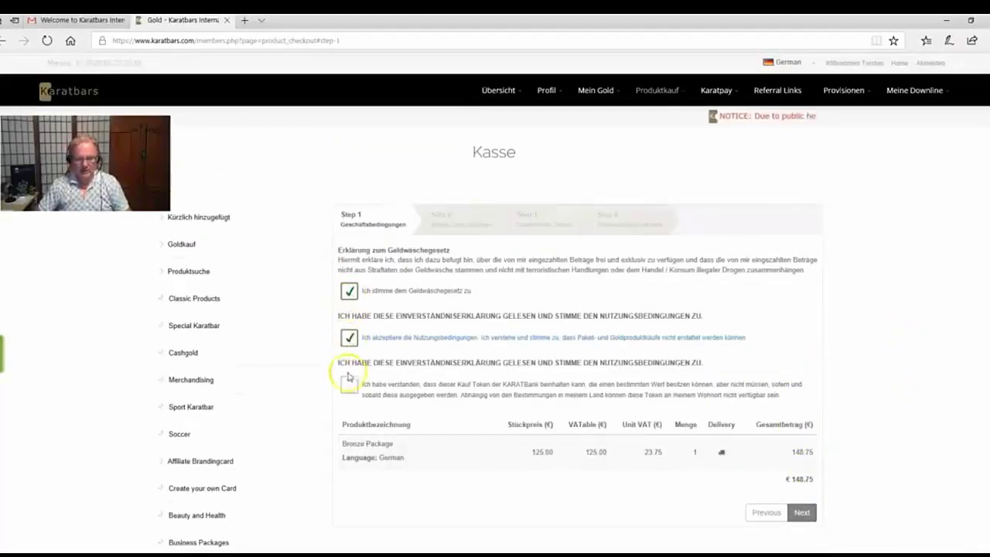
{"action": "left_click", "coordinate": [349, 385]}
- Continue through the bonus card and shipping steps, choose Credit Card, and submit the €157.75 order
{"action": "left_click", "coordinate": [802, 512]}
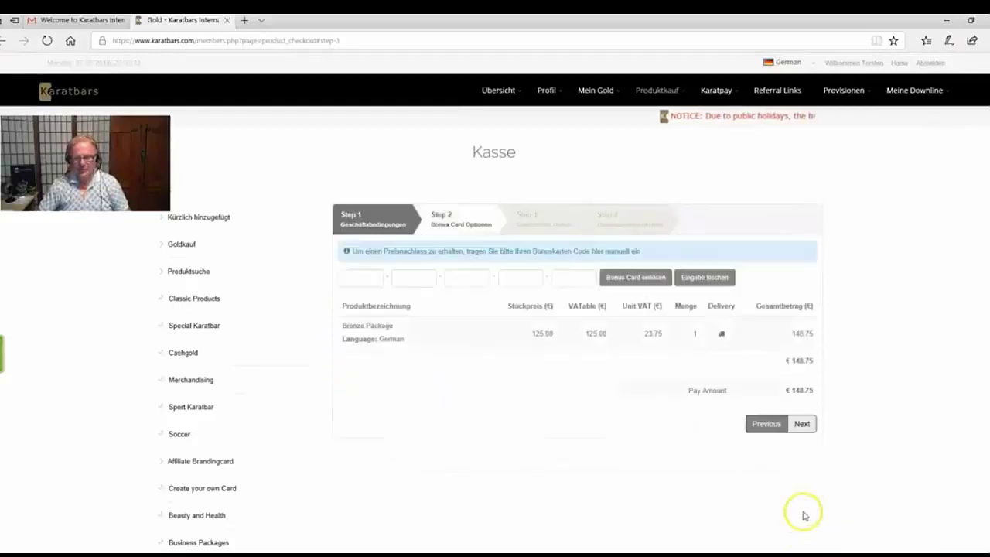
{"action": "left_click", "coordinate": [801, 424]}
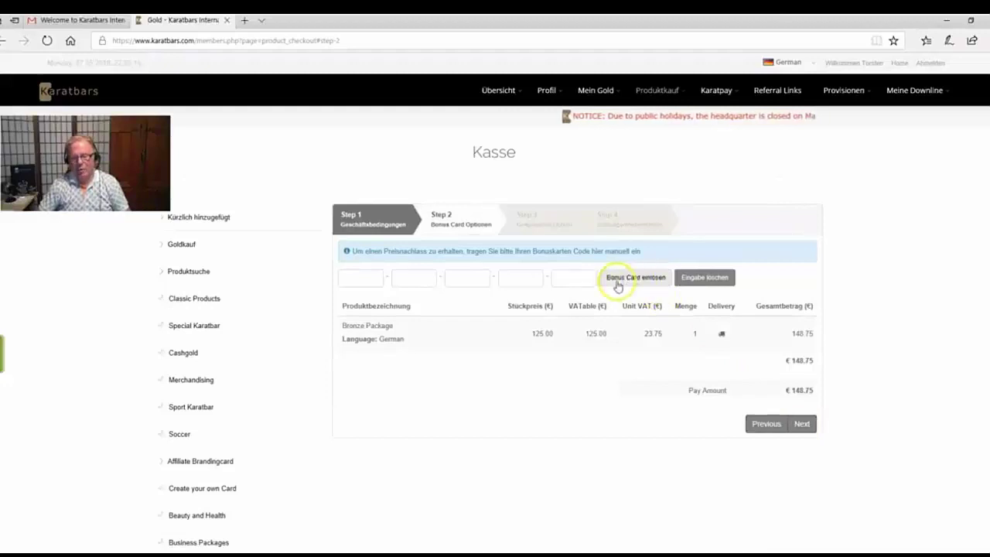
{"action": "left_click", "coordinate": [630, 280]}
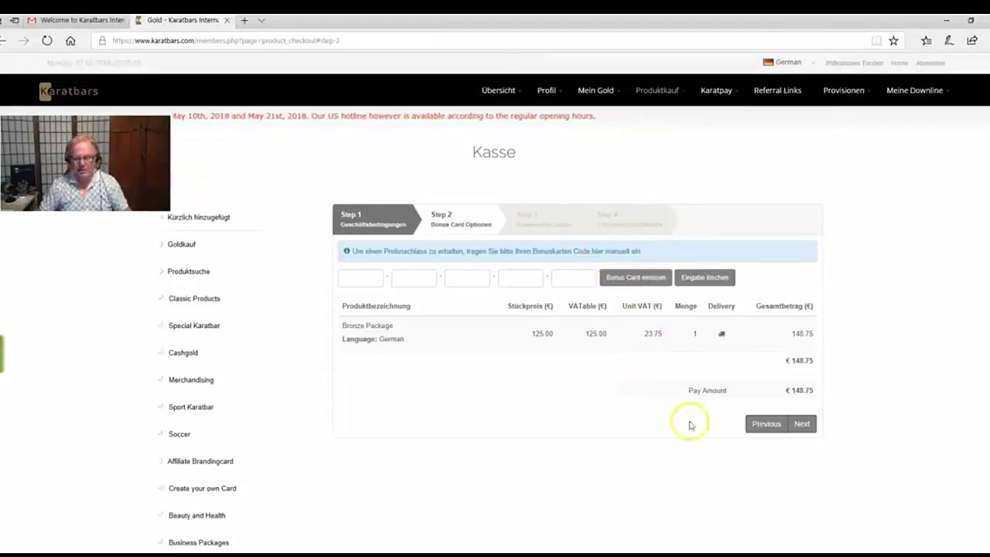
{"action": "left_click", "coordinate": [804, 424]}
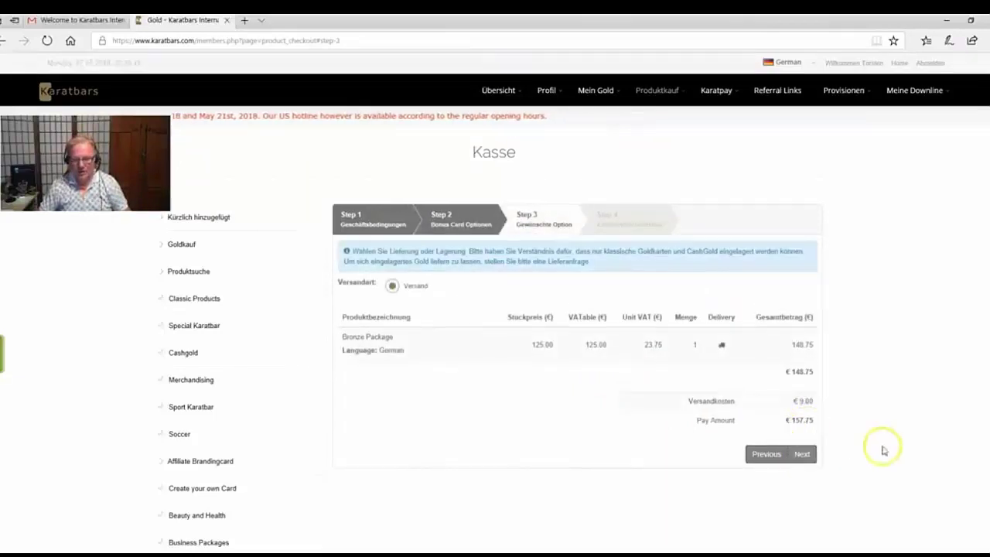
{"action": "left_click", "coordinate": [800, 462]}
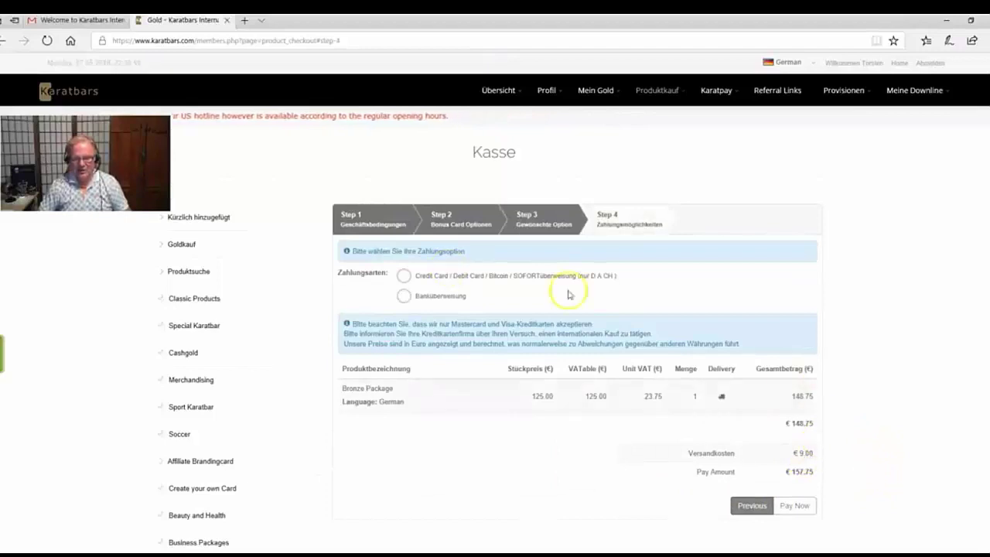
{"action": "left_click", "coordinate": [404, 277]}
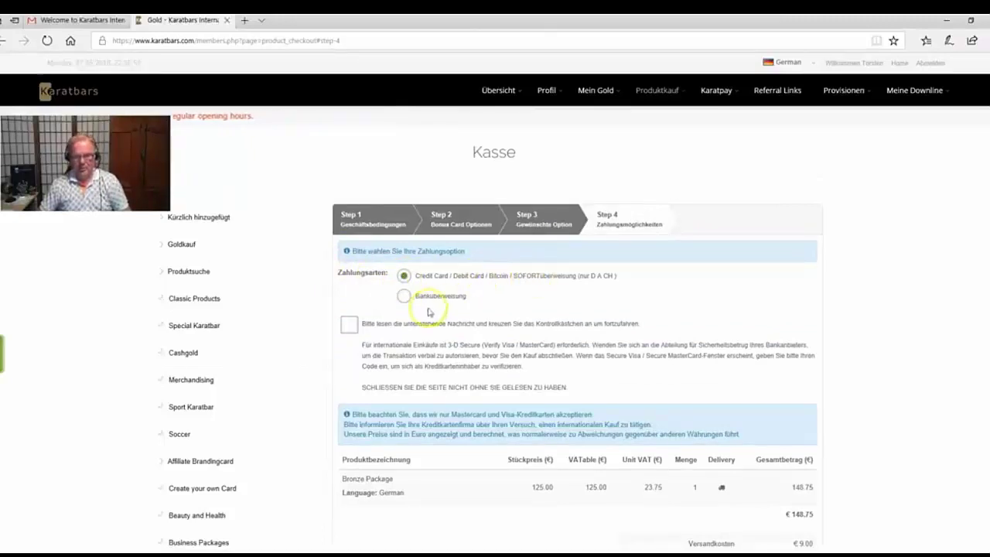
{"action": "scroll", "coordinate": [853, 352], "scroll_direction": "down", "scroll_amount": 2}
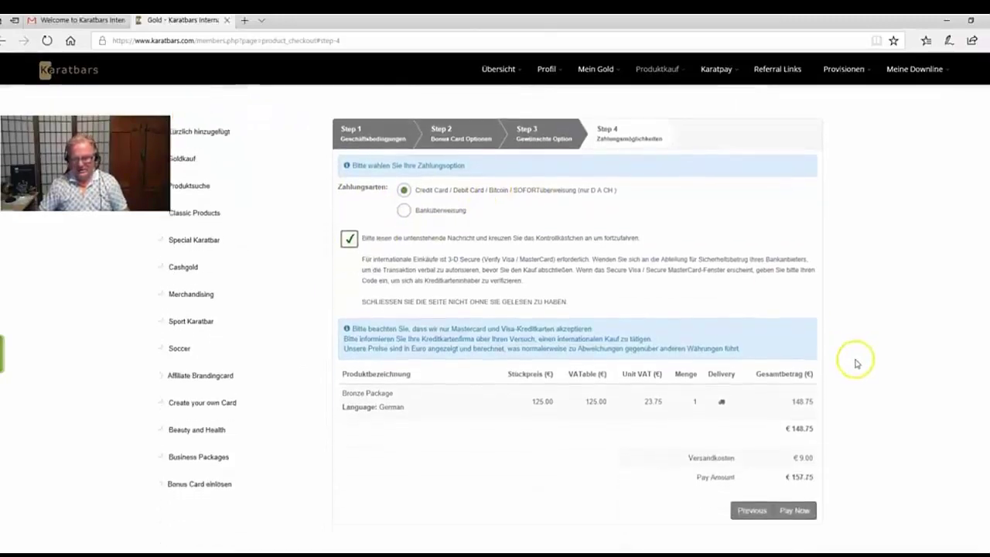
{"action": "left_click", "coordinate": [793, 498]}
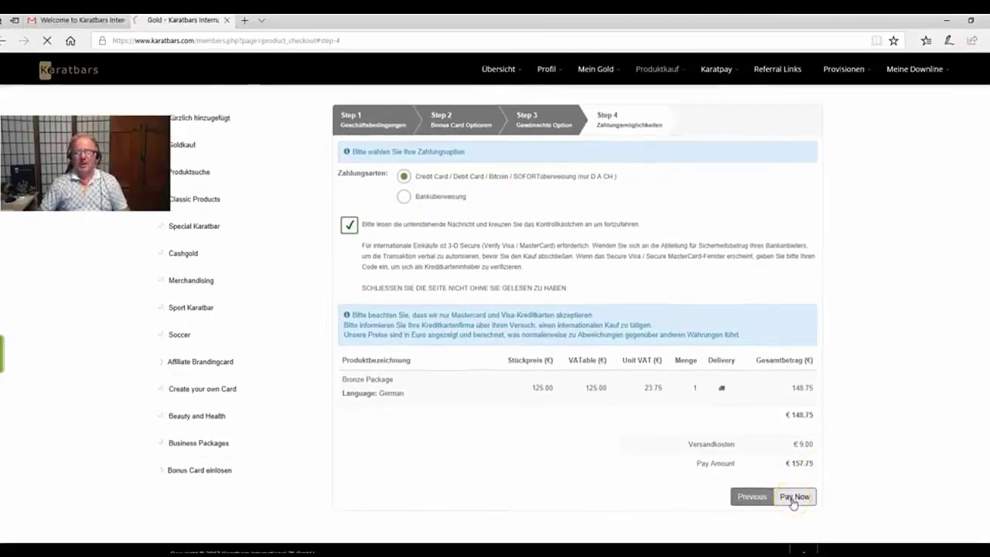
- Pick Credit Card on the Payment Checkout, then return to the Übersicht overview
{"action": "left_click", "coordinate": [853, 354]}
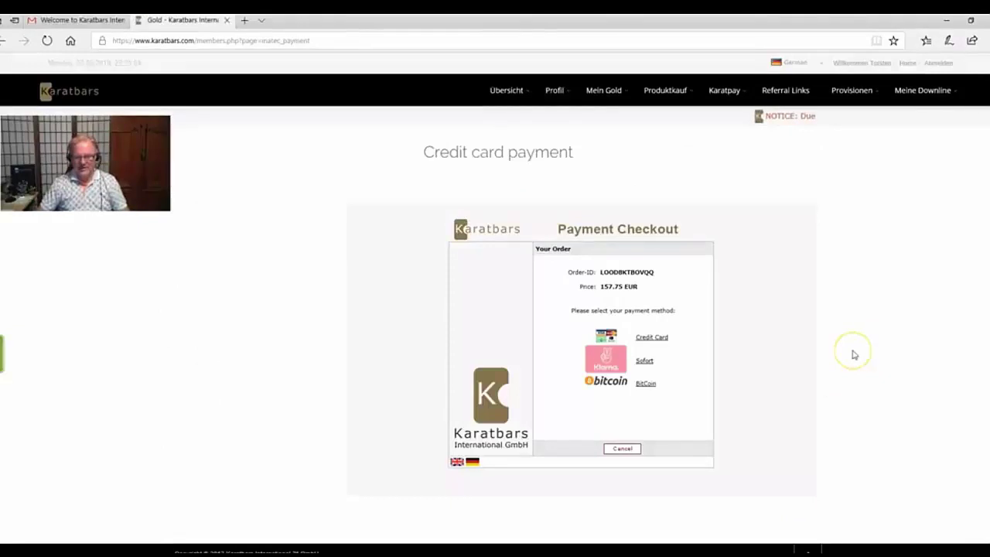
{"action": "left_click", "coordinate": [653, 338]}
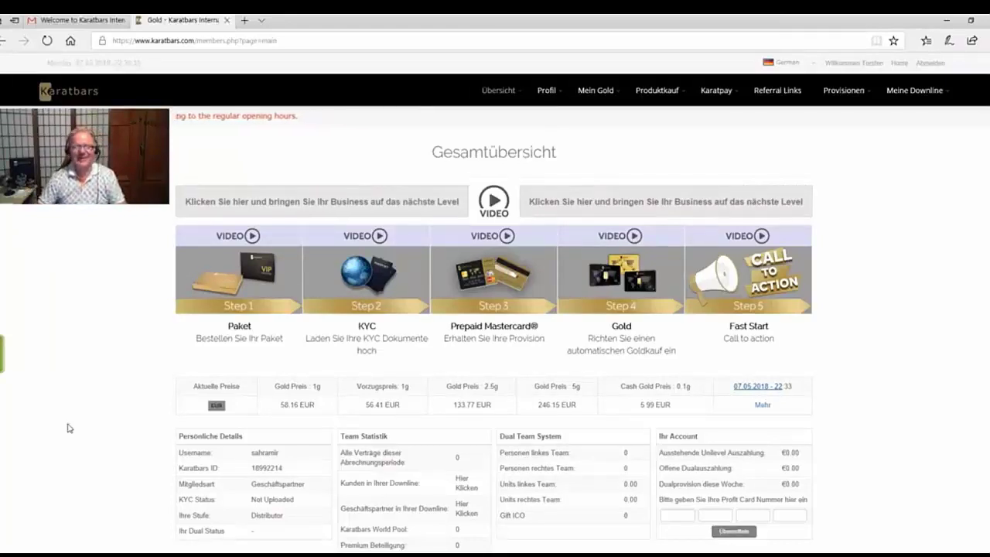
- Open the KYC upload page and choose Identifikationsnachweis as the document type
{"action": "left_click", "coordinate": [379, 286]}
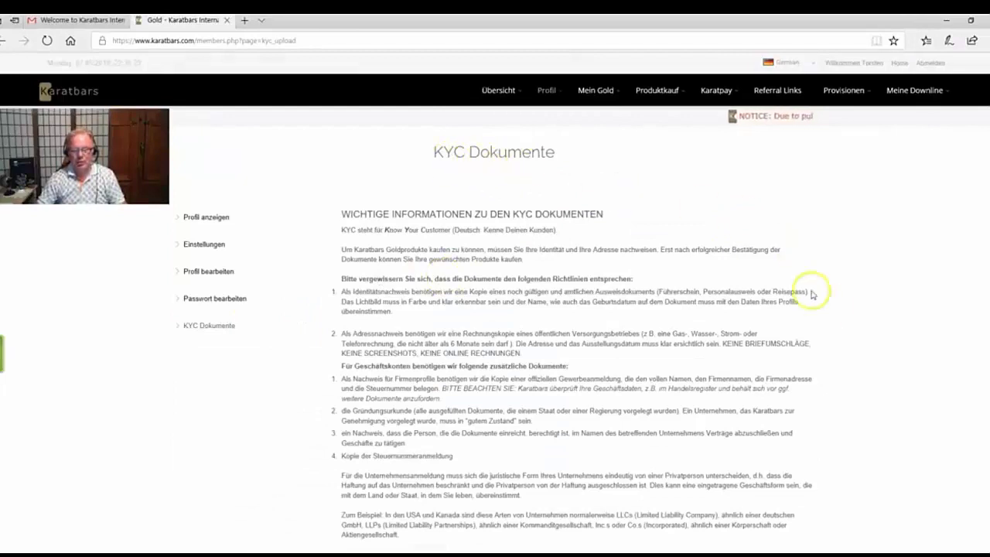
{"action": "scroll", "coordinate": [884, 338], "scroll_direction": "down", "scroll_amount": 5}
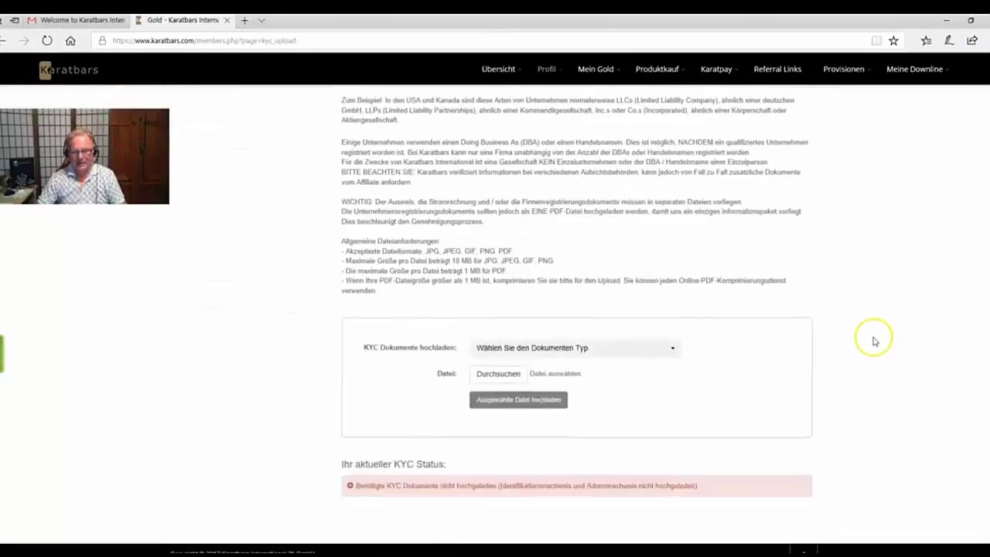
{"action": "left_click", "coordinate": [879, 340]}
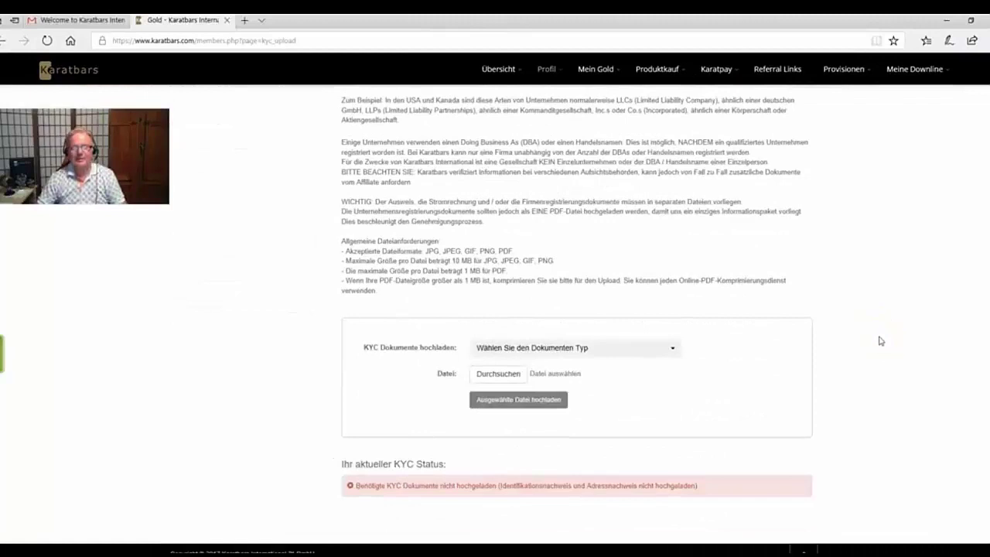
{"action": "left_click", "coordinate": [639, 355]}
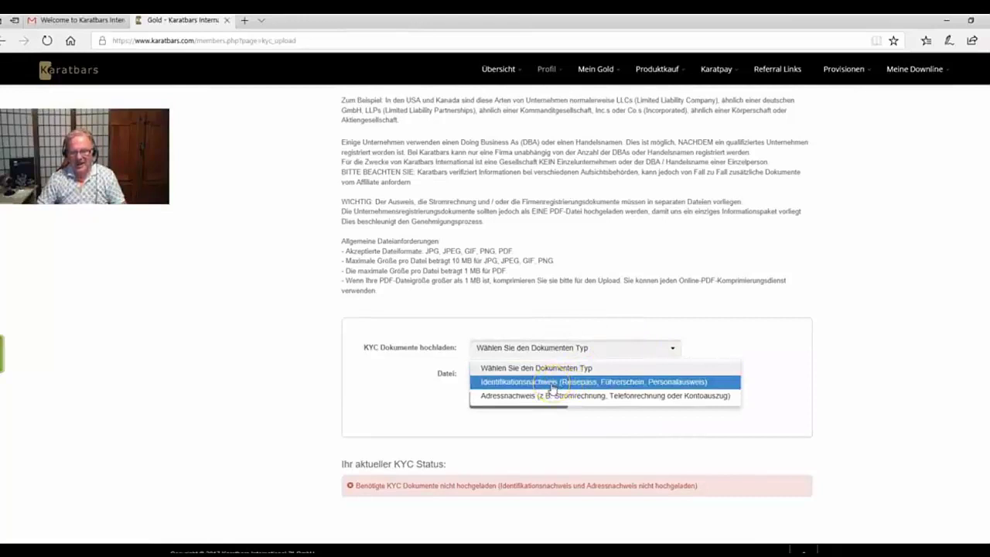
{"action": "left_click", "coordinate": [552, 382]}
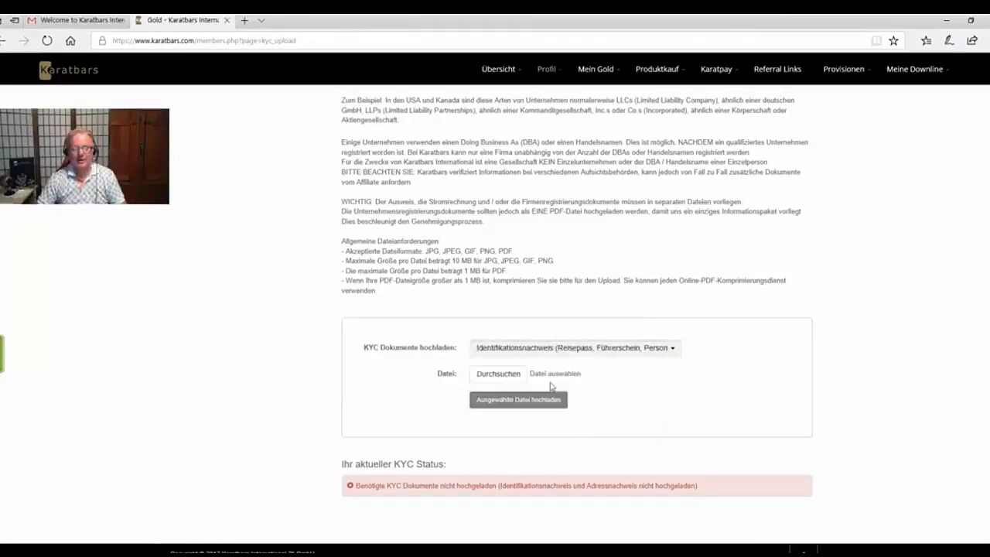
- Pick the front-side ID image from the Desktop and upload it
{"action": "left_click", "coordinate": [498, 377]}
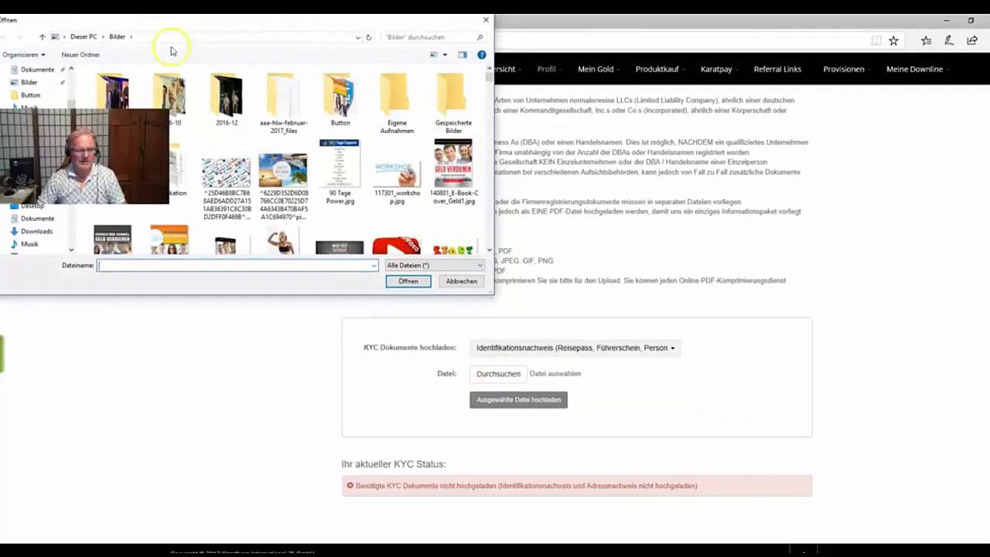
{"action": "left_click", "coordinate": [71, 69]}
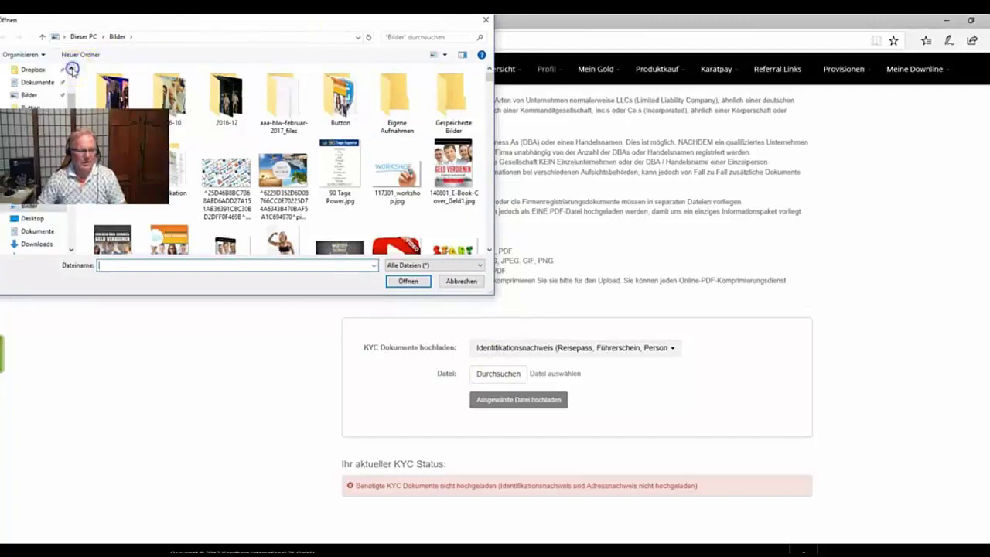
{"action": "left_click", "coordinate": [71, 70]}
{"action": "left_click", "coordinate": [70, 69]}
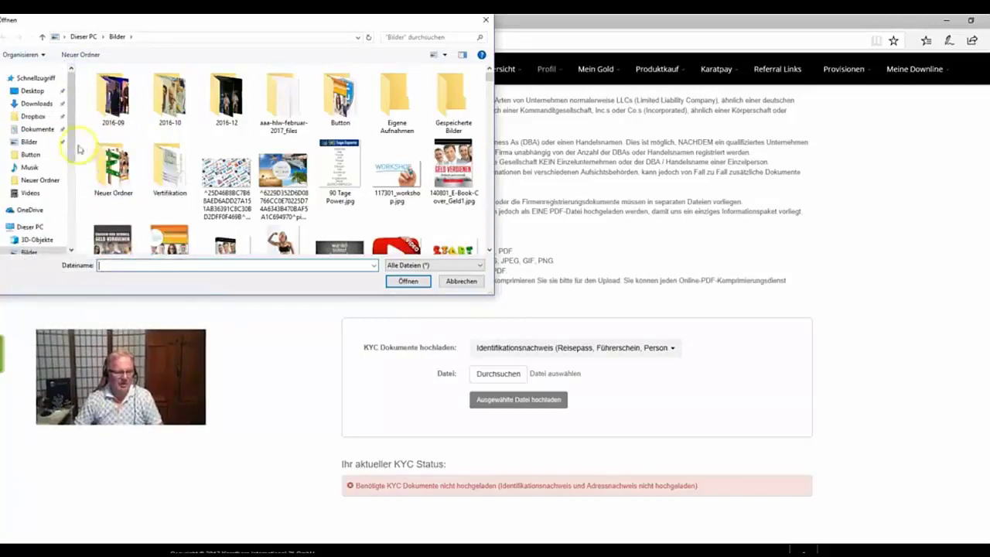
{"action": "scroll", "coordinate": [56, 124], "scroll_direction": "down", "scroll_amount": 1}
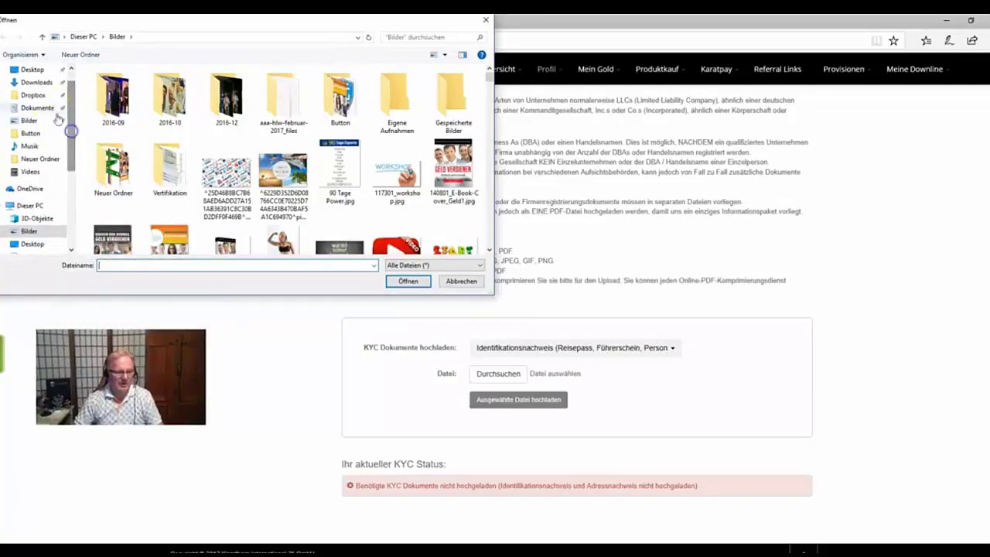
{"action": "left_click", "coordinate": [34, 69]}
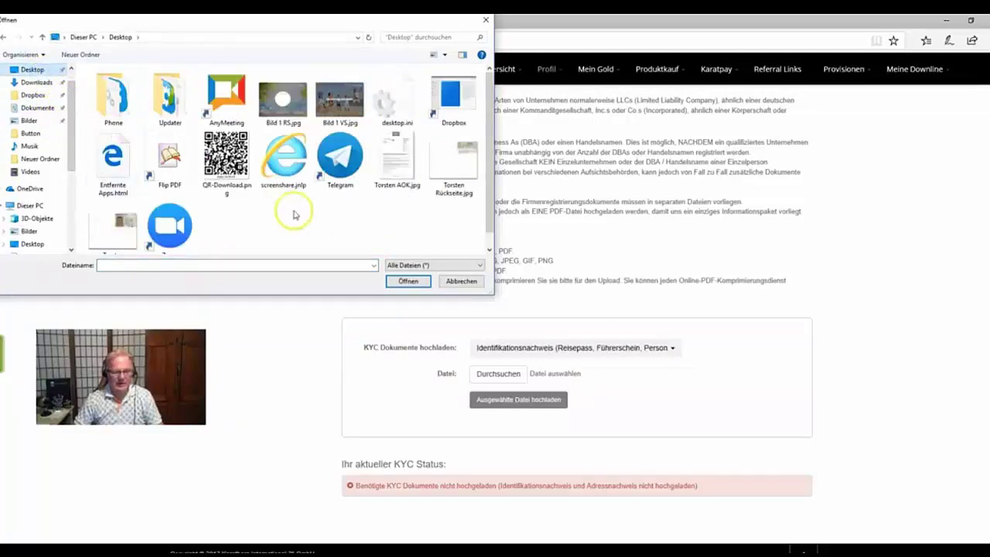
{"action": "left_click_drag", "start_coordinate": [488, 194], "coordinate": [488, 200]}
{"action": "left_click", "coordinate": [120, 222]}
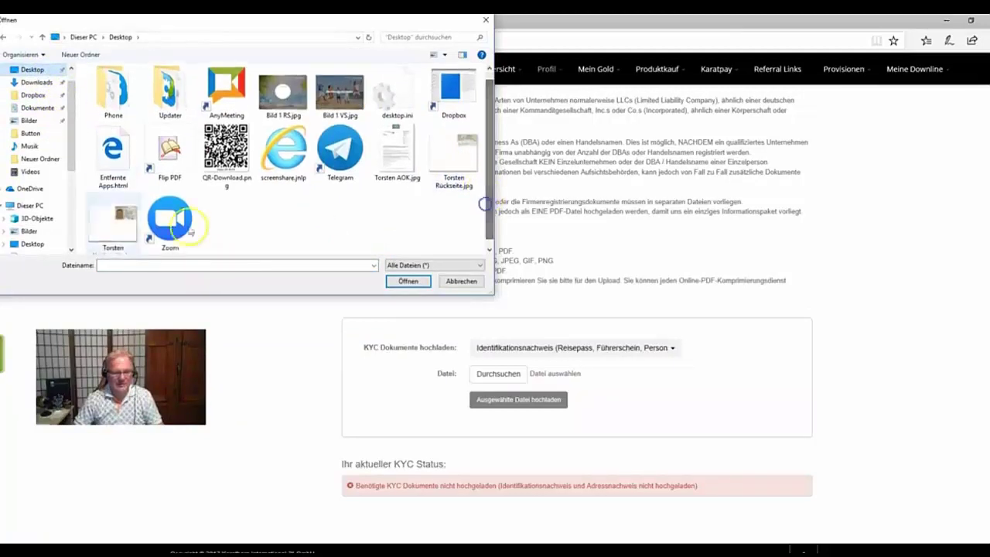
{"action": "double_click", "coordinate": [121, 222]}
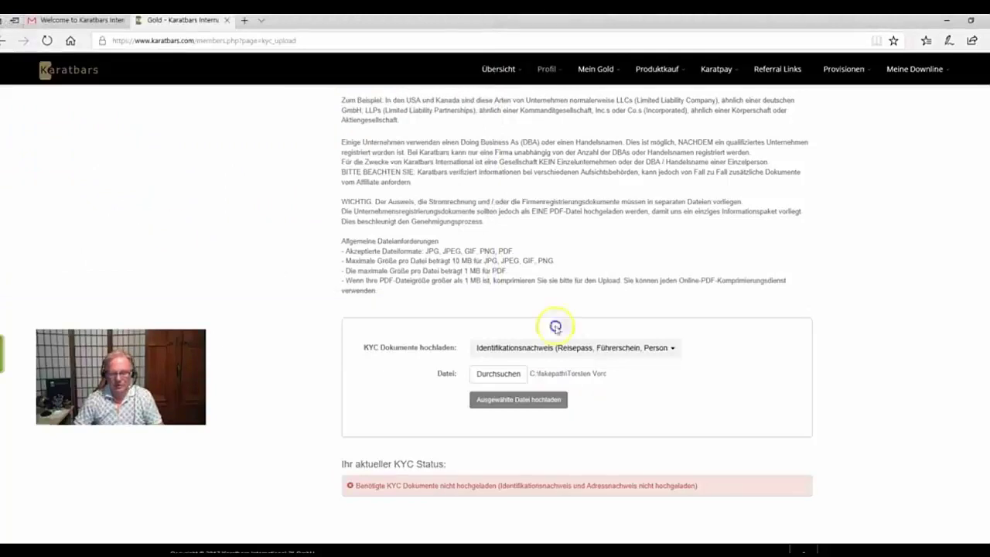
{"action": "left_click", "coordinate": [520, 406]}
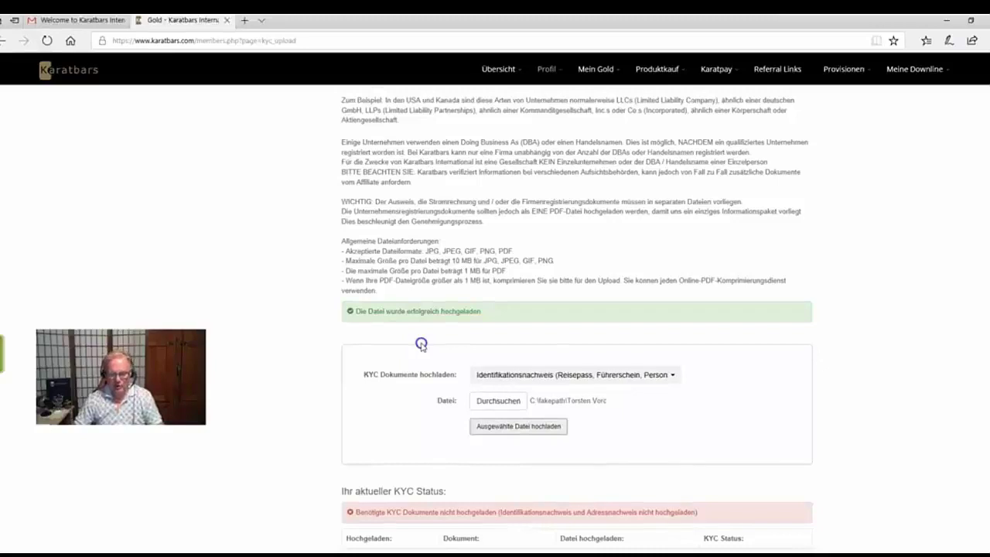
{"action": "scroll", "coordinate": [309, 358], "scroll_direction": "down", "scroll_amount": 1}
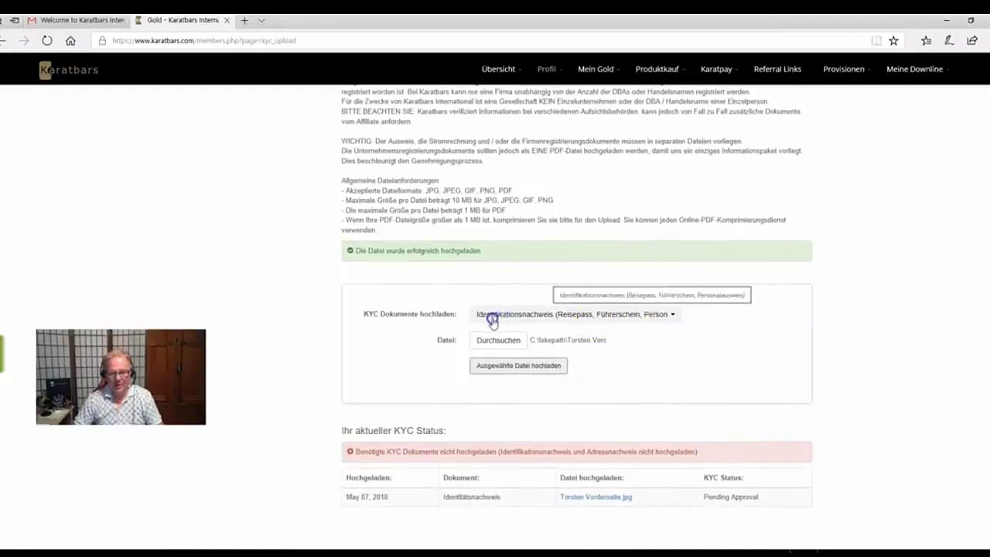
- Upload the back-side ID image as another Identifikationsnachweis document
{"action": "left_click", "coordinate": [624, 316]}
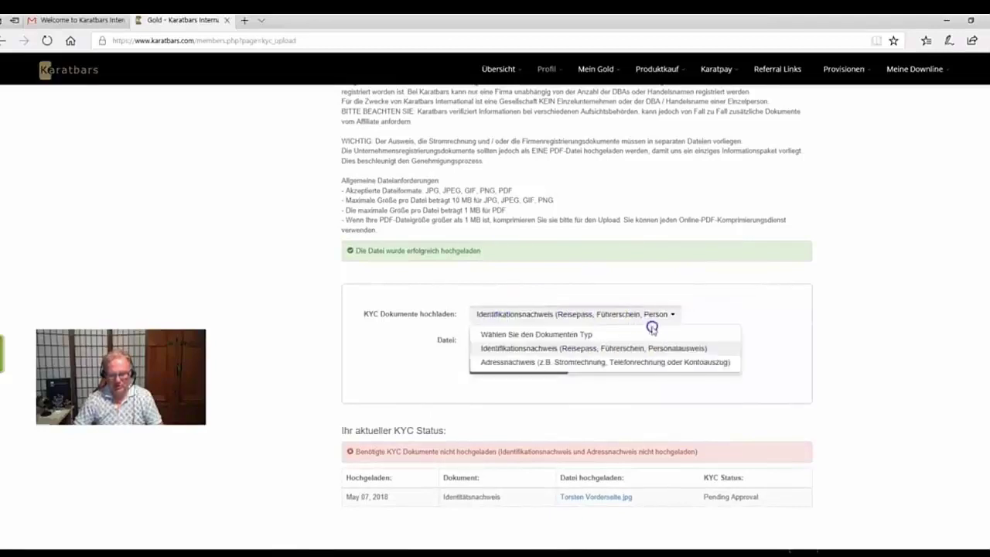
{"action": "left_click", "coordinate": [563, 347]}
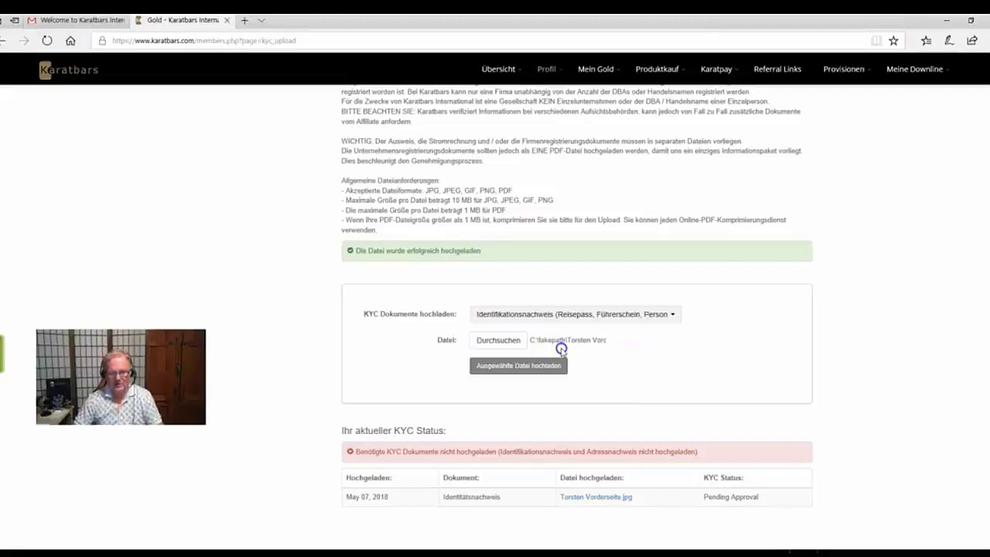
{"action": "left_click", "coordinate": [508, 343]}
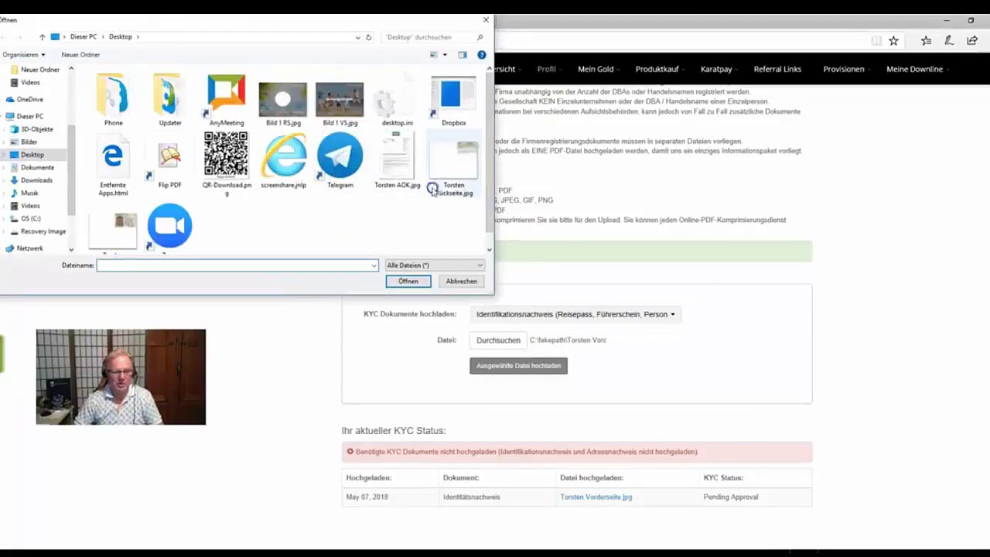
{"action": "double_click", "coordinate": [453, 166]}
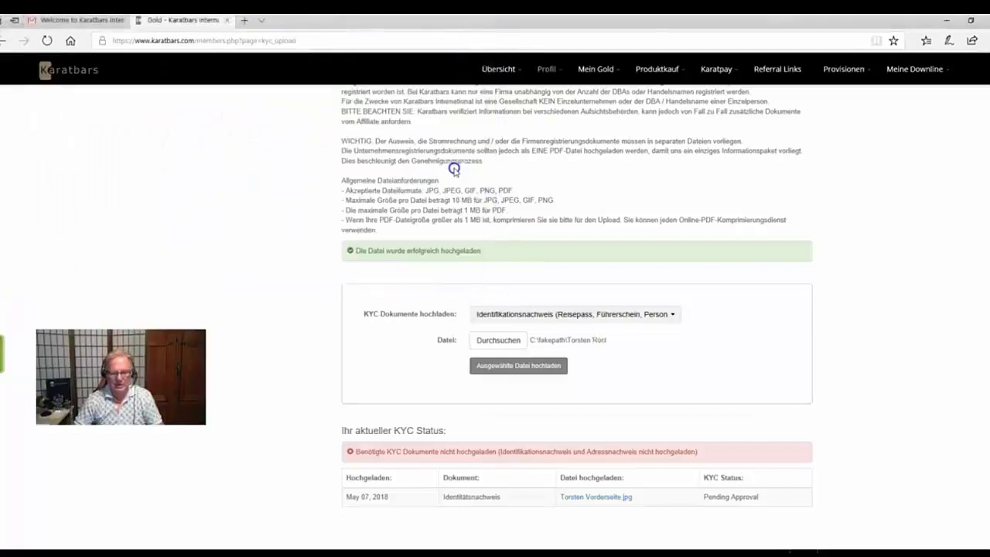
{"action": "left_click", "coordinate": [522, 368]}
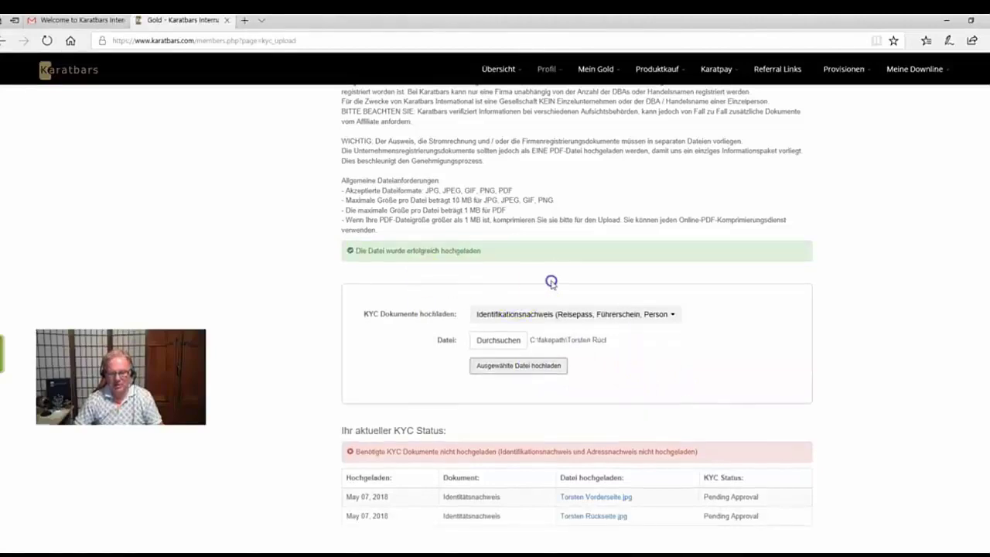
- Upload the AOK image as the Adressnachweis proof-of-address document
{"action": "left_click", "coordinate": [671, 314]}
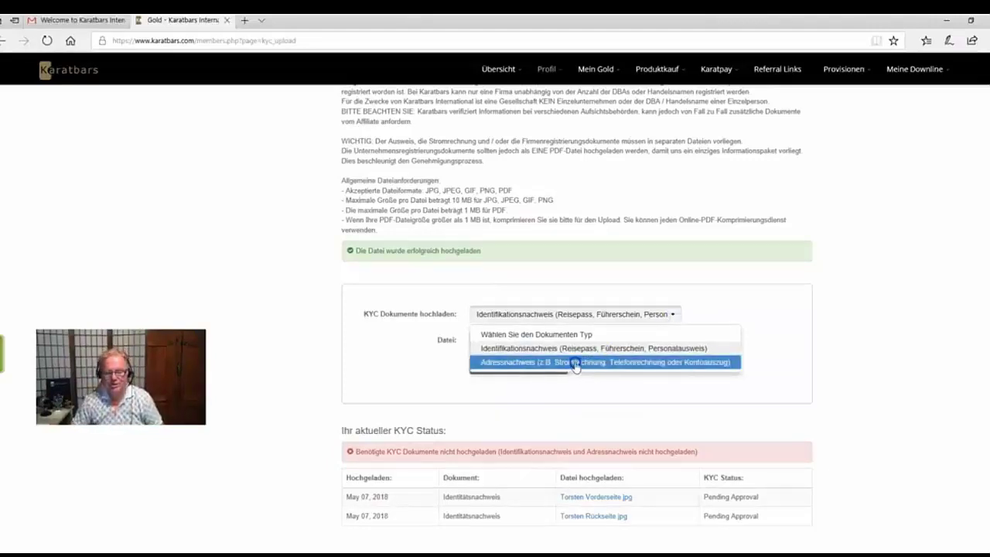
{"action": "left_click", "coordinate": [696, 364]}
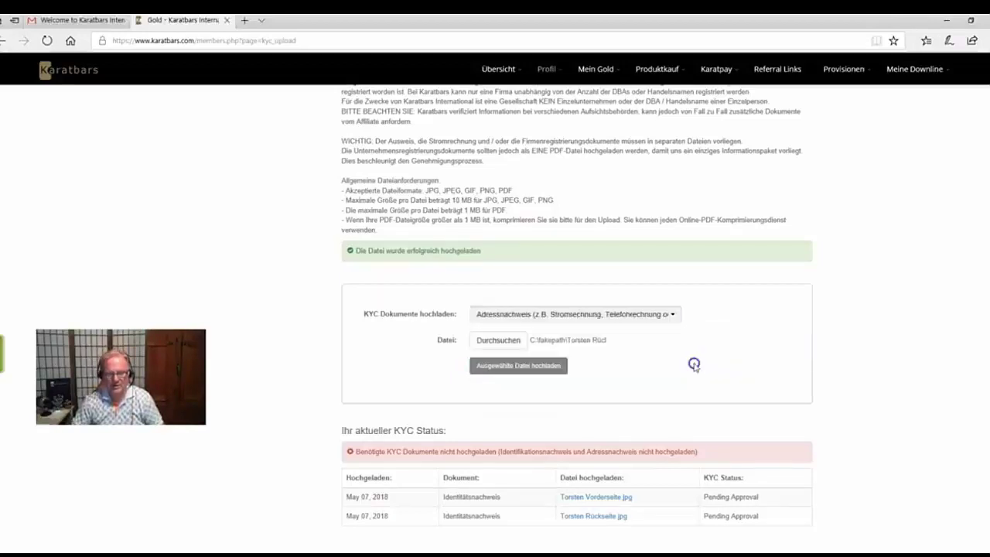
{"action": "left_click", "coordinate": [501, 341]}
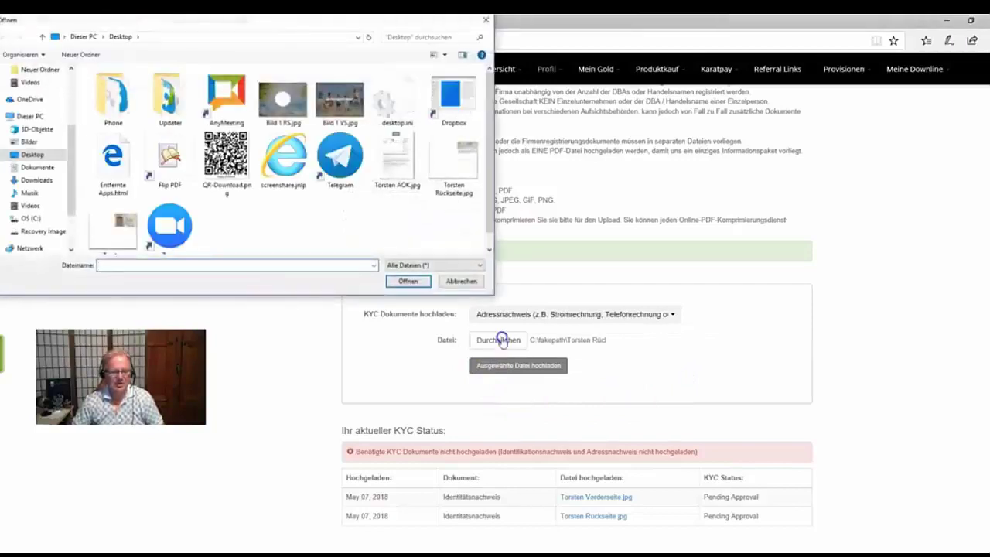
{"action": "double_click", "coordinate": [399, 157]}
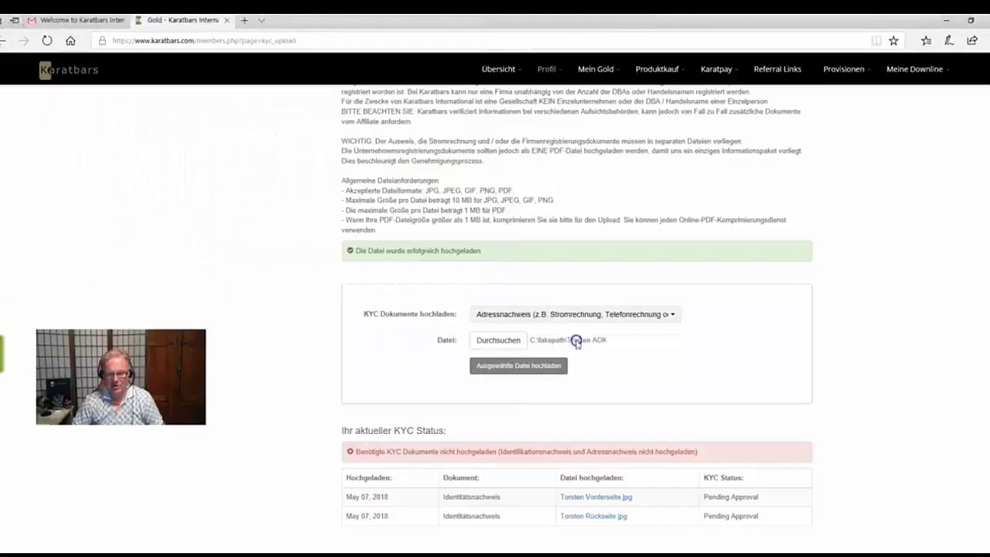
{"action": "left_click", "coordinate": [537, 365]}
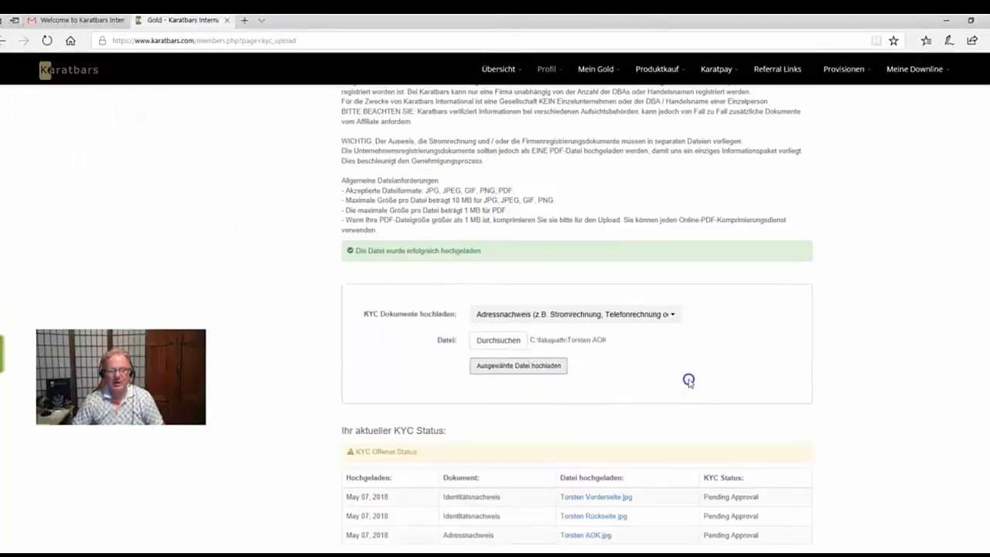
{"action": "scroll", "coordinate": [688, 380], "scroll_direction": "down", "scroll_amount": 2}
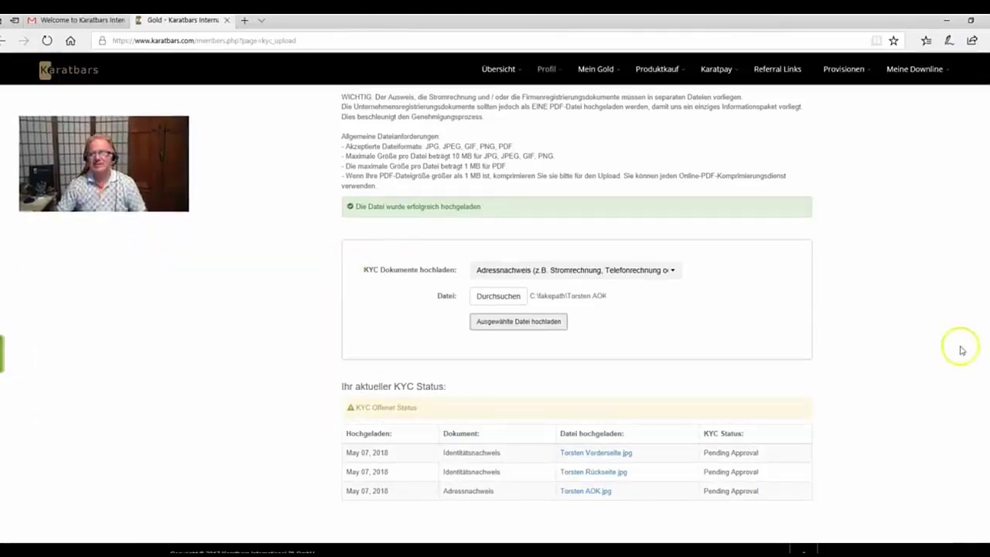
{"action": "scroll", "coordinate": [915, 287], "scroll_direction": "up", "scroll_amount": 4}
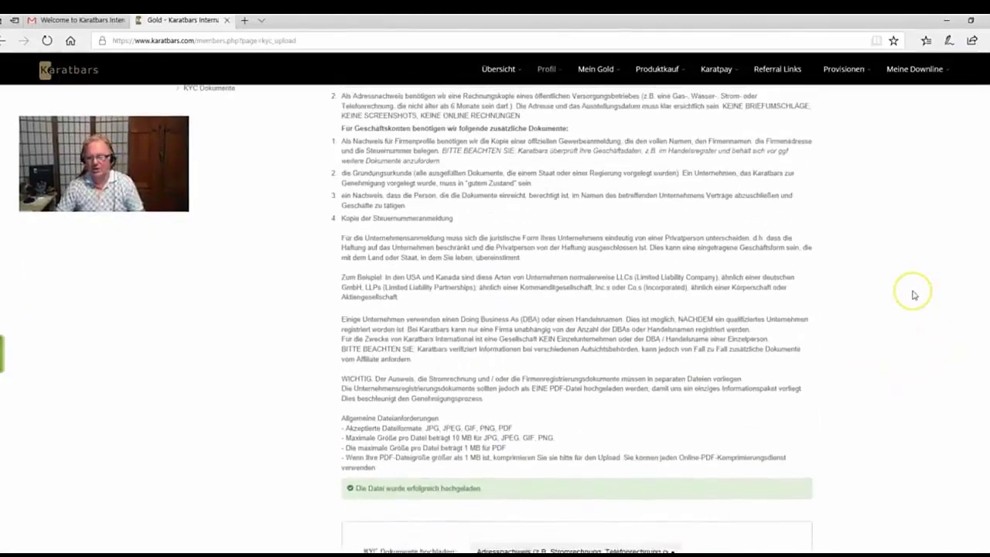
{"action": "scroll", "coordinate": [915, 296], "scroll_direction": "up", "scroll_amount": 3}
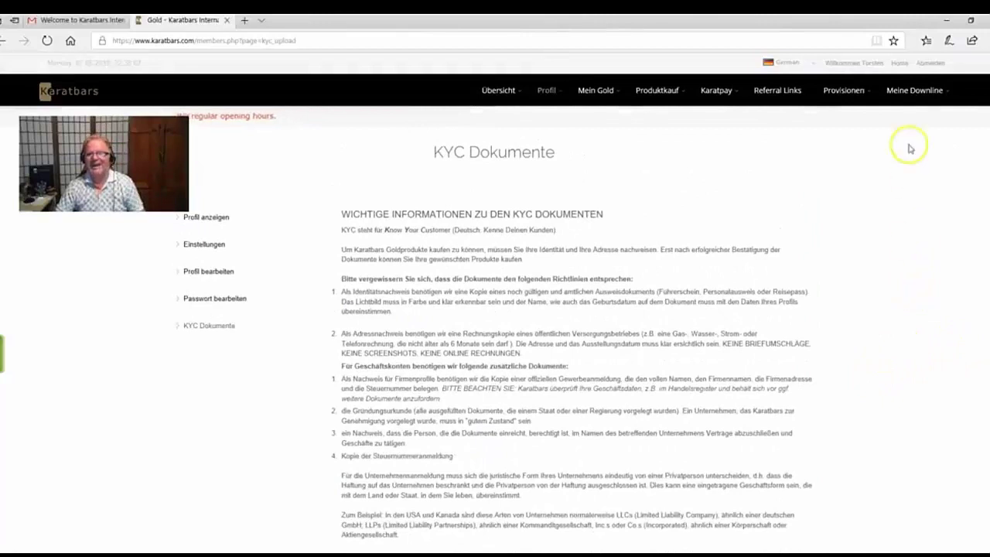
- Go to the Karatbars home page and open the Support / Impressum > Impressum page
{"action": "mouse_move", "coordinate": [906, 81]}
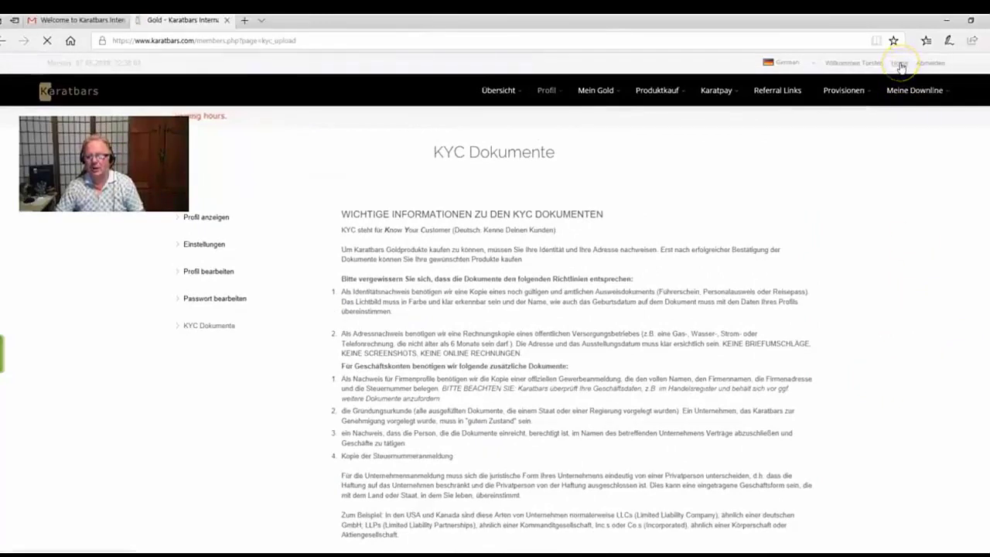
{"action": "left_click", "coordinate": [899, 64]}
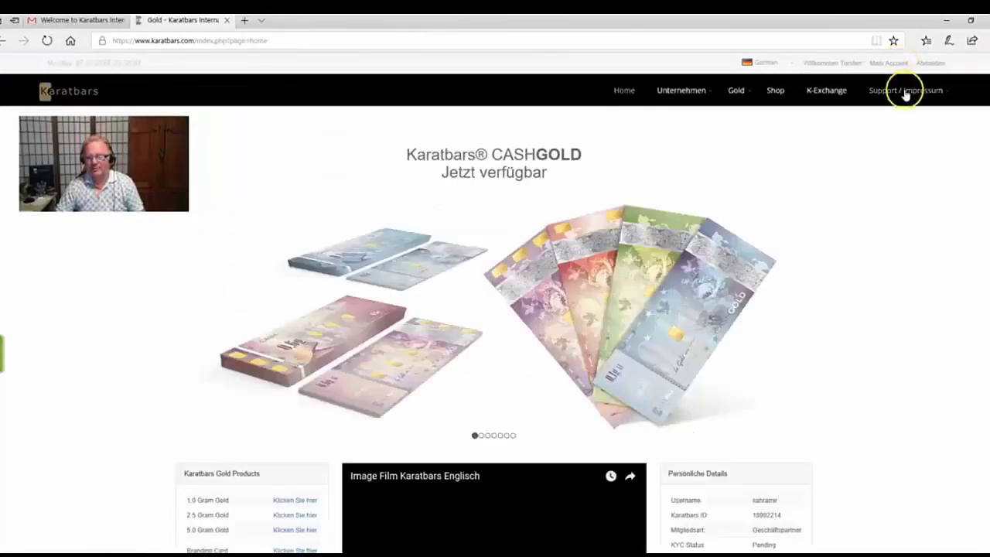
{"action": "mouse_move", "coordinate": [906, 93]}
{"action": "left_click", "coordinate": [889, 115]}
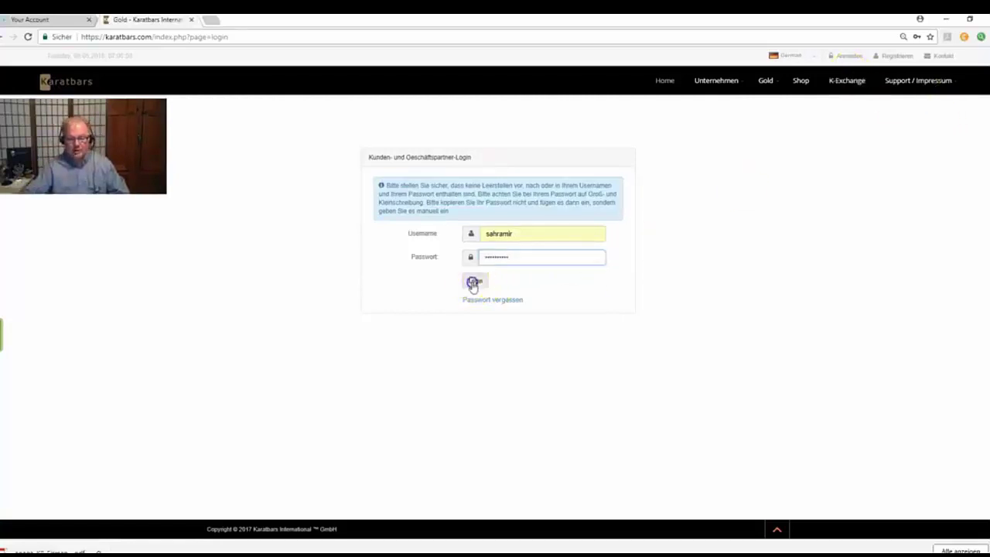
- Log in, skip the unread-messages notice with Überspringen, and go to the public home page
{"action": "left_click", "coordinate": [474, 281]}
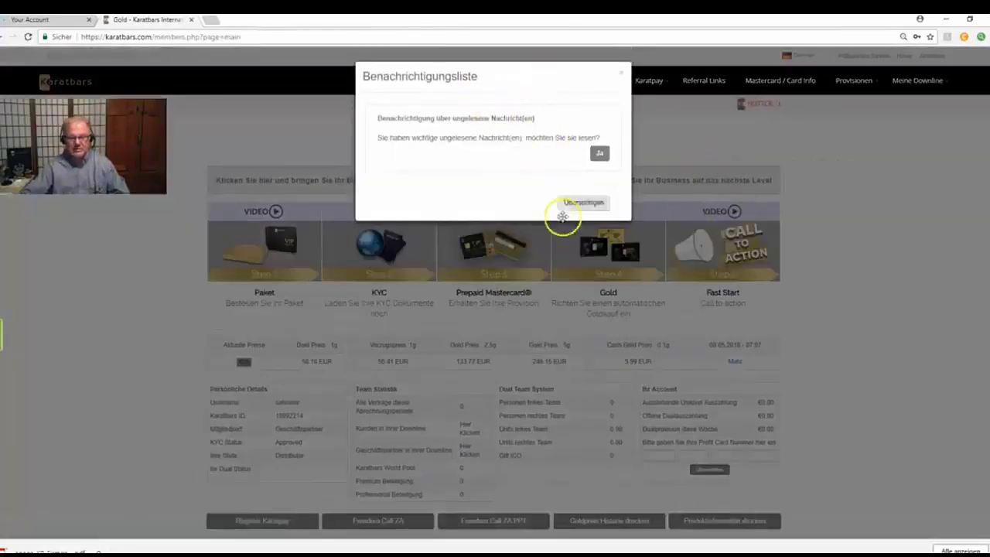
{"action": "left_click", "coordinate": [587, 207]}
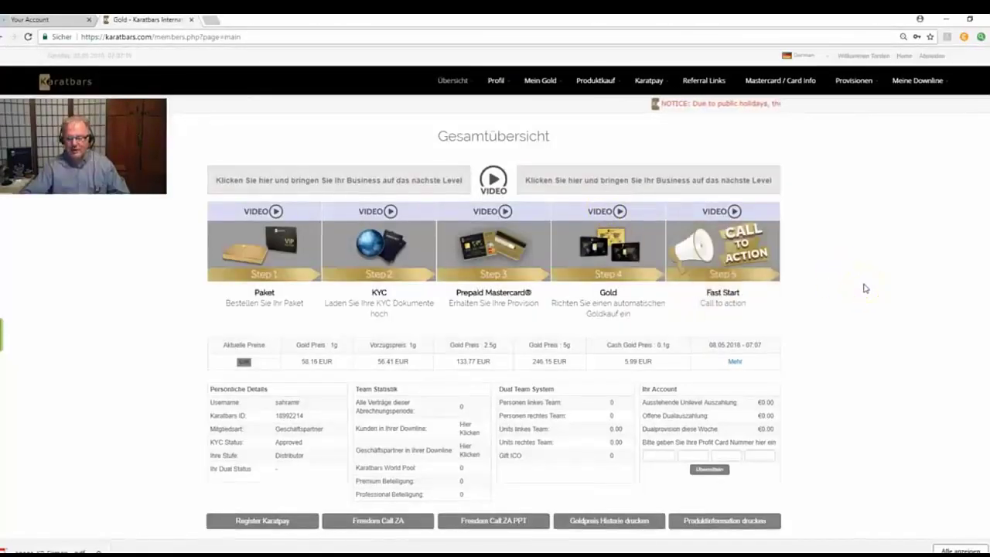
{"action": "left_click", "coordinate": [904, 58]}
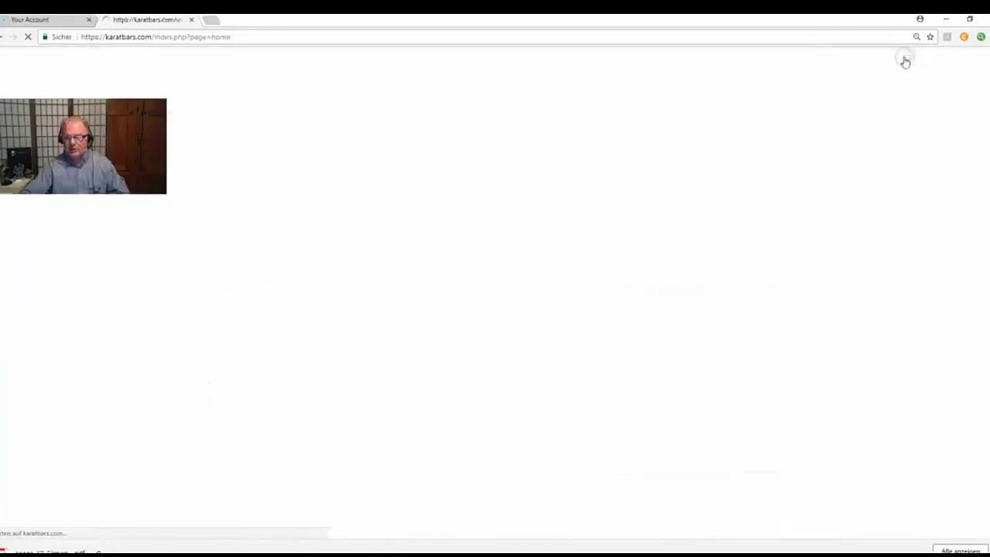
- In the Impressum, highlight the EU support phone number and Mo-Do hours, then return to Mein Account
{"action": "mouse_move", "coordinate": [909, 81]}
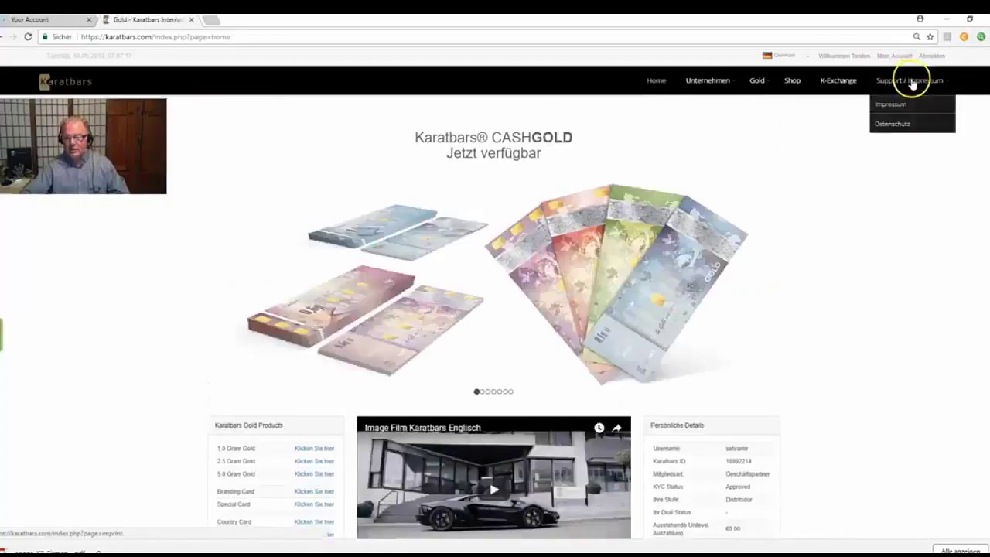
{"action": "left_click", "coordinate": [890, 108]}
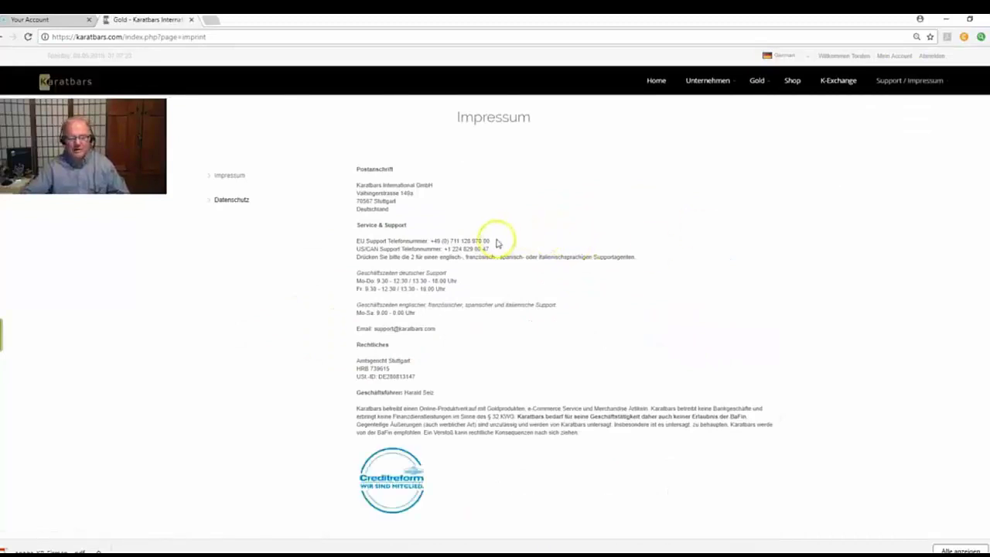
{"action": "left_click_drag", "start_coordinate": [493, 241], "coordinate": [439, 239]}
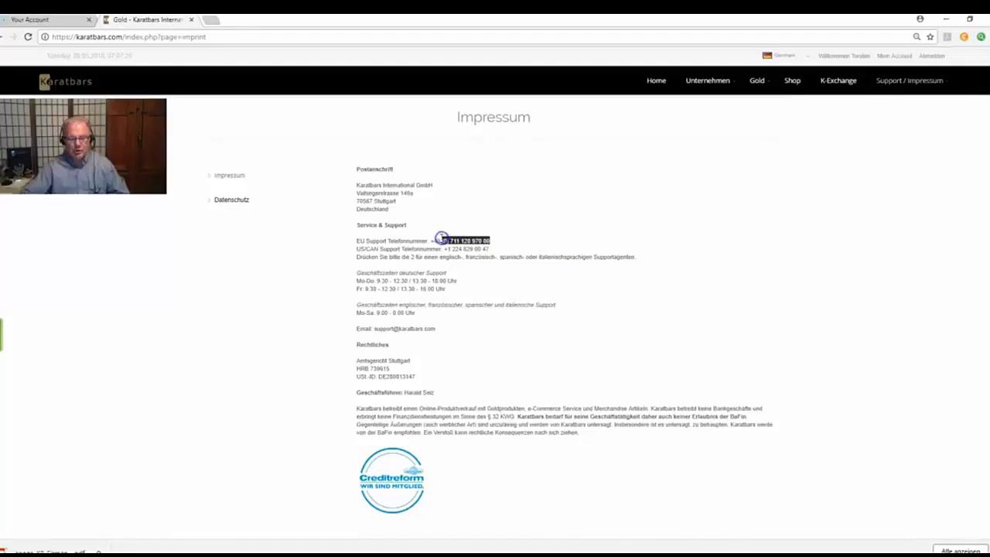
{"action": "left_click_drag", "start_coordinate": [457, 280], "coordinate": [354, 282]}
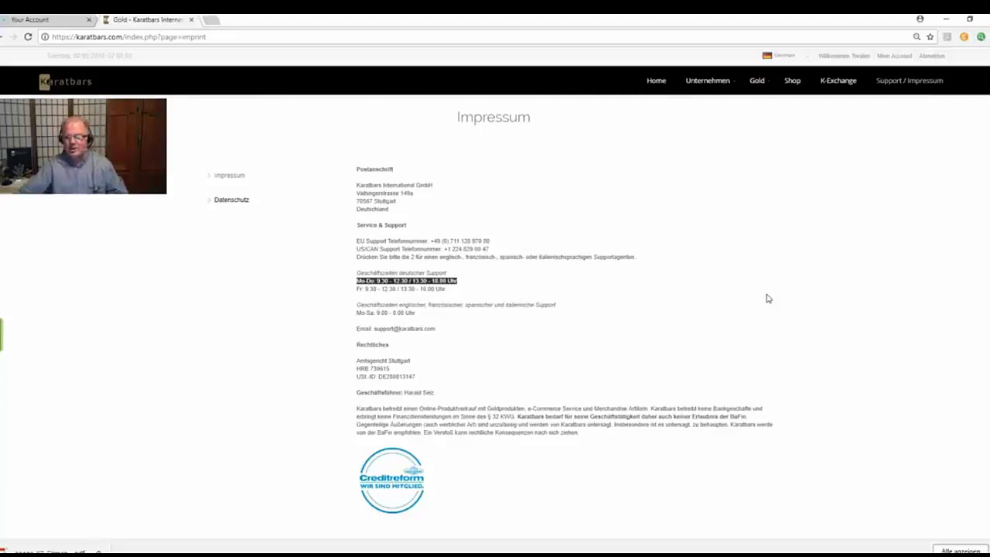
{"action": "left_click", "coordinate": [894, 57]}
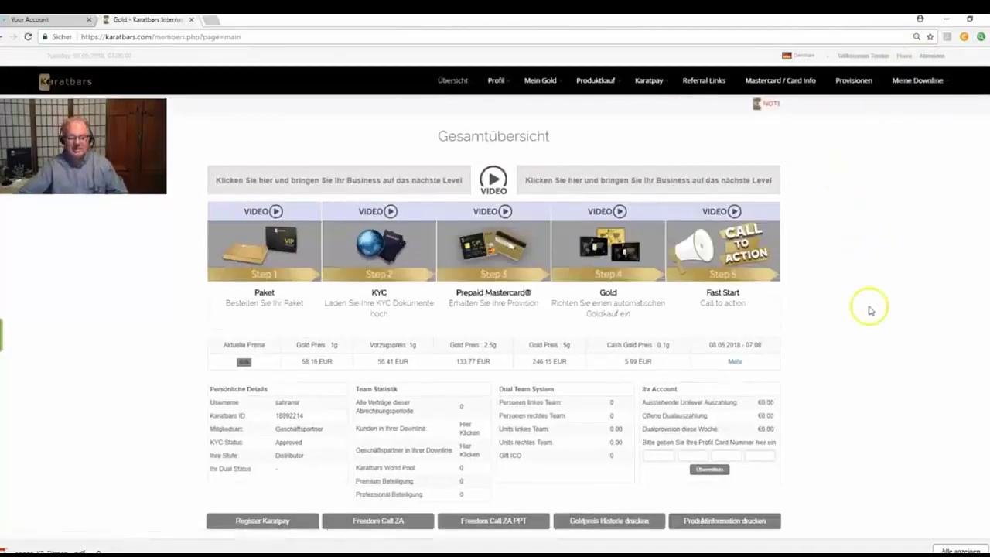
- Review the KYC documents status table, then switch to the Affiliate-Infoseite browser tab
{"action": "left_click", "coordinate": [383, 259]}
{"action": "scroll", "coordinate": [383, 259], "scroll_direction": "down", "scroll_amount": 10}
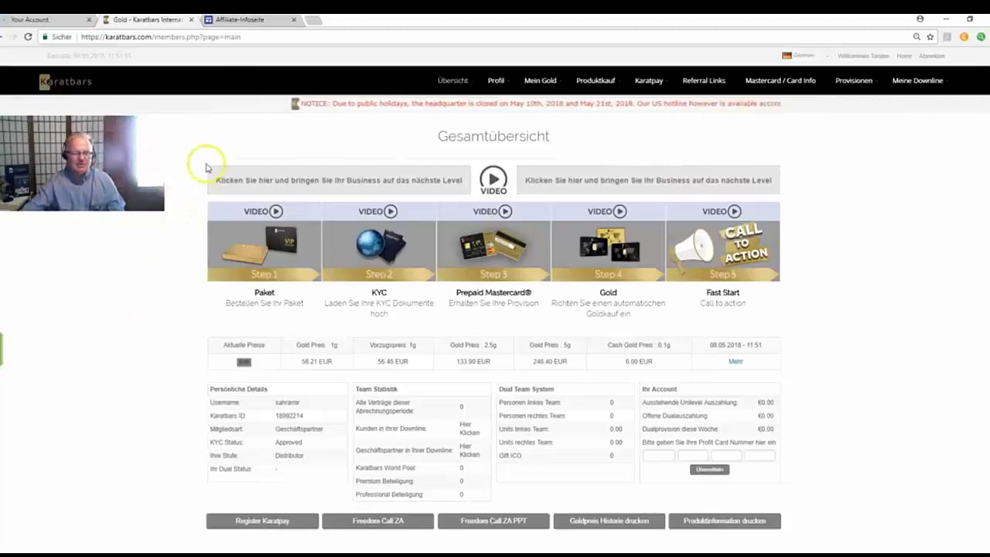
{"action": "left_click", "coordinate": [255, 20]}
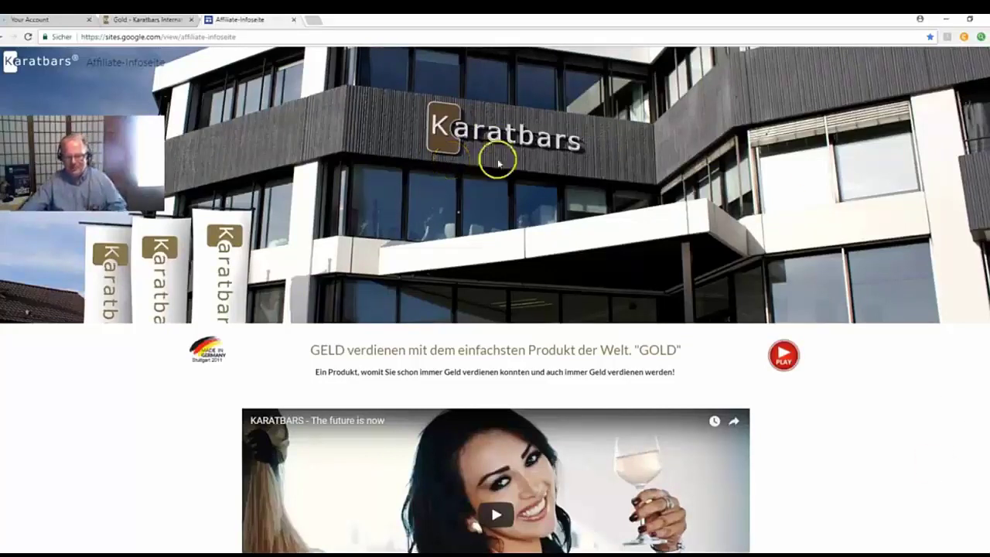
- Scroll the Affiliate-Infoseite past signup steps and DUAL-SYSTEM offers to the MAGAZIN image and Impressum footer
{"action": "left_click", "coordinate": [783, 361]}
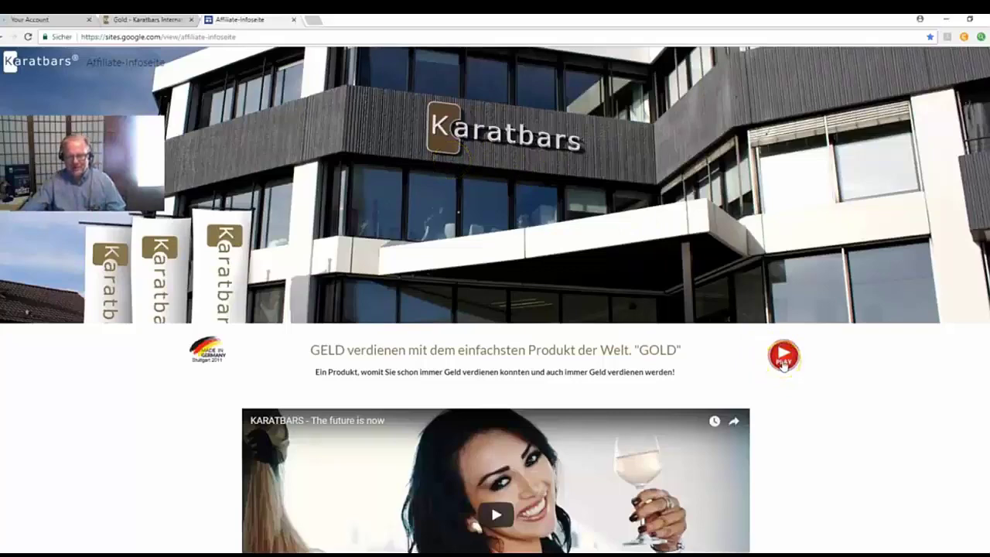
{"action": "scroll", "coordinate": [850, 386], "scroll_direction": "down", "scroll_amount": 3}
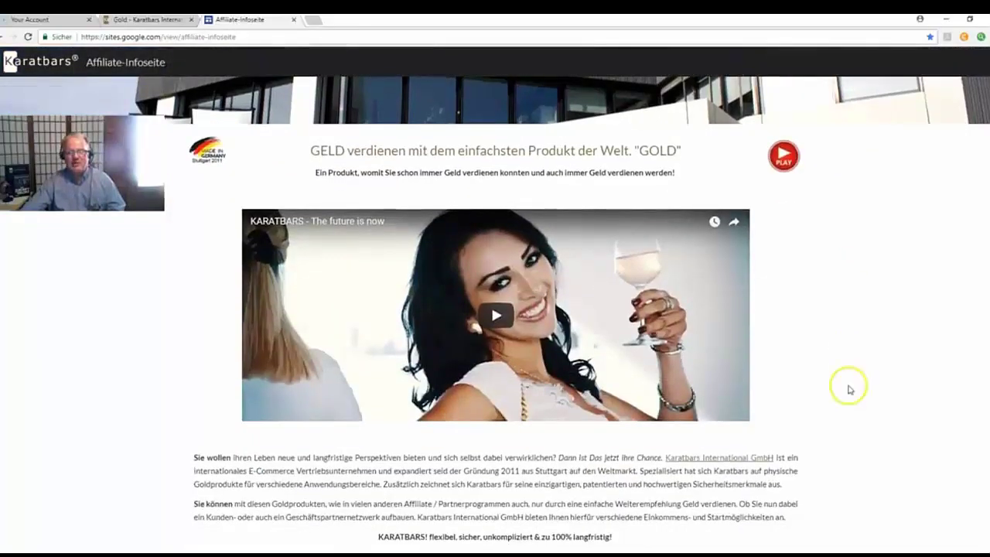
{"action": "scroll", "coordinate": [842, 384], "scroll_direction": "down", "scroll_amount": 2}
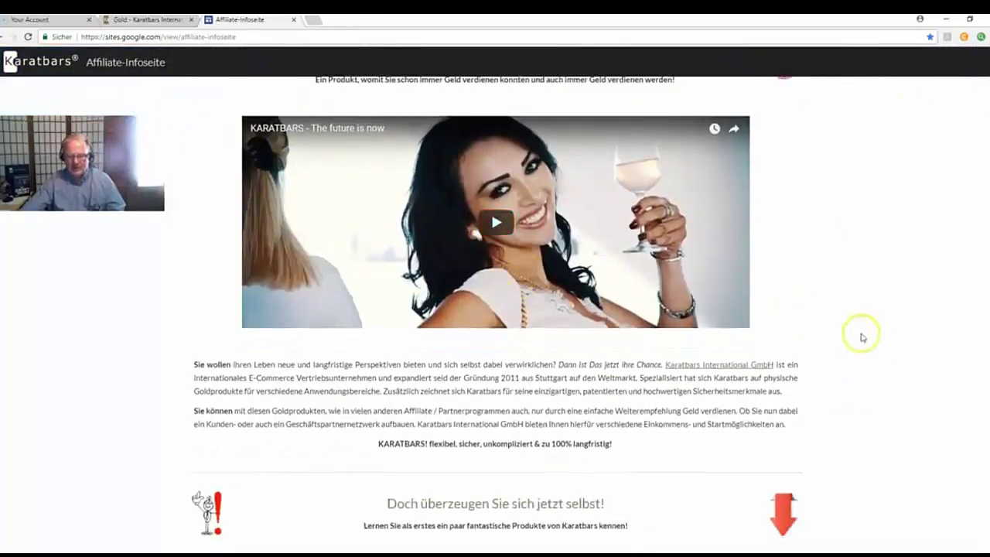
{"action": "scroll", "coordinate": [866, 340], "scroll_direction": "down", "scroll_amount": 3}
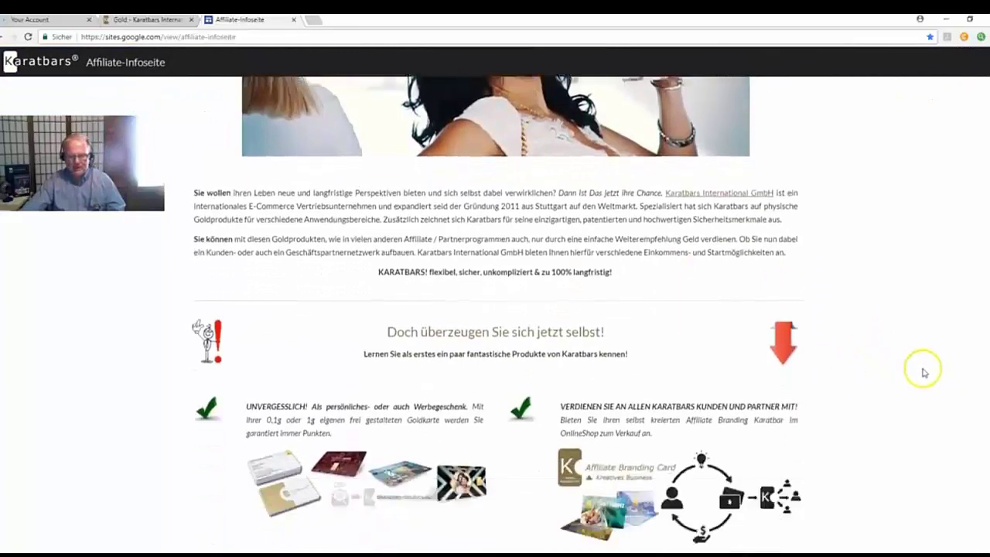
{"action": "scroll", "coordinate": [920, 372], "scroll_direction": "down", "scroll_amount": 2}
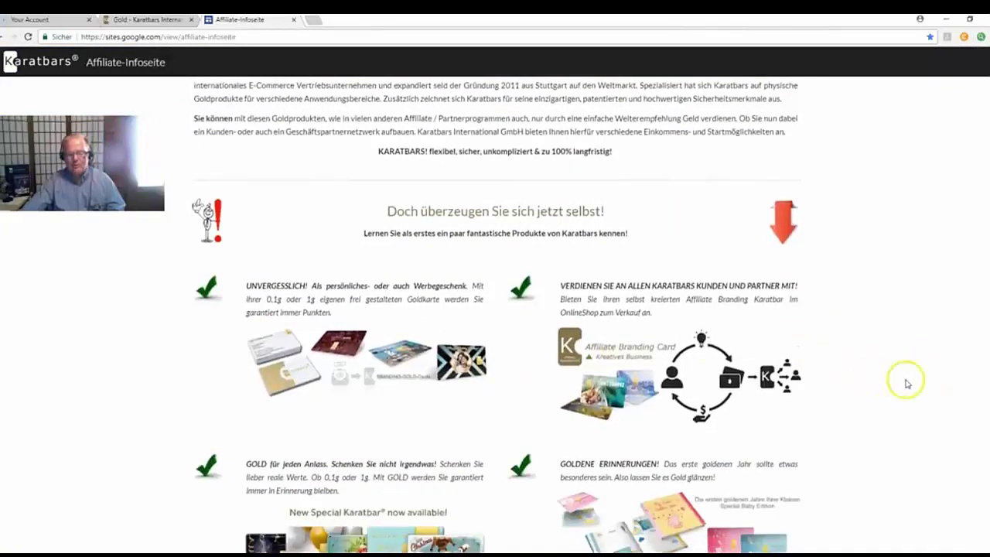
{"action": "scroll", "coordinate": [902, 389], "scroll_direction": "down", "scroll_amount": 3}
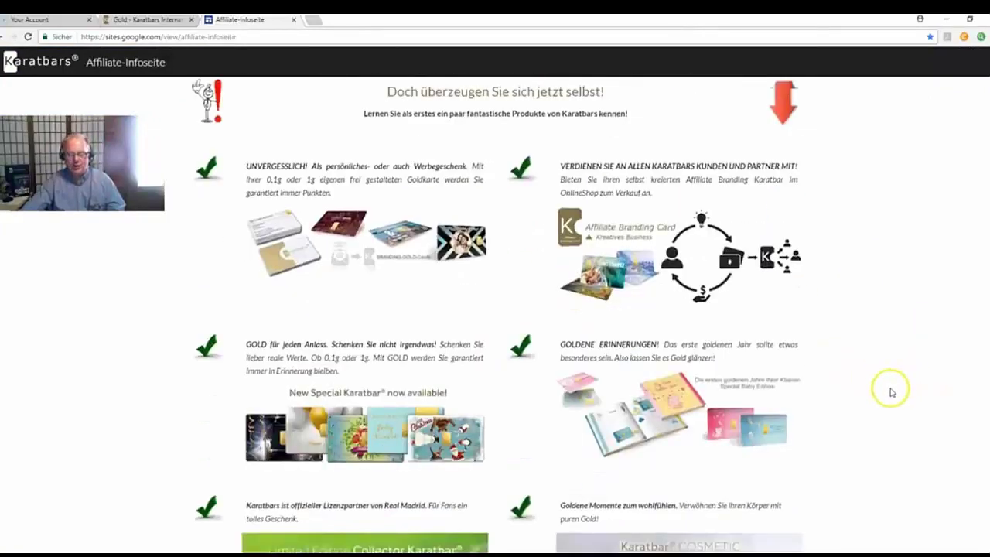
{"action": "scroll", "coordinate": [887, 394], "scroll_direction": "down", "scroll_amount": 2}
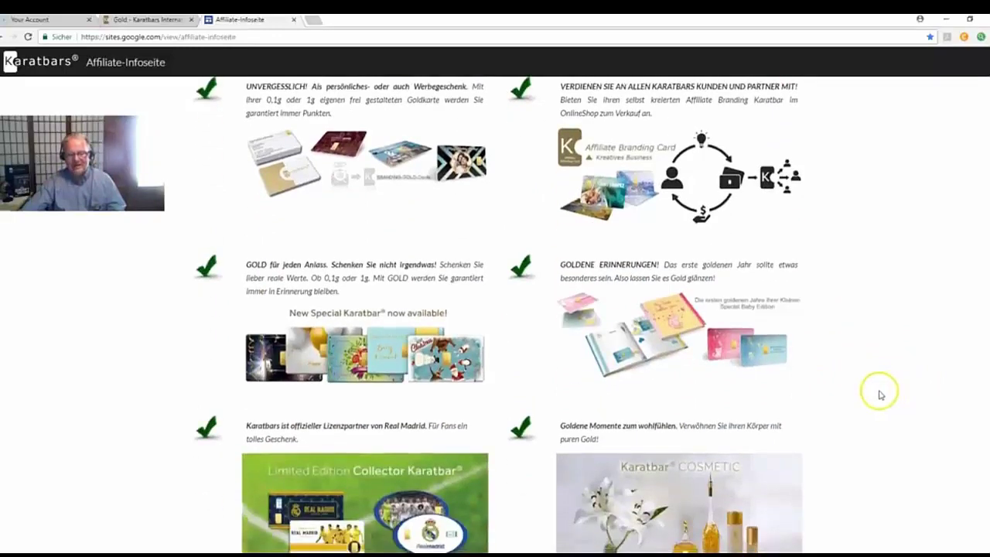
{"action": "scroll", "coordinate": [881, 394], "scroll_direction": "down", "scroll_amount": 3}
{"action": "scroll", "coordinate": [880, 395], "scroll_direction": "down", "scroll_amount": 2}
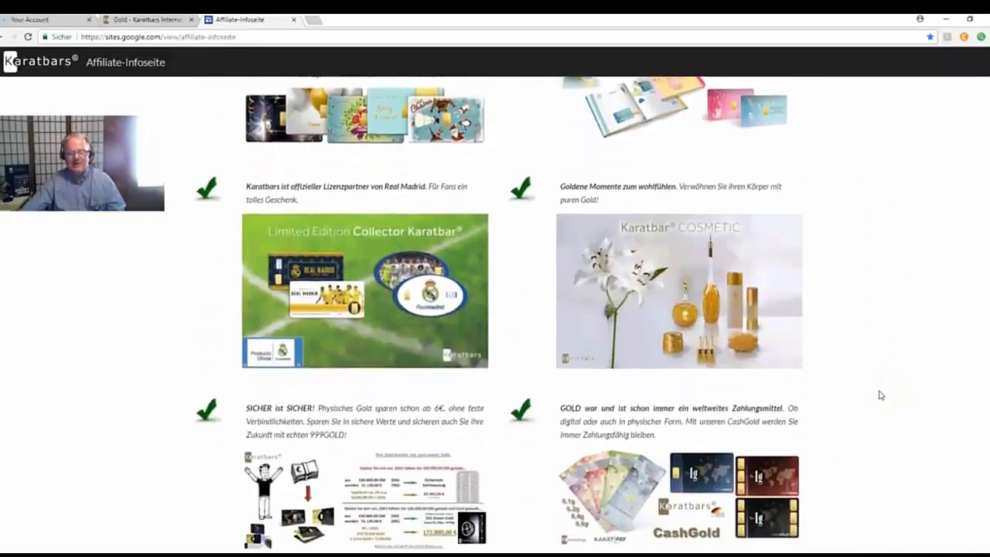
{"action": "scroll", "coordinate": [879, 395], "scroll_direction": "down", "scroll_amount": 1}
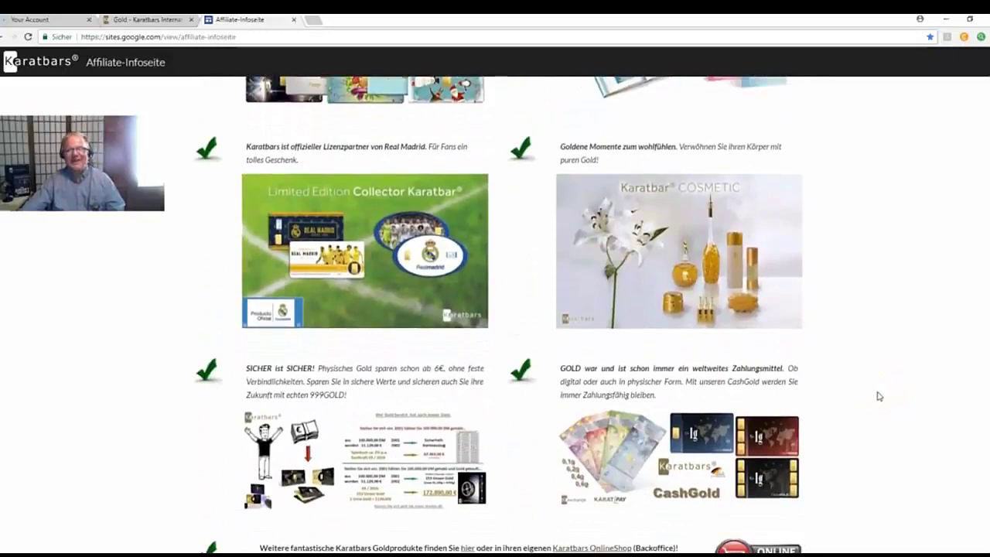
{"action": "scroll", "coordinate": [876, 396], "scroll_direction": "down", "scroll_amount": 2}
{"action": "scroll", "coordinate": [872, 396], "scroll_direction": "down", "scroll_amount": 4}
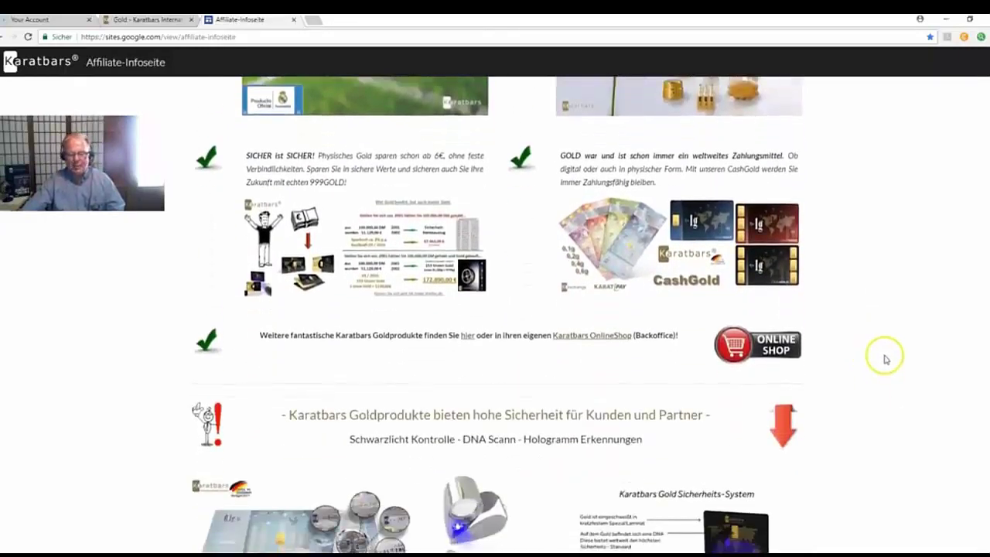
{"action": "scroll", "coordinate": [874, 361], "scroll_direction": "down", "scroll_amount": 7}
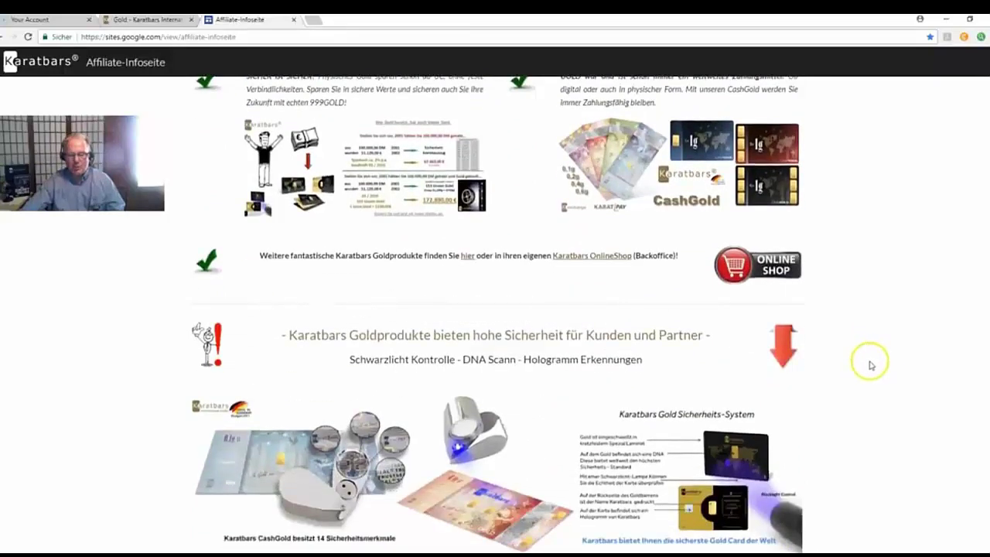
{"action": "left_click", "coordinate": [877, 367]}
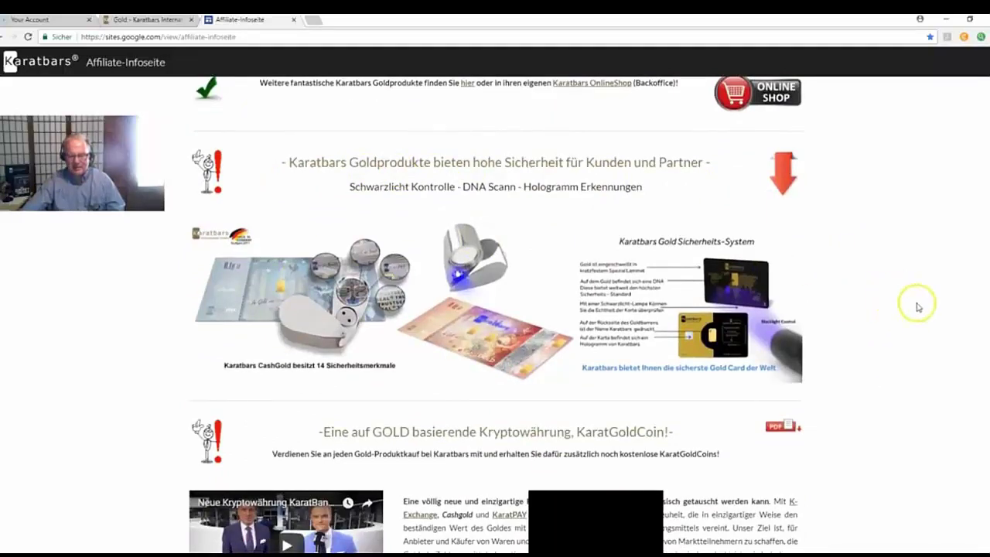
{"action": "scroll", "coordinate": [921, 315], "scroll_direction": "down", "scroll_amount": 6}
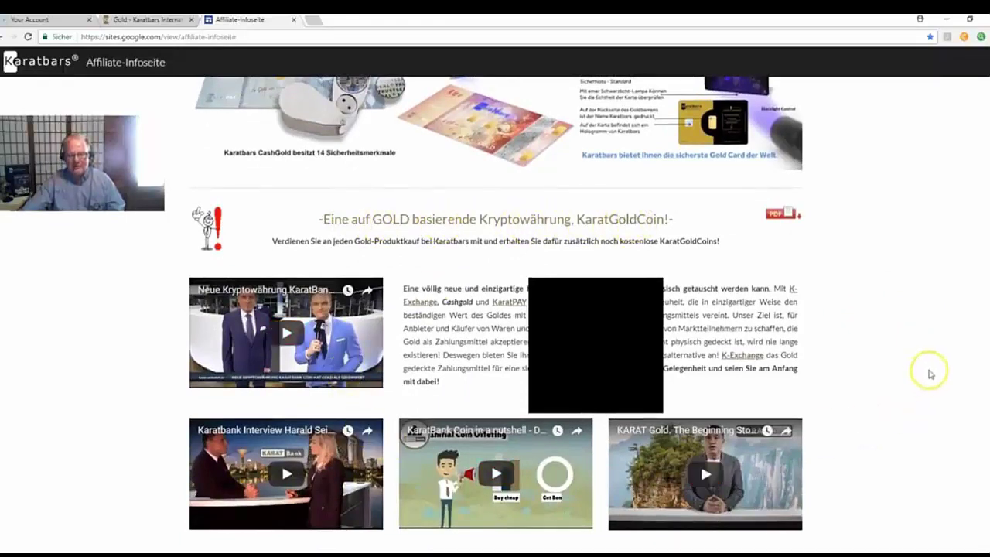
{"action": "scroll", "coordinate": [908, 363], "scroll_direction": "down", "scroll_amount": 10}
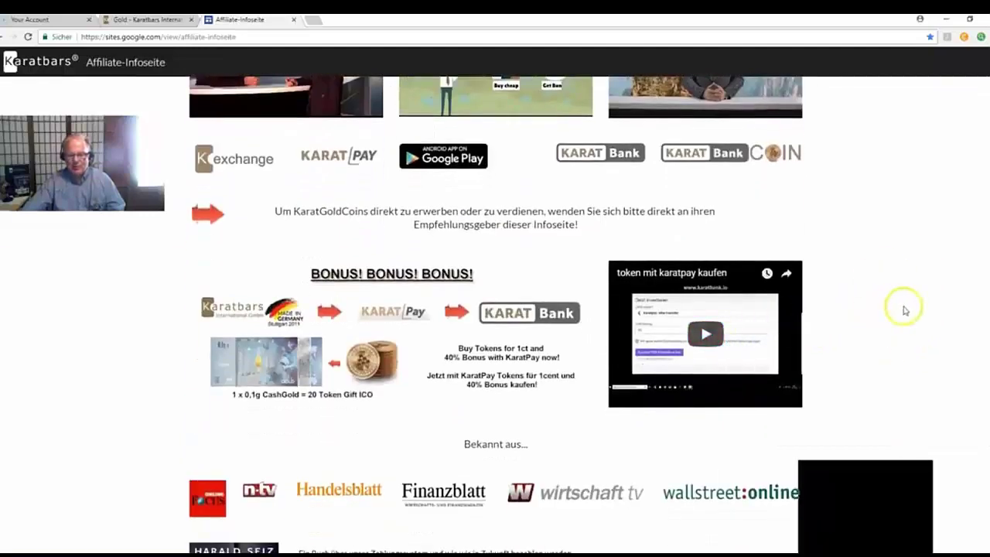
{"action": "scroll", "coordinate": [903, 307], "scroll_direction": "down", "scroll_amount": 5}
{"action": "scroll", "coordinate": [903, 325], "scroll_direction": "down", "scroll_amount": 7}
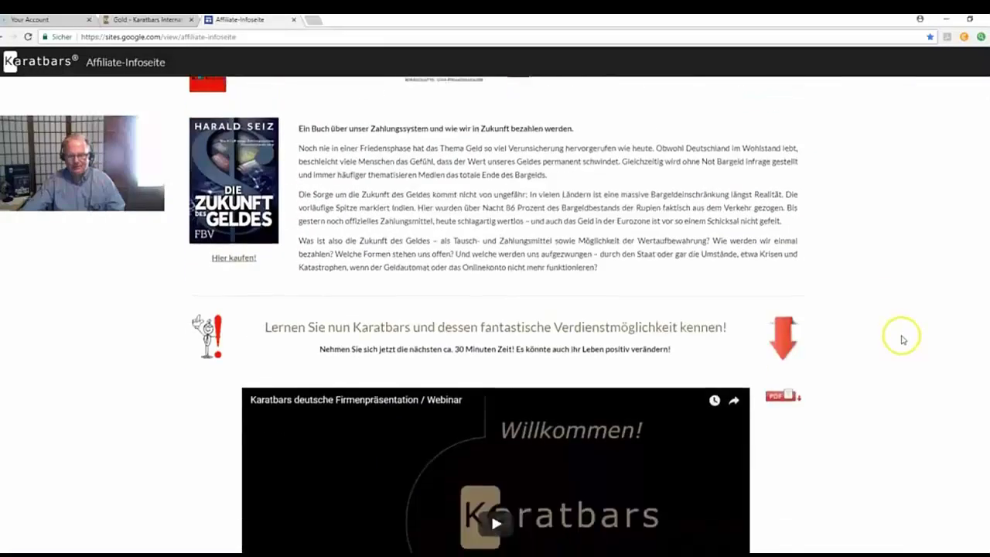
{"action": "scroll", "coordinate": [903, 339], "scroll_direction": "down", "scroll_amount": 11}
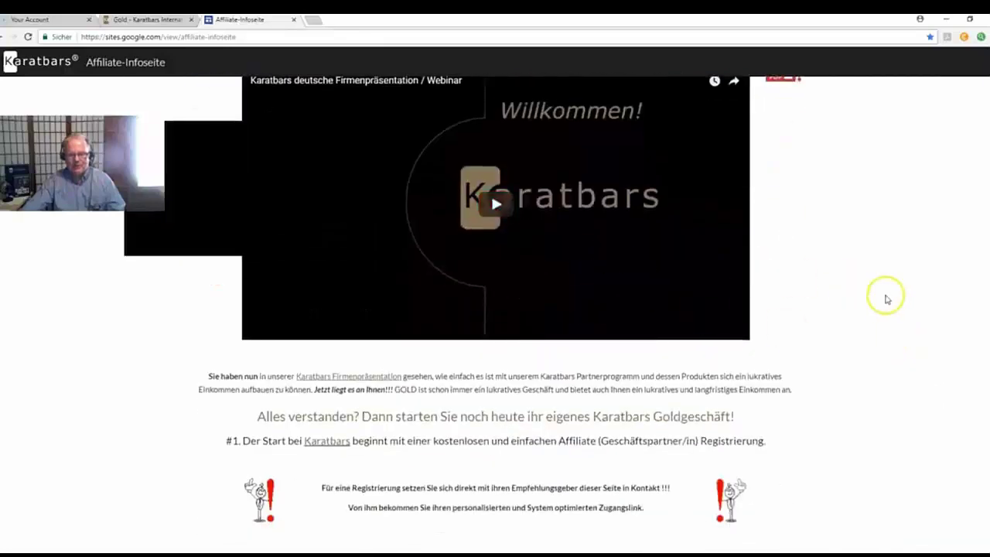
{"action": "scroll", "coordinate": [895, 304], "scroll_direction": "down", "scroll_amount": 9}
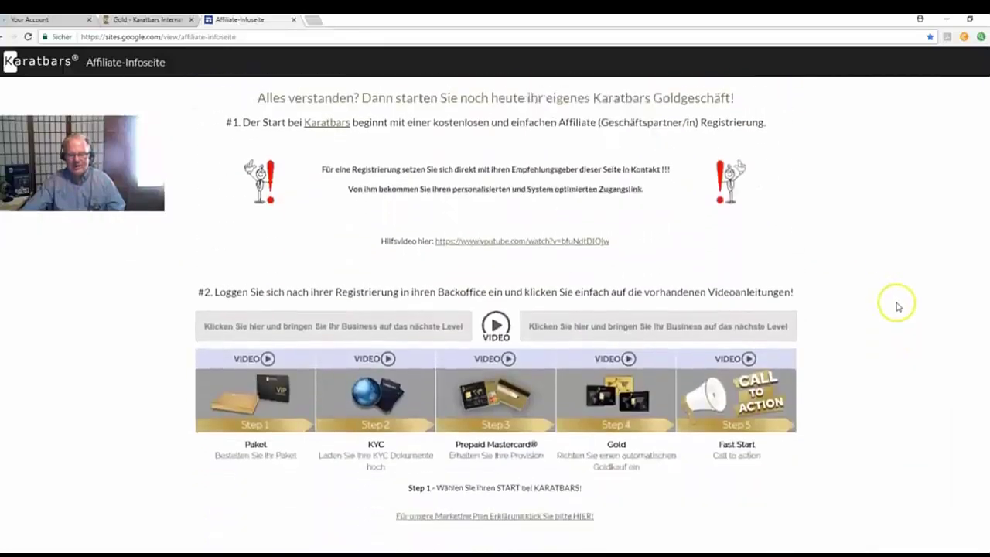
{"action": "scroll", "coordinate": [895, 306], "scroll_direction": "down", "scroll_amount": 6}
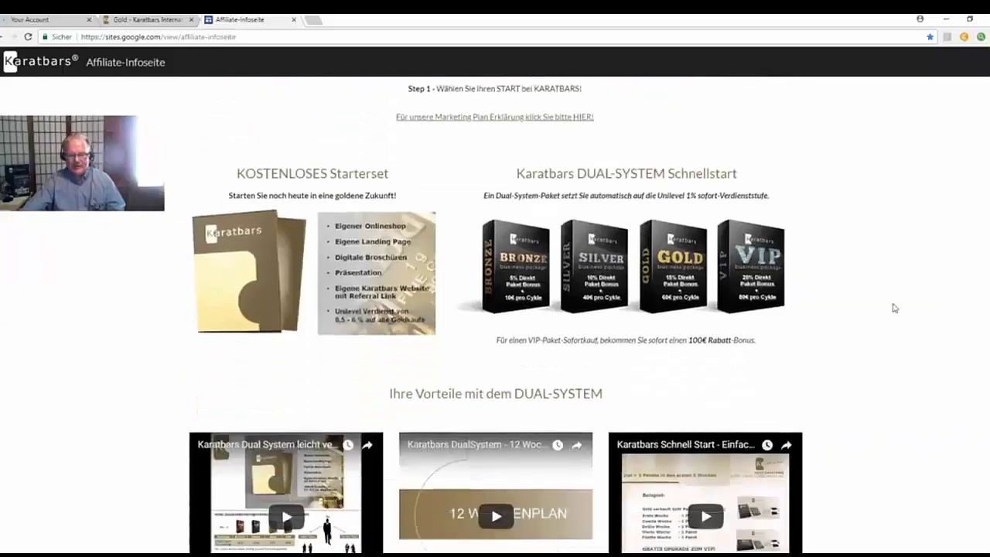
{"action": "scroll", "coordinate": [894, 308], "scroll_direction": "down", "scroll_amount": 9}
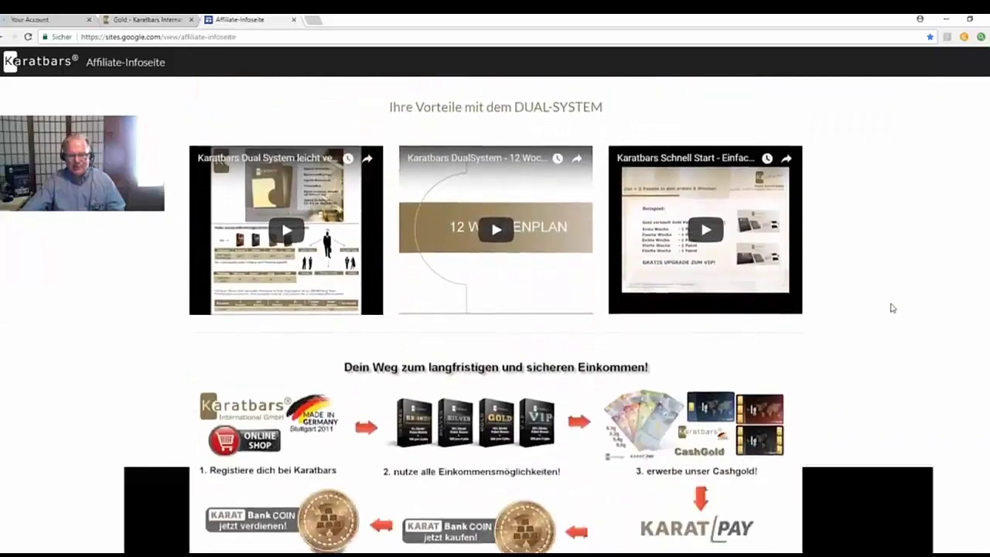
{"action": "scroll", "coordinate": [891, 310], "scroll_direction": "down", "scroll_amount": 4}
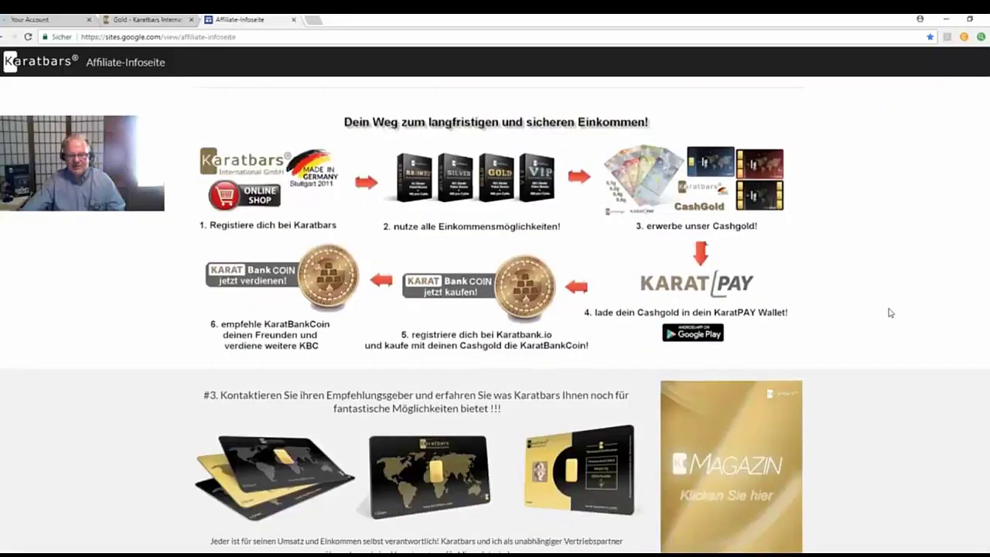
{"action": "scroll", "coordinate": [889, 313], "scroll_direction": "down", "scroll_amount": 7}
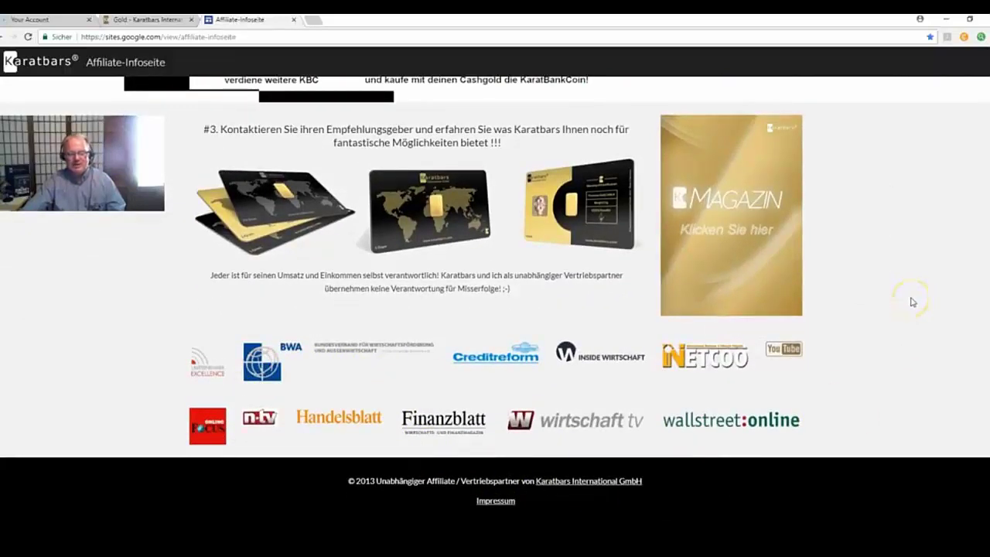
- Open the KaratMAG online magazine and page from the cover past the Das Karat Bank ICO spread
{"action": "left_click", "coordinate": [735, 218]}
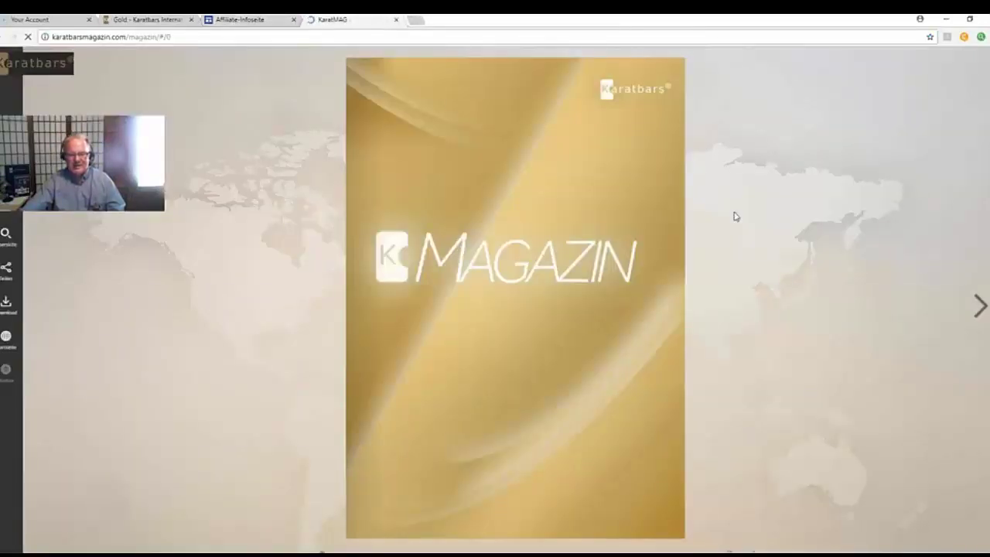
{"action": "left_click", "coordinate": [980, 307]}
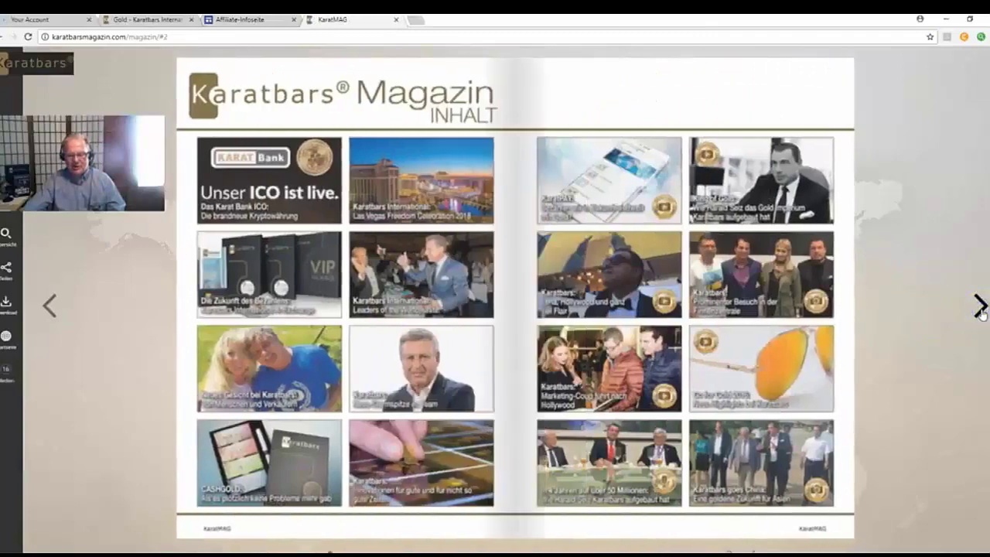
{"action": "left_click", "coordinate": [979, 308]}
{"action": "left_click", "coordinate": [979, 307]}
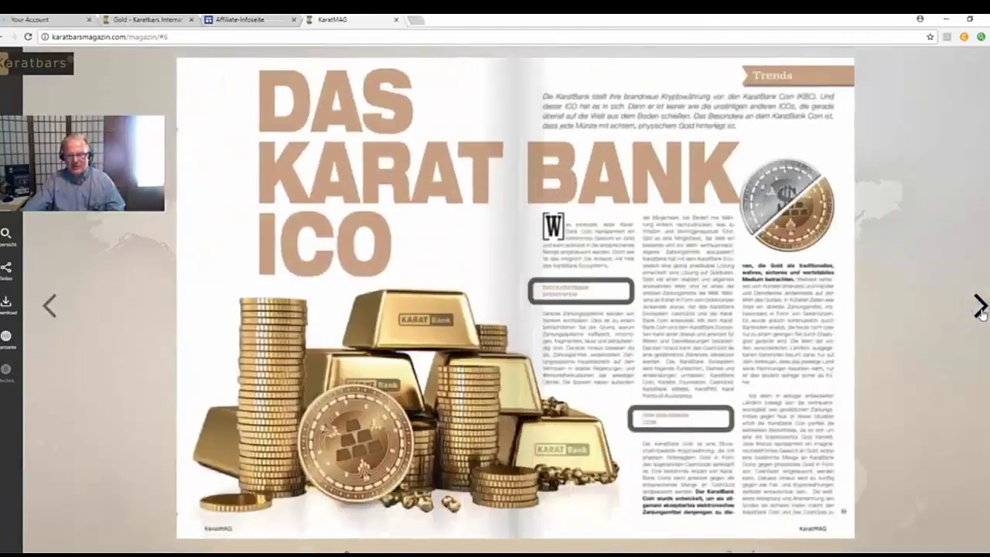
{"action": "left_click", "coordinate": [979, 307]}
{"action": "left_click", "coordinate": [980, 307]}
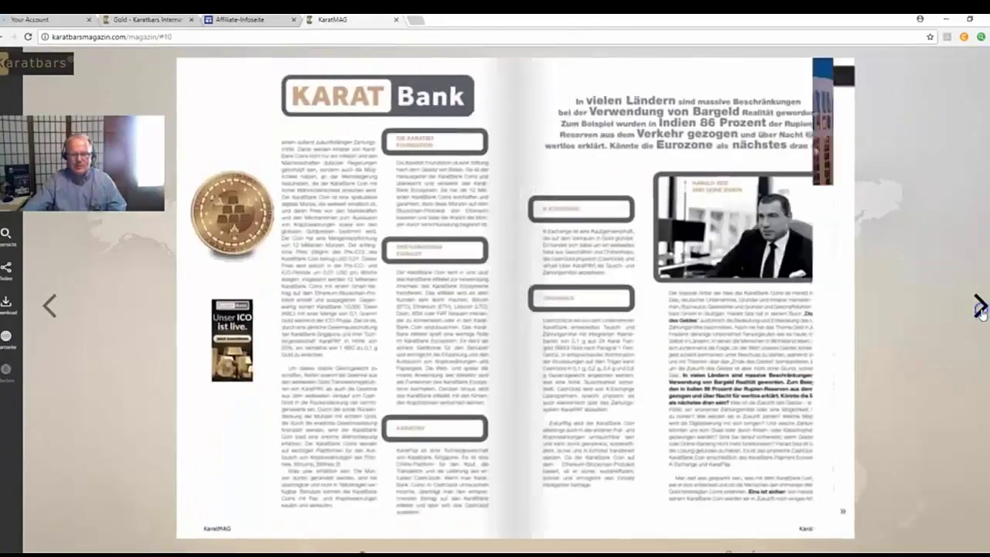
- Page on past the KaratBank Coin and Karatbars International spreads to 'Neue Sturm-Spitze im Team'
{"action": "left_click", "coordinate": [979, 307]}
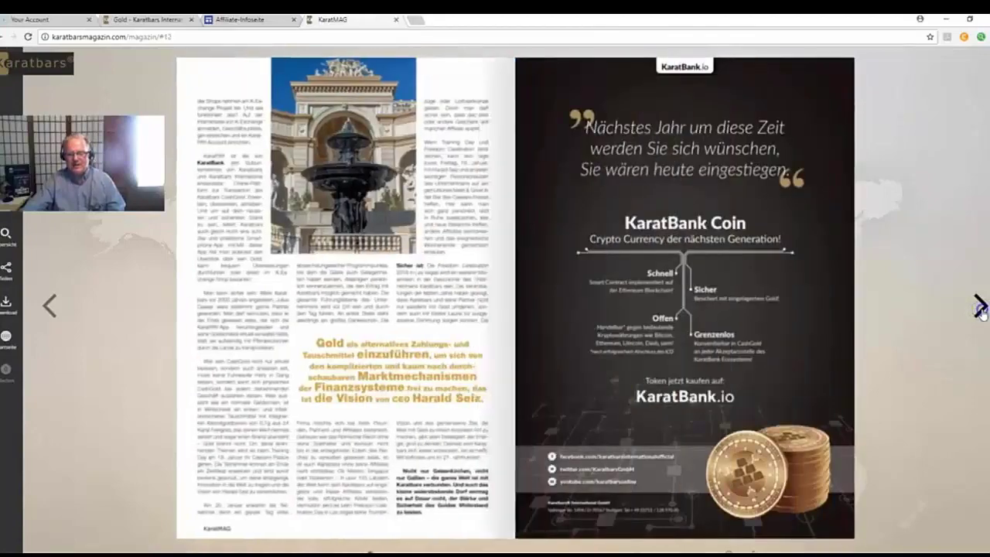
{"action": "left_click", "coordinate": [980, 307]}
{"action": "left_click", "coordinate": [980, 307]}
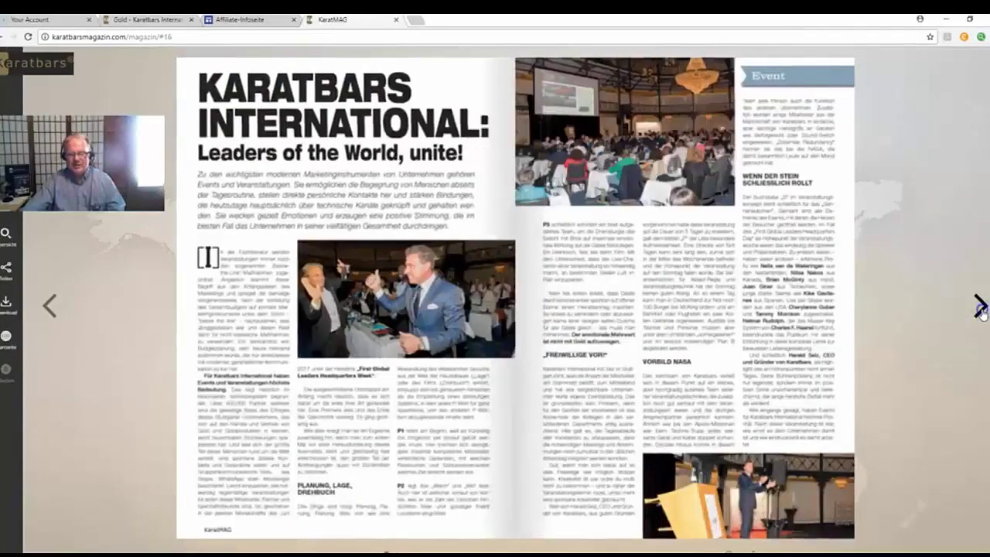
{"action": "left_click", "coordinate": [979, 307]}
{"action": "left_click", "coordinate": [980, 307]}
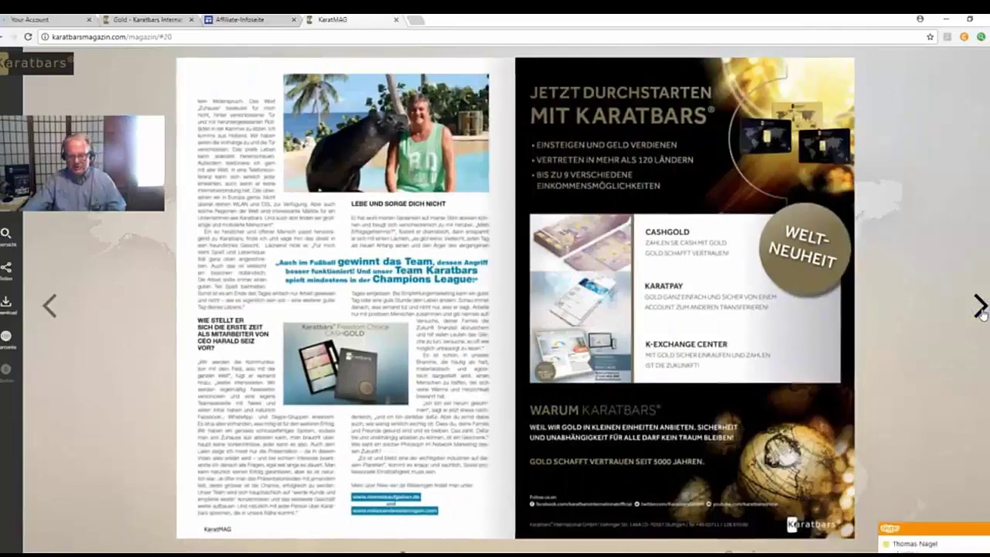
{"action": "key", "text": "alt+Tab"}
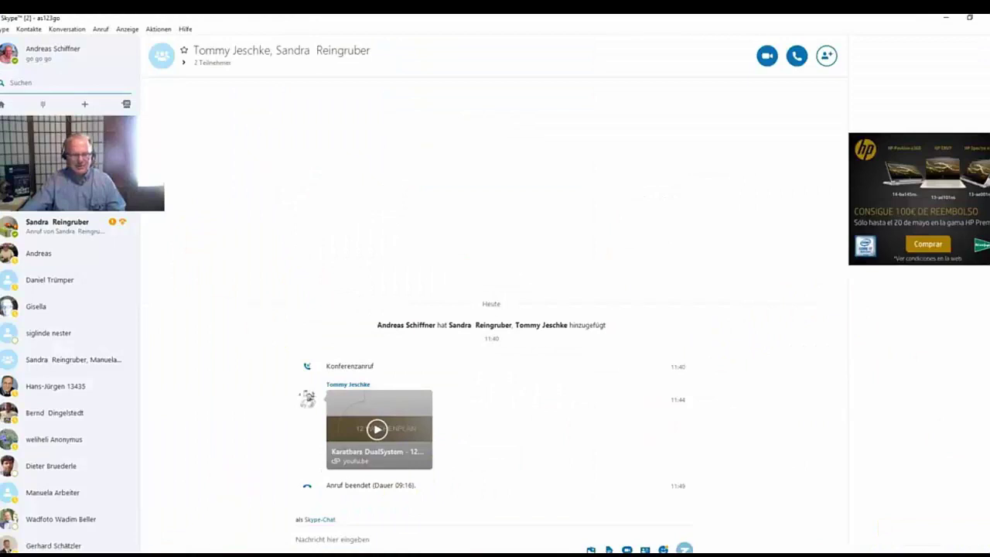
{"action": "key", "text": "alt+Tab"}
{"action": "left_click", "coordinate": [979, 308]}
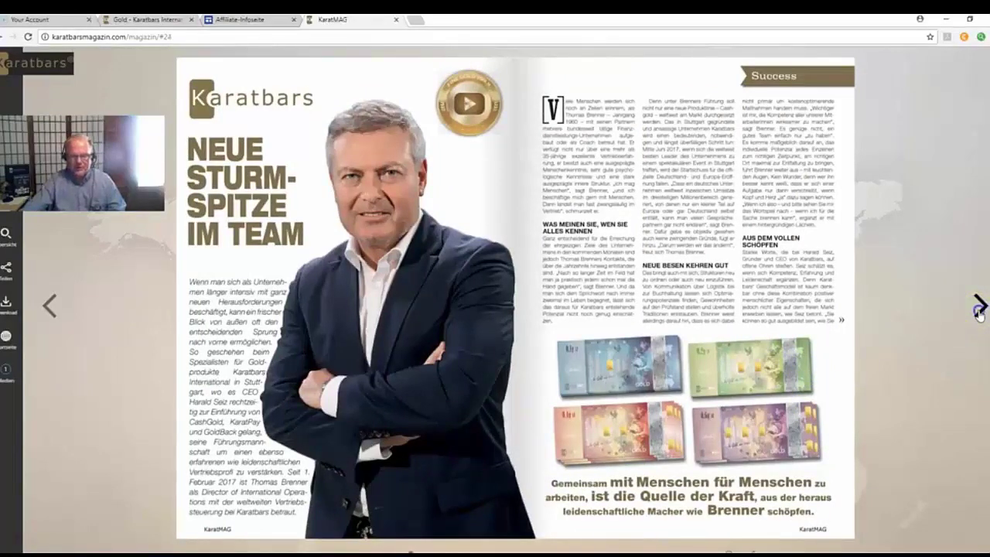
- Page through the KaratPAY, Karatbars Innovationen and gold payment spreads to the K-Exchange spread
{"action": "left_click", "coordinate": [979, 308]}
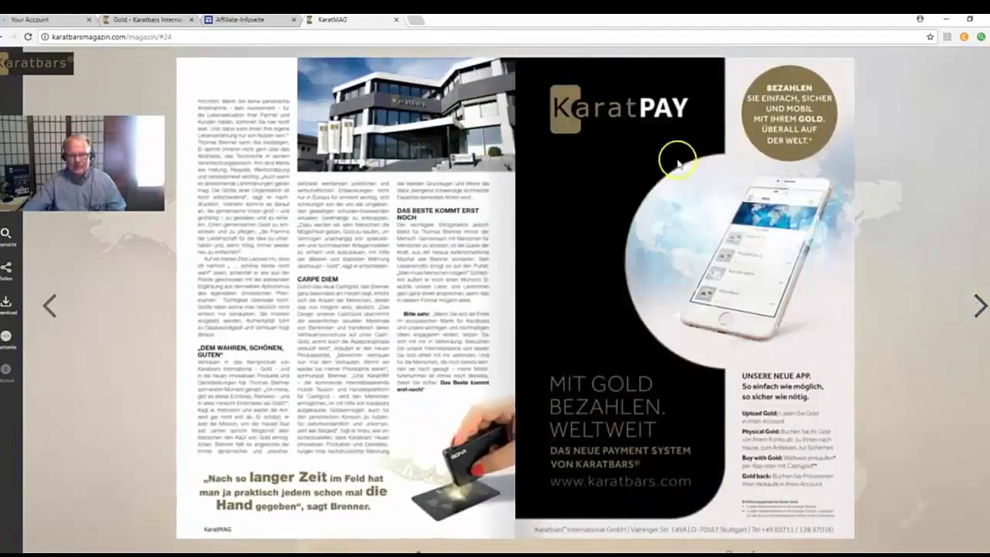
{"action": "left_click", "coordinate": [977, 306]}
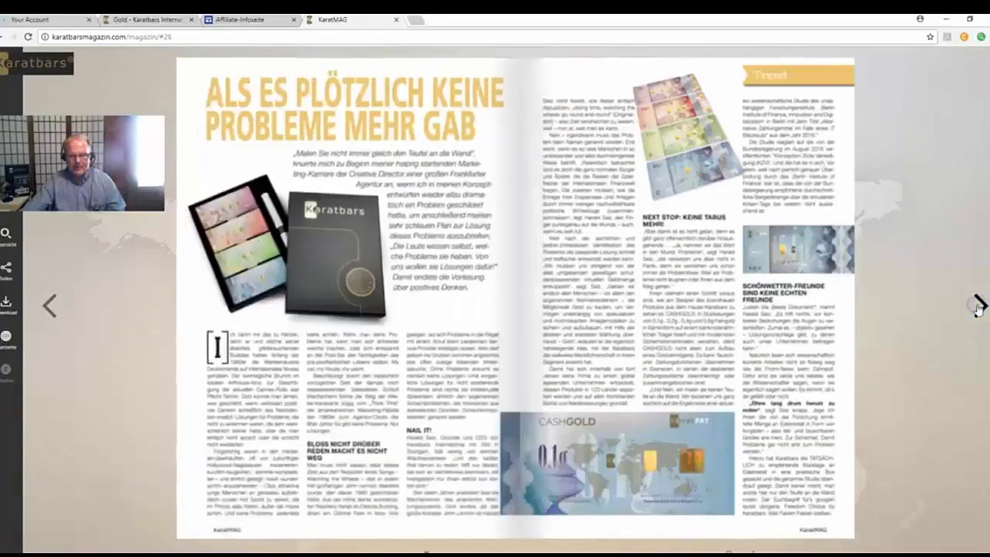
{"action": "left_click", "coordinate": [978, 306]}
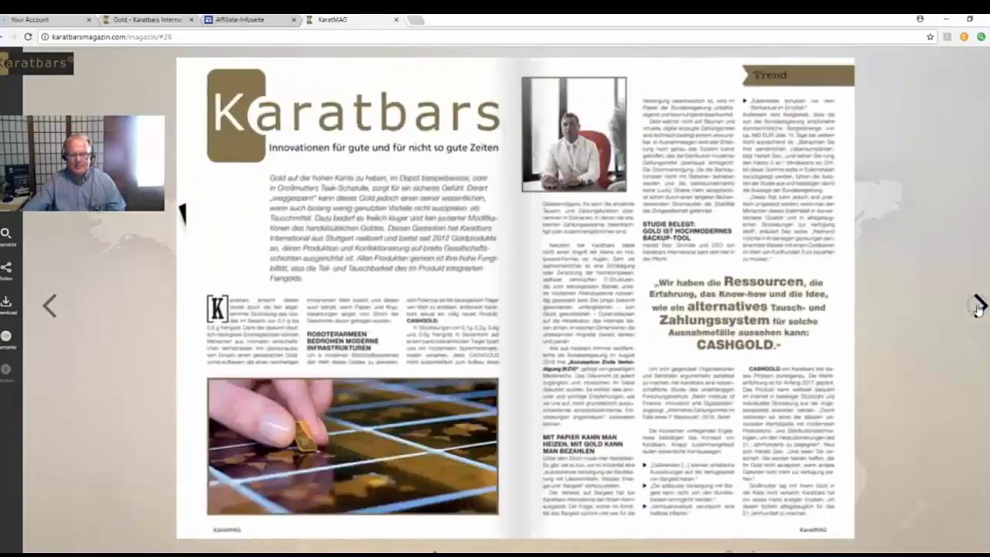
{"action": "left_click", "coordinate": [977, 306]}
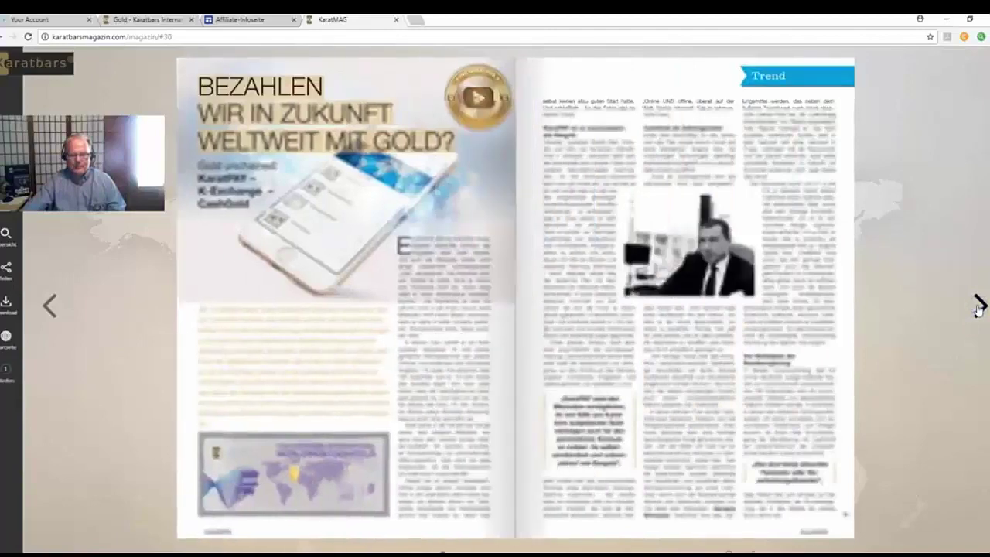
{"action": "left_click", "coordinate": [977, 306]}
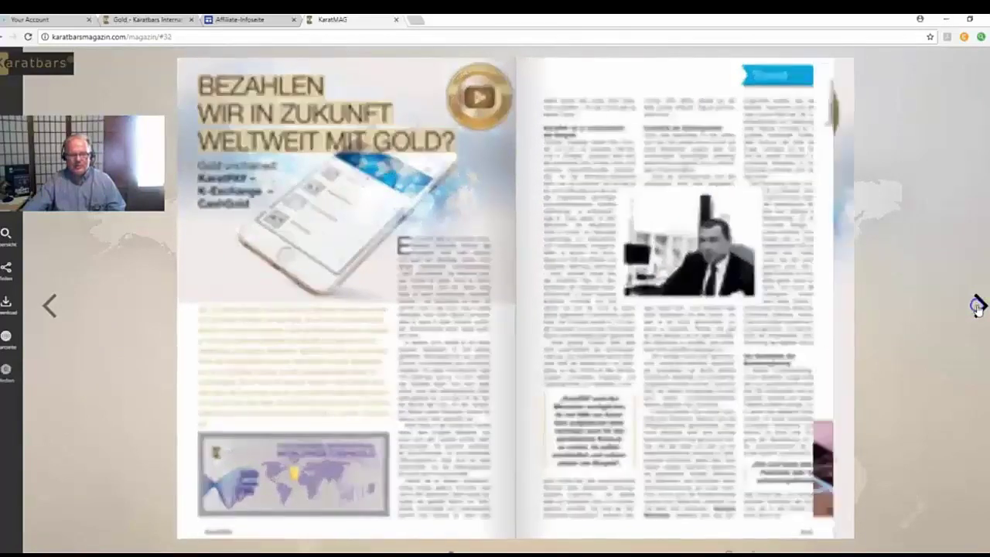
{"action": "left_click", "coordinate": [52, 308]}
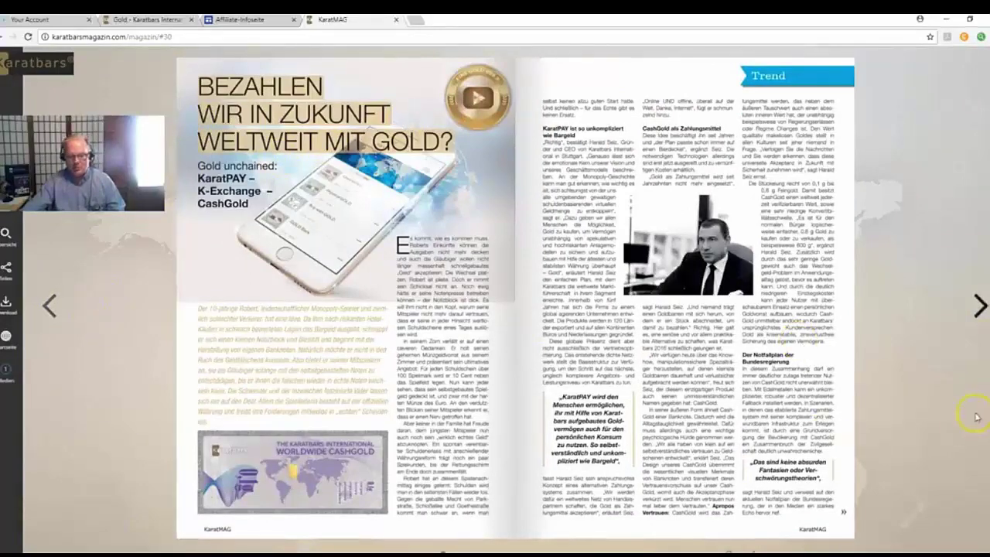
{"action": "left_click", "coordinate": [977, 306]}
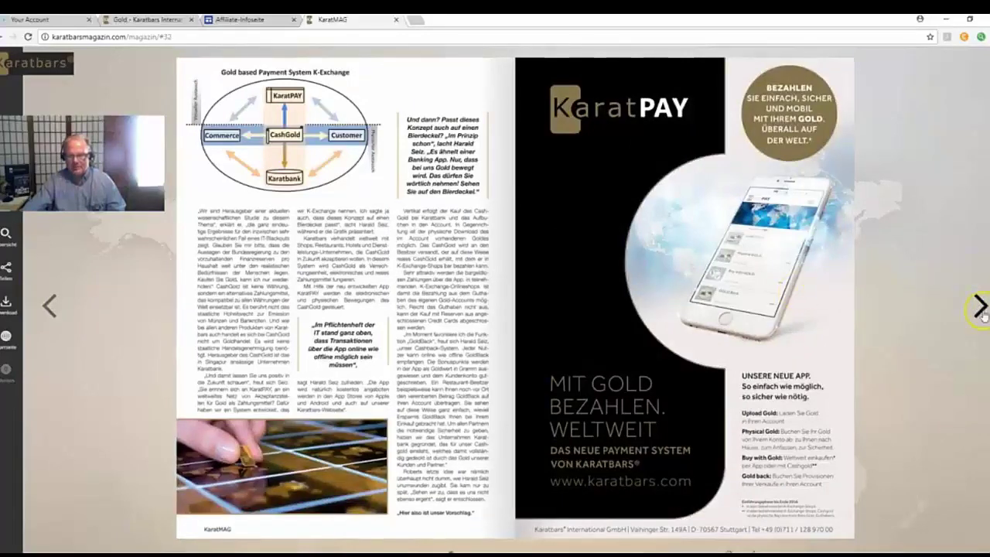
- Page from the King of Gold title story through the gold cards and interview spreads to the Cannes spreads
{"action": "left_click", "coordinate": [978, 308]}
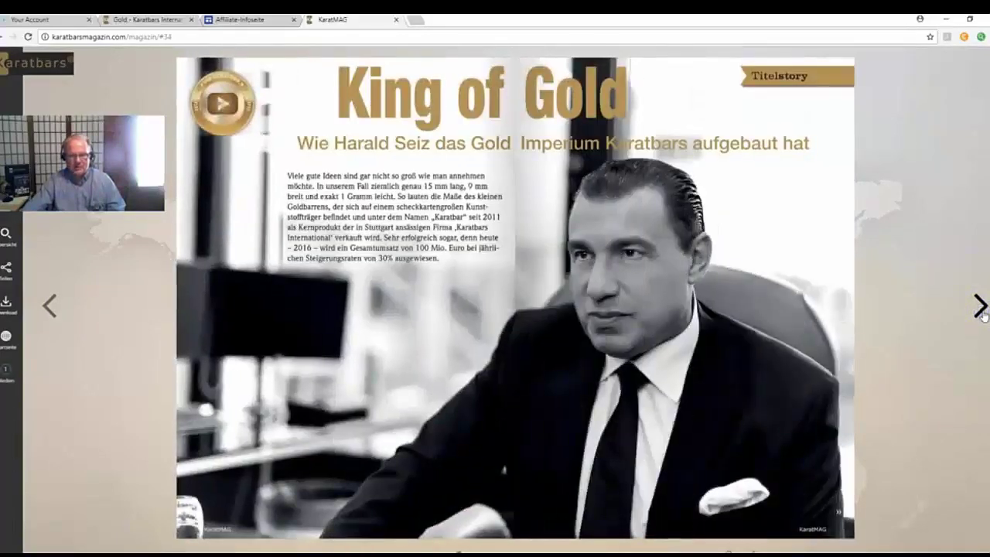
{"action": "left_click", "coordinate": [979, 308]}
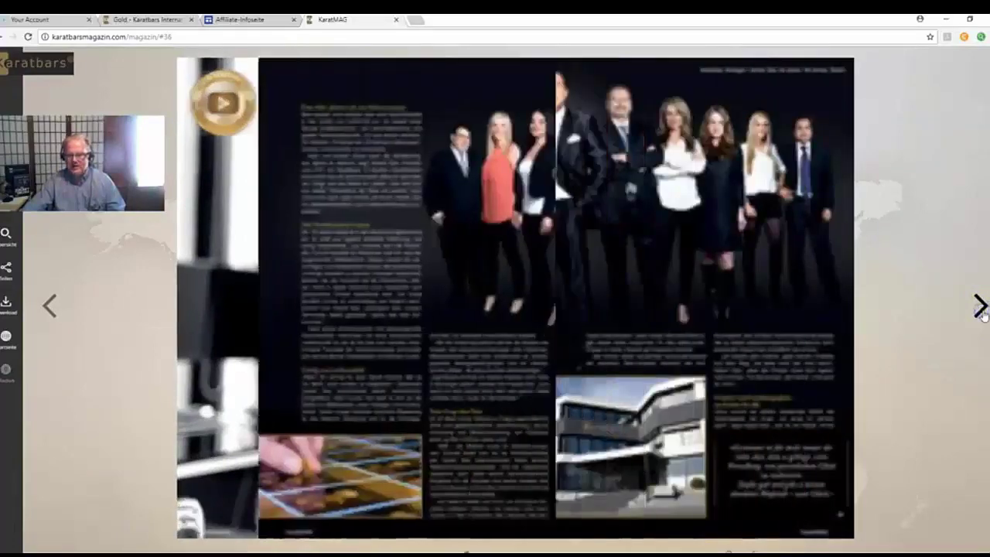
{"action": "left_click", "coordinate": [980, 308]}
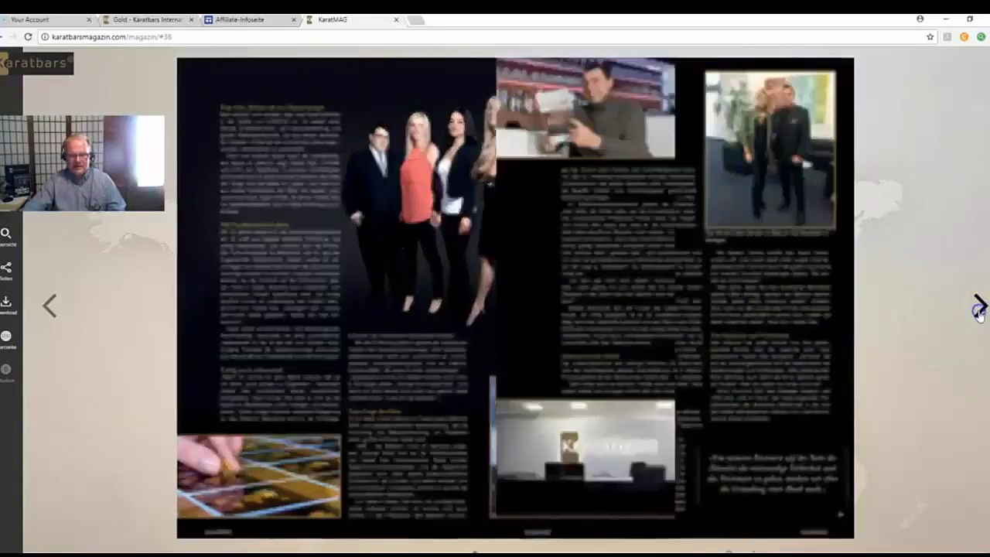
{"action": "left_click", "coordinate": [980, 307]}
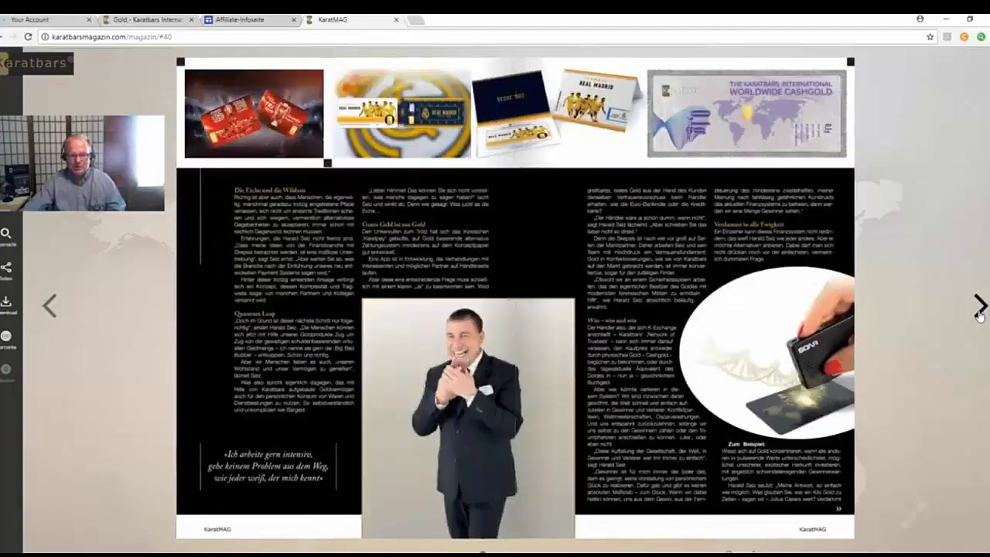
{"action": "left_click", "coordinate": [979, 308]}
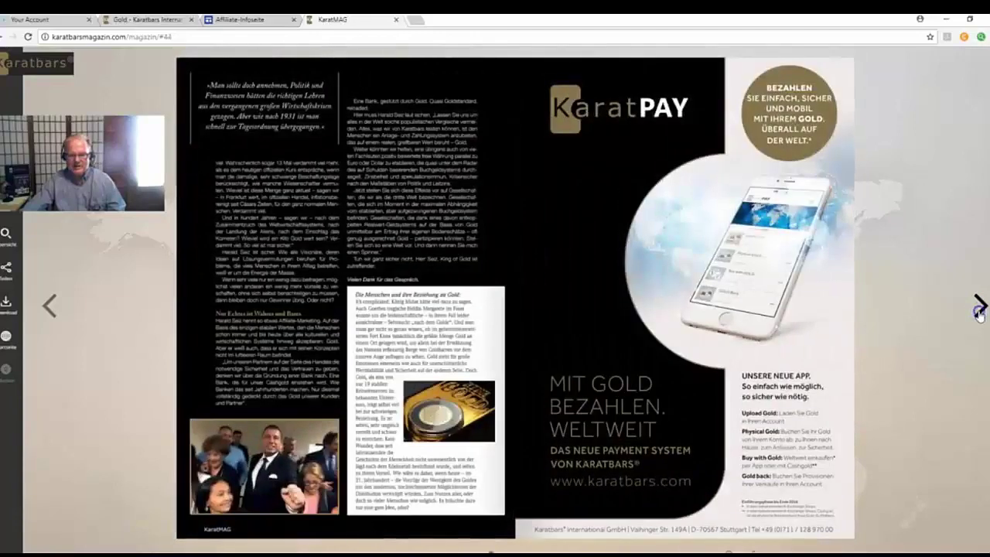
{"action": "left_click", "coordinate": [978, 309]}
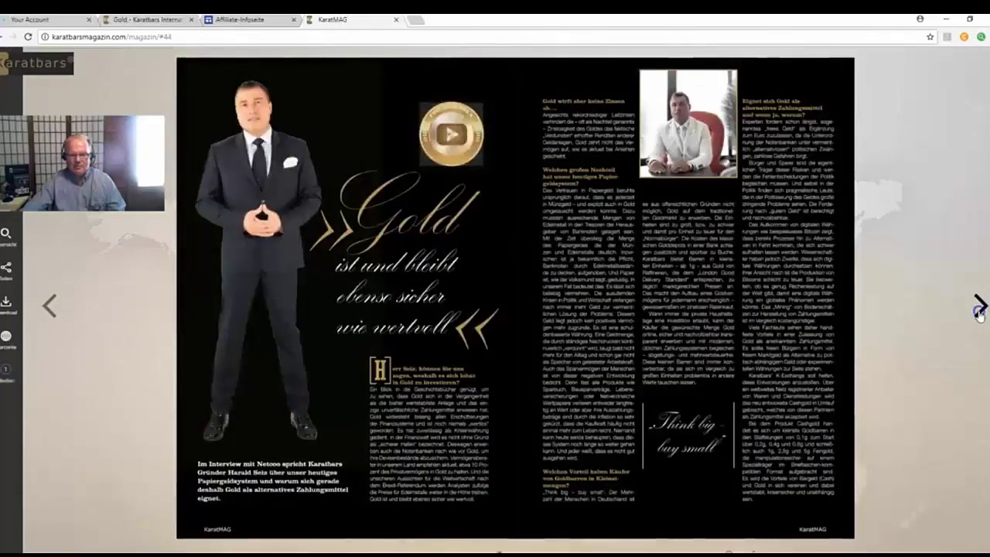
{"action": "left_click", "coordinate": [979, 309]}
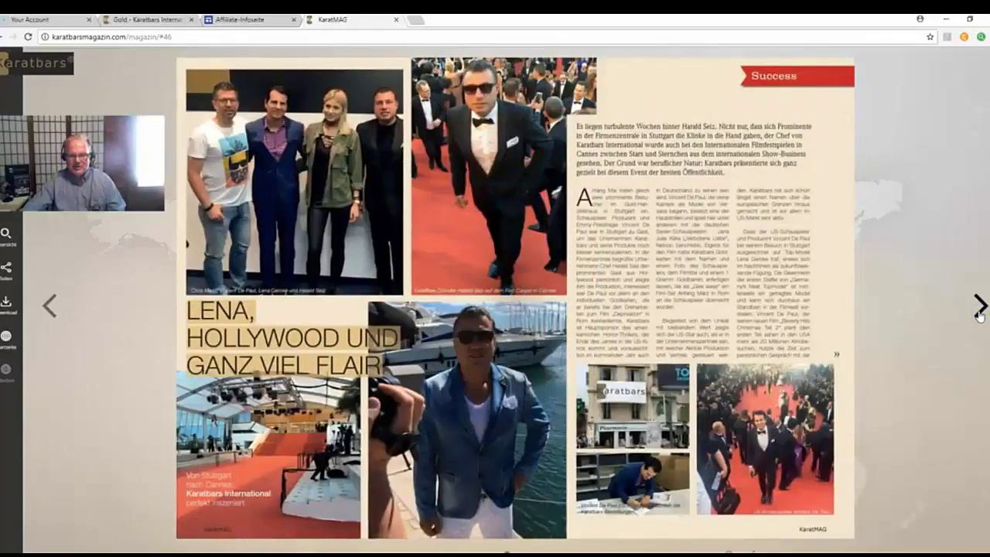
{"action": "left_click", "coordinate": [979, 309]}
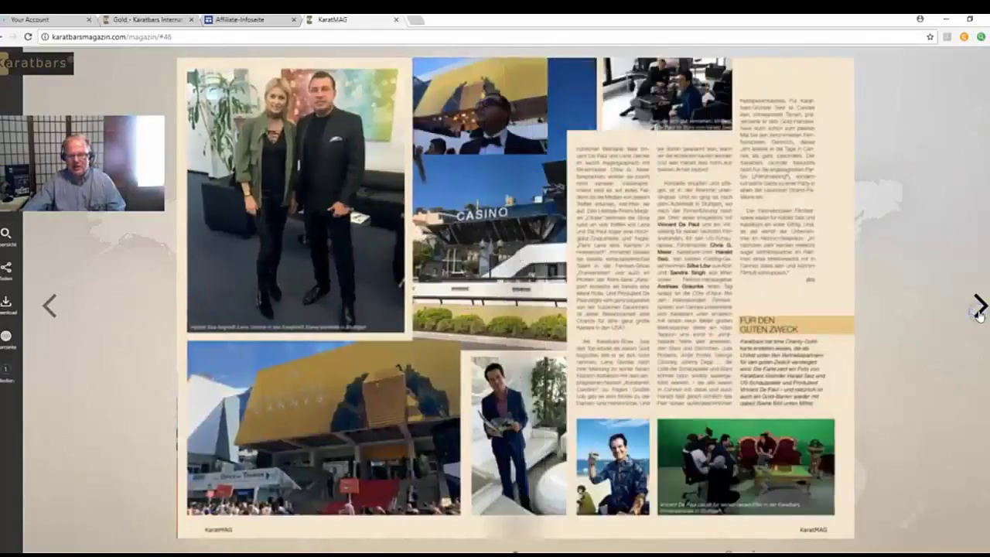
- Page past the Marketing-Coup, Go for Gold 2016 and Karatbars goes China spreads to Cashgold
{"action": "left_click", "coordinate": [979, 309]}
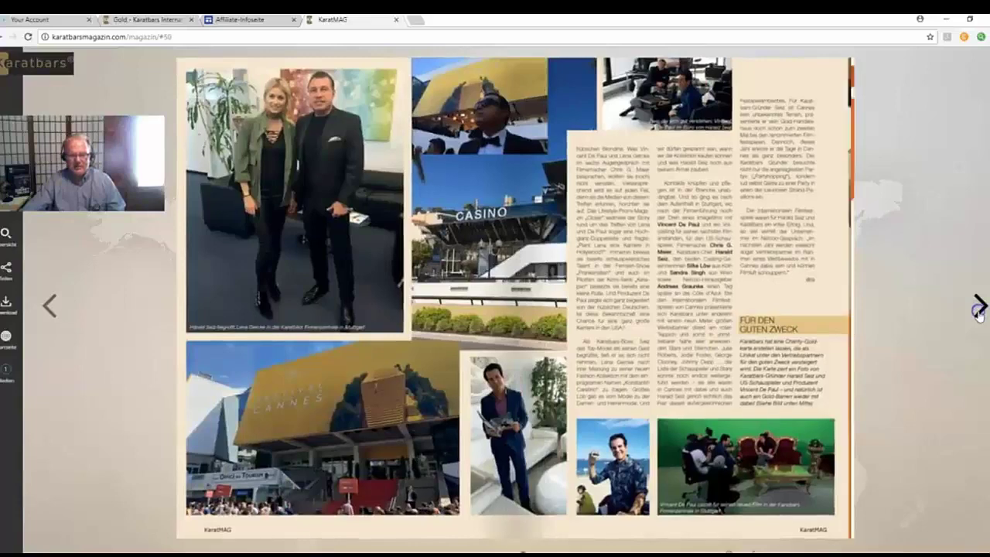
{"action": "left_click", "coordinate": [979, 310]}
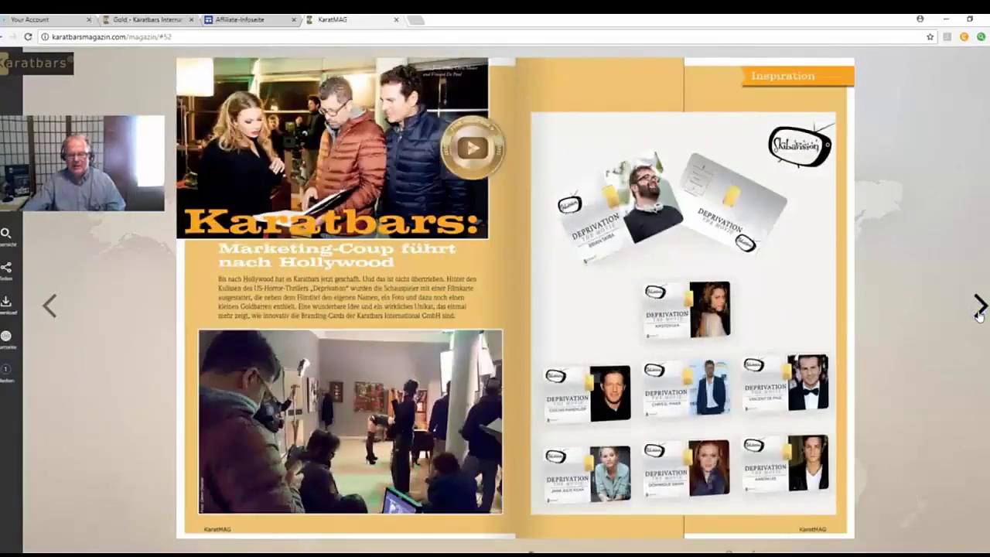
{"action": "left_click", "coordinate": [978, 309]}
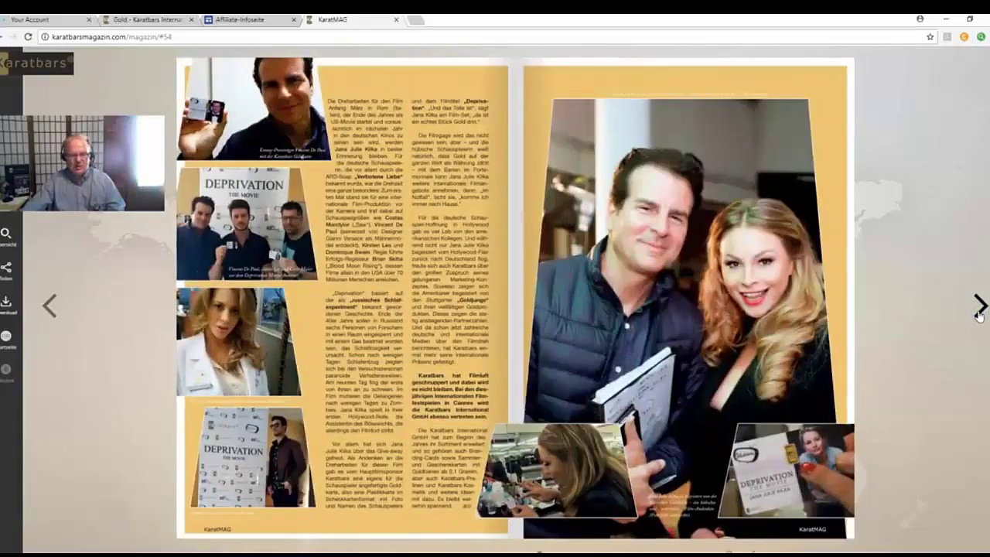
{"action": "left_click", "coordinate": [979, 309]}
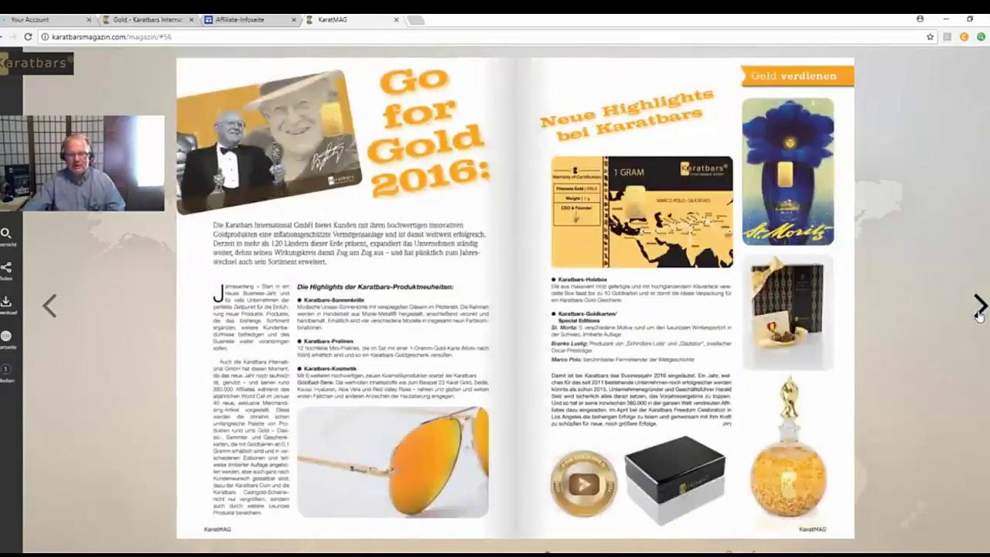
{"action": "left_click", "coordinate": [979, 309]}
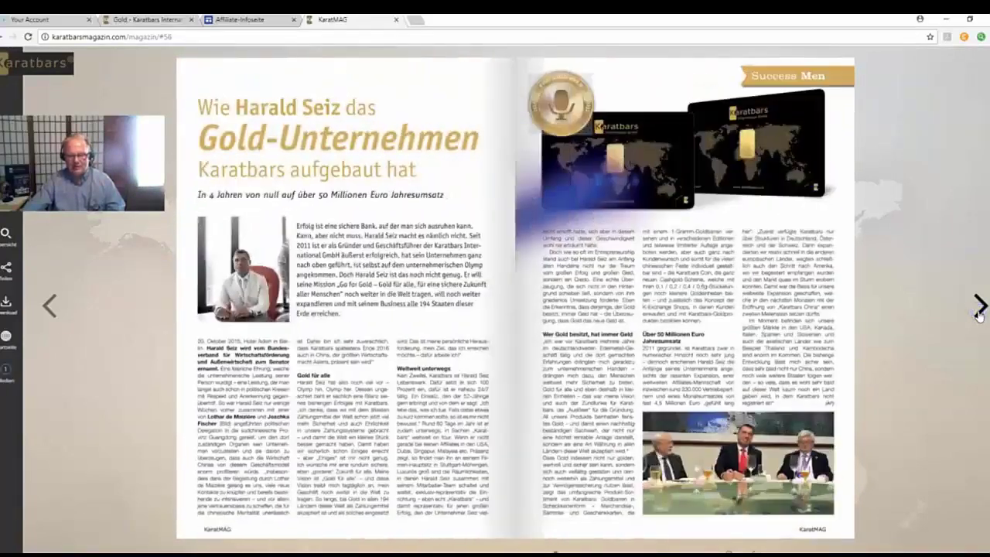
{"action": "left_click", "coordinate": [979, 309]}
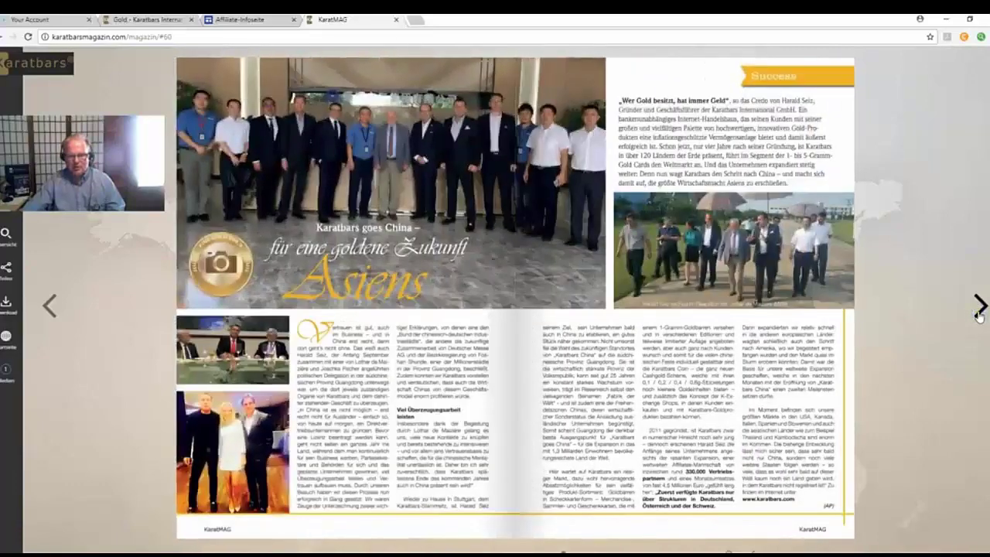
{"action": "left_click", "coordinate": [979, 309]}
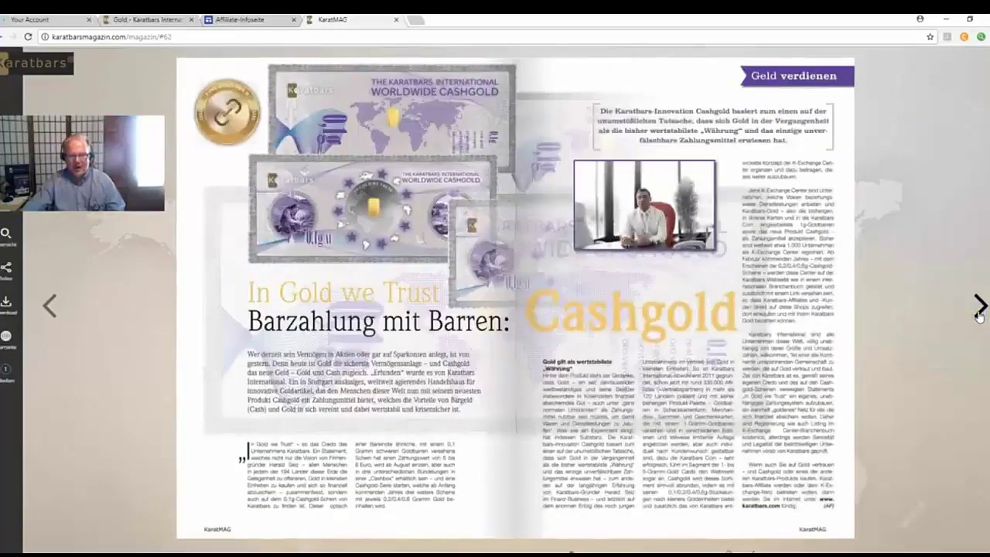
- Page from Cashgold through the Mit Gold Geld verdienen and Viva Las Vegas spreads to the USA flag spread
{"action": "left_click", "coordinate": [49, 307]}
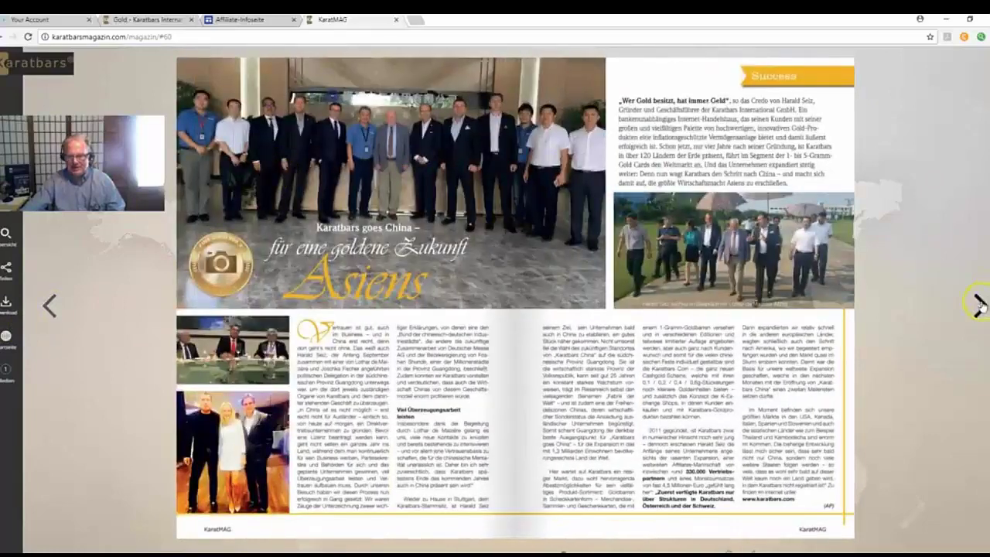
{"action": "left_click", "coordinate": [978, 307]}
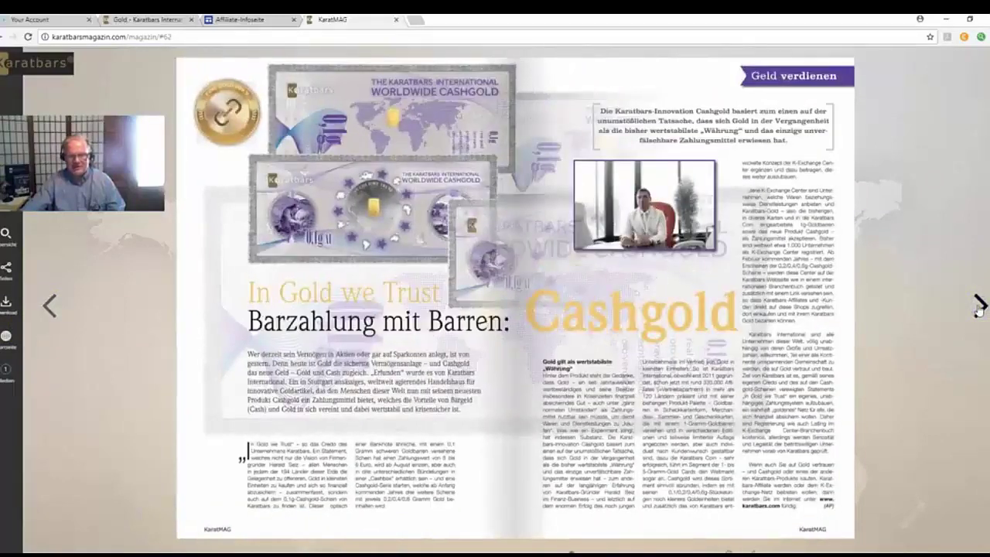
{"action": "left_click", "coordinate": [978, 307]}
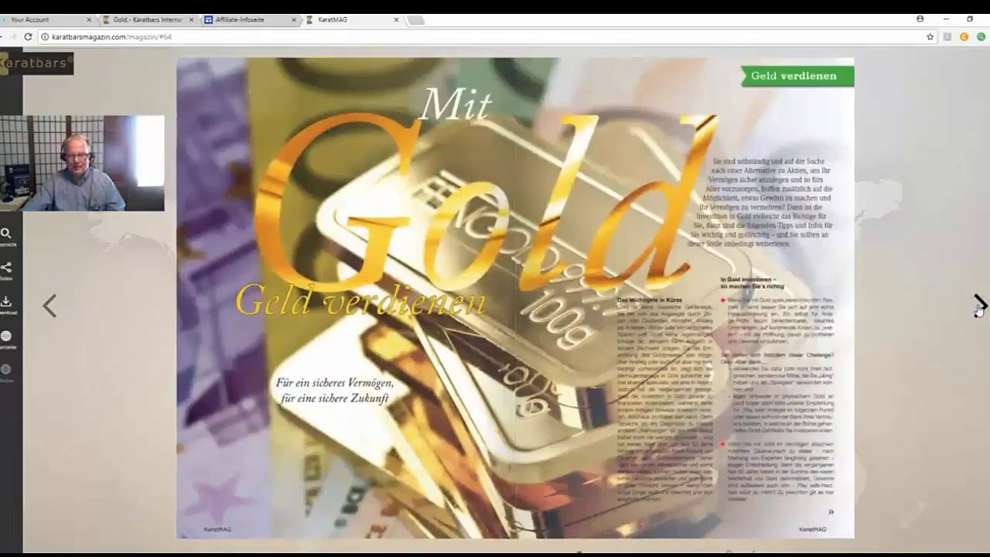
{"action": "left_click", "coordinate": [978, 306]}
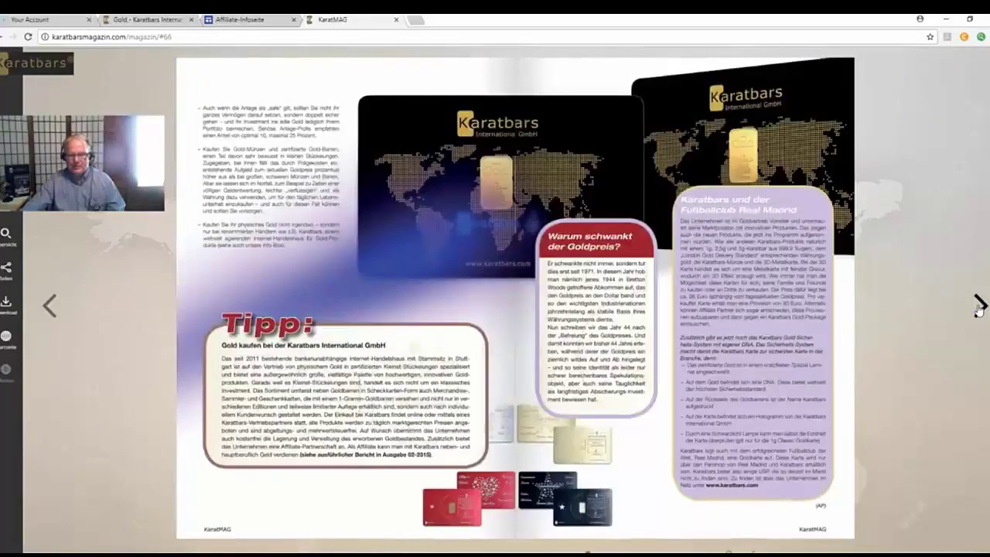
{"action": "left_click", "coordinate": [978, 307]}
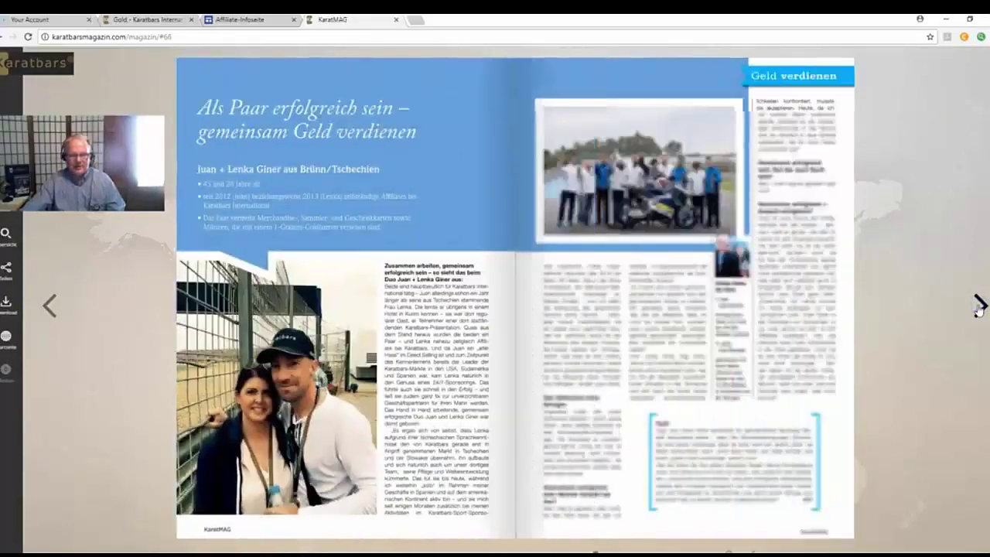
{"action": "left_click", "coordinate": [978, 307]}
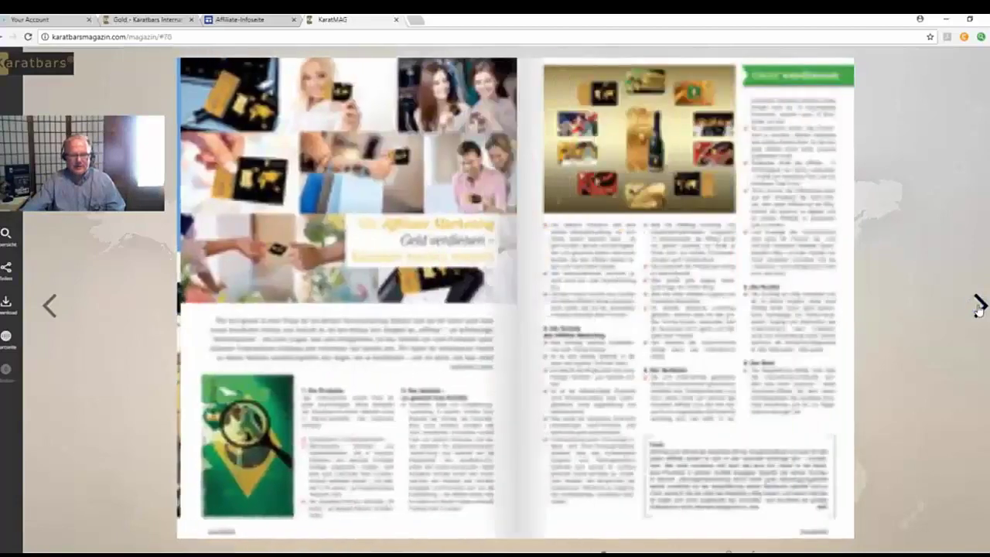
{"action": "left_click", "coordinate": [978, 307]}
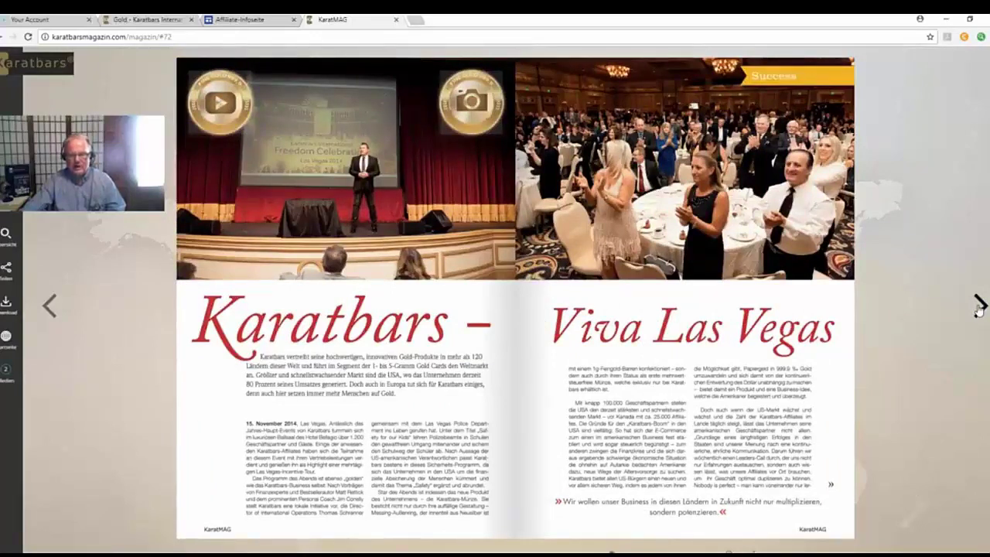
{"action": "left_click", "coordinate": [978, 307]}
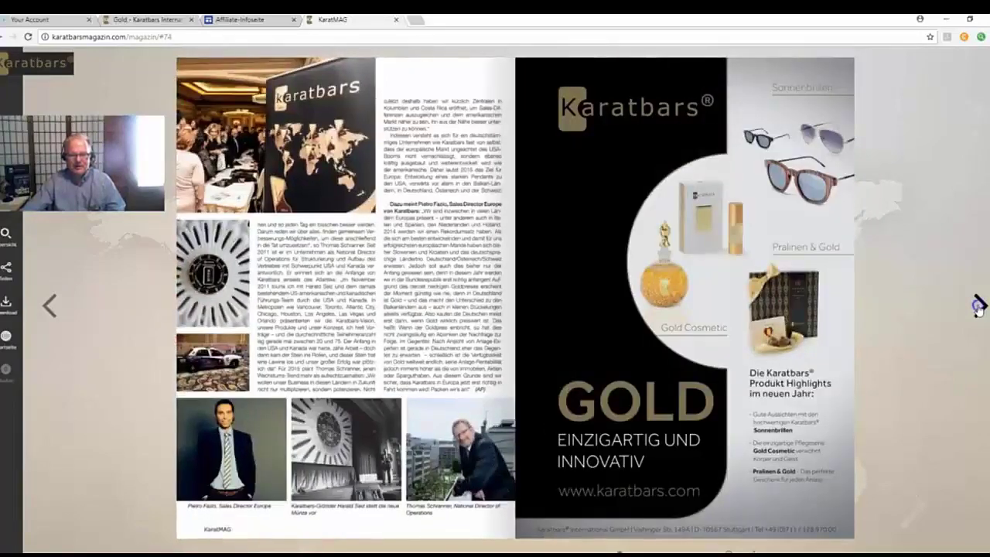
{"action": "left_click", "coordinate": [978, 307]}
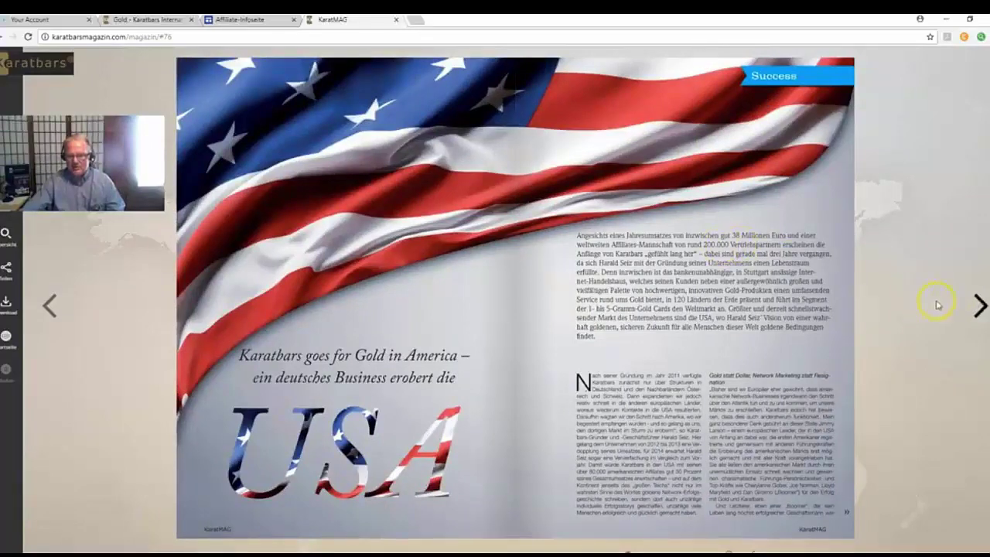
- Page through to the final Karatbars GOLD advert, then close KaratMAG and return to the account overview
{"action": "left_click", "coordinate": [977, 306]}
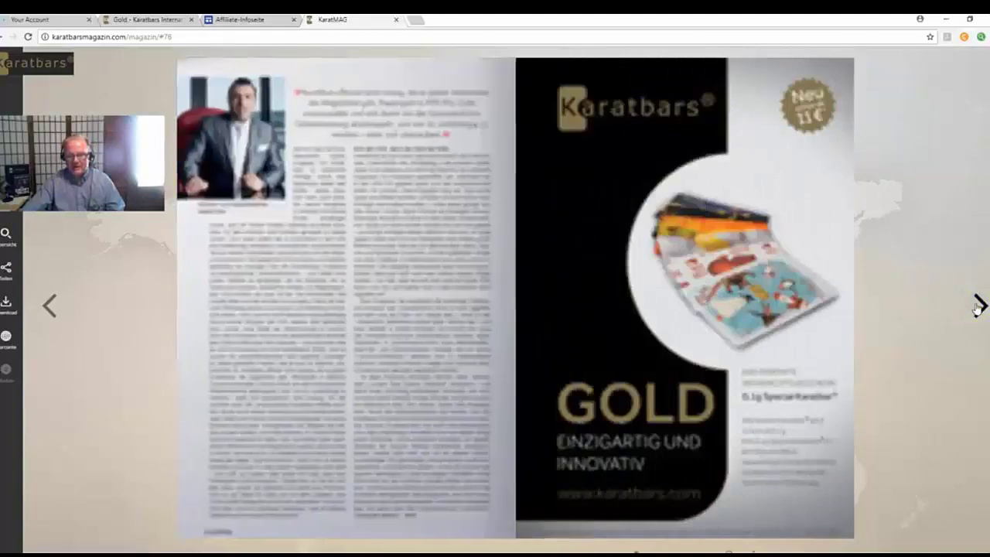
{"action": "left_click", "coordinate": [977, 305]}
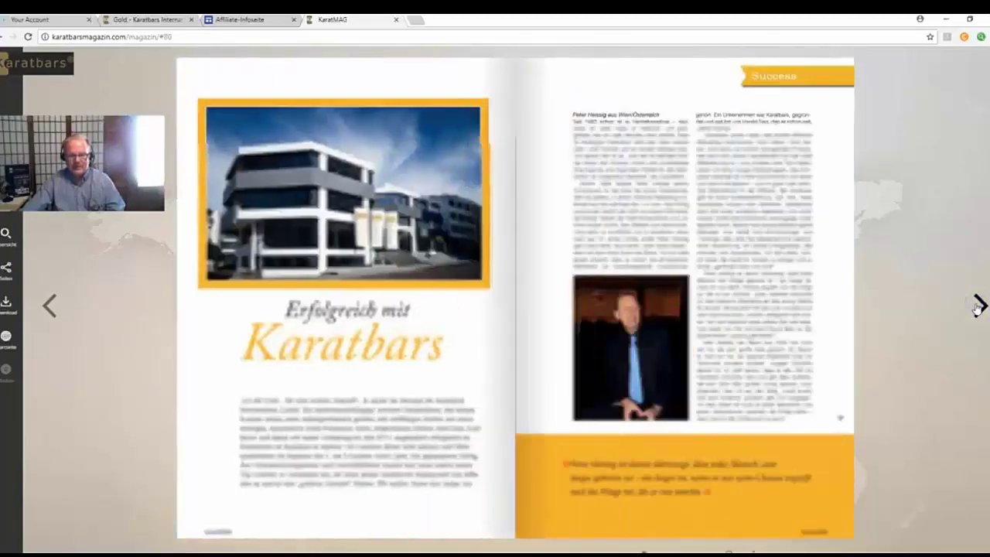
{"action": "left_click", "coordinate": [977, 305]}
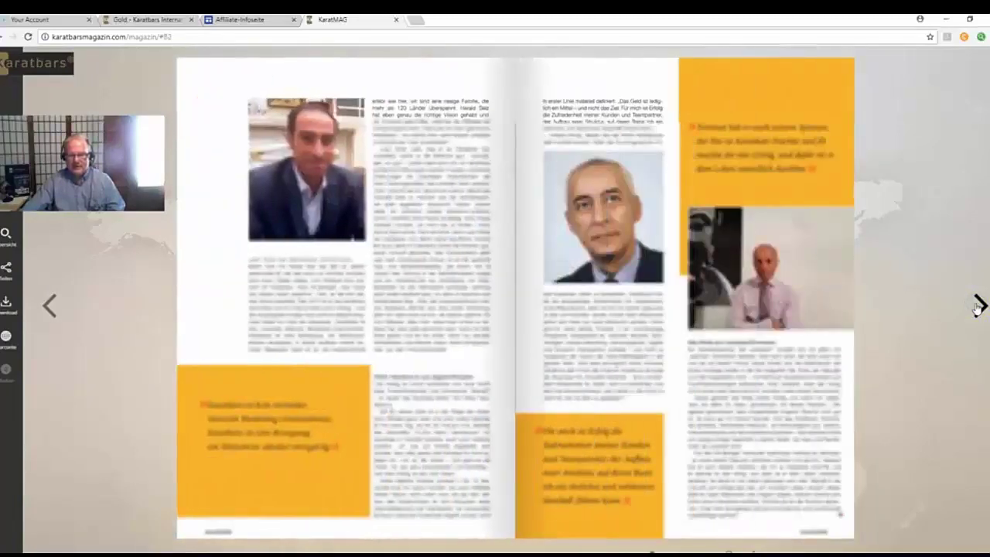
{"action": "left_click", "coordinate": [976, 305]}
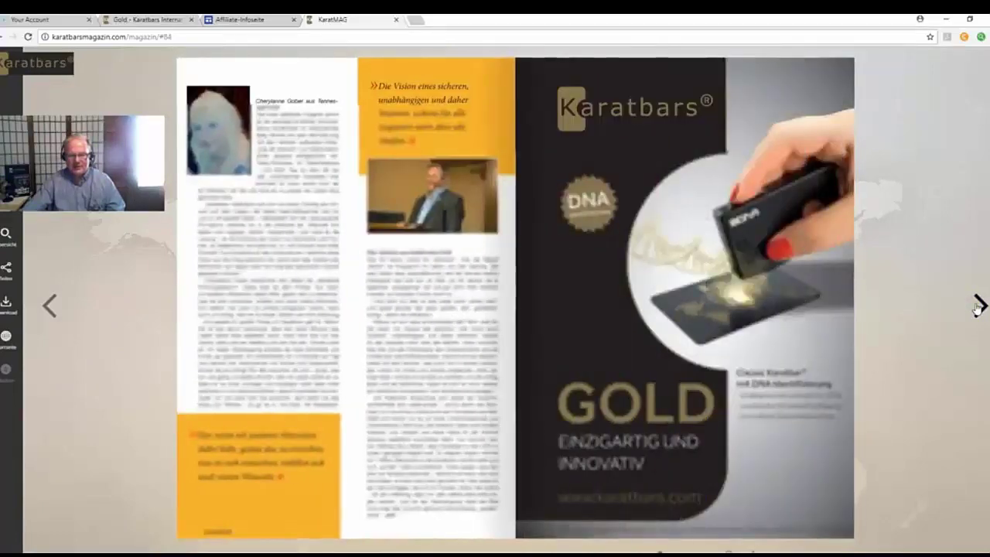
{"action": "left_click", "coordinate": [977, 305]}
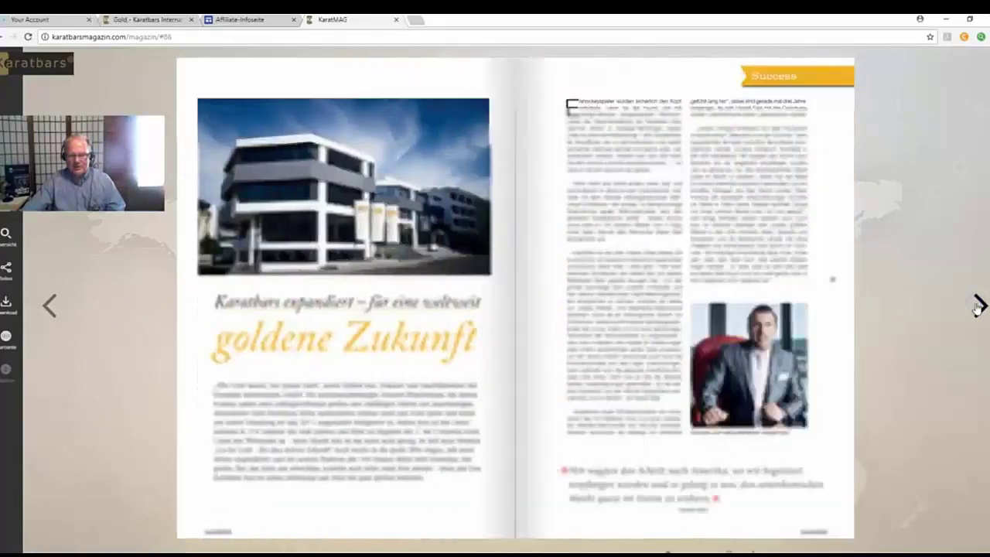
{"action": "left_click", "coordinate": [976, 306]}
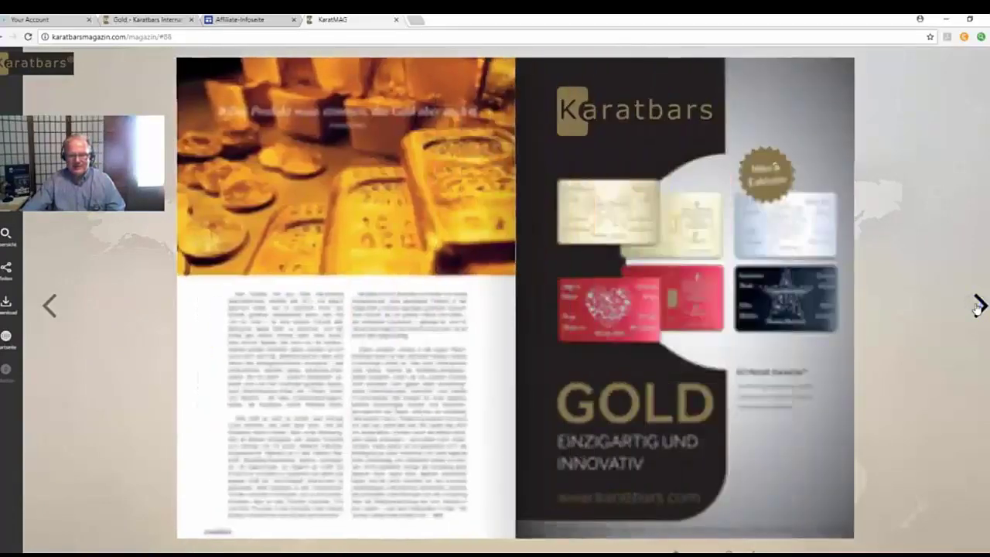
{"action": "left_click", "coordinate": [976, 305]}
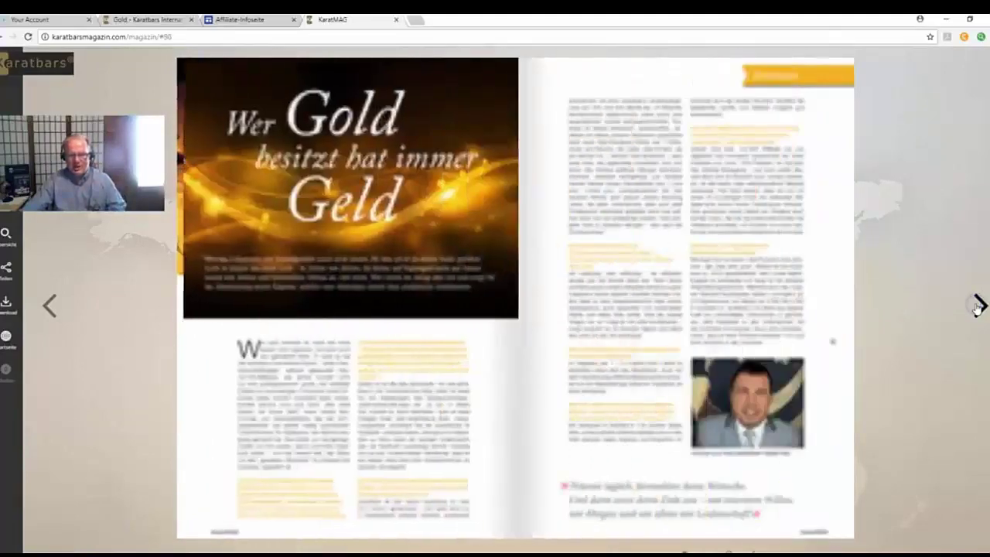
{"action": "left_click", "coordinate": [977, 305]}
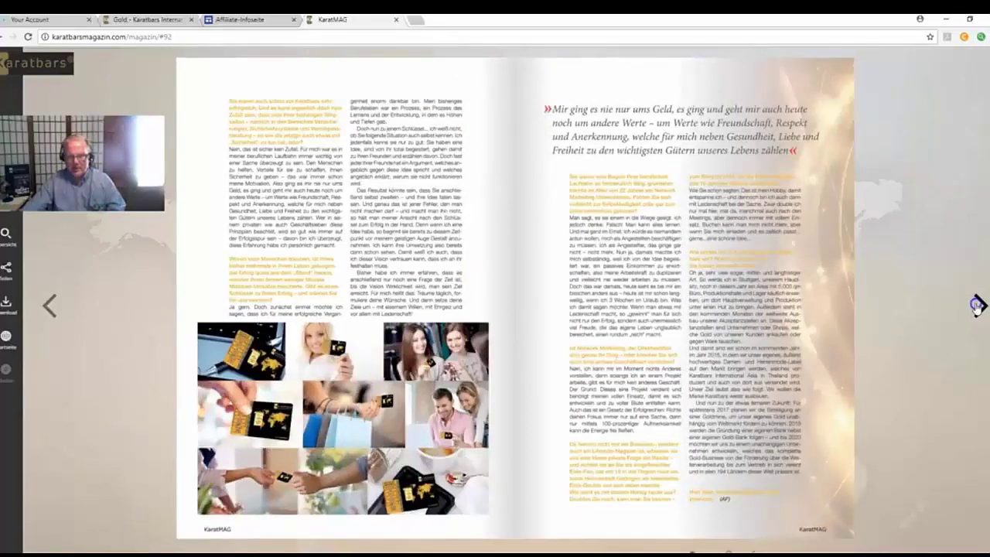
{"action": "left_click", "coordinate": [977, 305]}
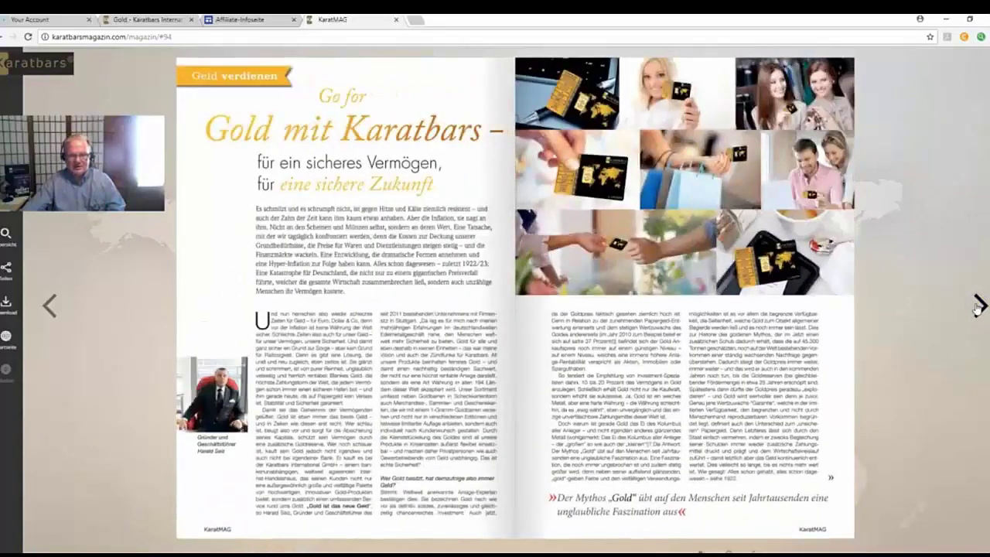
{"action": "left_click", "coordinate": [976, 306]}
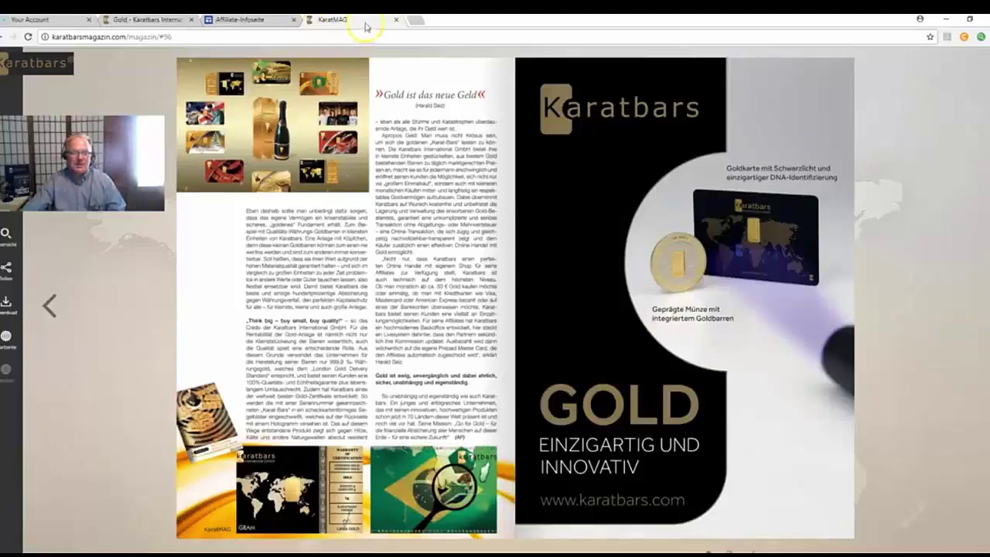
{"action": "left_click", "coordinate": [396, 20]}
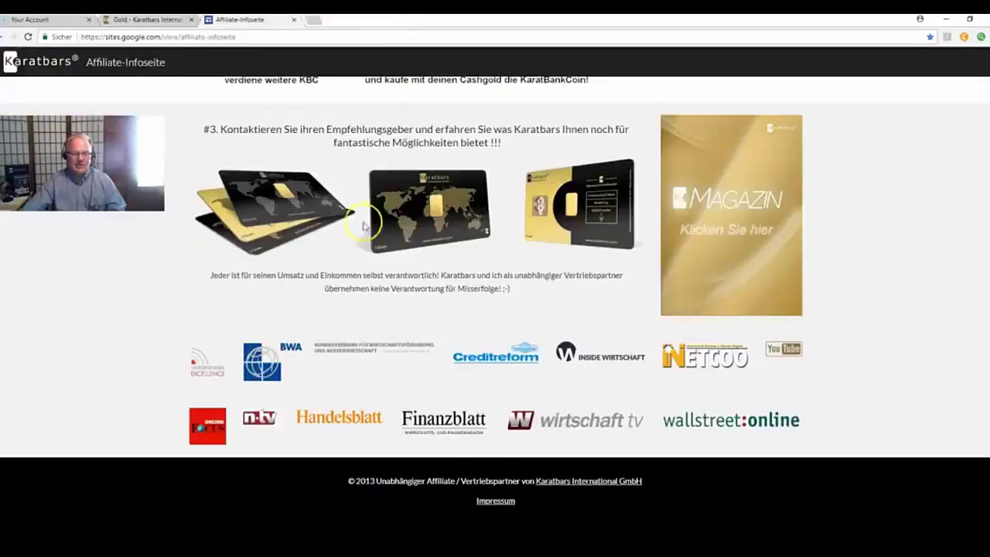
{"action": "left_click", "coordinate": [146, 19]}
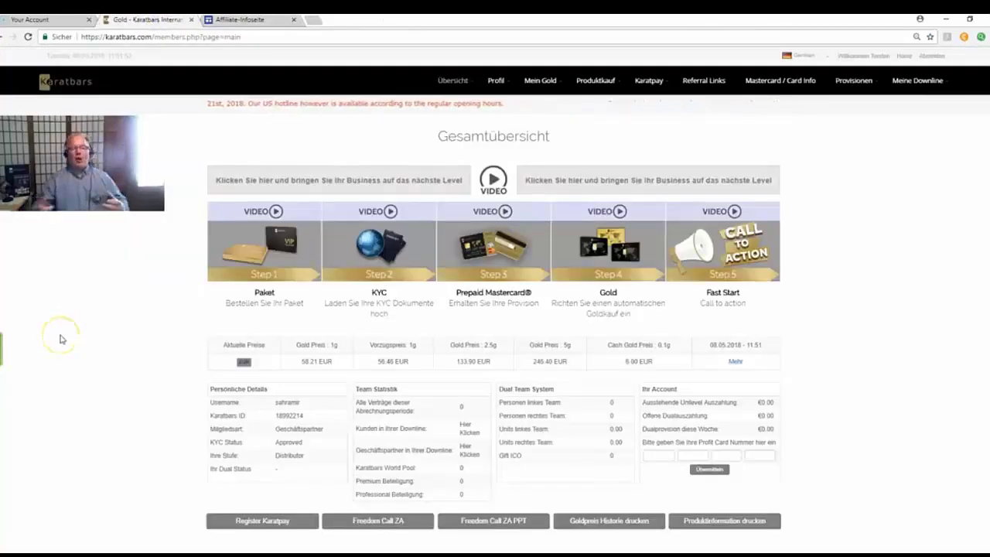
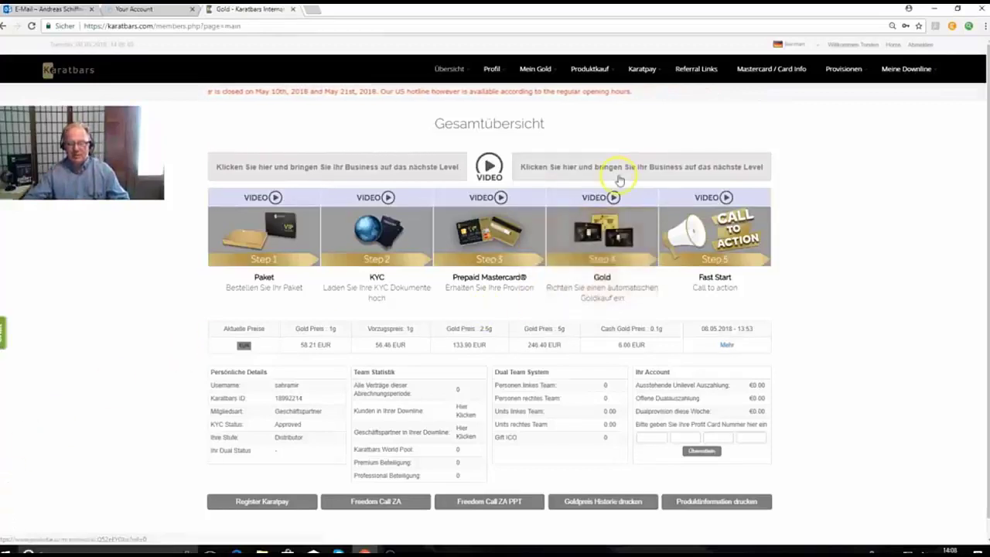
- Register for Karatpay from the Karatpay menu, accepting the terms and conditions
{"action": "mouse_move", "coordinate": [639, 74]}
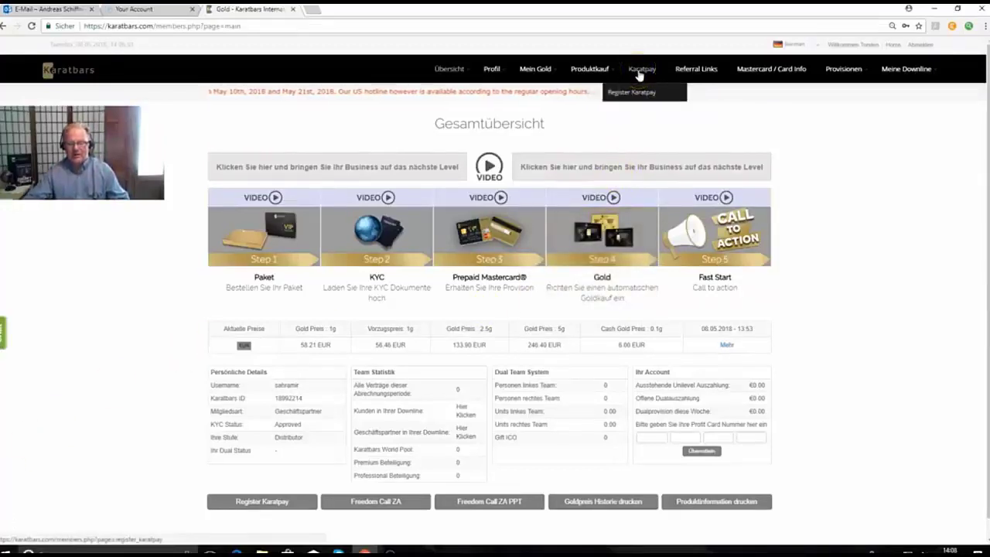
{"action": "left_click", "coordinate": [641, 93]}
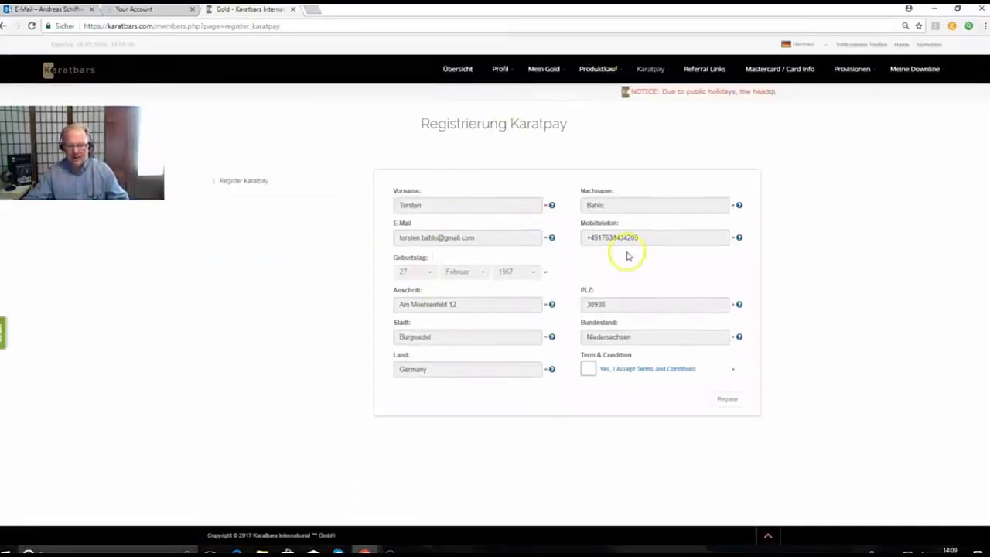
{"action": "left_click", "coordinate": [588, 371]}
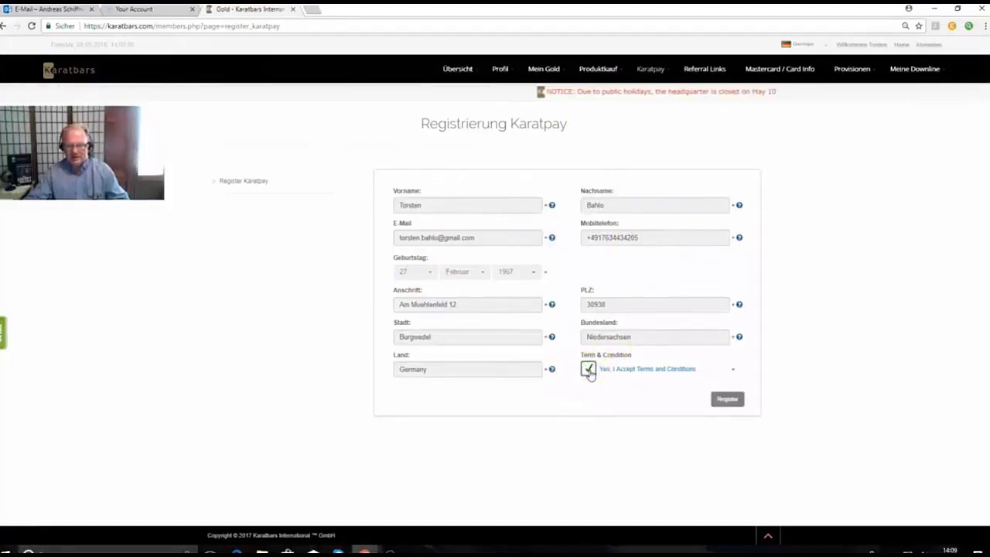
{"action": "left_click", "coordinate": [727, 400]}
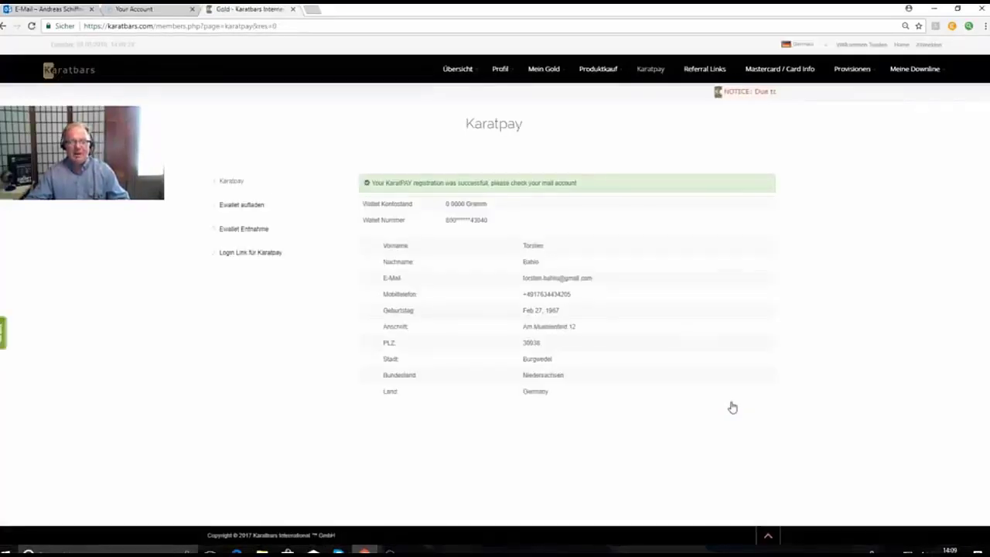
- Copy the last five digits of the Karatpay wallet number to the clipboard
{"action": "left_click", "coordinate": [490, 221]}
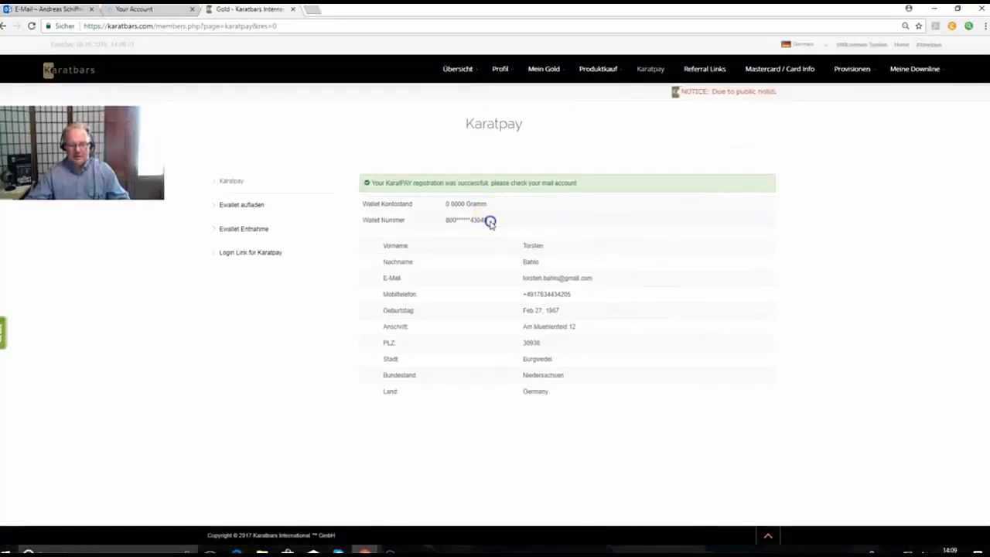
{"action": "left_click_drag", "start_coordinate": [490, 222], "coordinate": [466, 222]}
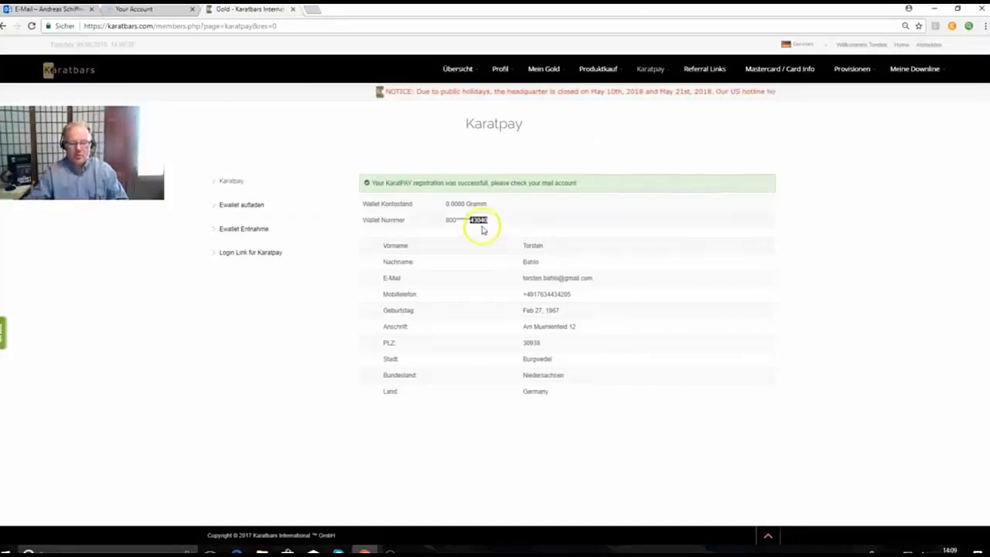
{"action": "right_click", "coordinate": [478, 220]}
{"action": "left_click", "coordinate": [508, 228]}
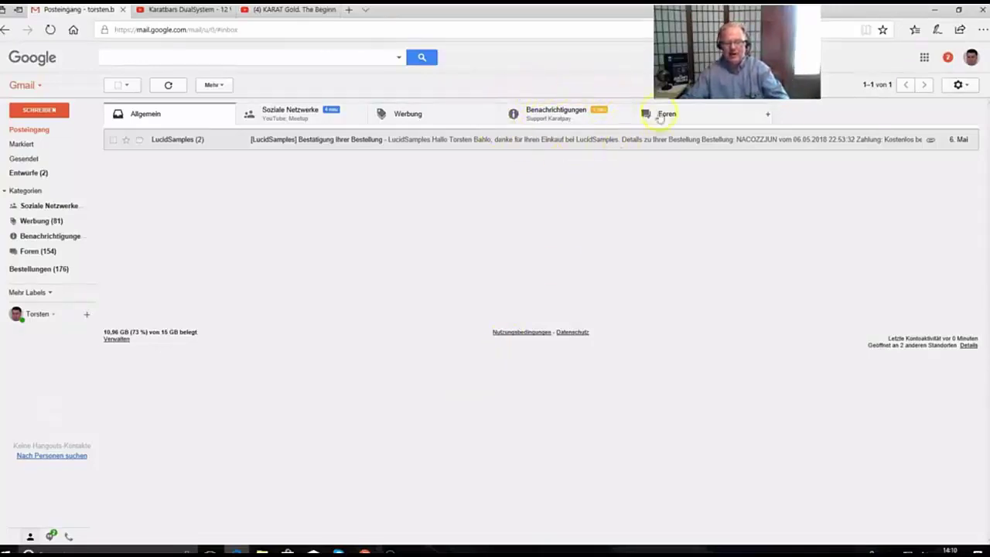
- Open the 'Welcome to Karatpay Wallet' notification email and follow its wallet registration link
{"action": "left_click", "coordinate": [566, 122]}
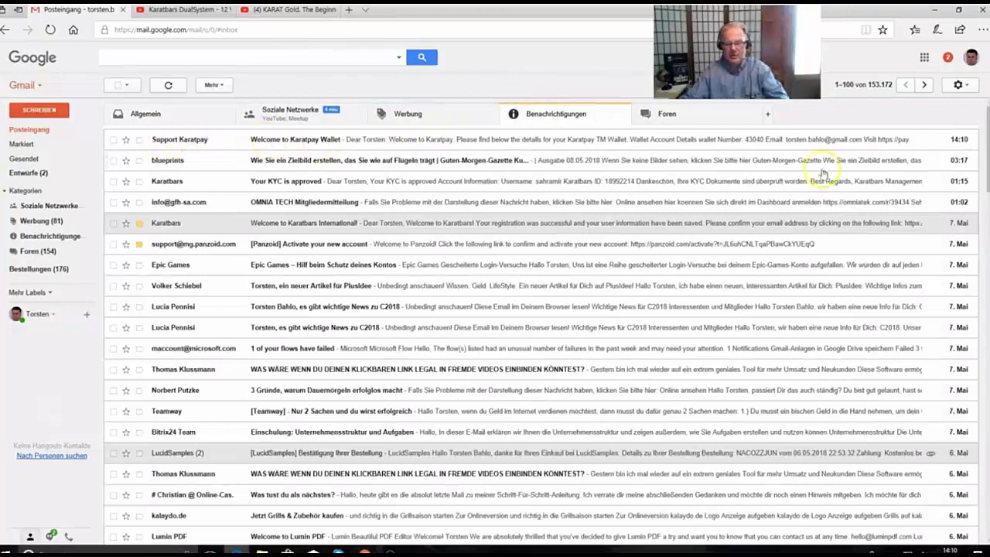
{"action": "left_click", "coordinate": [428, 142]}
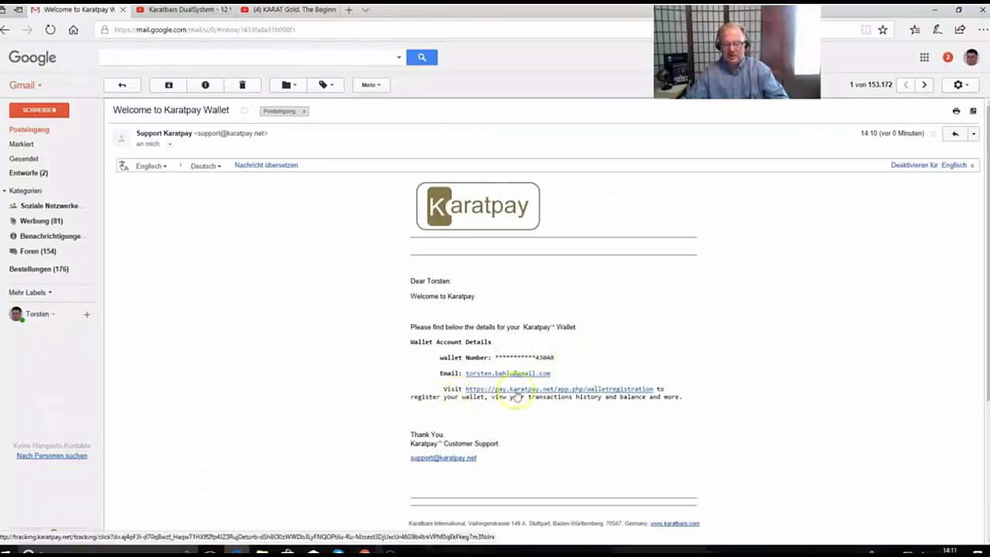
{"action": "left_click", "coordinate": [550, 390]}
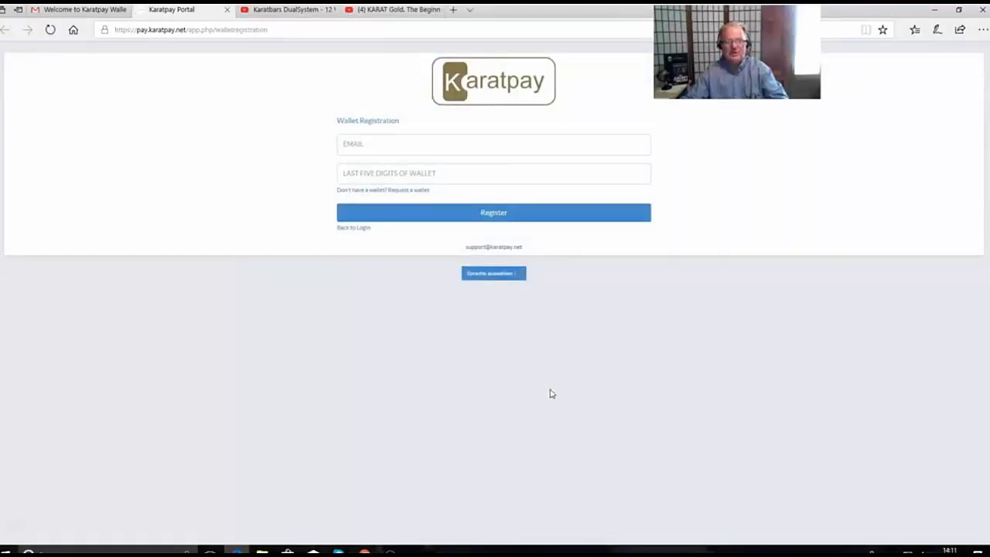
- Submit the wallet registration with the e-mail address and the pasted wallet digits
{"action": "left_click", "coordinate": [387, 145]}
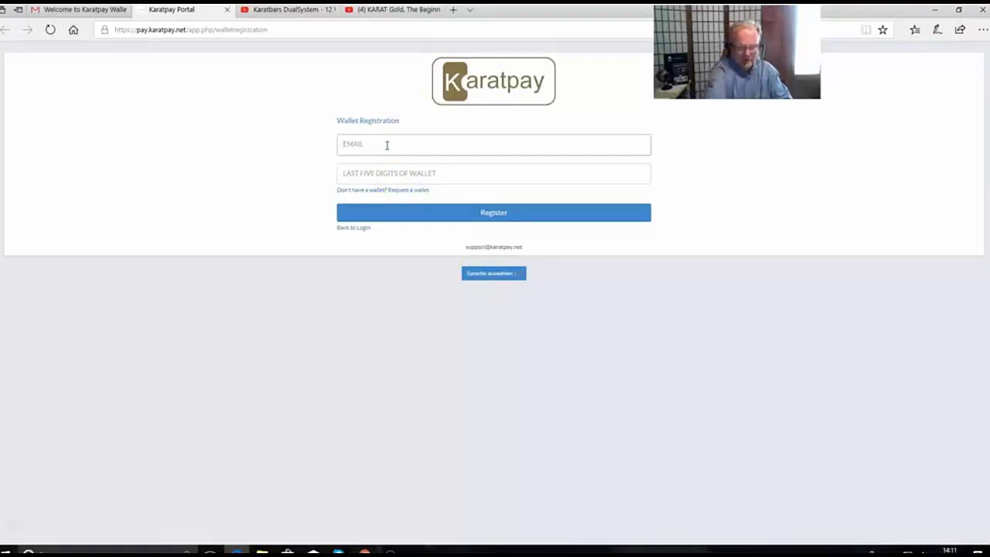
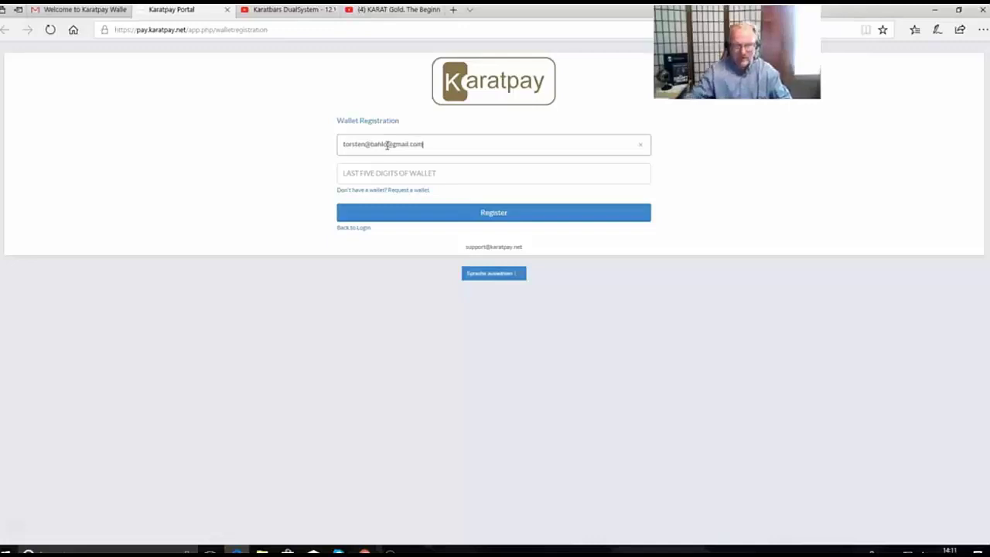
{"action": "left_click", "coordinate": [376, 172]}
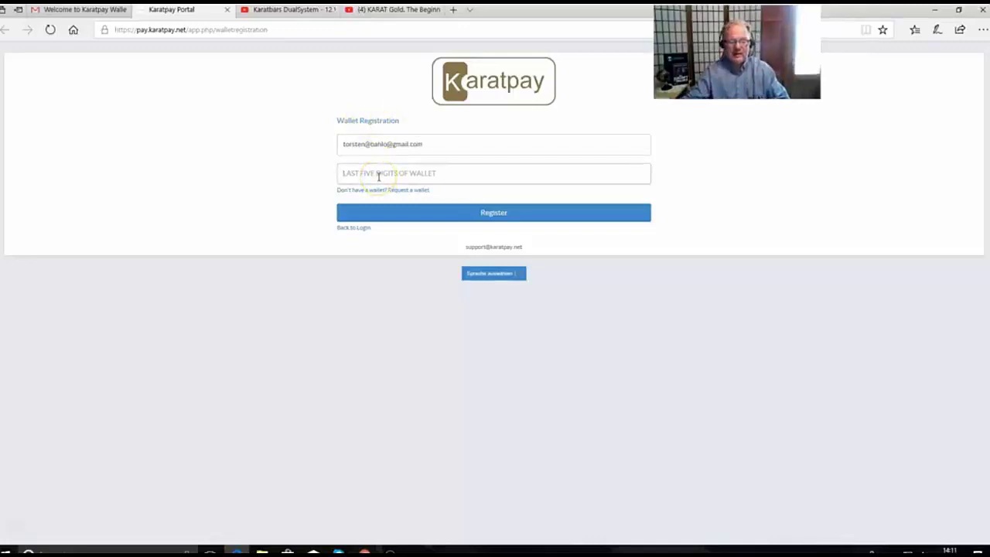
{"action": "right_click", "coordinate": [379, 180]}
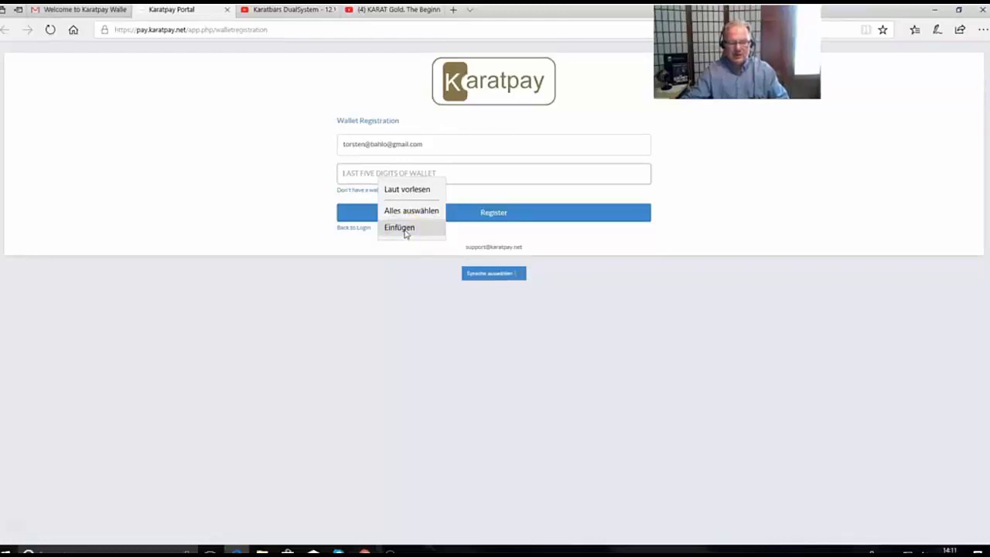
{"action": "left_click", "coordinate": [402, 228]}
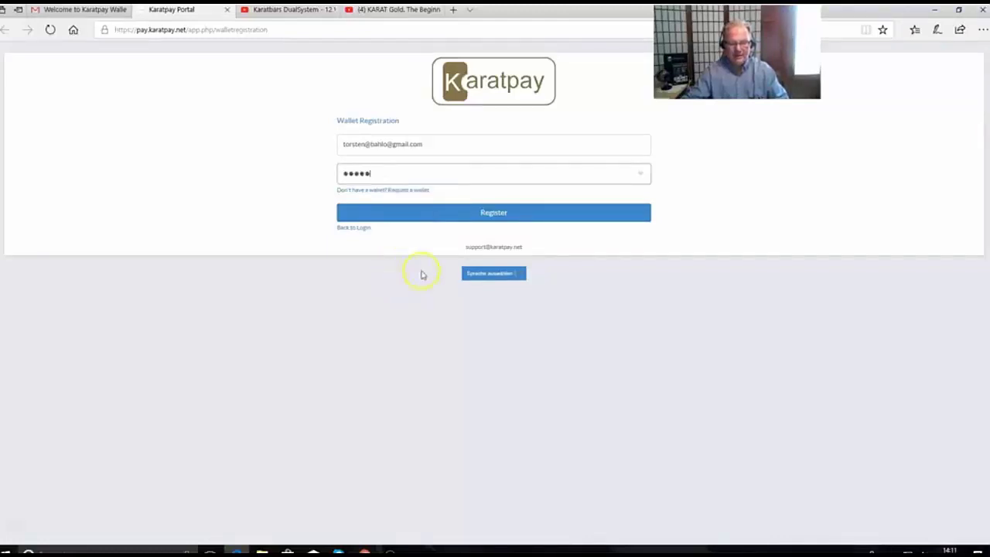
{"action": "left_click", "coordinate": [506, 216]}
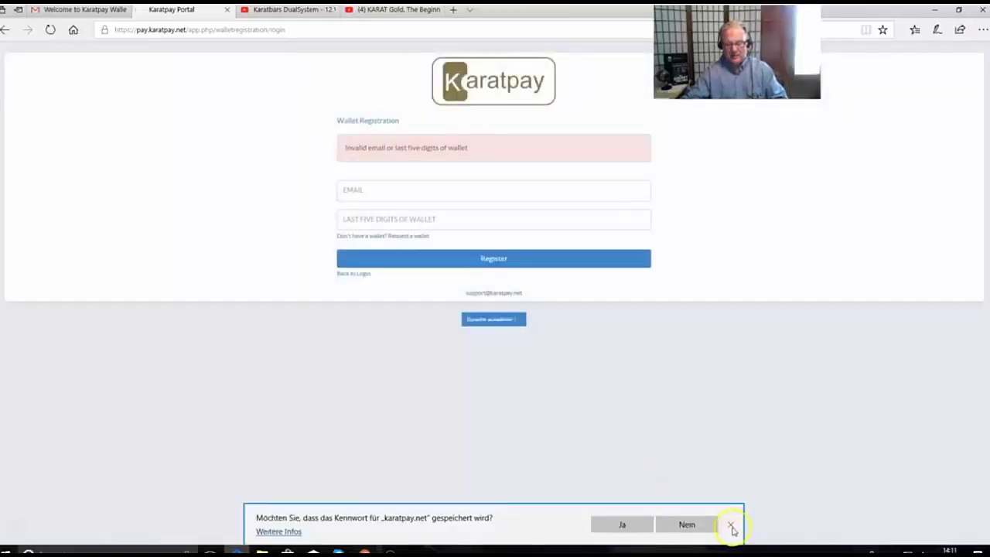
- Resubmit the wallet registration with the corrected e-mail and typed last five digits, then return to Gmail
{"action": "left_click", "coordinate": [730, 526]}
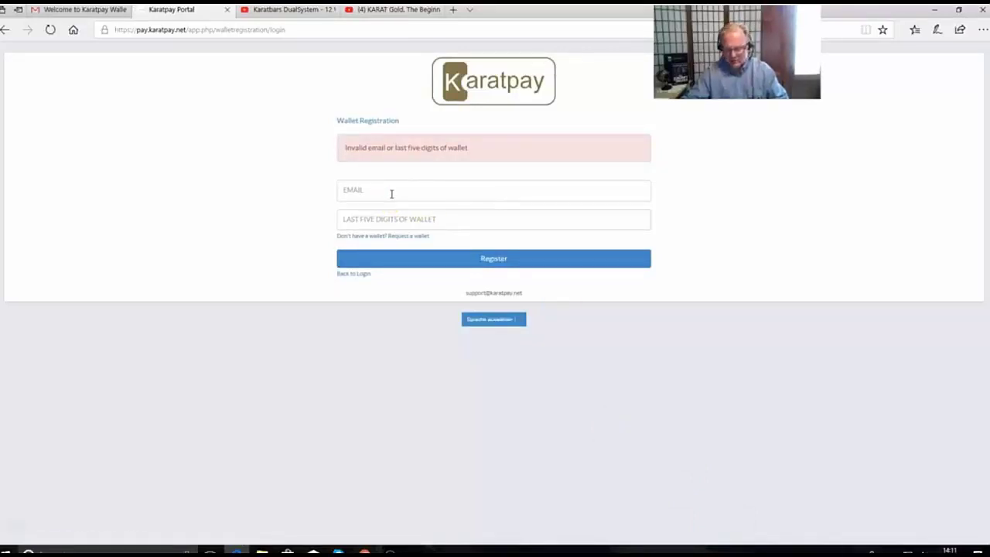
{"action": "left_click", "coordinate": [388, 190]}
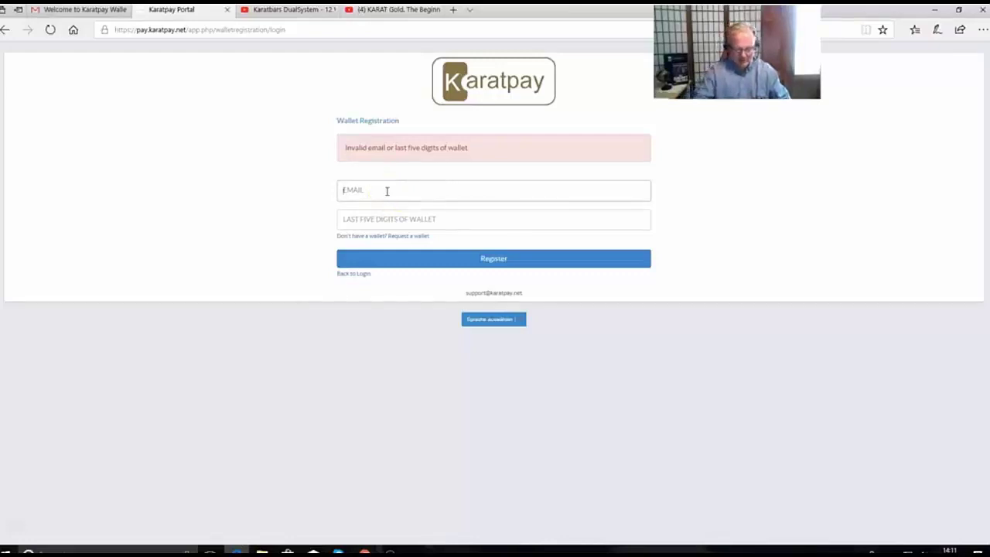
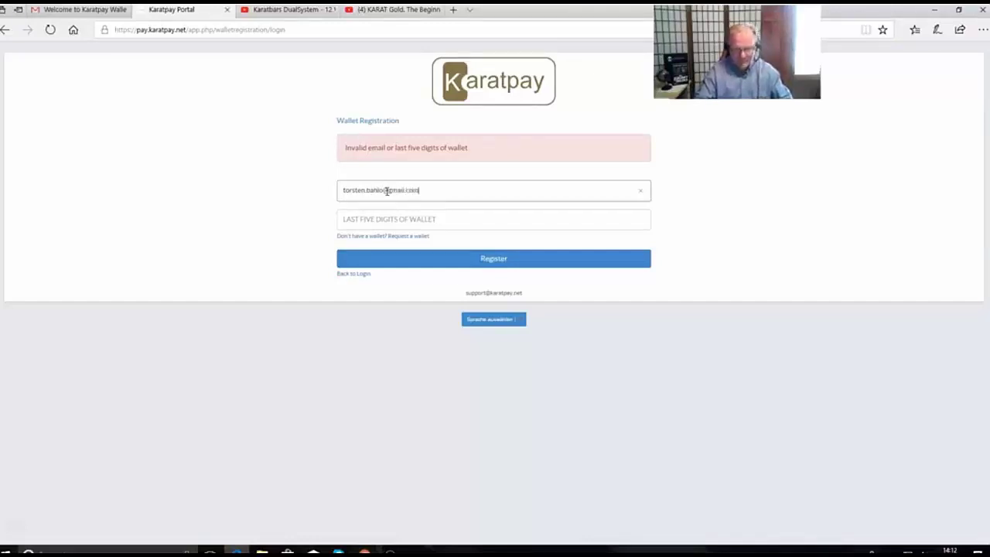
{"action": "left_click", "coordinate": [399, 222]}
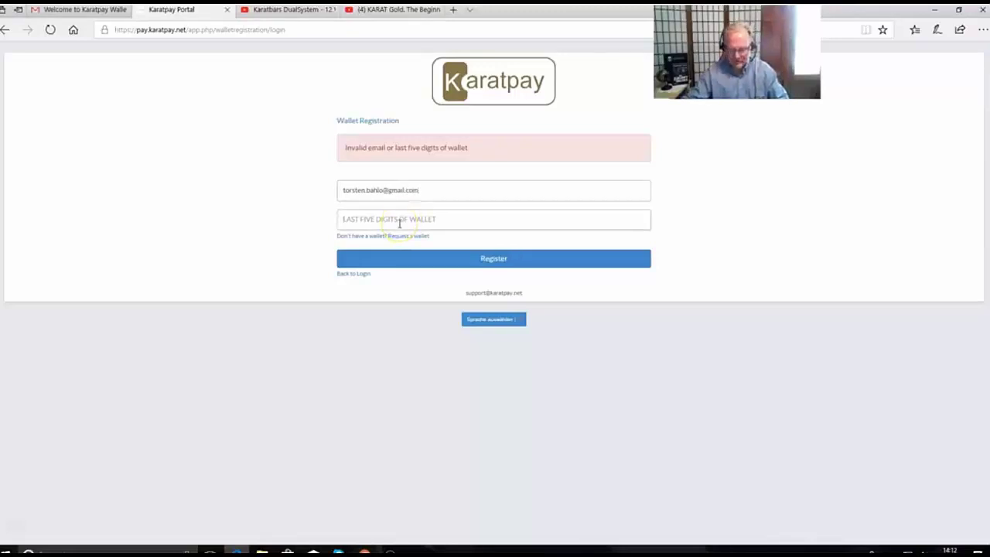
{"action": "type", "text": "•••"}
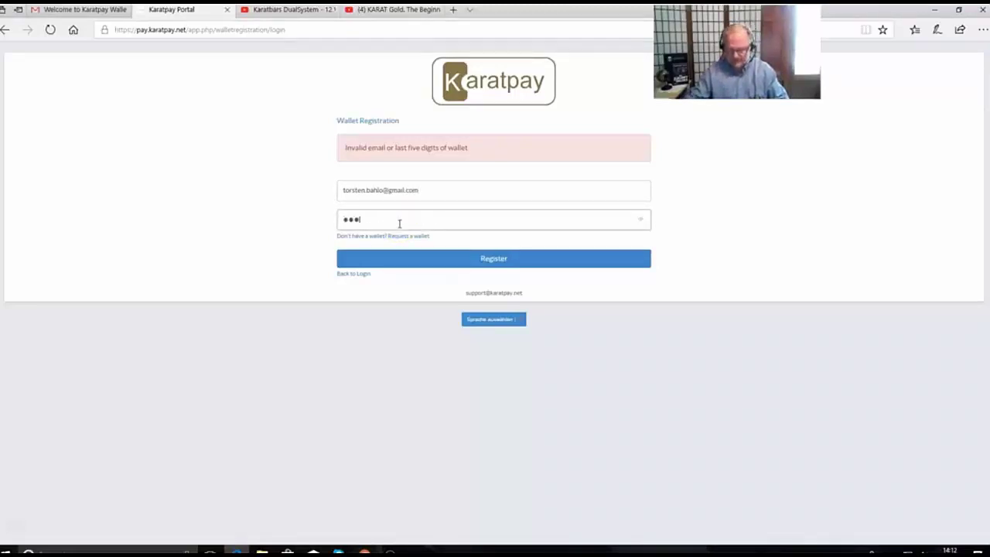
{"action": "type", "text": "••"}
{"action": "left_click", "coordinate": [475, 259]}
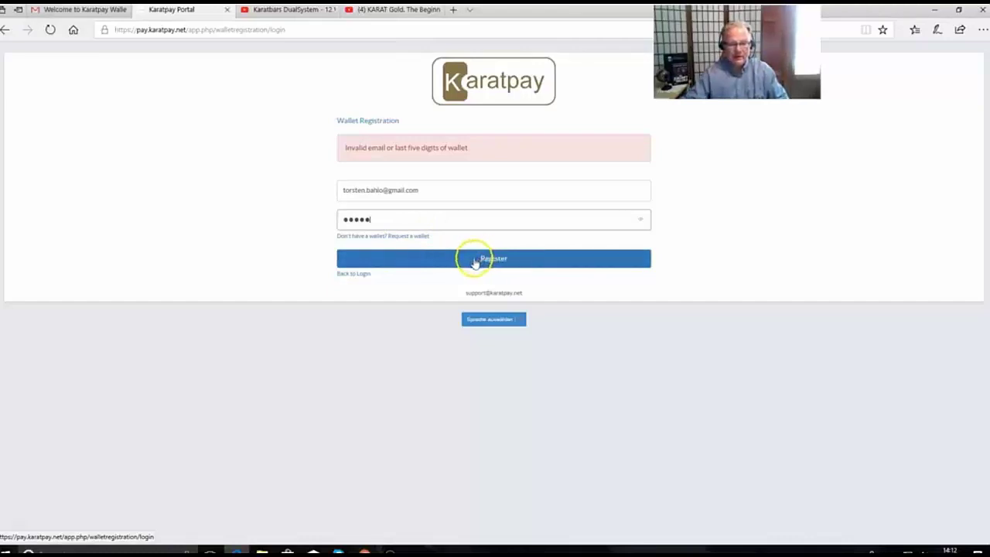
{"action": "left_click", "coordinate": [499, 261]}
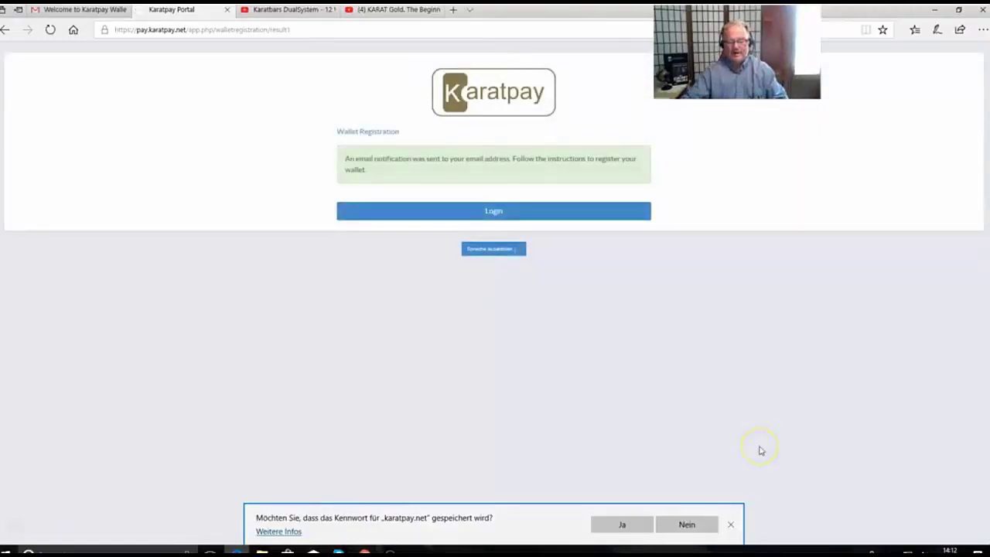
{"action": "left_click", "coordinate": [731, 524]}
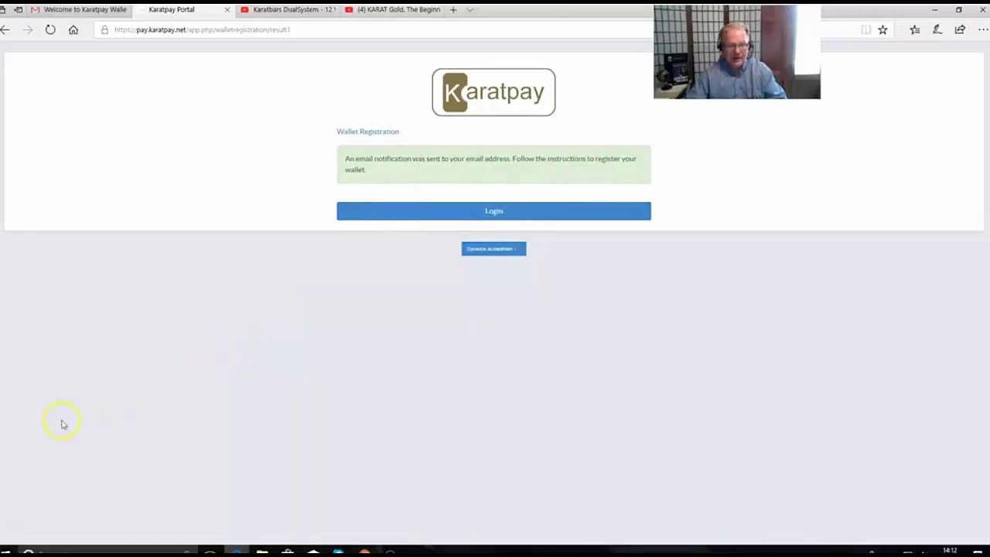
{"action": "key", "text": "ctrl+shift+Tab"}
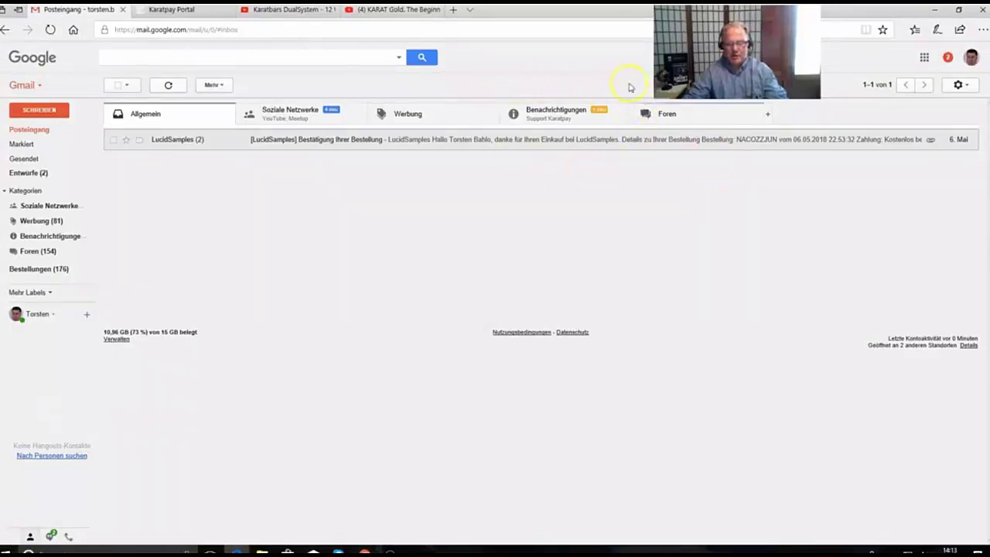
- Open the Wallet Registration email from Support Karatpay and follow its registration link
{"action": "left_click", "coordinate": [559, 120]}
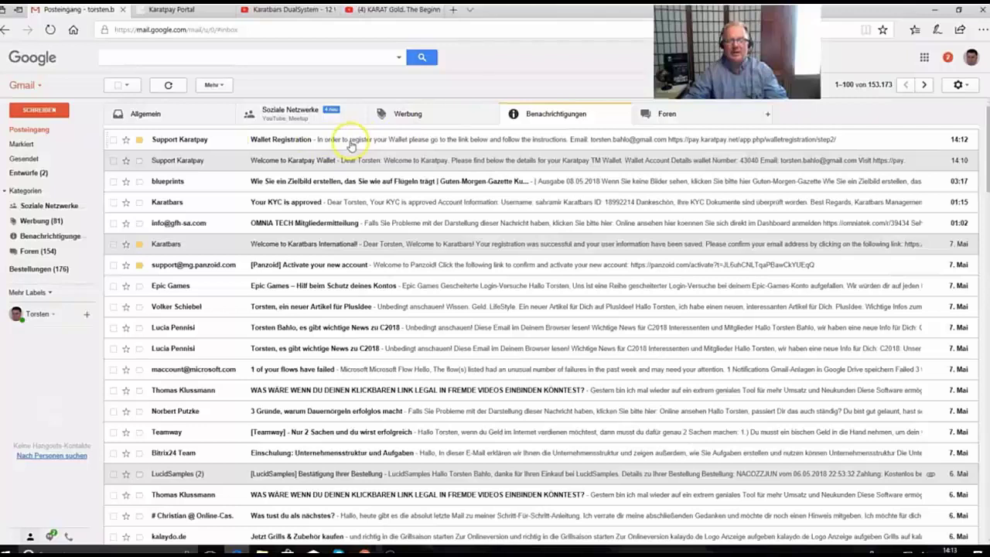
{"action": "left_click", "coordinate": [350, 143]}
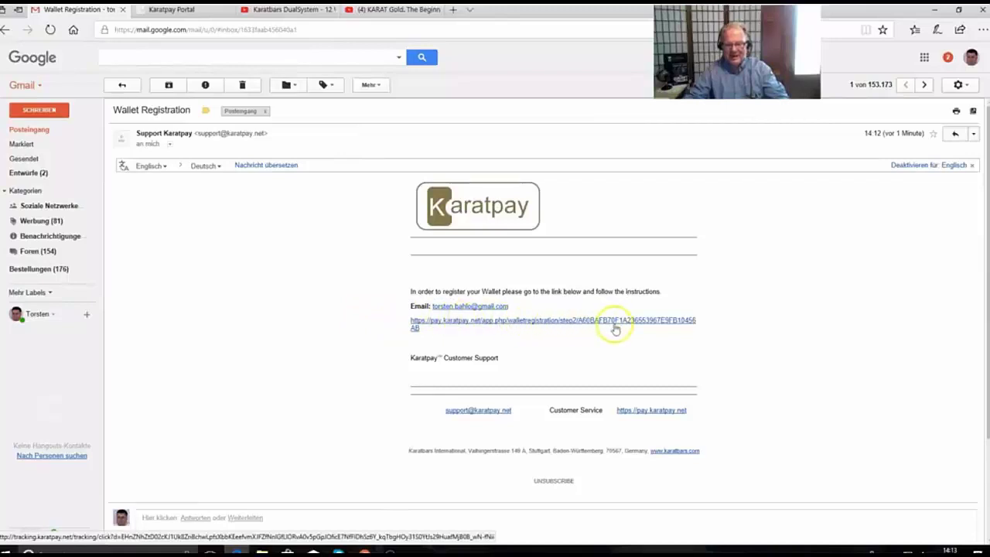
{"action": "left_click", "coordinate": [568, 328]}
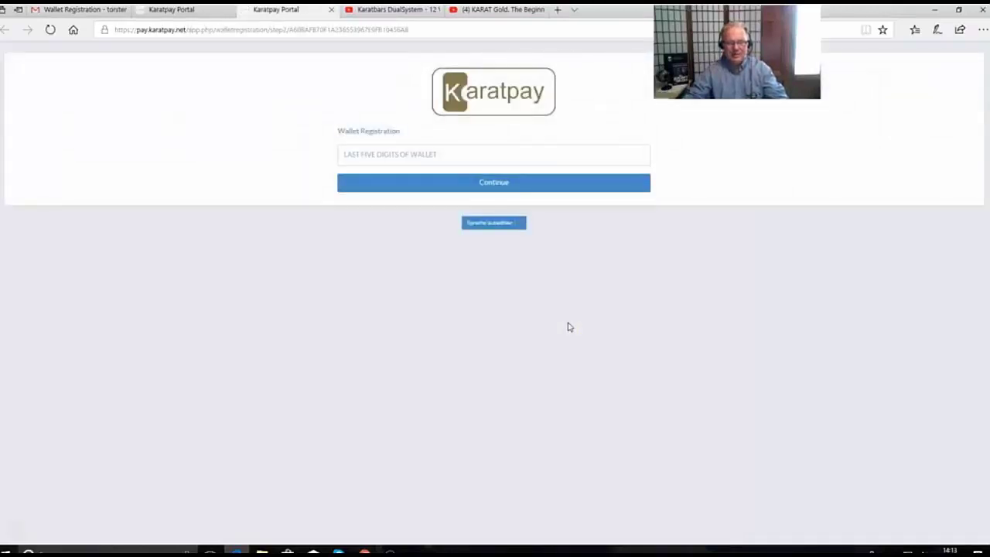
- Enter the last five wallet digits and continue to the User Registration form
{"action": "left_click", "coordinate": [462, 154]}
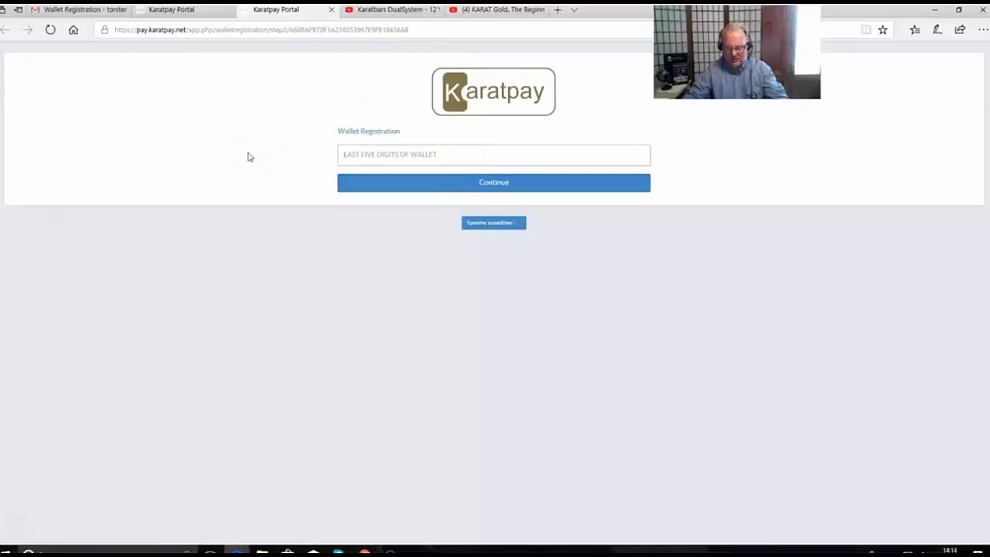
{"action": "type", "text": "e"}
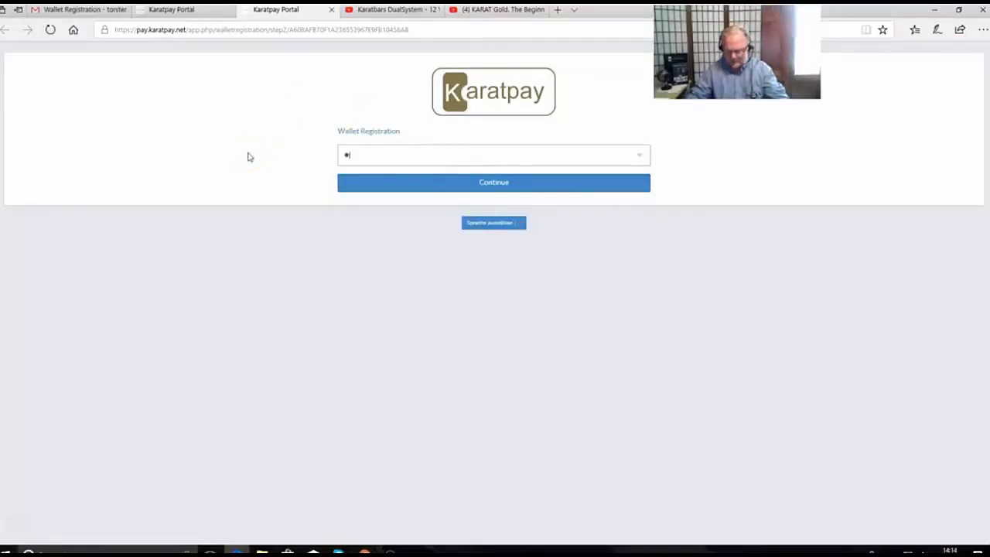
{"action": "type", "text": "1234"}
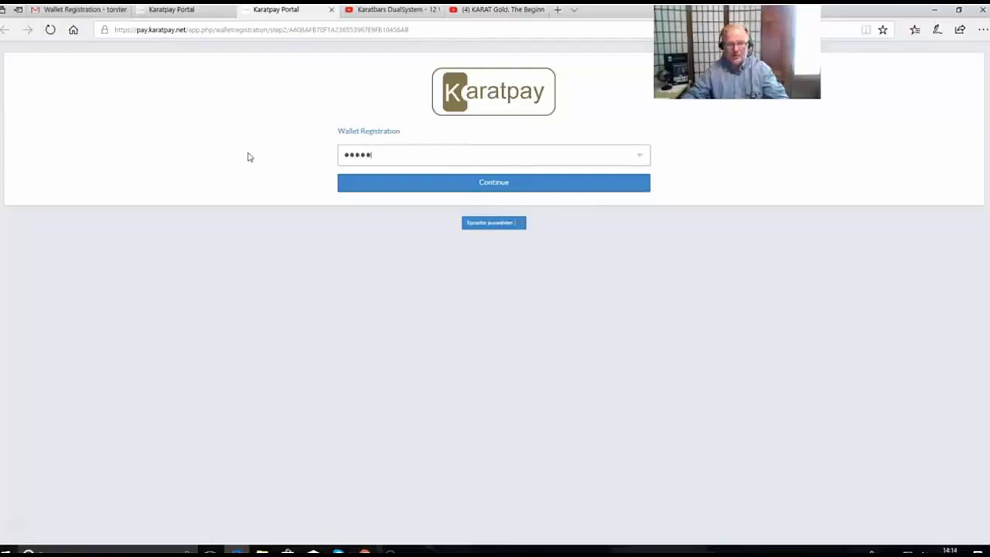
{"action": "left_click", "coordinate": [499, 188]}
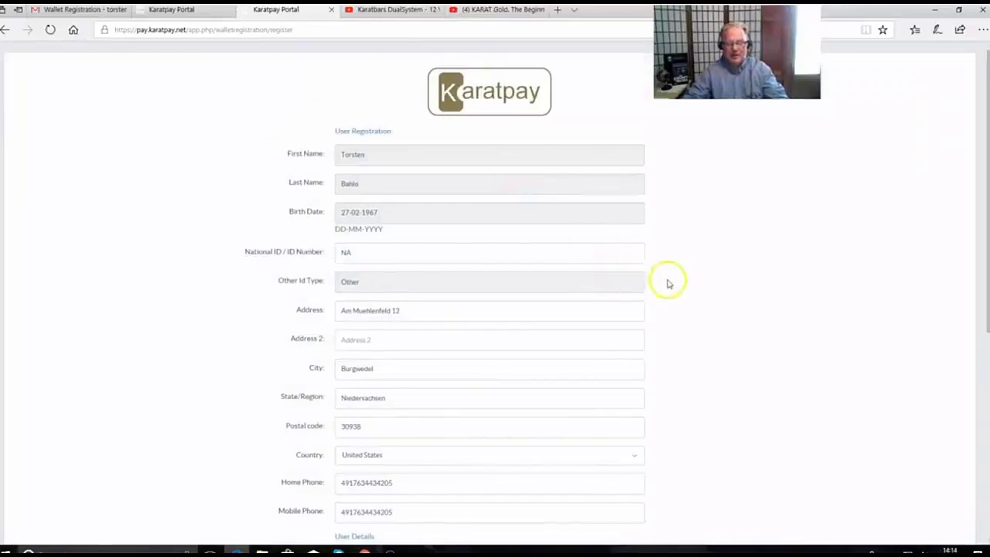
- Change the registration form's Country from United States to Germany
{"action": "scroll", "coordinate": [690, 327], "scroll_direction": "down", "scroll_amount": 1}
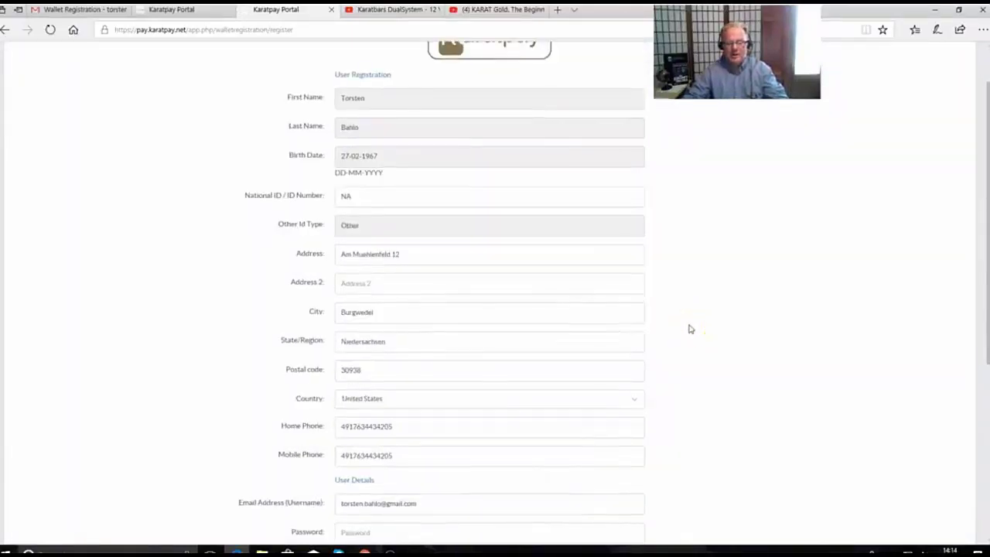
{"action": "scroll", "coordinate": [690, 330], "scroll_direction": "down", "scroll_amount": 1}
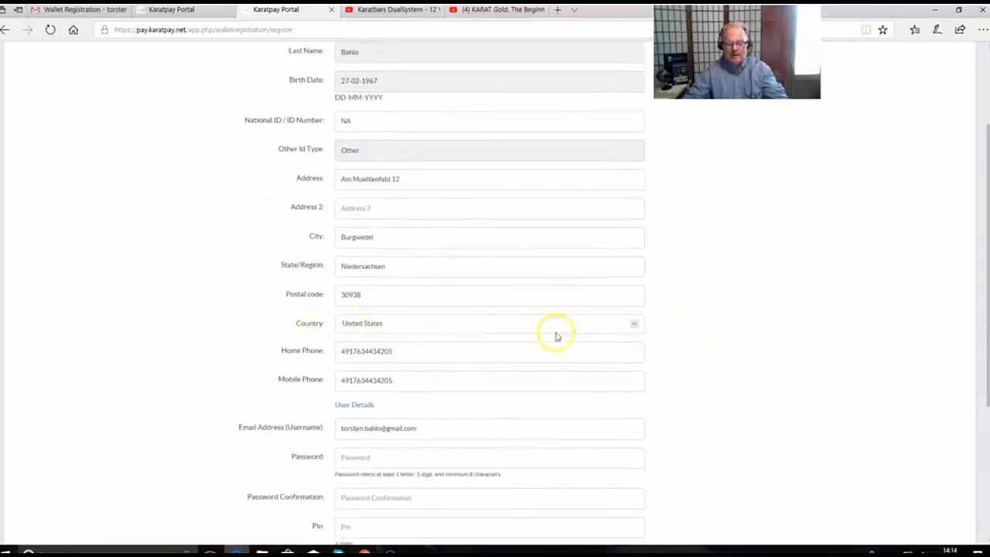
{"action": "left_click", "coordinate": [632, 326]}
{"action": "scroll", "coordinate": [544, 332], "scroll_direction": "down", "scroll_amount": 5}
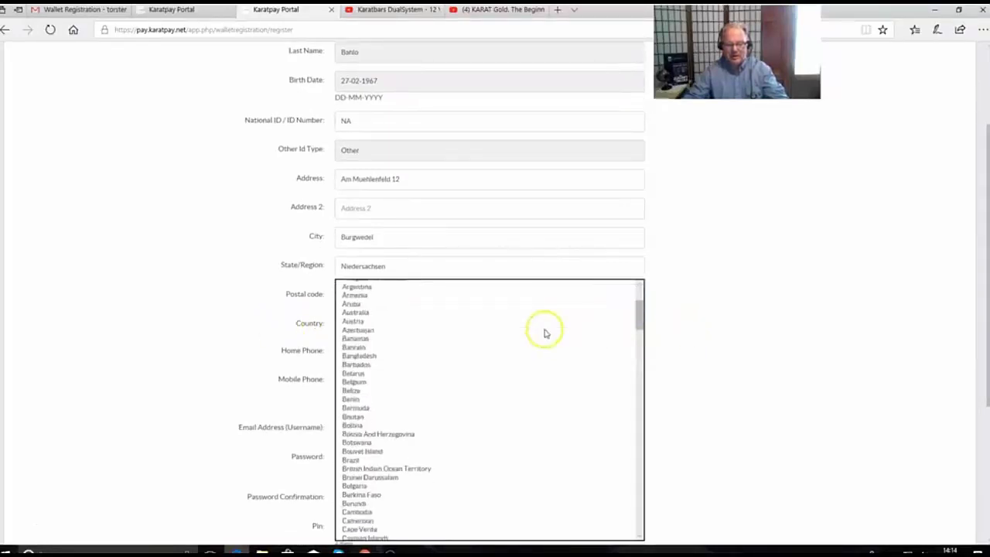
{"action": "scroll", "coordinate": [527, 348], "scroll_direction": "down", "scroll_amount": 10}
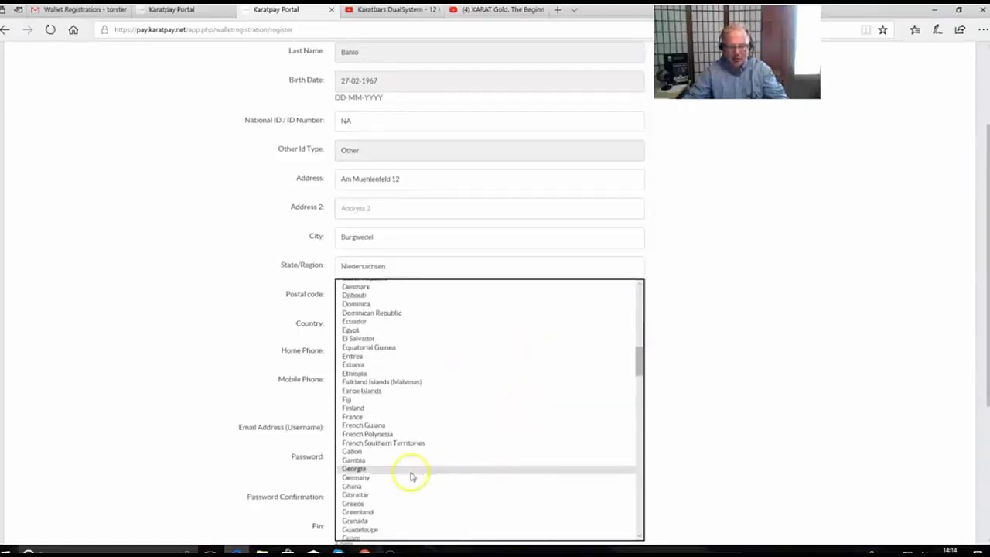
{"action": "left_click", "coordinate": [395, 480]}
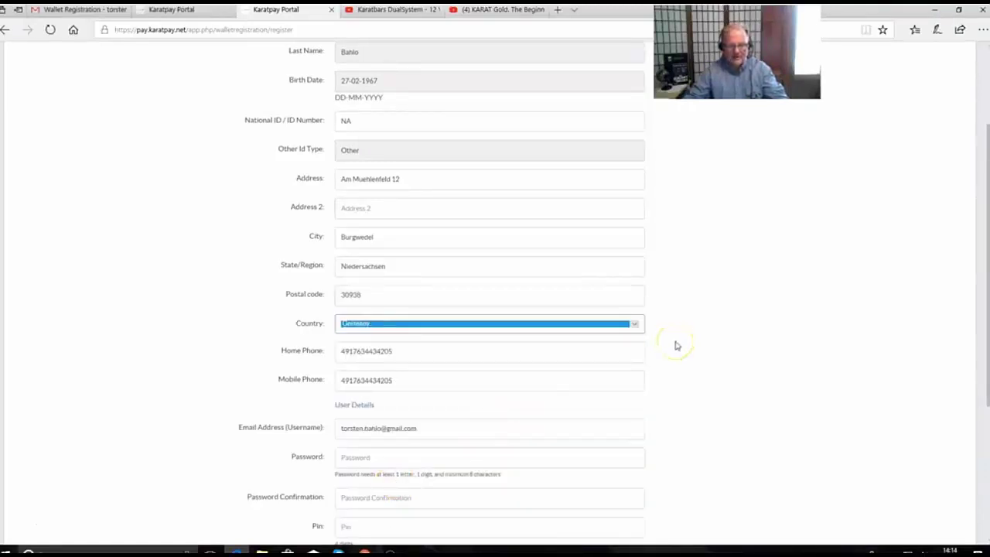
{"action": "scroll", "coordinate": [677, 345], "scroll_direction": "down", "scroll_amount": 2}
{"action": "scroll", "coordinate": [677, 345], "scroll_direction": "down", "scroll_amount": 1}
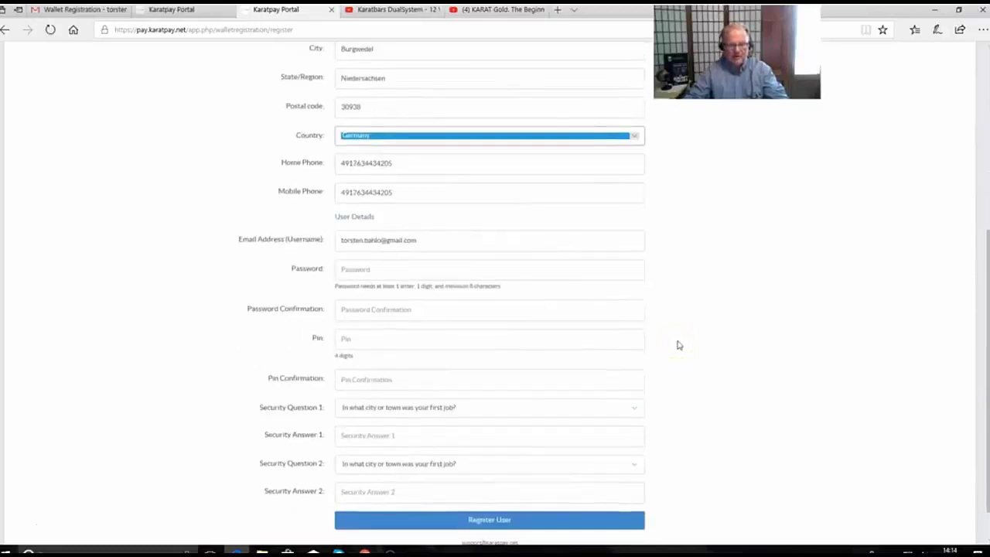
- Enter the account password in the registration form
{"action": "left_click", "coordinate": [385, 269]}
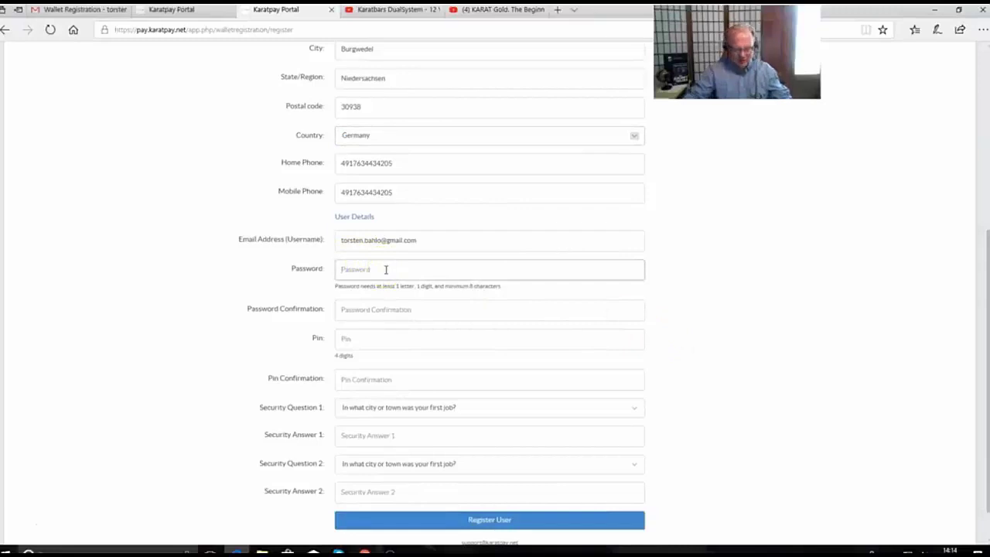
{"action": "type", "text": "•••"}
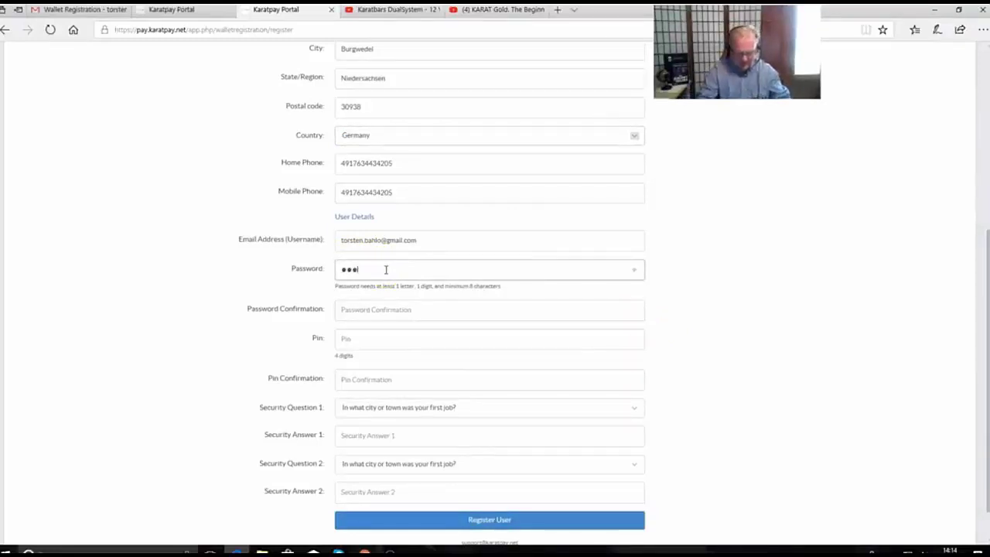
{"action": "type", "text": "•••••••"}
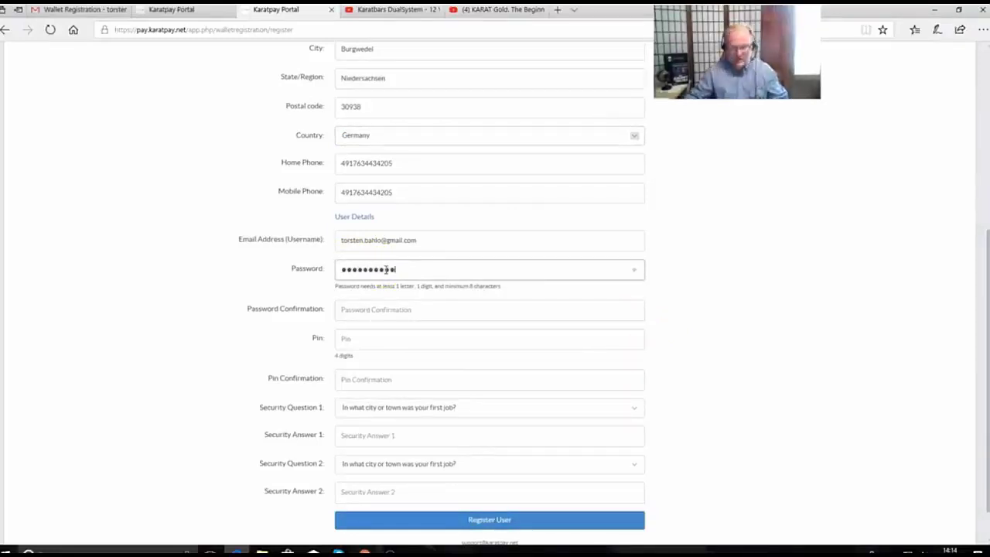
{"action": "left_click", "coordinate": [387, 309]}
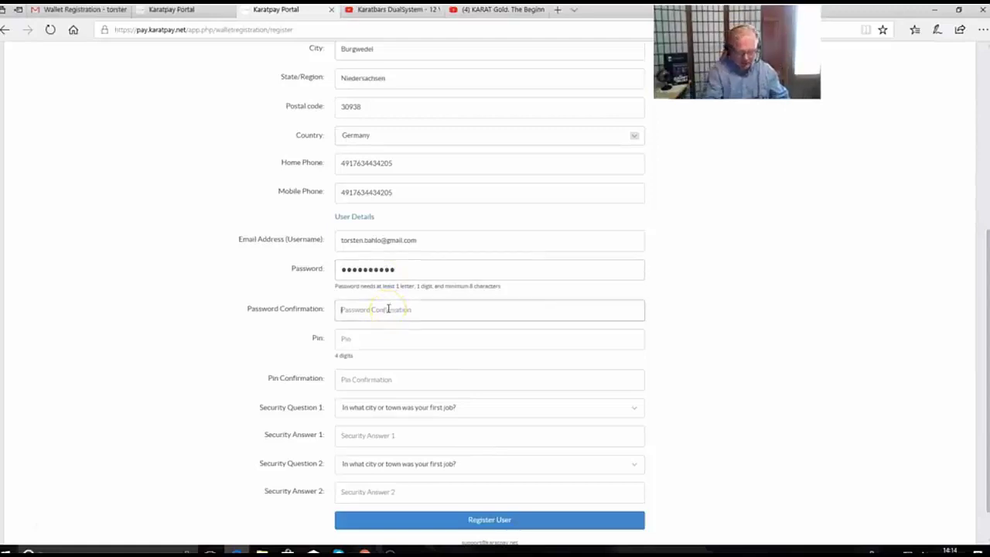
{"action": "type", "text": "••••"}
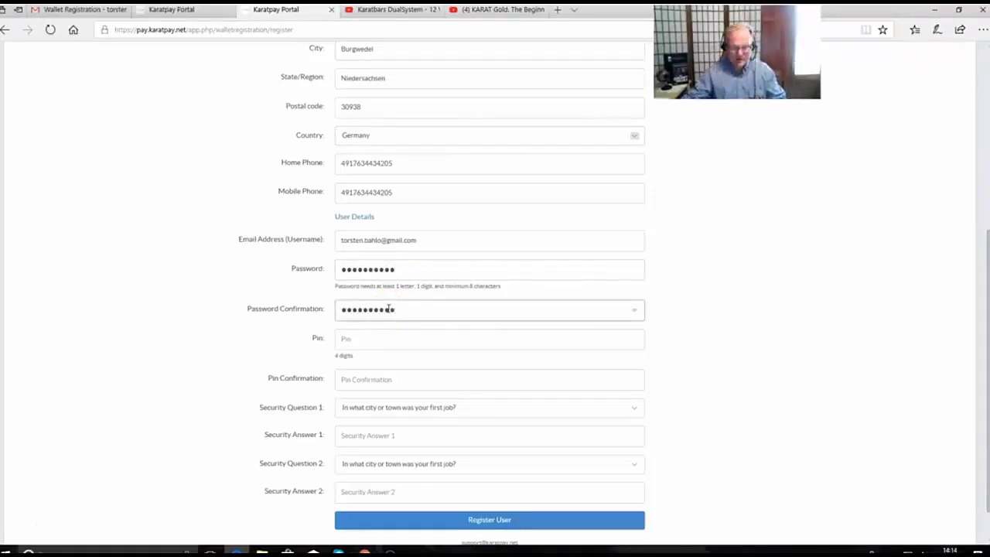
- Enter a four-digit PIN and repeat it in Pin Confirmation
{"action": "left_click", "coordinate": [381, 341]}
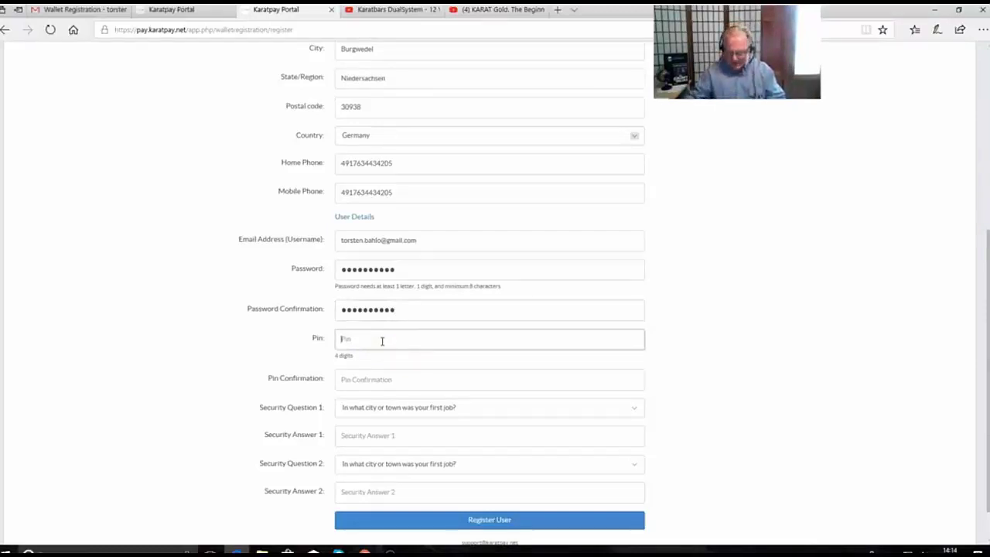
{"action": "key", "text": "BackSpace"}
{"action": "key", "text": "BackSpace"}
{"action": "key", "text": "BackSpace"}
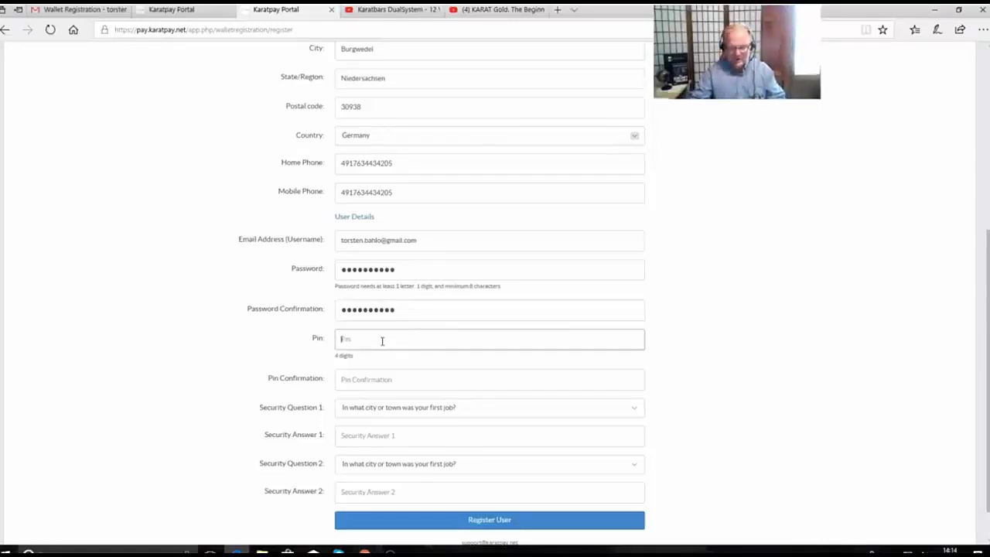
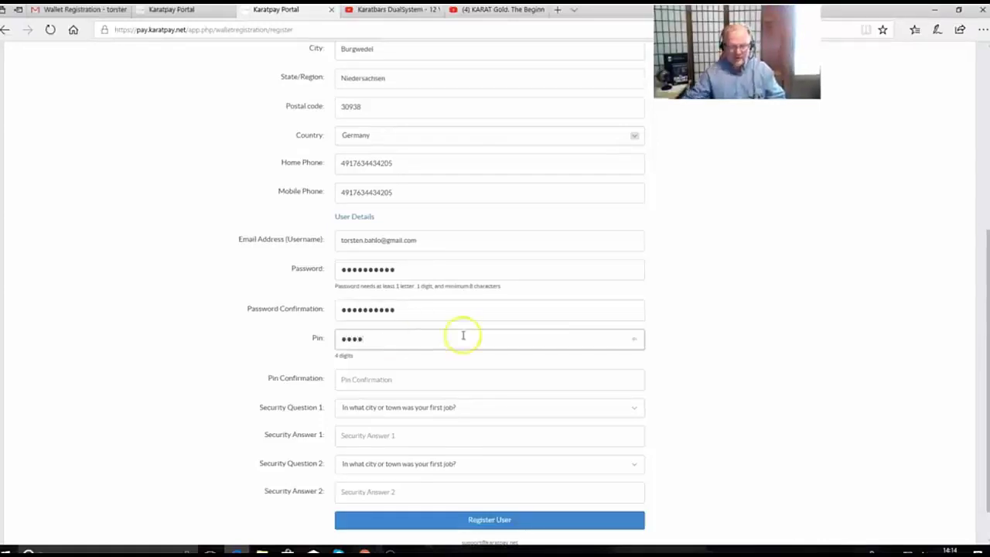
{"action": "left_click", "coordinate": [356, 379]}
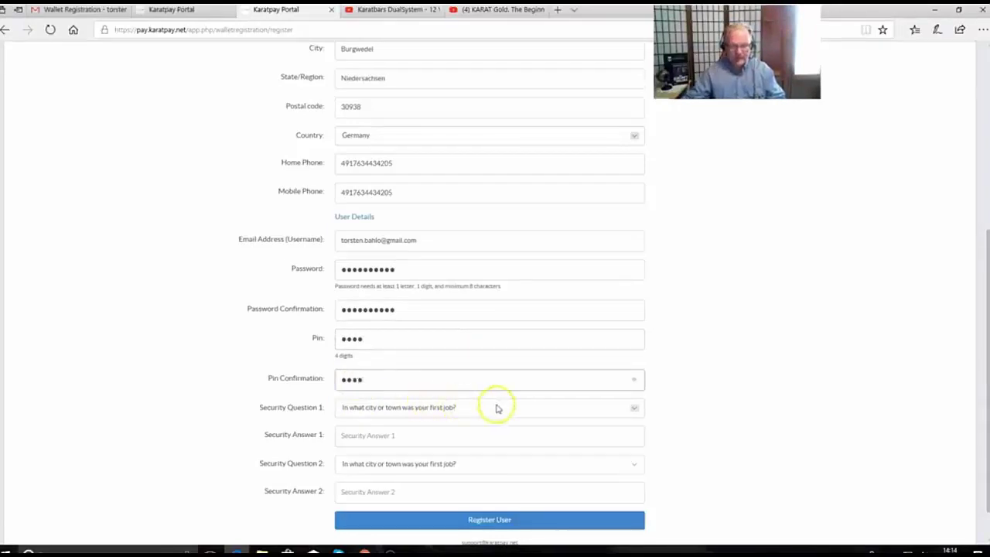
{"action": "scroll", "coordinate": [748, 374], "scroll_direction": "down", "scroll_amount": 1}
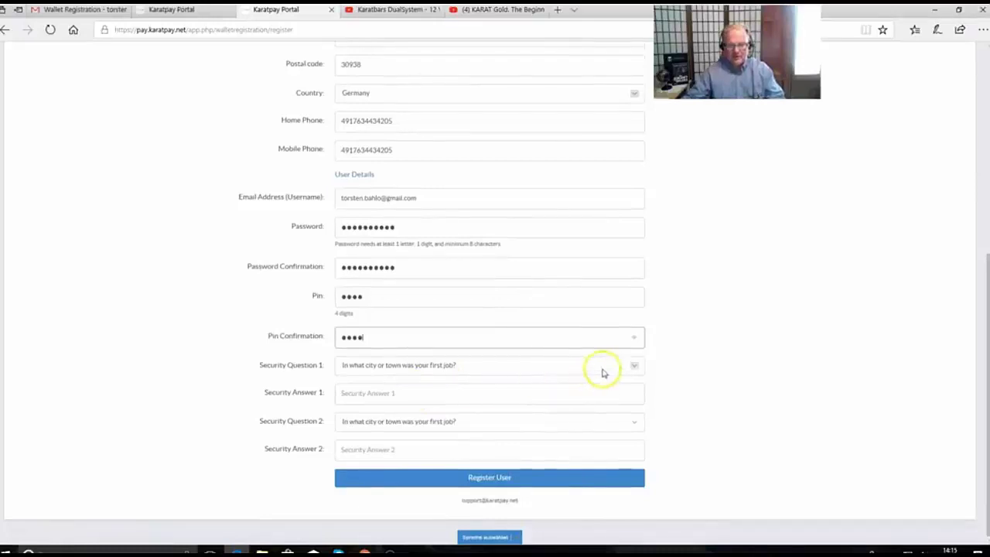
- Keep the first-job city as Security Question 1 and enter its answer
{"action": "left_click", "coordinate": [634, 366]}
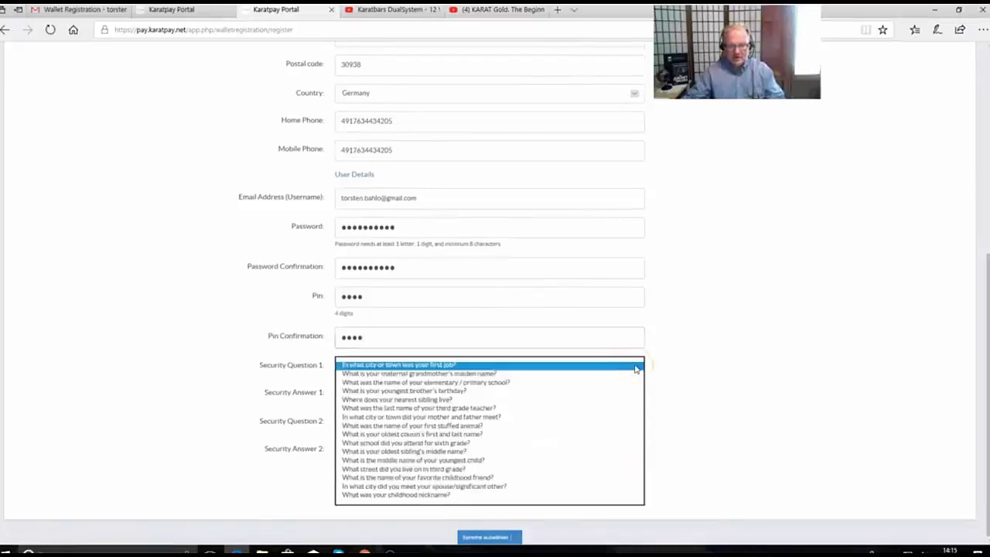
{"action": "left_click", "coordinate": [673, 373]}
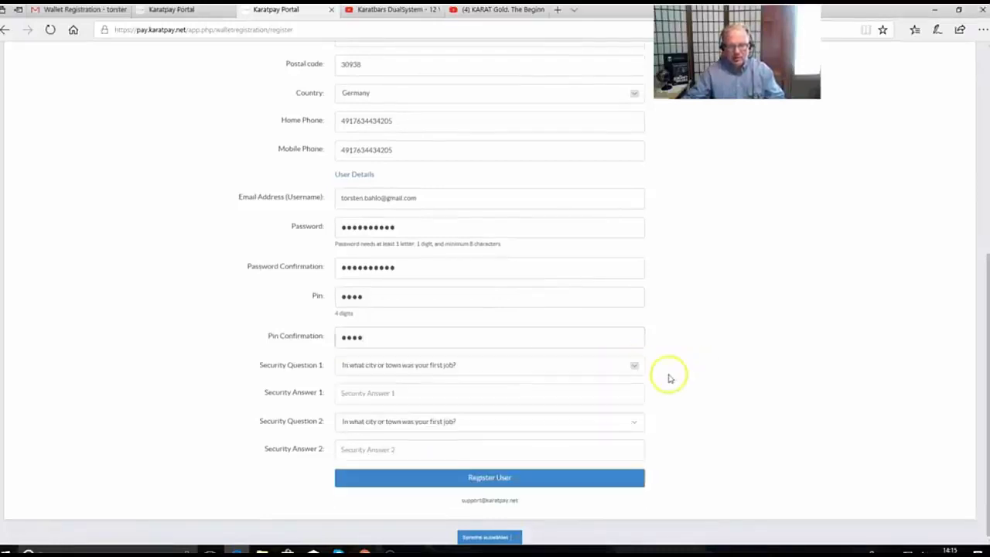
{"action": "left_click", "coordinate": [431, 394]}
{"action": "type", "text": "H"}
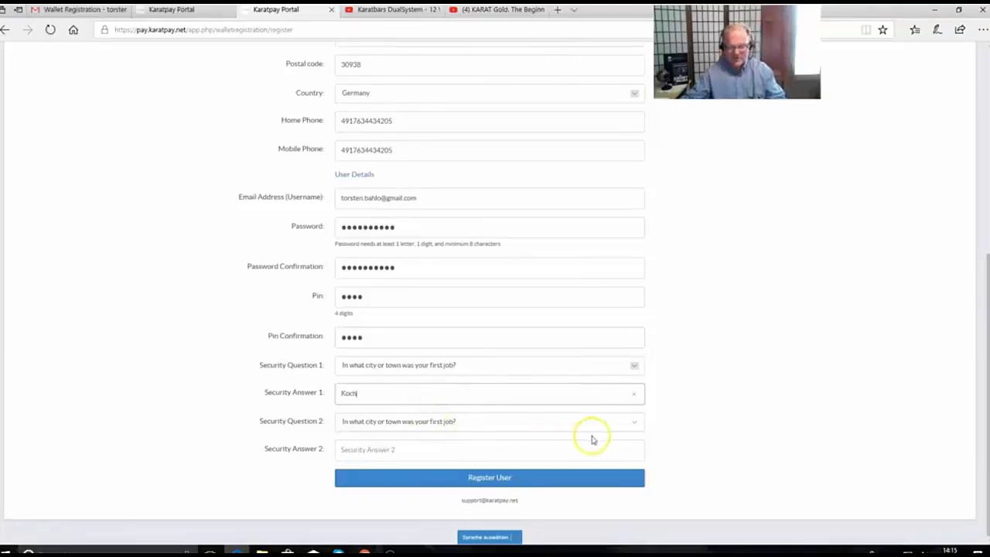
- Set Security Question 2 to grandmother's maiden name, answer it, and register the user
{"action": "left_click", "coordinate": [634, 424]}
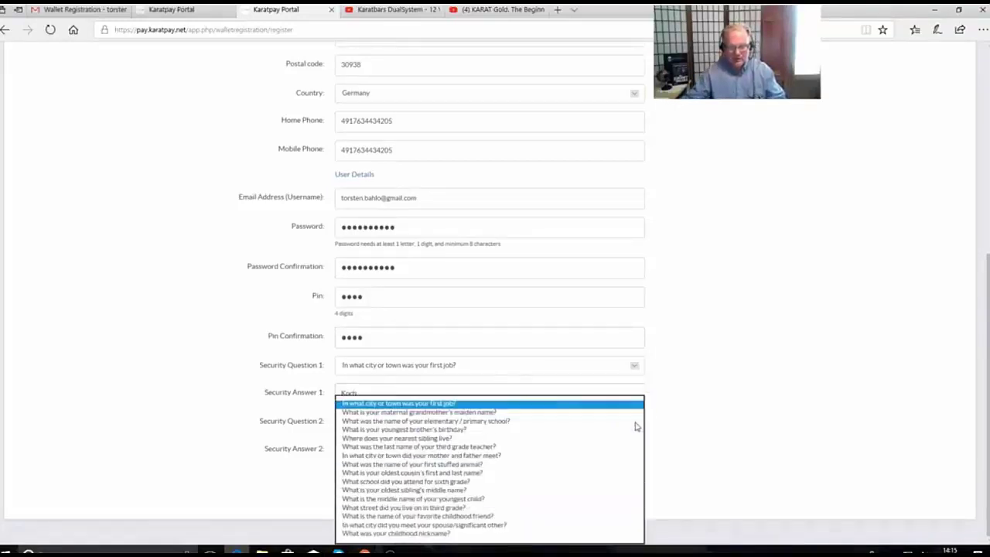
{"action": "left_click", "coordinate": [483, 413]}
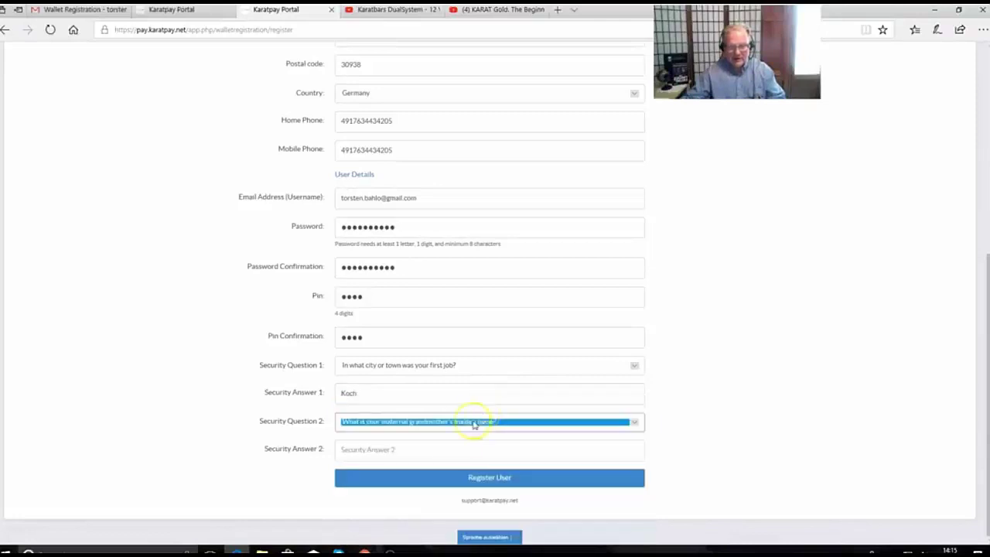
{"action": "left_click", "coordinate": [428, 450]}
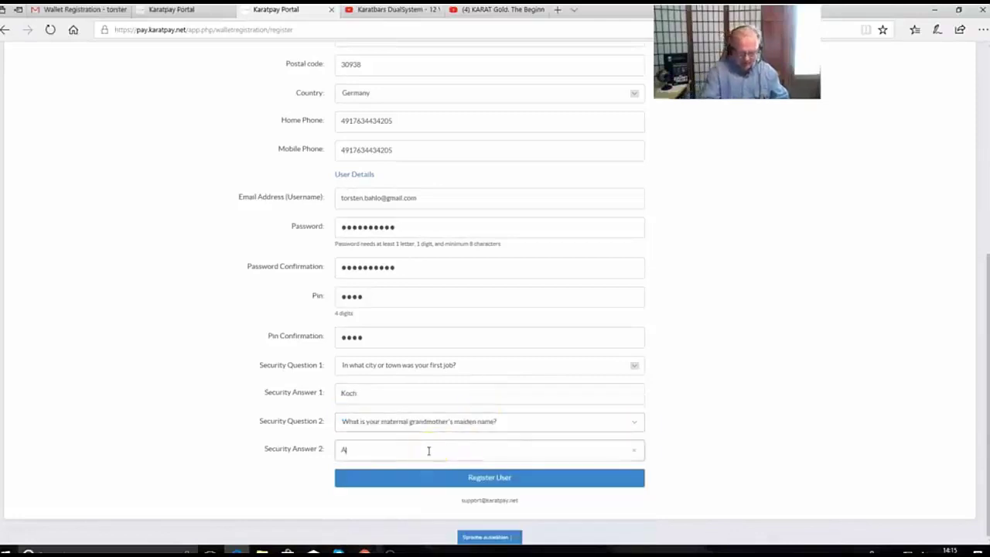
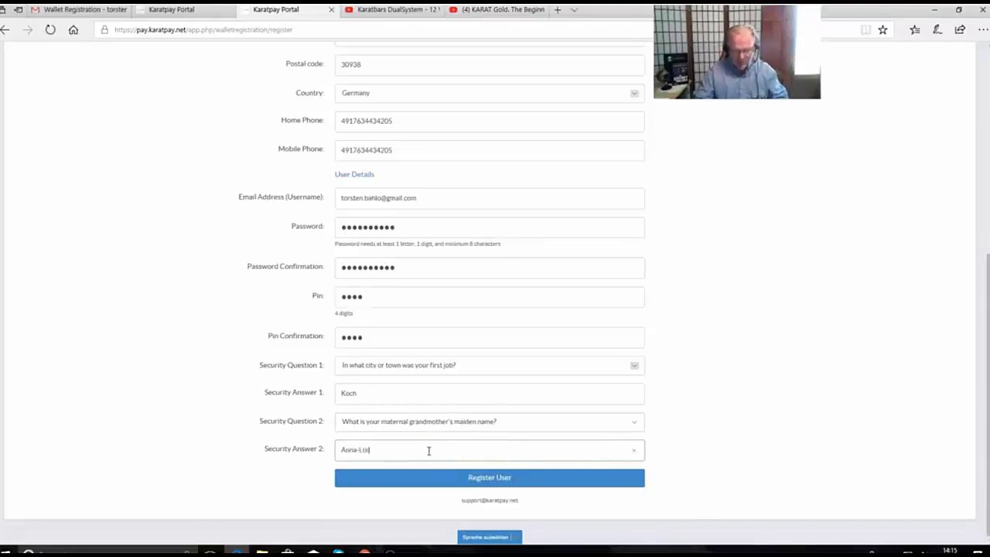
{"action": "left_click", "coordinate": [540, 482]}
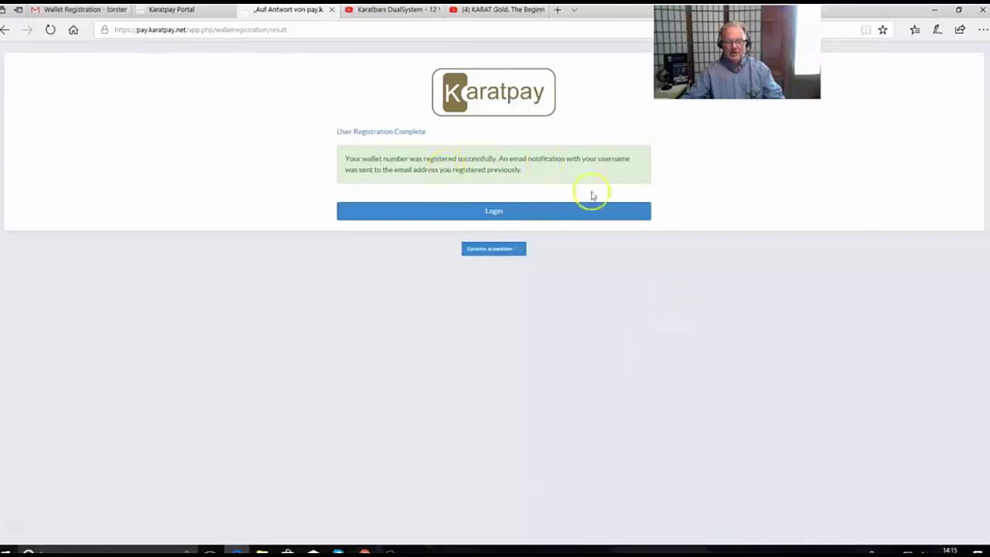
- Log in to Karatpay with the registered account e-mail and password
{"action": "left_click", "coordinate": [537, 213]}
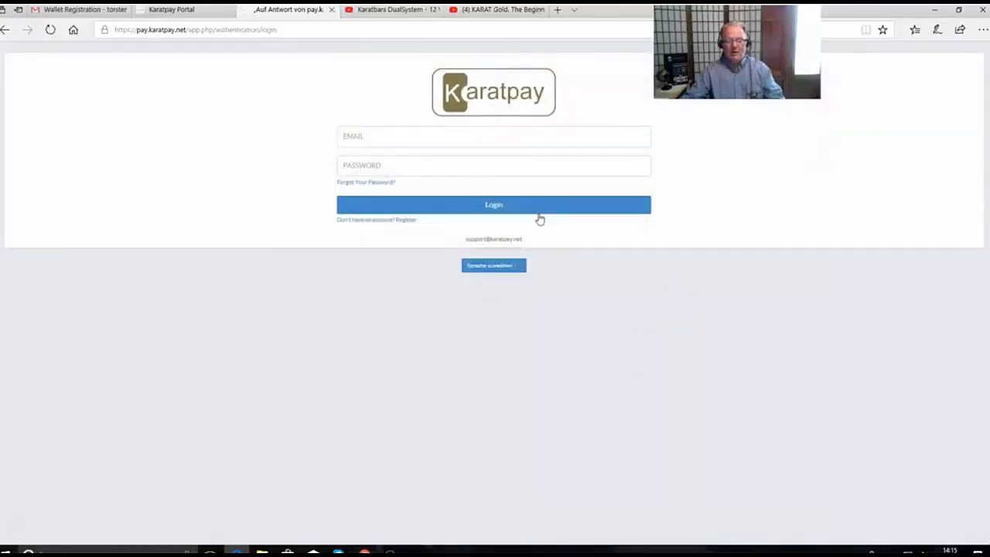
{"action": "left_click", "coordinate": [403, 139]}
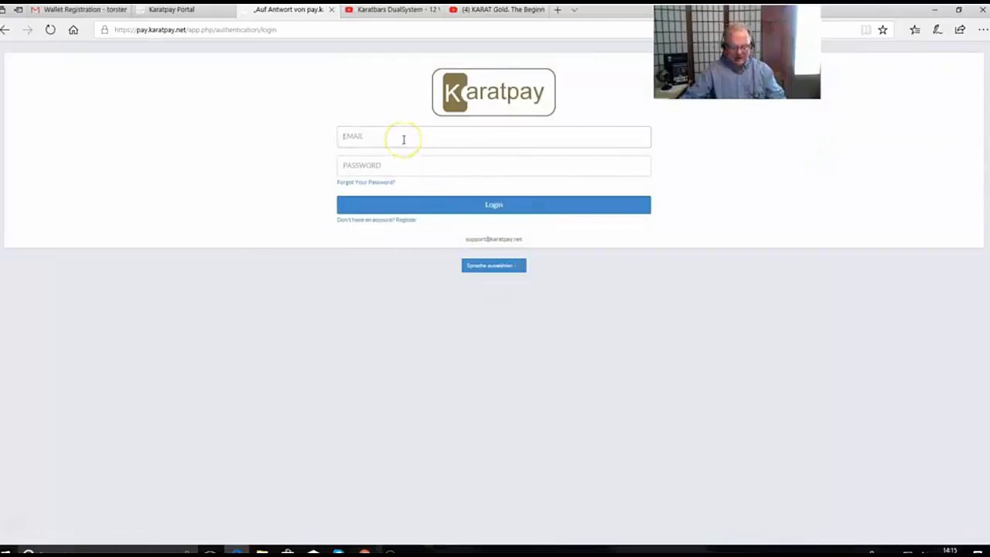
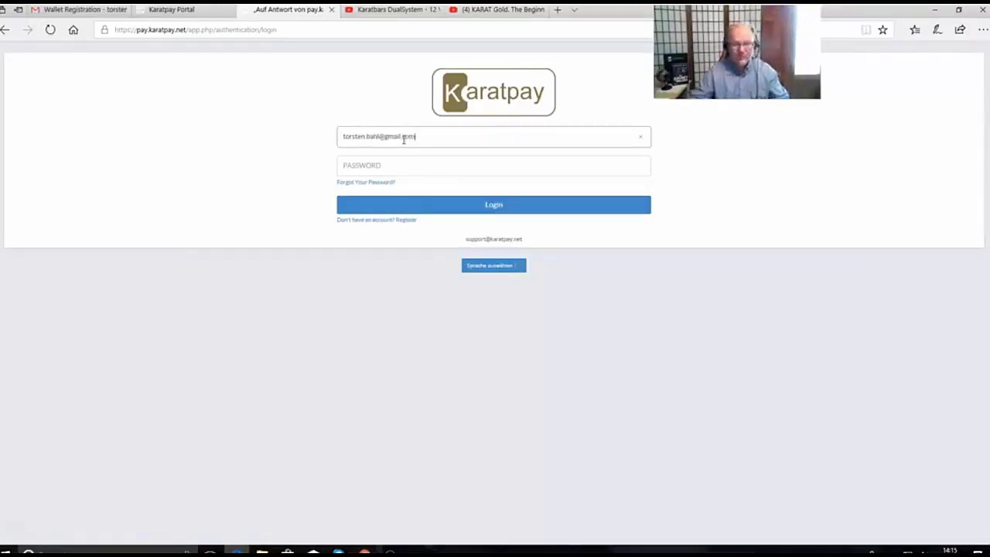
{"action": "left_click", "coordinate": [392, 163]}
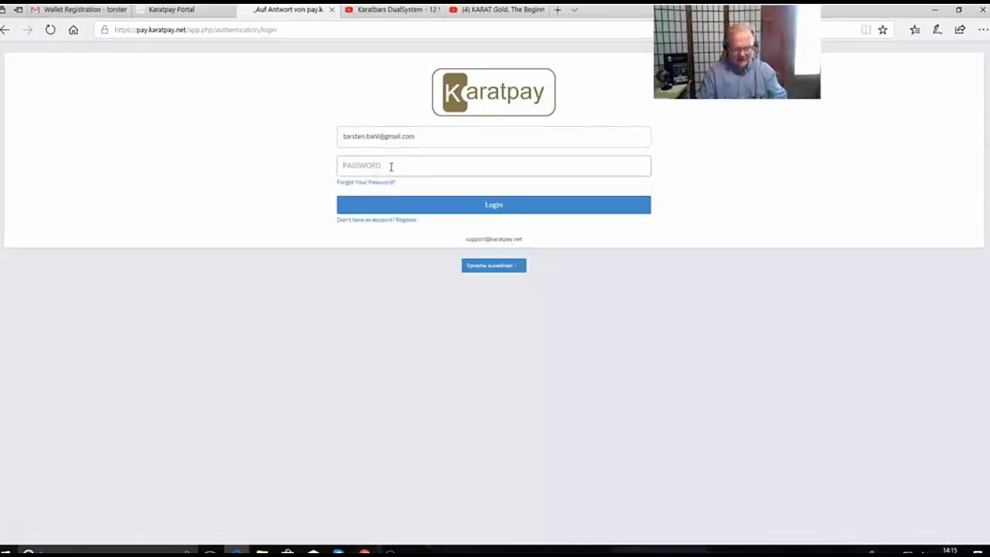
{"action": "type", "text": "****"}
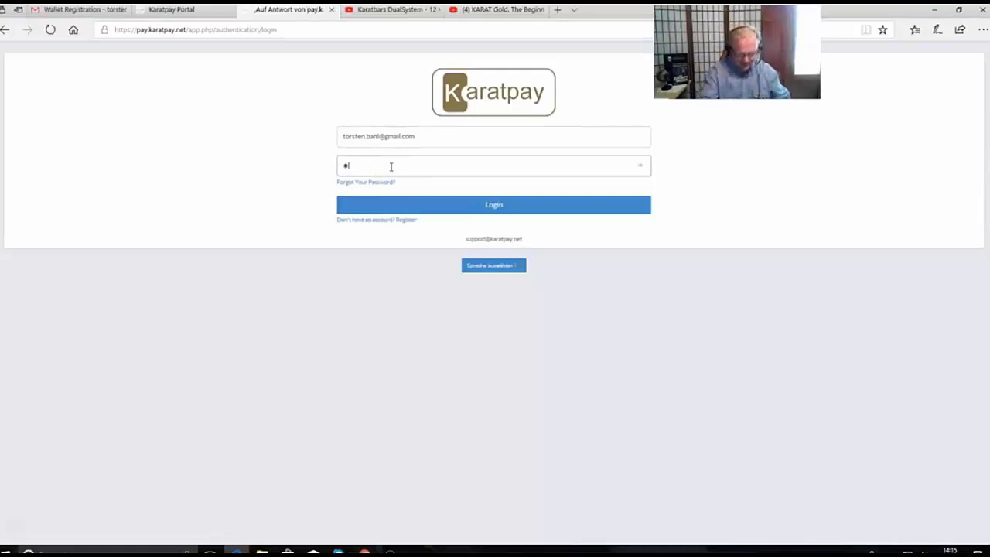
{"action": "type", "text": "******"}
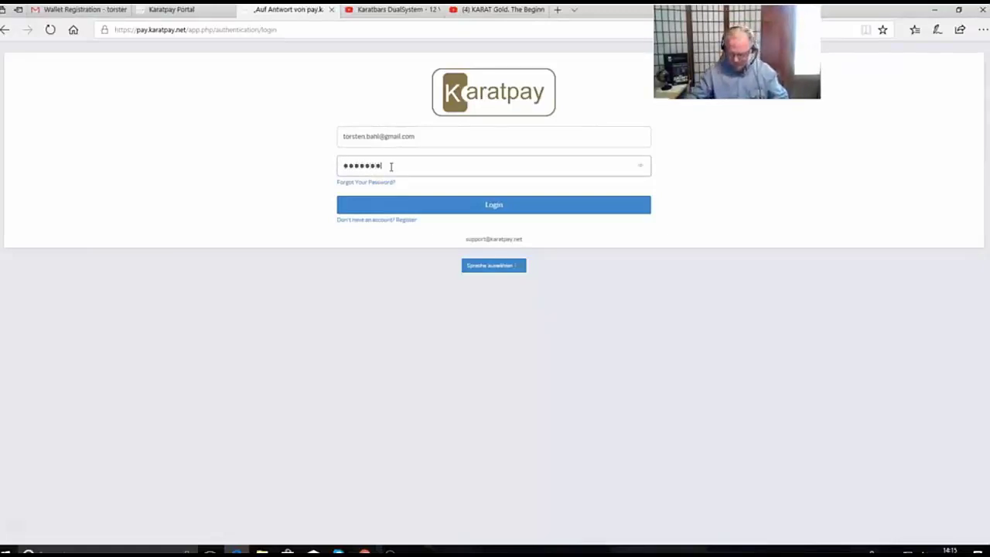
{"action": "left_click", "coordinate": [486, 204]}
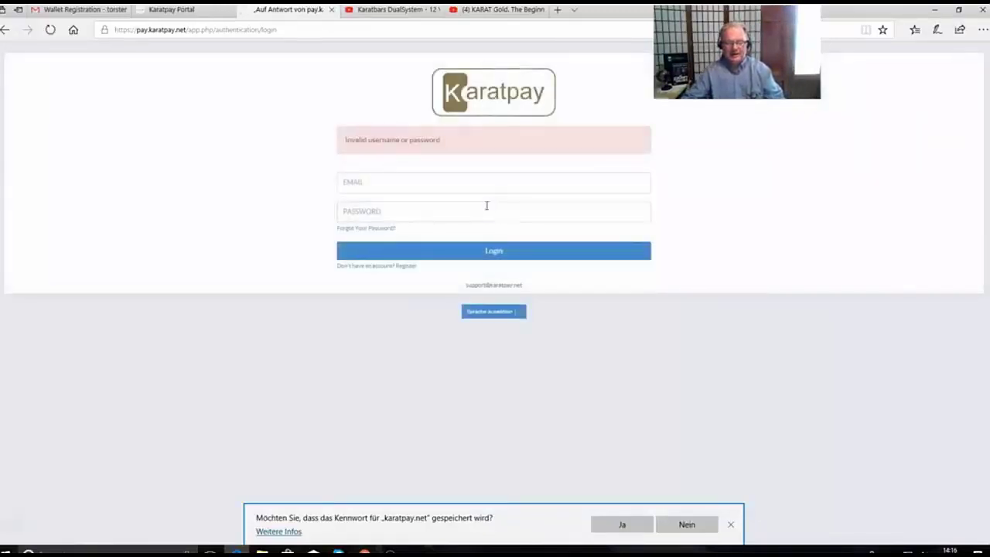
- Sign in to Karatpay and highlight the new wallet number under Account Balances
{"action": "left_click", "coordinate": [486, 205]}
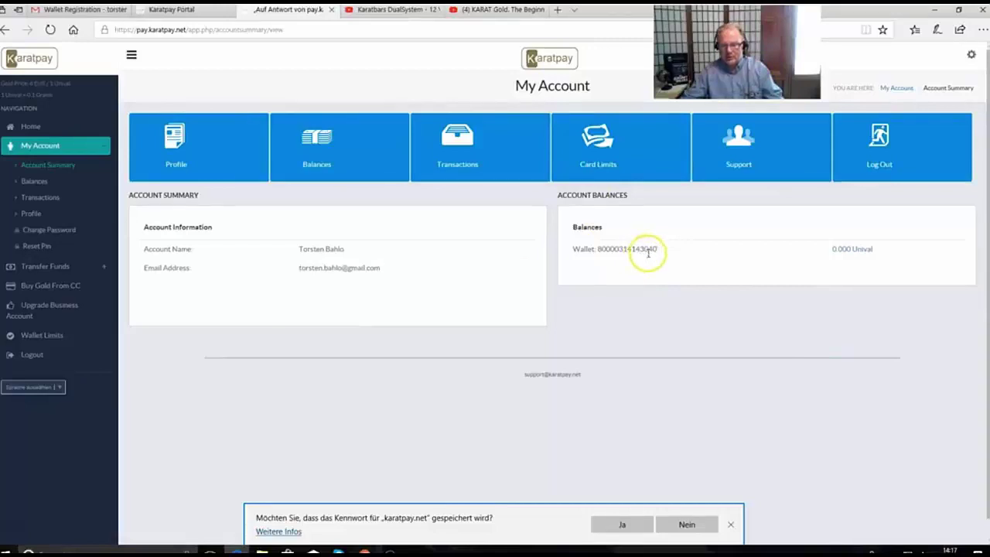
{"action": "left_click_drag", "start_coordinate": [657, 249], "coordinate": [642, 252]}
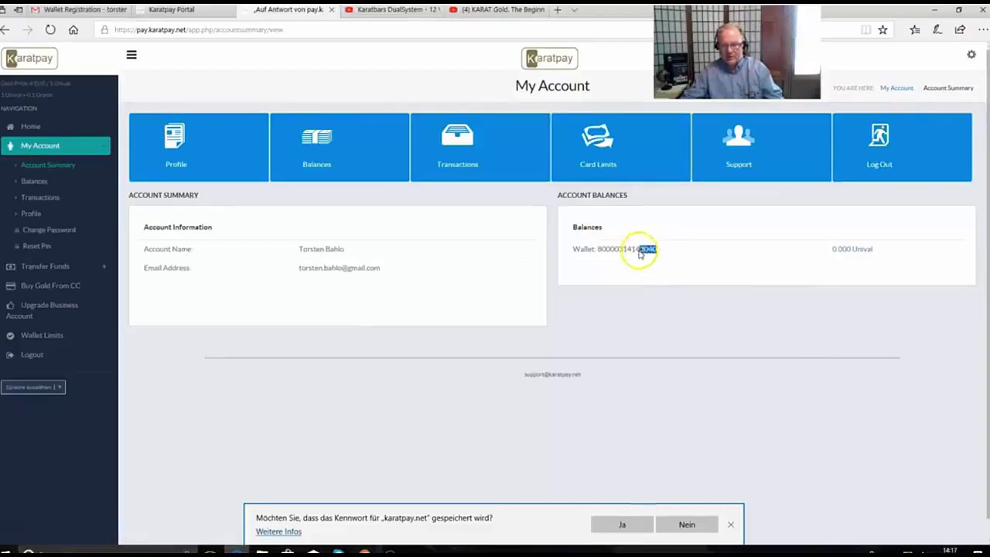
{"action": "left_click", "coordinate": [666, 259]}
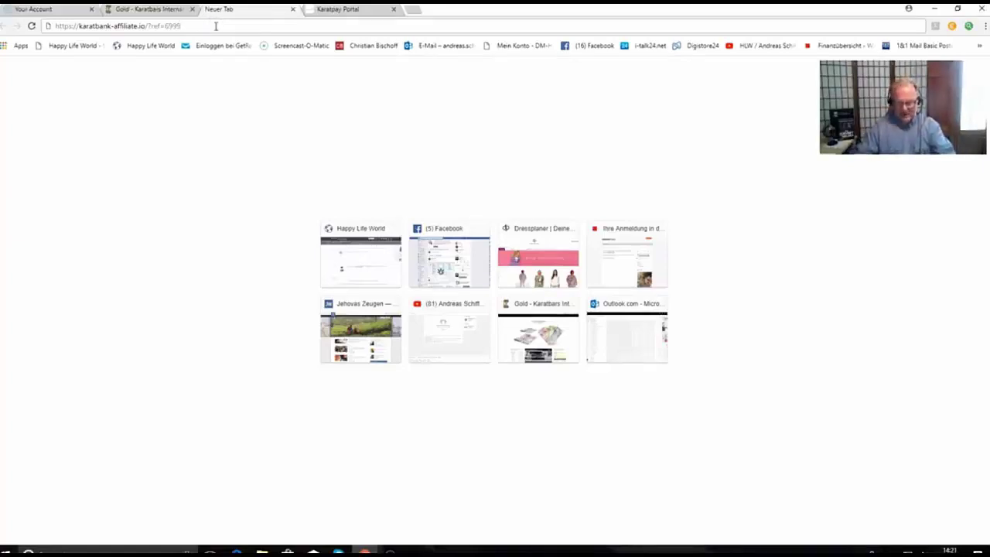
- Load the KaratBank affiliate referral address and go to Affiliate Registration
{"action": "key", "text": "Return"}
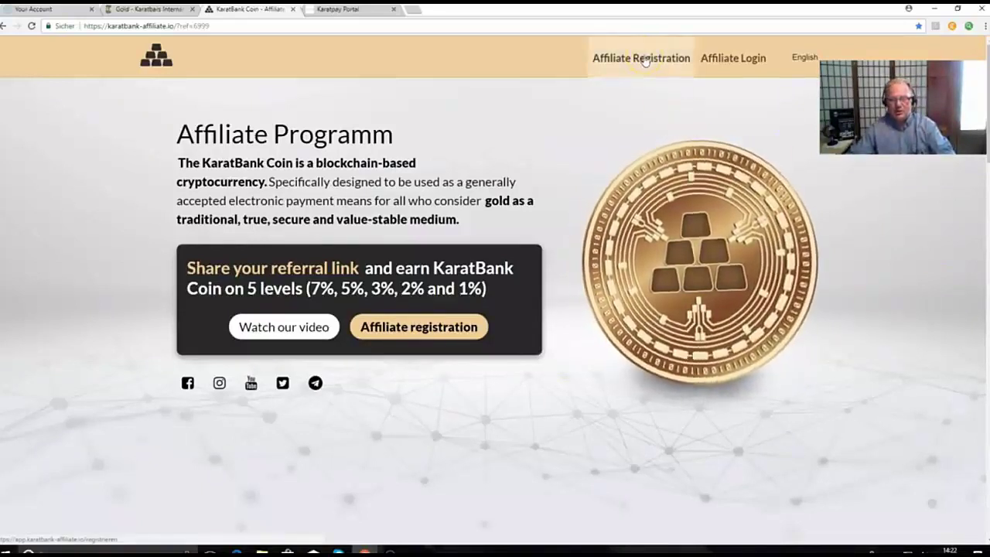
{"action": "left_click", "coordinate": [442, 333]}
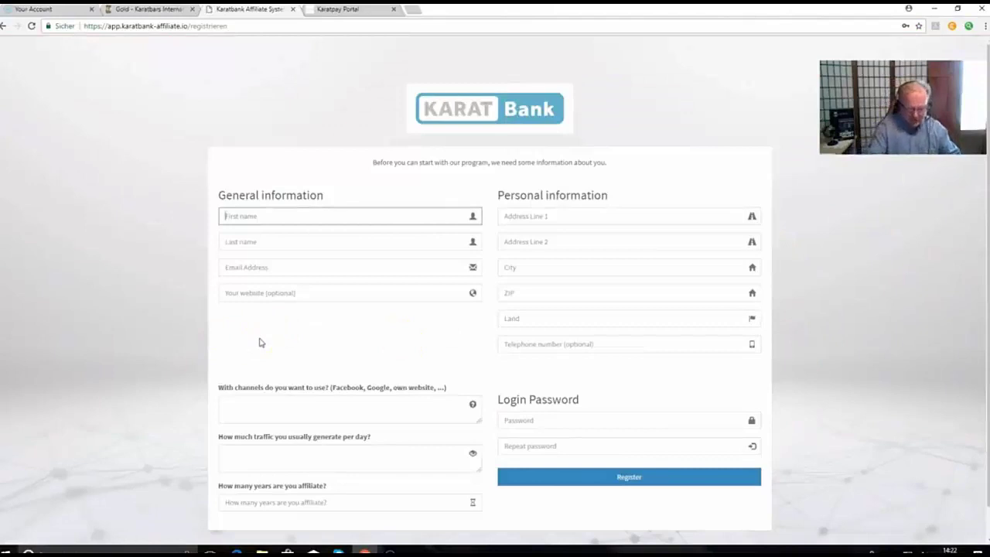
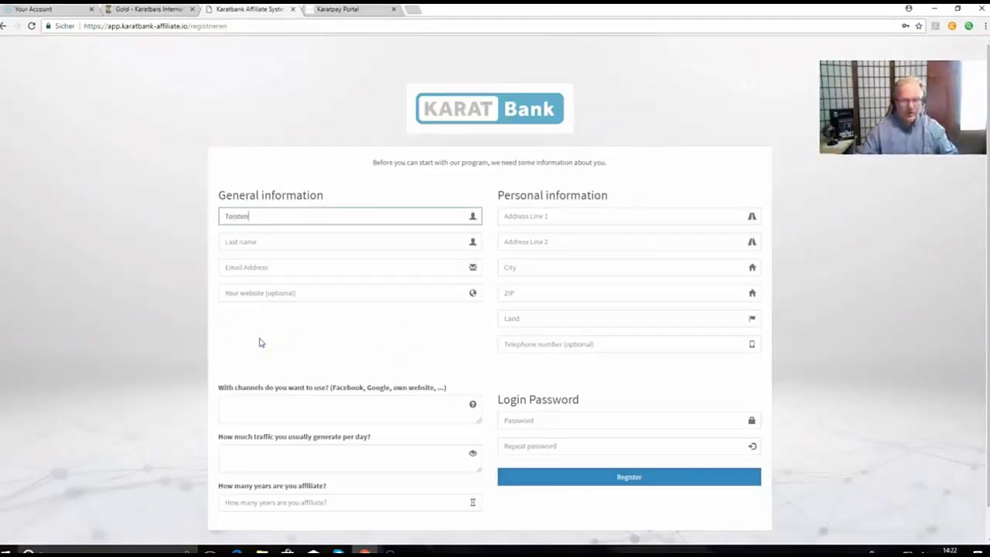
- Enter the first name, last name and e-mail address in the registration form
{"action": "left_click", "coordinate": [269, 241]}
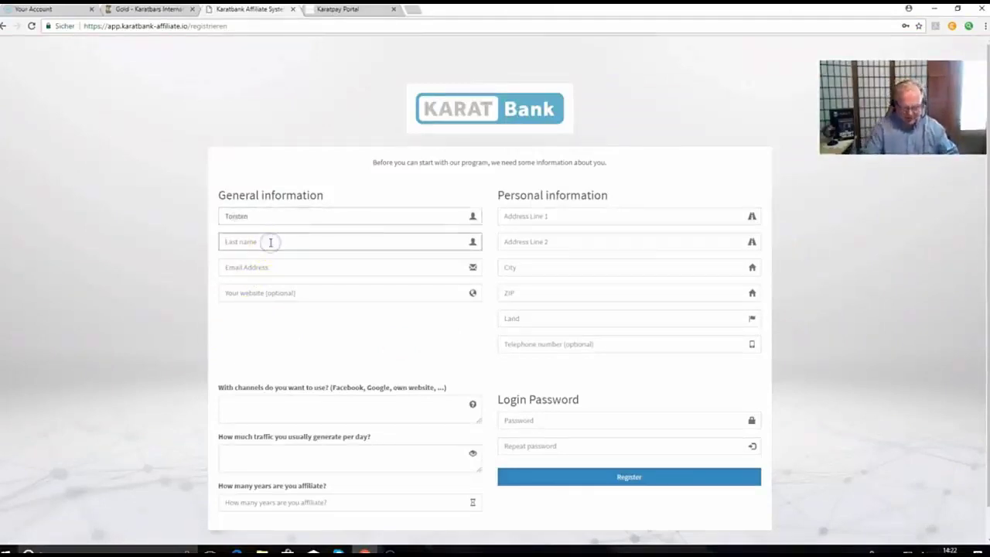
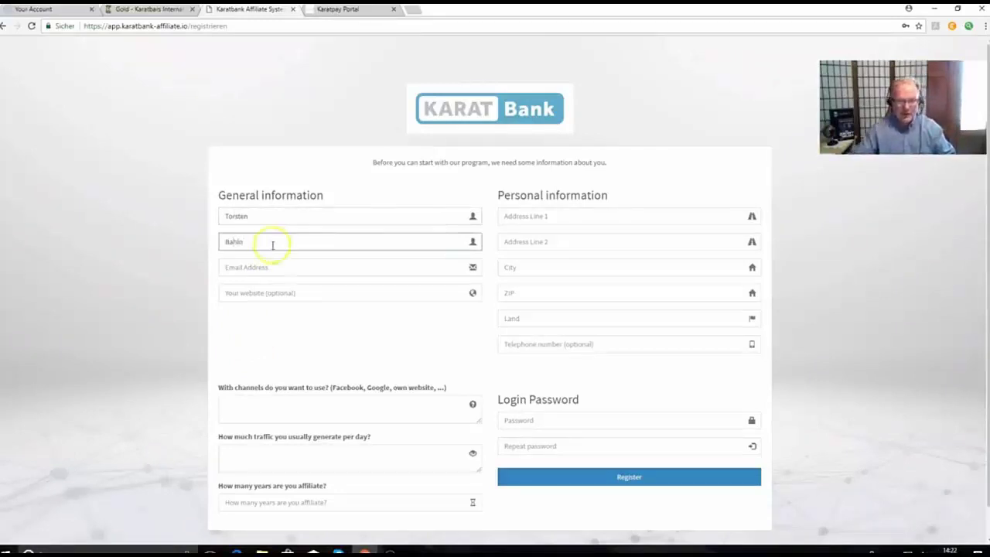
{"action": "left_click", "coordinate": [269, 266]}
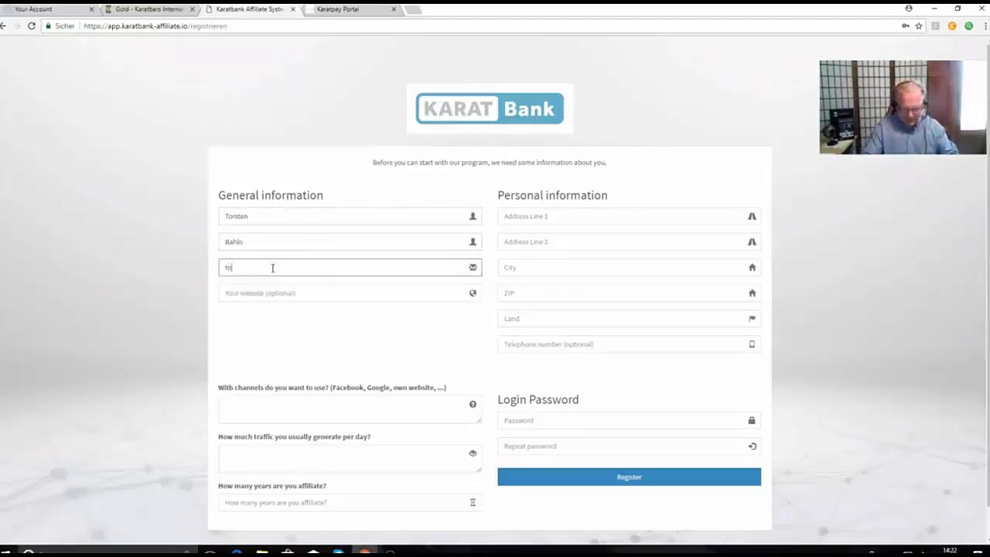
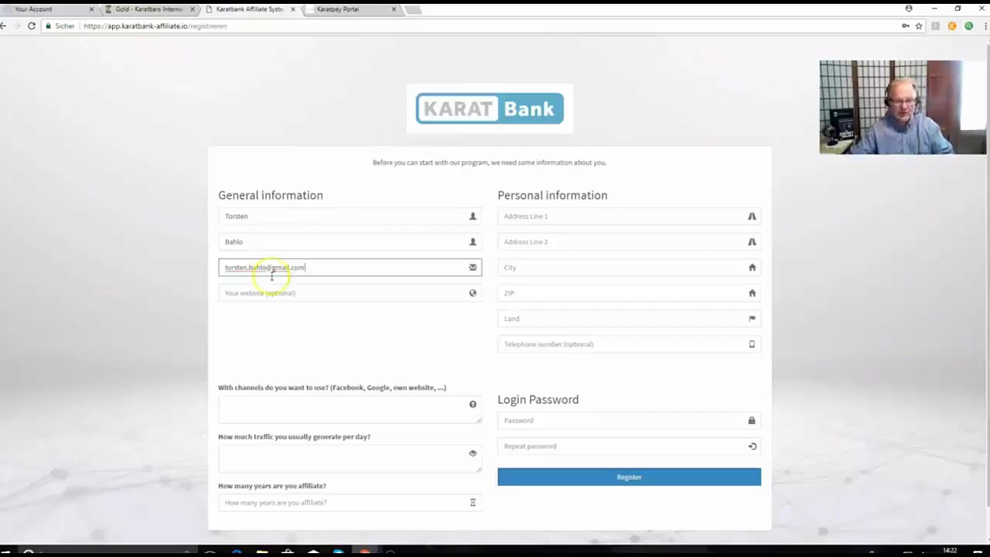
- Fill in the street address, city, postcode and country Deutschland
{"action": "left_click", "coordinate": [561, 217]}
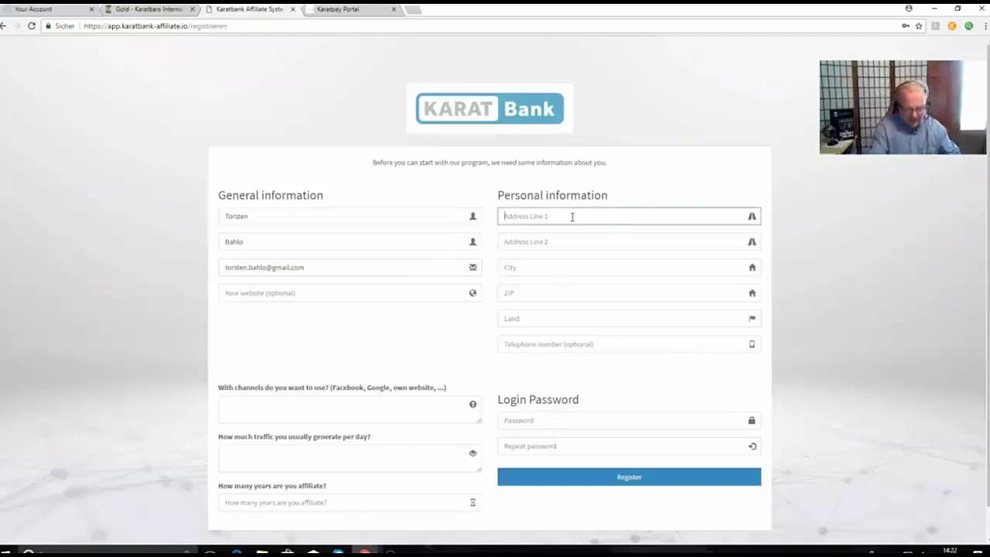
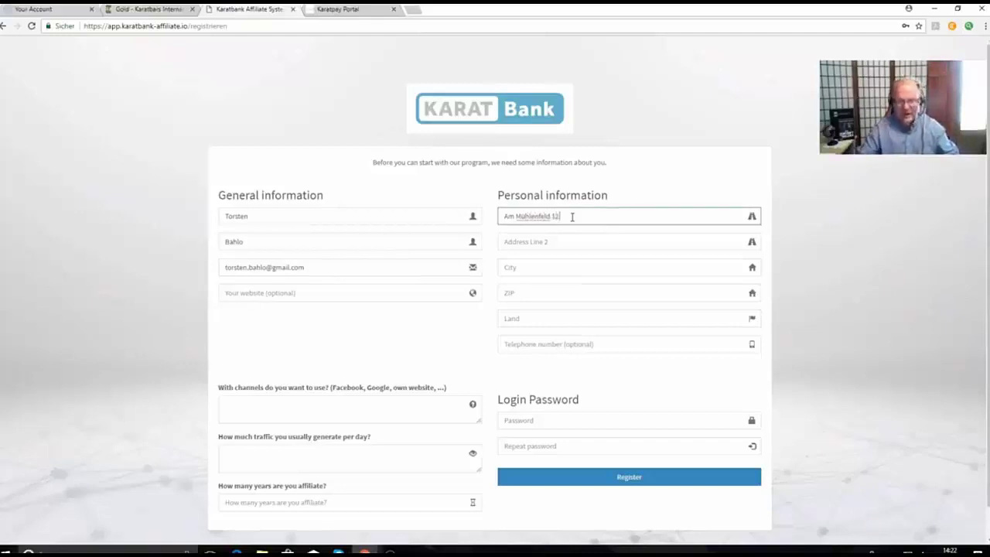
{"action": "left_click", "coordinate": [556, 263]}
{"action": "left_click", "coordinate": [535, 266]}
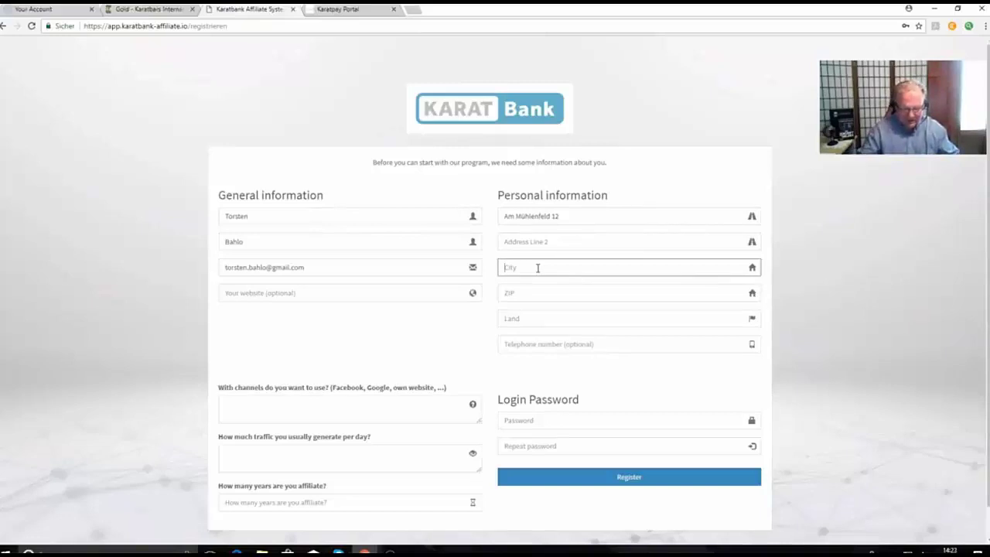
{"action": "type", "text": "Burgw"}
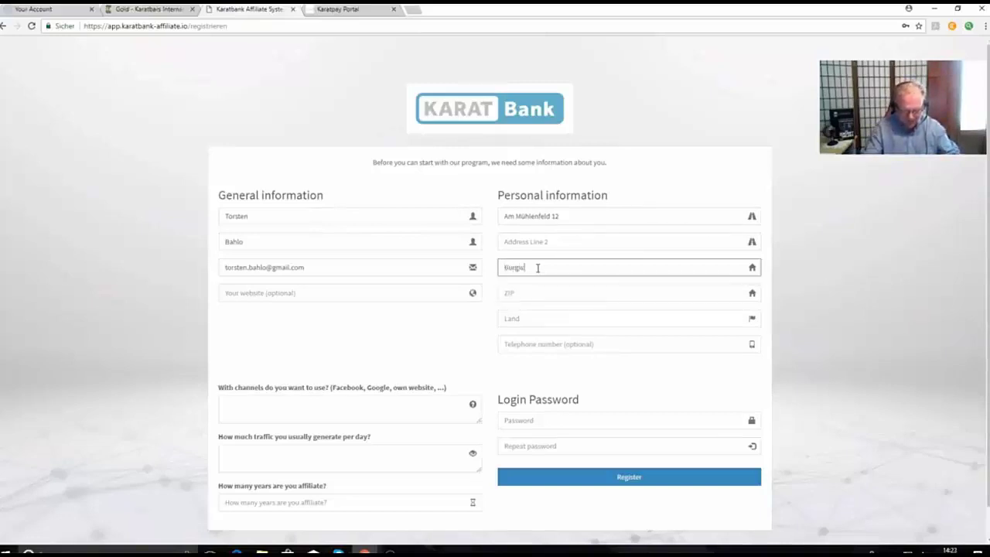
{"action": "type", "text": "edel"}
{"action": "left_click", "coordinate": [533, 292]}
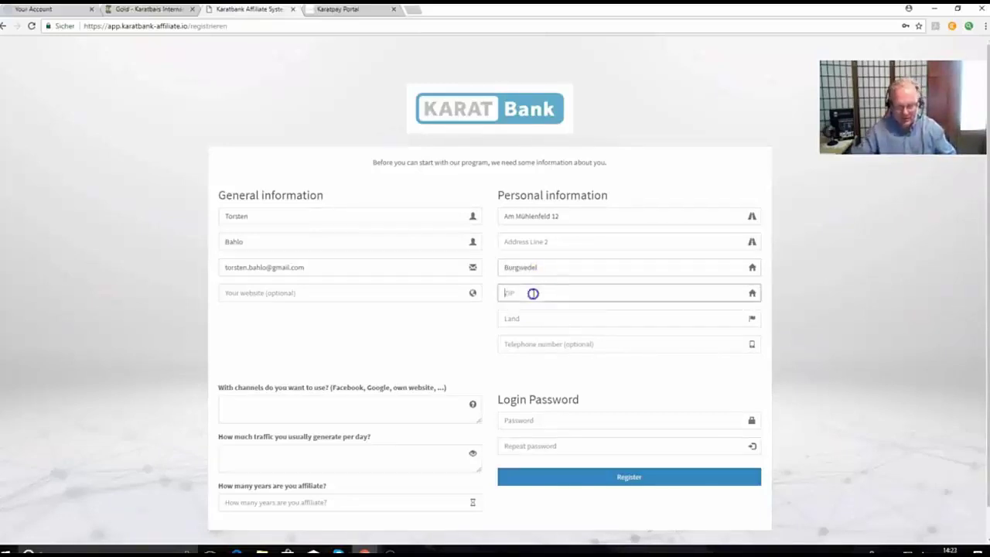
{"action": "type", "text": "30"}
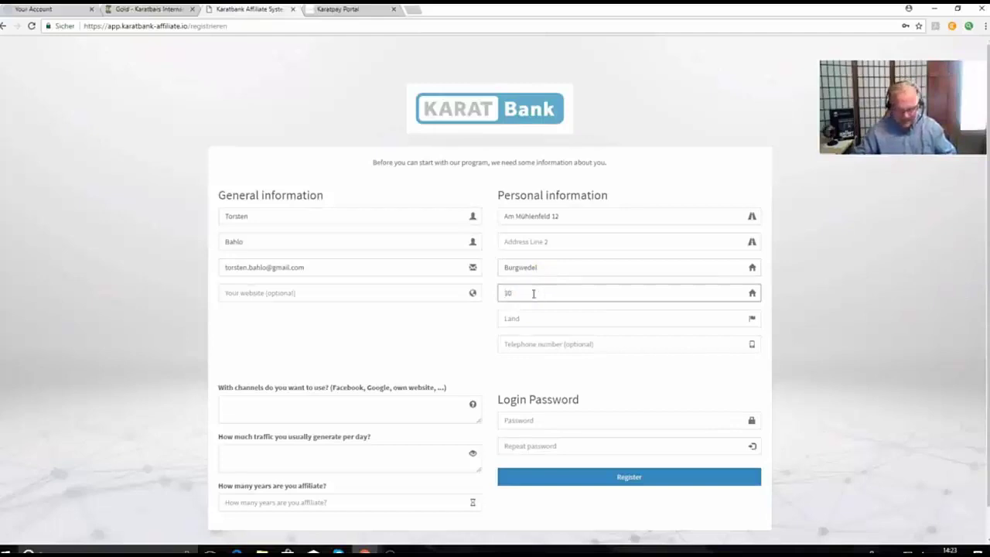
{"action": "type", "text": "938"}
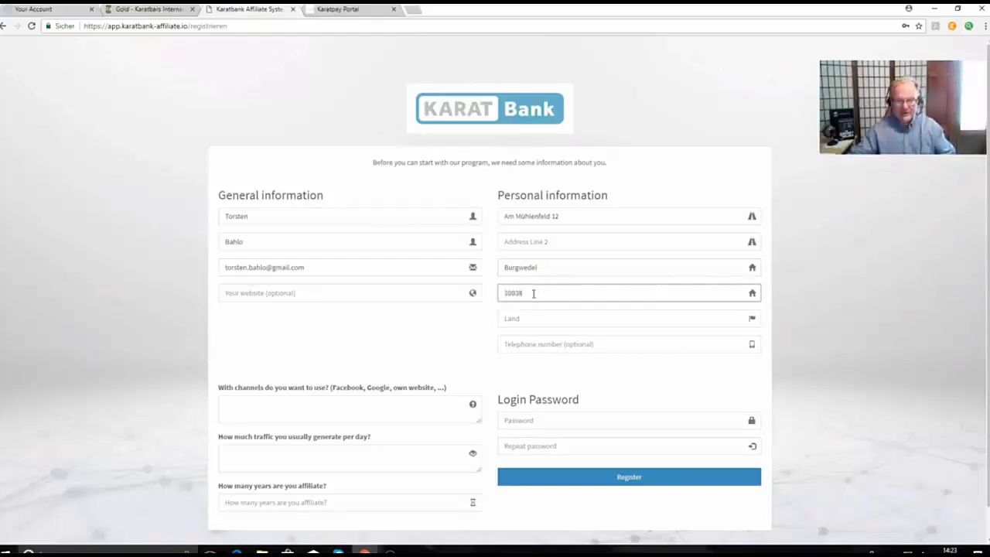
{"action": "left_click", "coordinate": [529, 326]}
{"action": "type", "text": "D"}
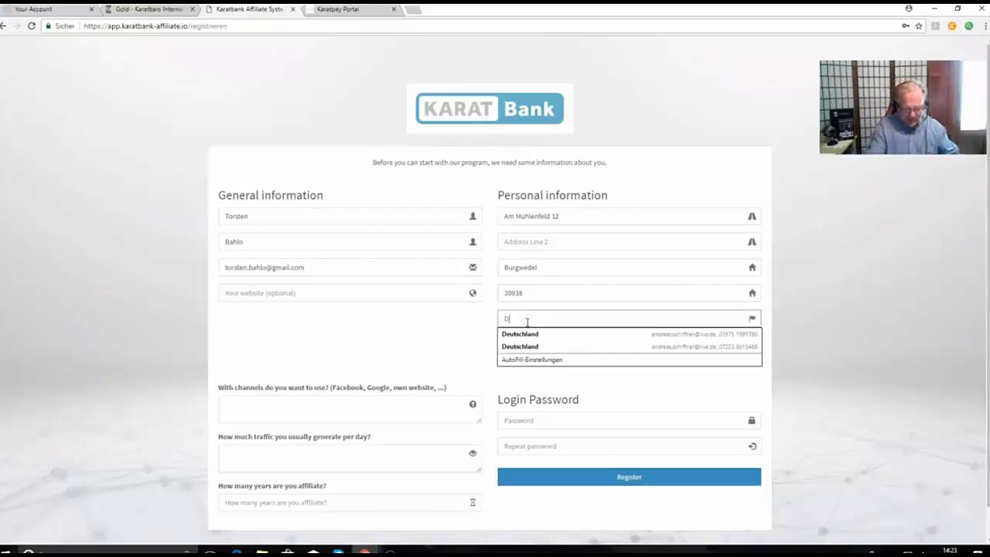
{"action": "type", "text": "eutschland"}
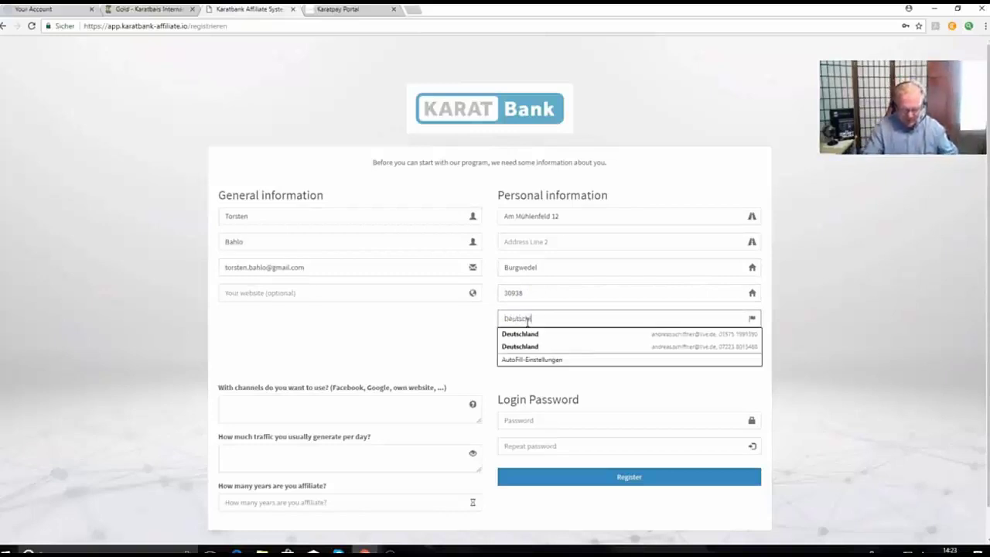
{"action": "left_click", "coordinate": [454, 330]}
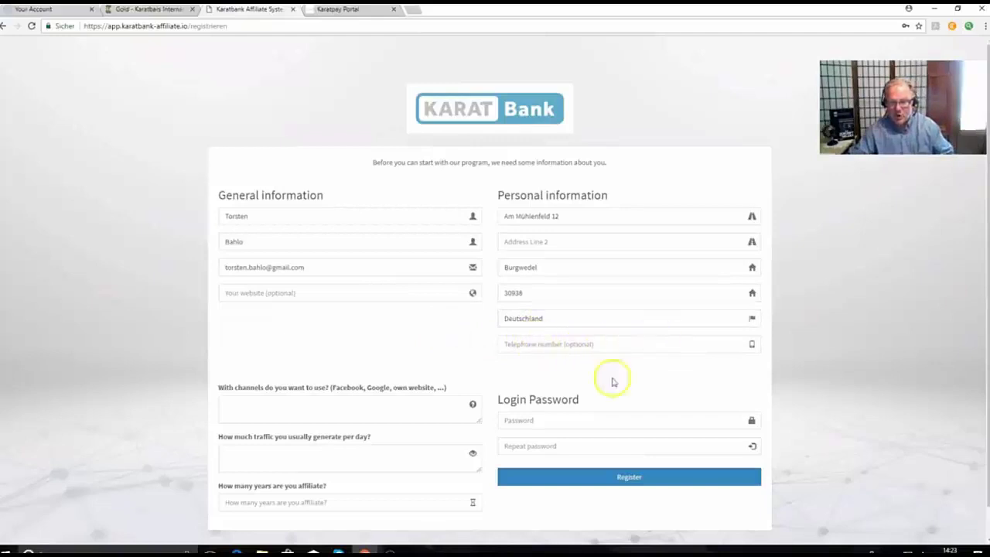
- Enter the login password and repeat it in the confirmation field
{"action": "left_click", "coordinate": [571, 418]}
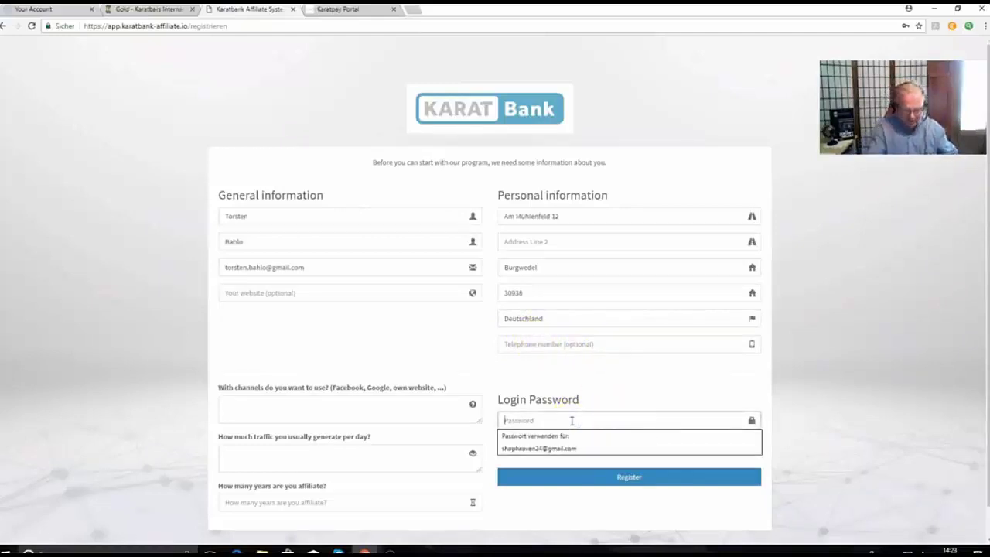
{"action": "type", "text": "••••••"}
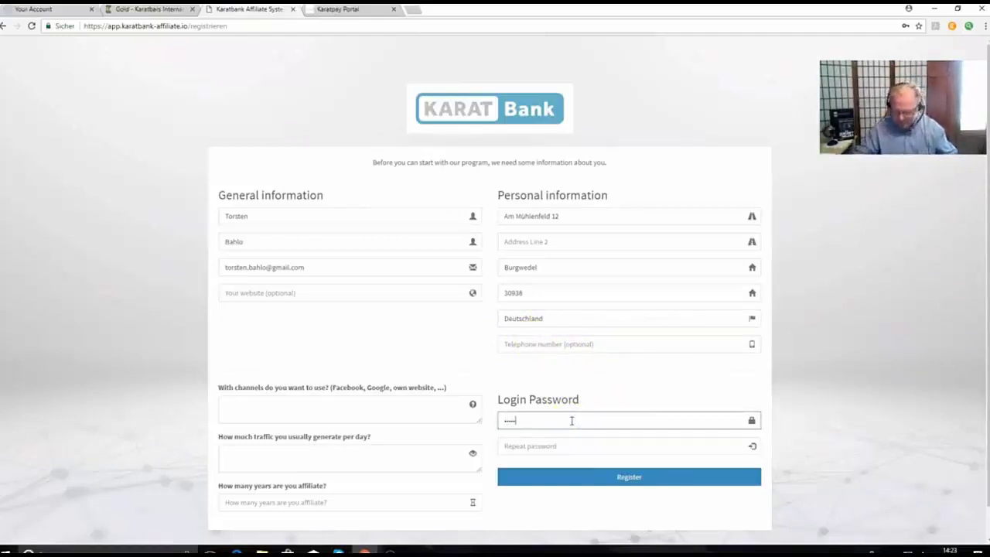
{"action": "type", "text": "••"}
{"action": "left_click", "coordinate": [563, 443]}
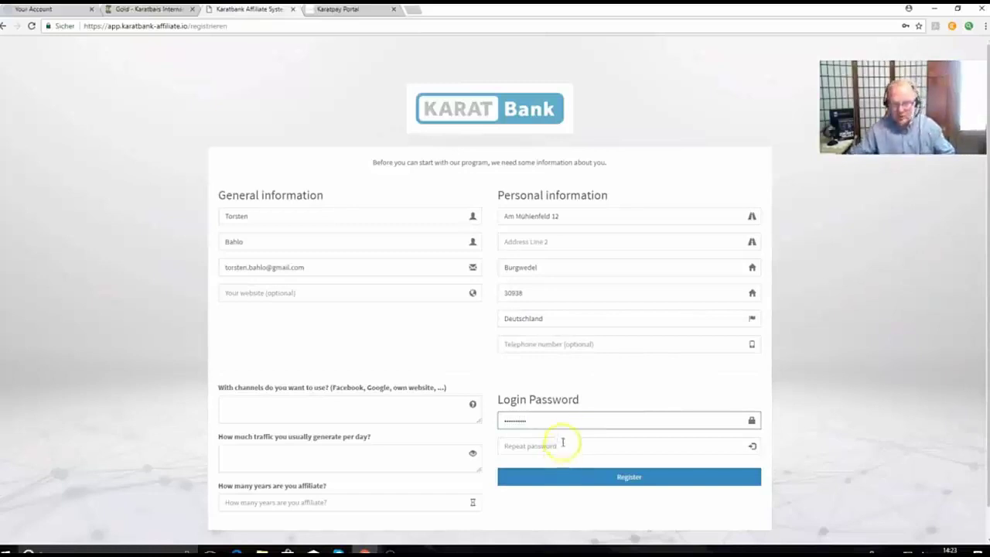
{"action": "type", "text": "•••••"}
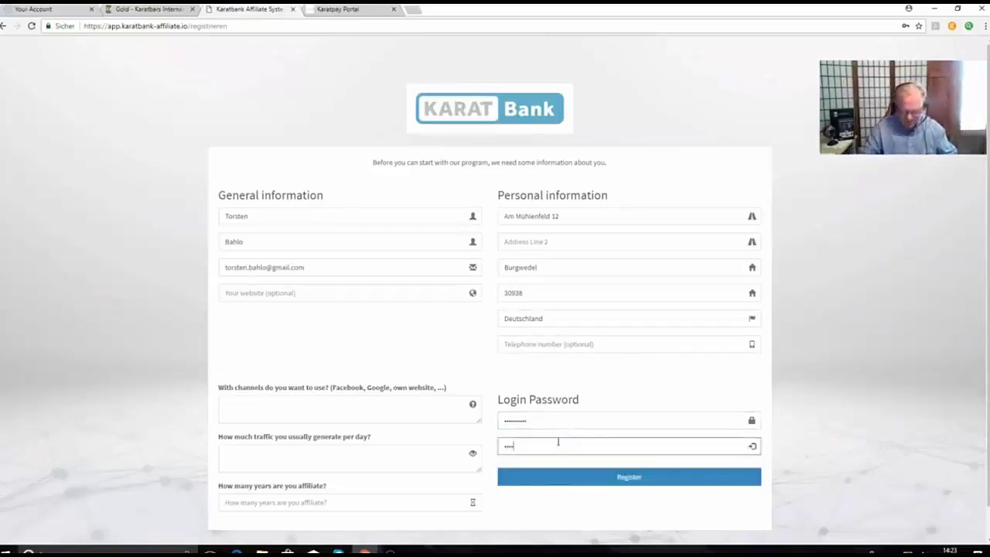
{"action": "type", "text": "•••••"}
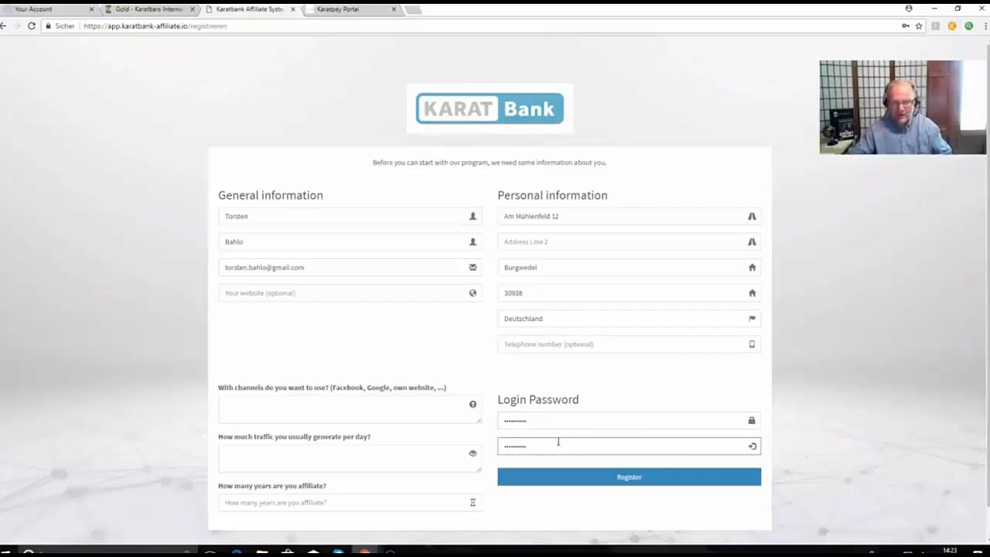
- Register, then log in with the corrected e-mail address and the account password
{"action": "left_click", "coordinate": [637, 478]}
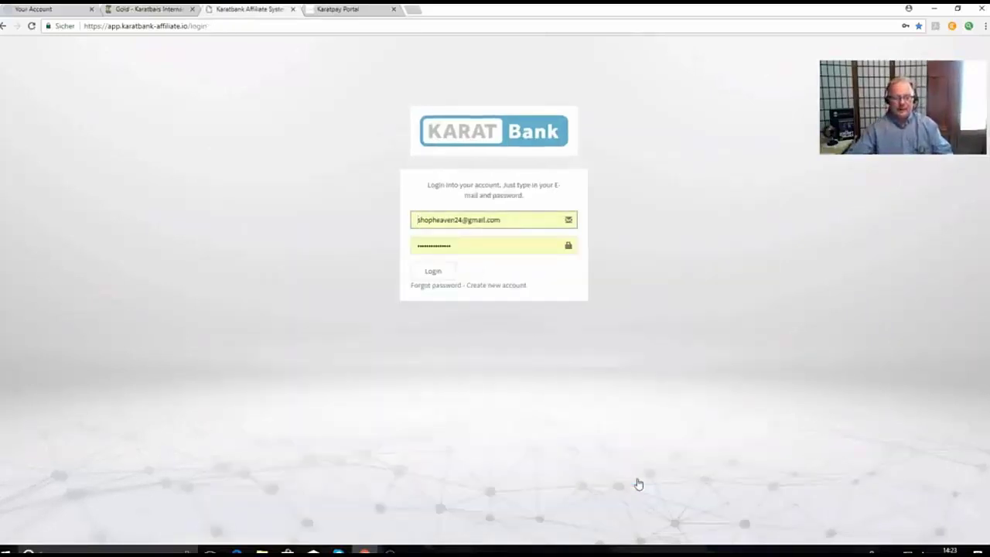
{"action": "left_click_drag", "start_coordinate": [506, 223], "coordinate": [381, 219]}
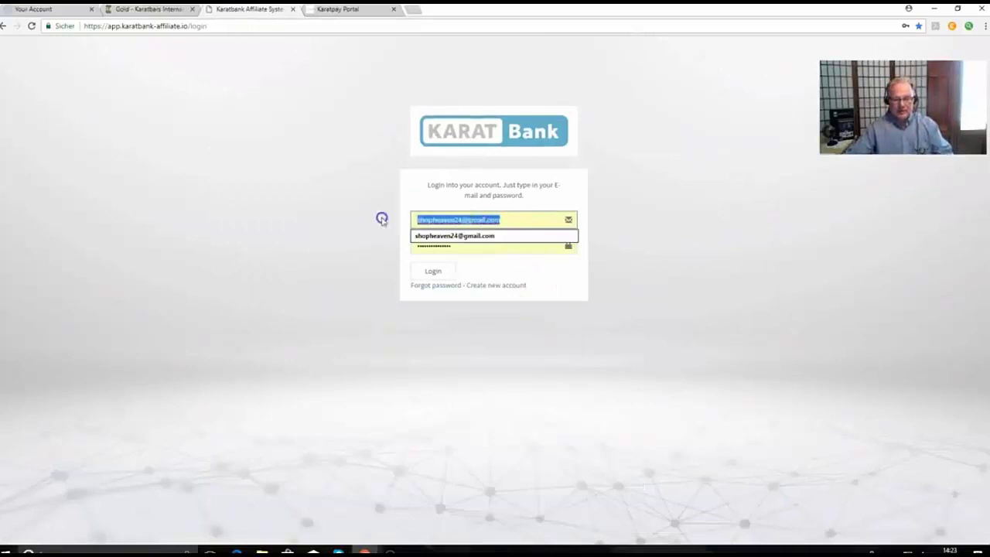
{"action": "key", "text": "BackSpace"}
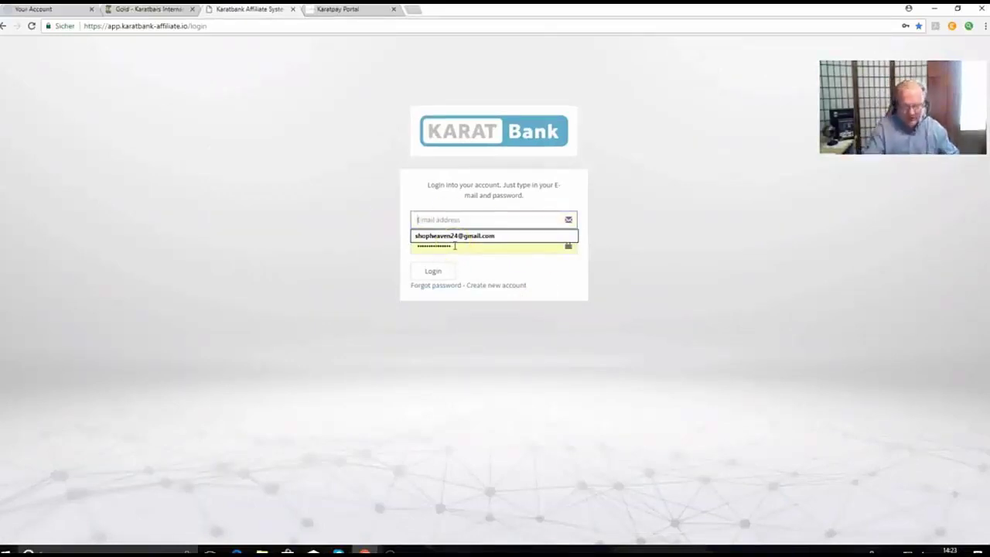
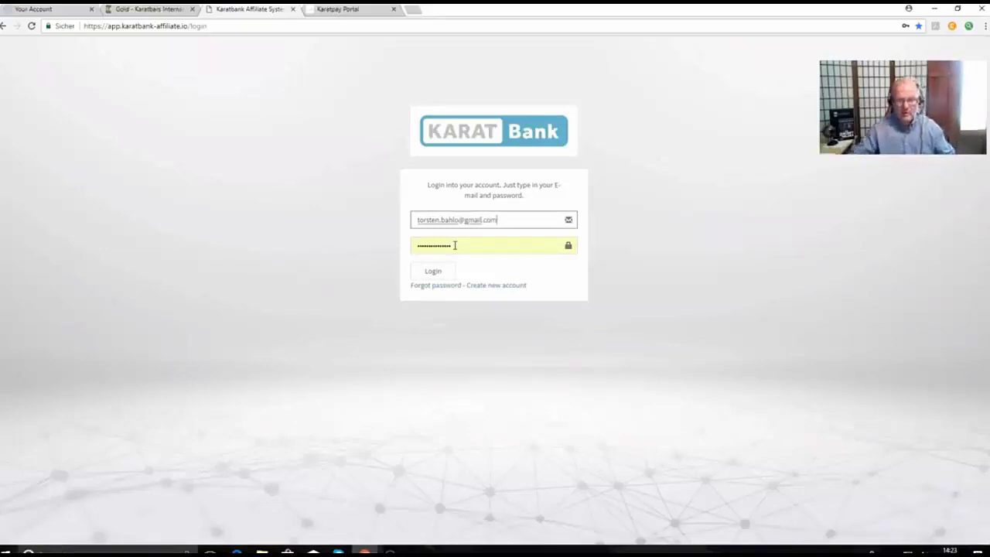
{"action": "key", "text": "Tab"}
{"action": "key", "text": "BackSpace"}
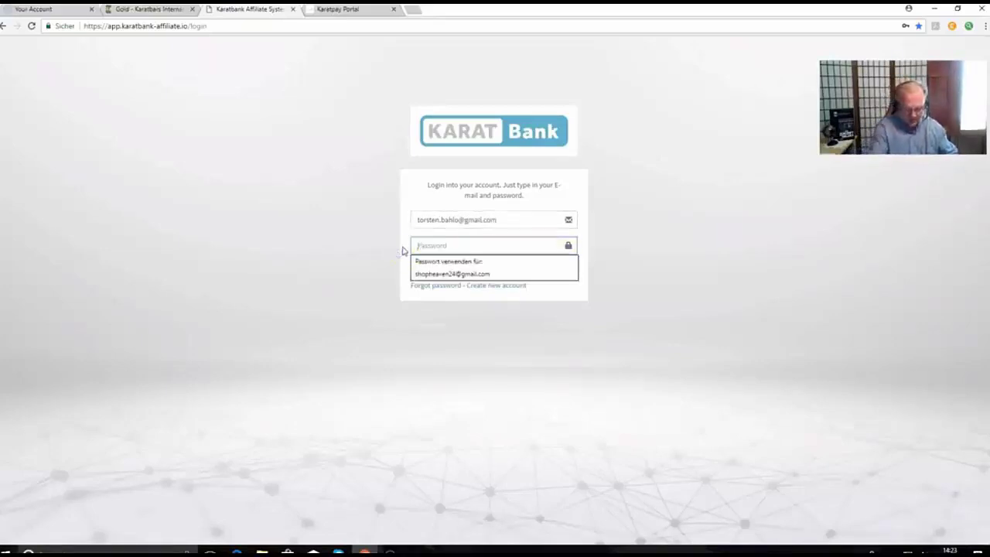
{"action": "type", "text": "••••••••••"}
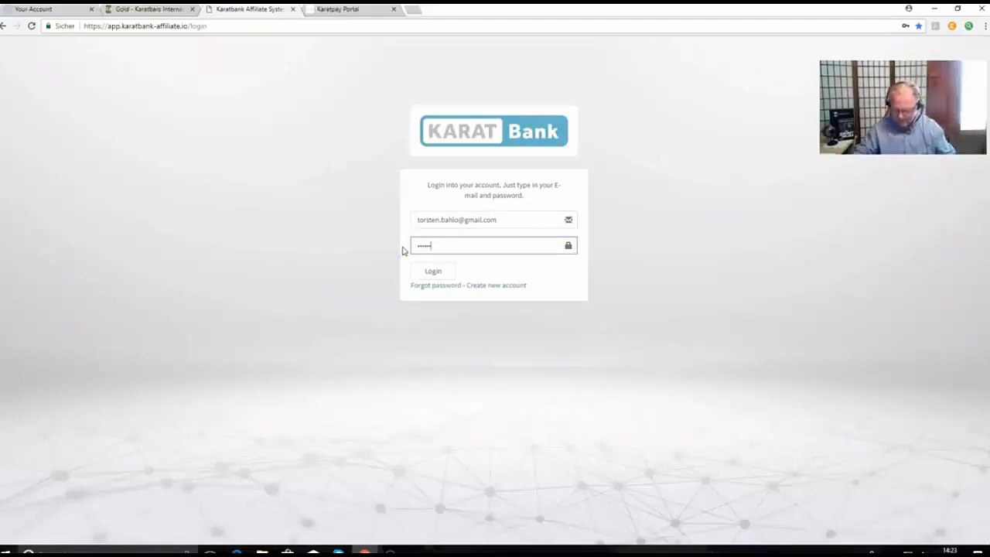
{"action": "left_click", "coordinate": [432, 272]}
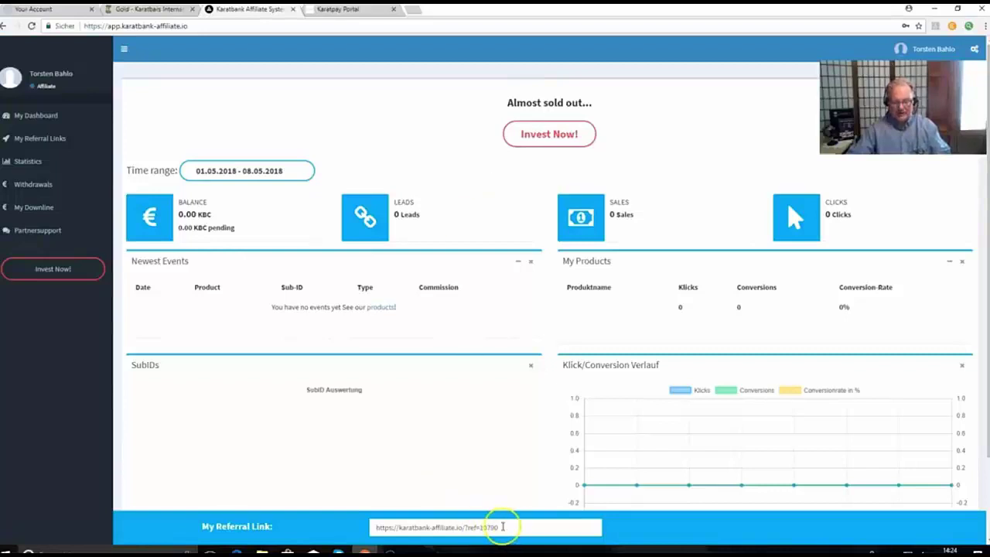
- Highlight the referral link, then use Invest Now! to open karatbank.io in a new tab
{"action": "left_click_drag", "start_coordinate": [504, 527], "coordinate": [370, 531]}
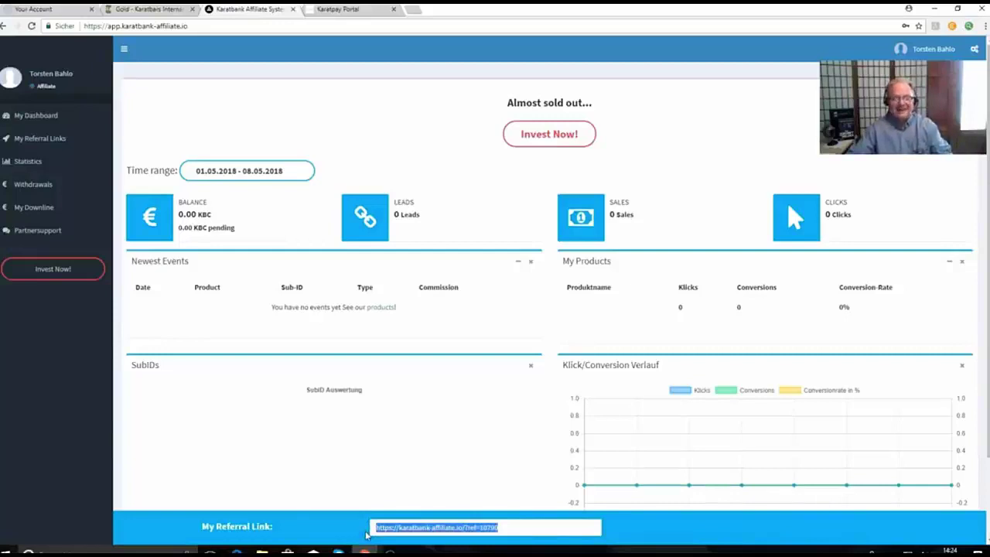
{"action": "left_click", "coordinate": [634, 532]}
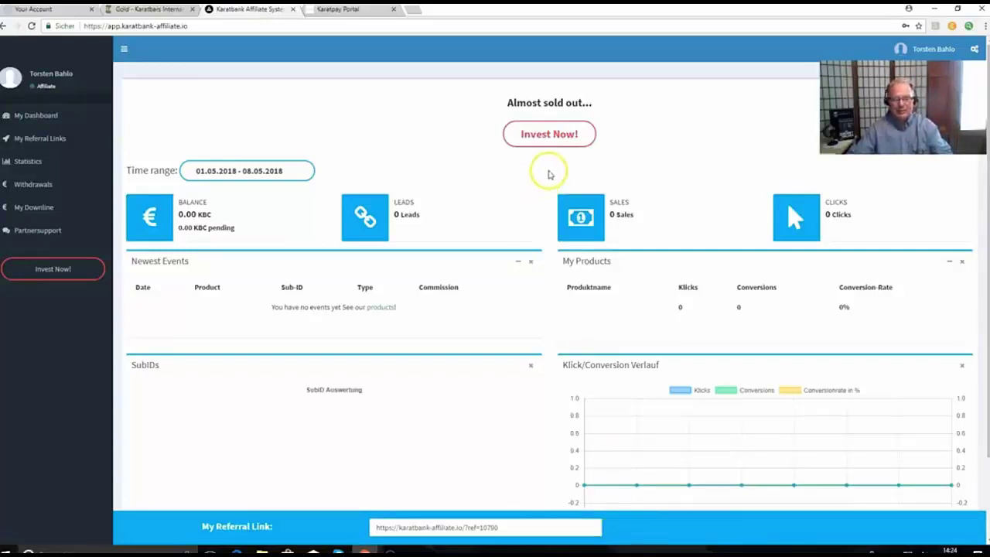
{"action": "left_click", "coordinate": [552, 138]}
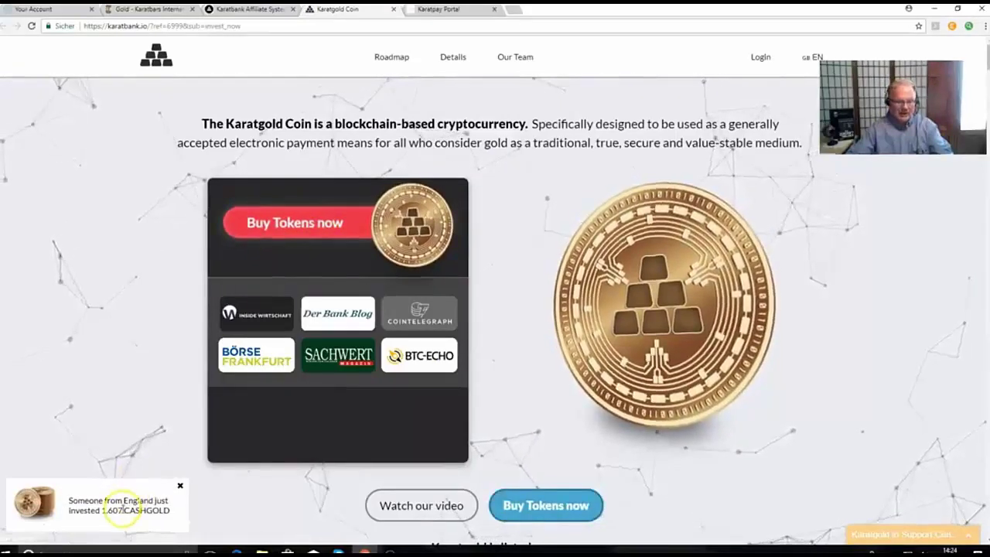
- Choose Buy Tokens now on karatbank.io to reach the ICO registration page
{"action": "left_click", "coordinate": [303, 234]}
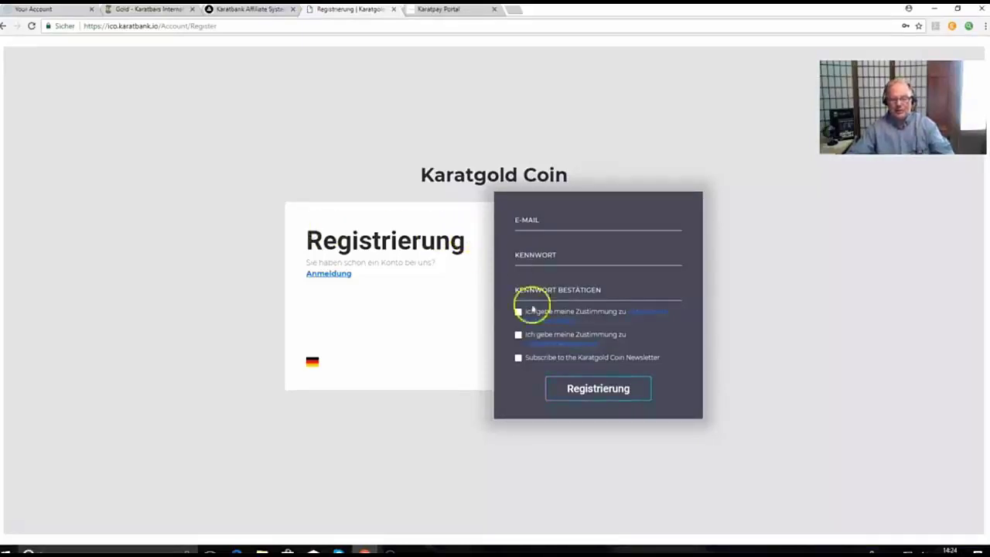
- Enter the account e-mail in E-MAIL and the password in KENNWORT and KENNWORT BESTÄTIGEN
{"action": "left_click", "coordinate": [567, 219]}
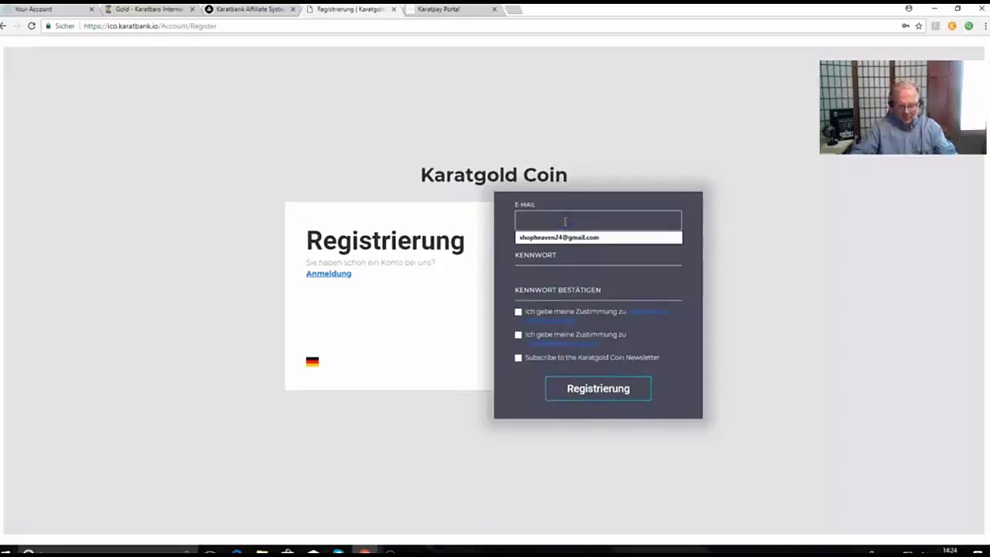
{"action": "type", "text": "t"}
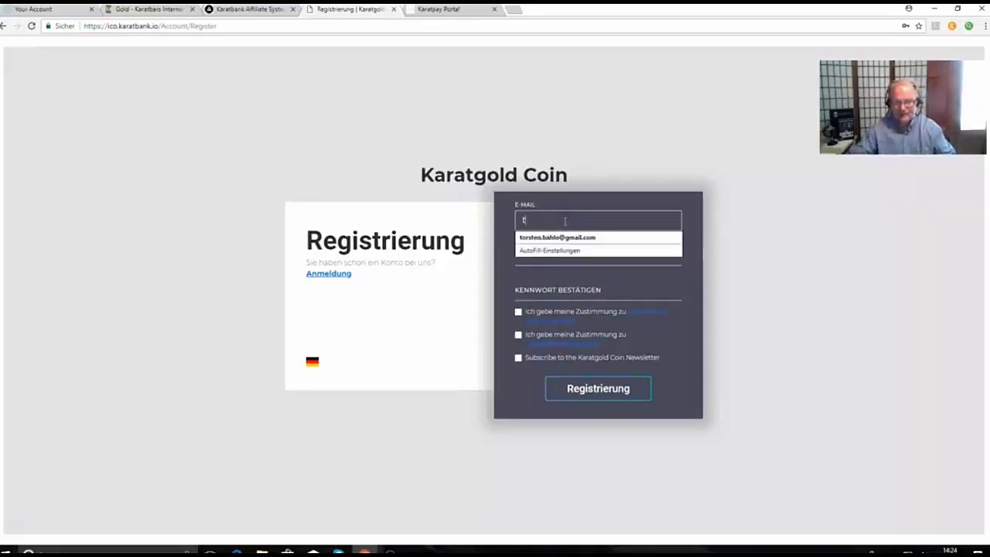
{"action": "left_click", "coordinate": [569, 237]}
{"action": "left_click", "coordinate": [550, 257]}
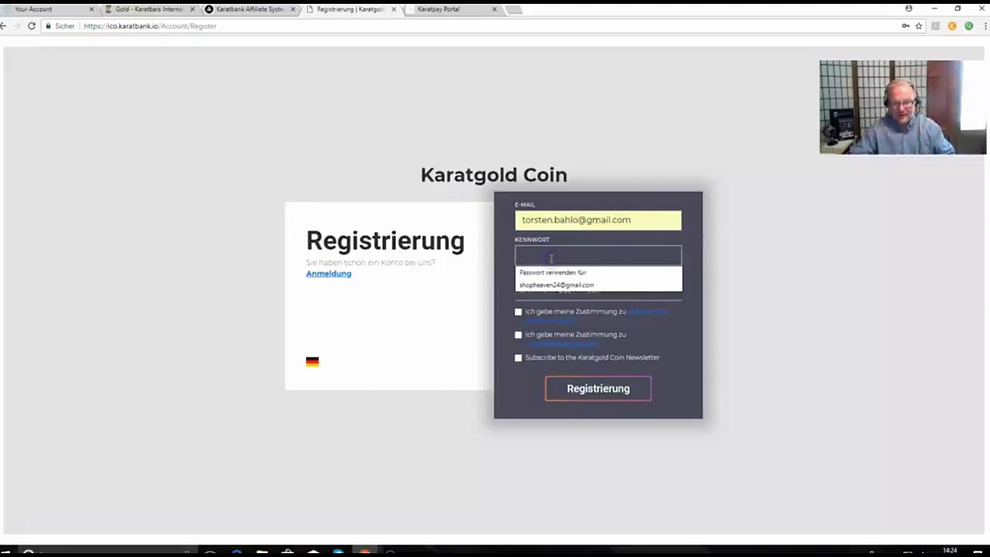
{"action": "type", "text": "•"}
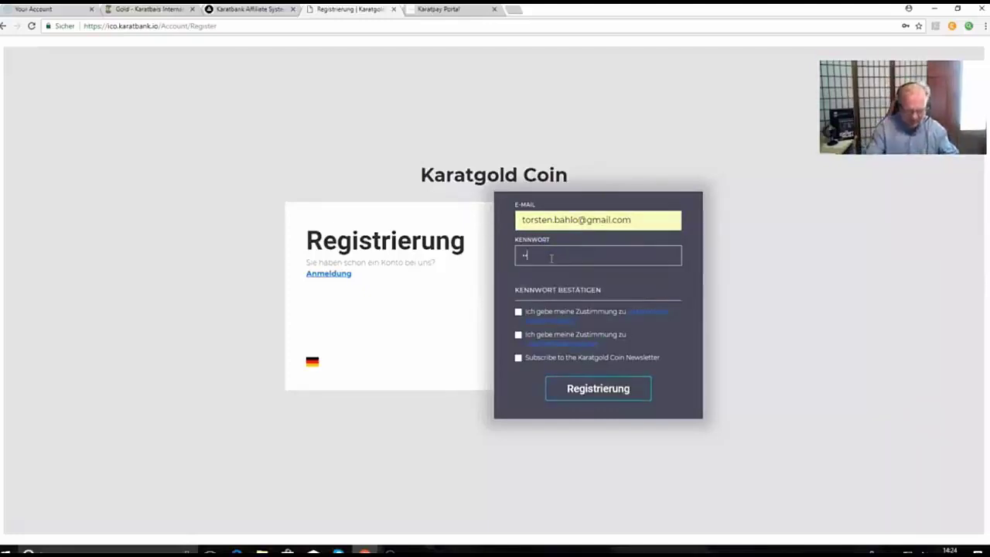
{"action": "type", "text": "•••••"}
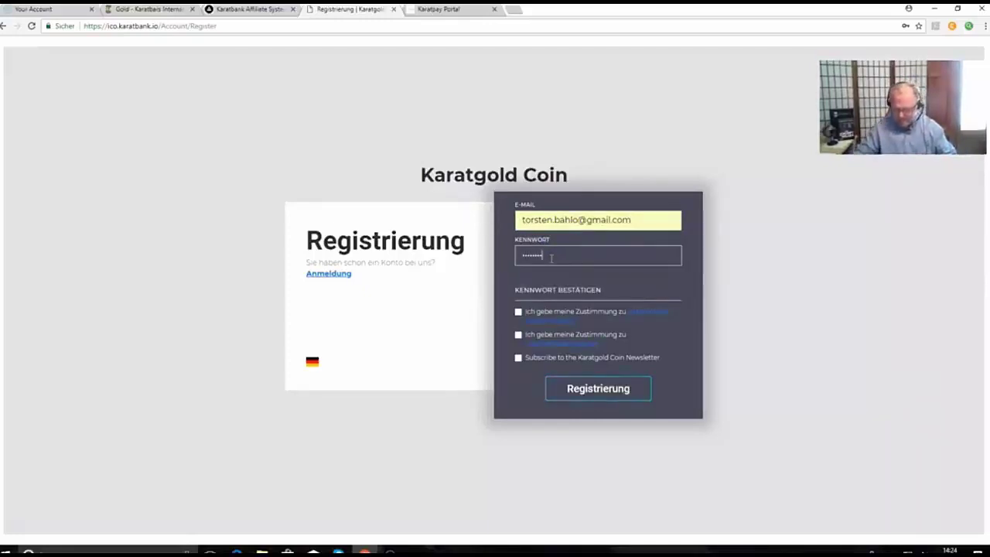
{"action": "left_click", "coordinate": [554, 284]}
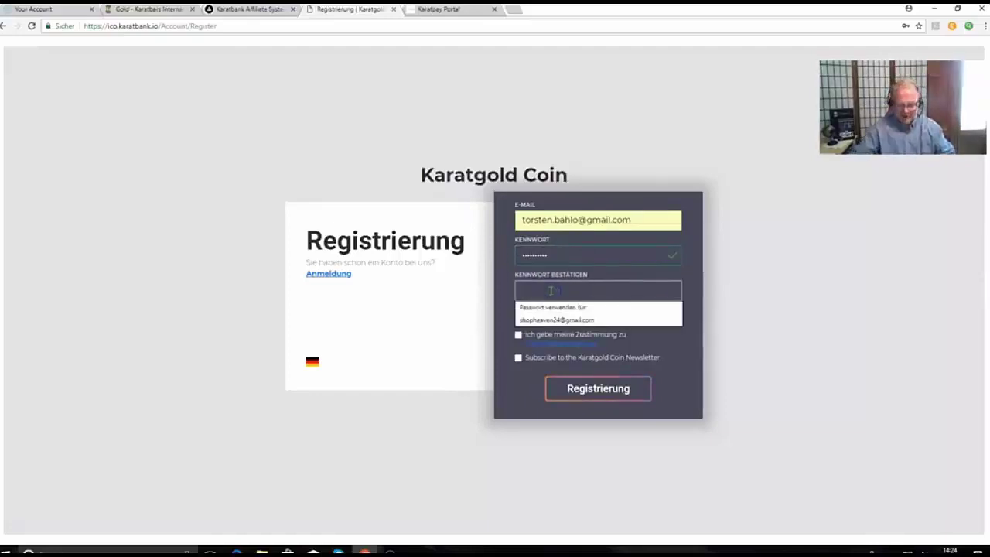
{"action": "type", "text": "•••"}
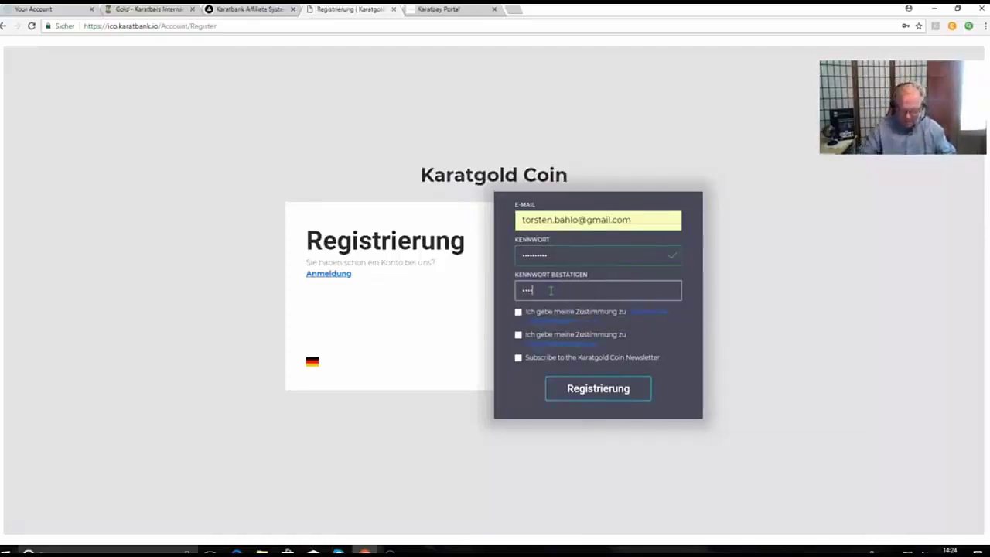
{"action": "type", "text": "•••••••"}
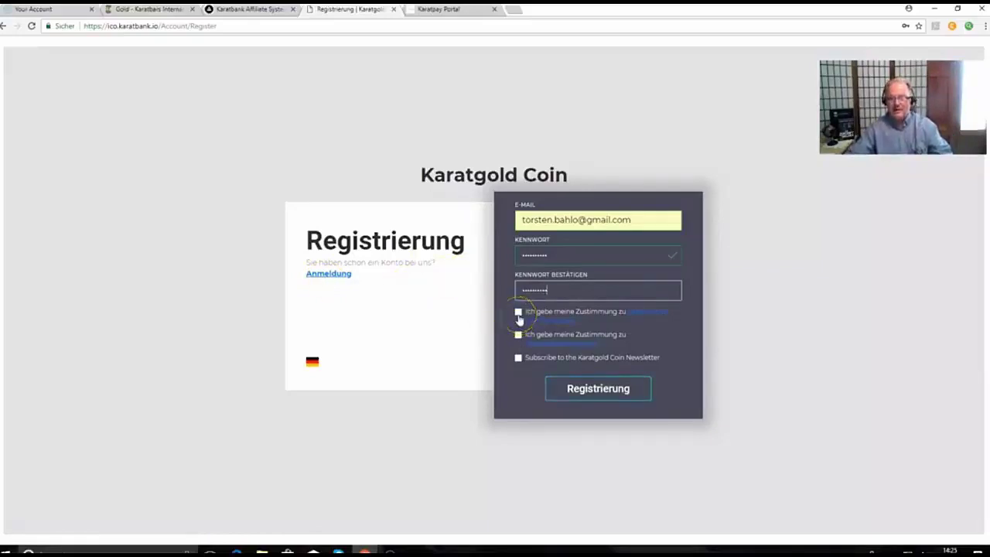
- Tick both consent boxes and the newsletter box, then submit Registrierung
{"action": "left_click", "coordinate": [518, 312]}
{"action": "left_click", "coordinate": [518, 337]}
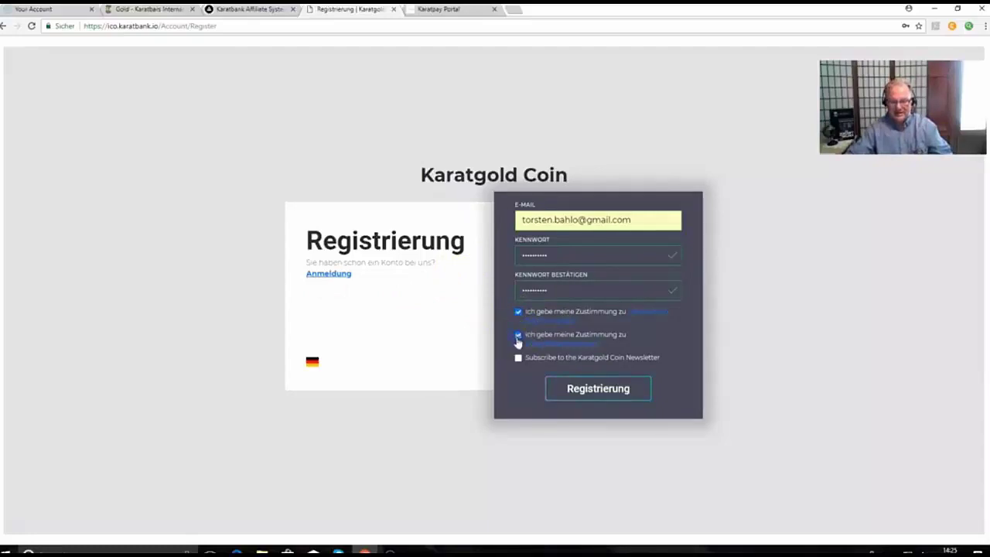
{"action": "left_click", "coordinate": [519, 365]}
{"action": "left_click", "coordinate": [586, 397]}
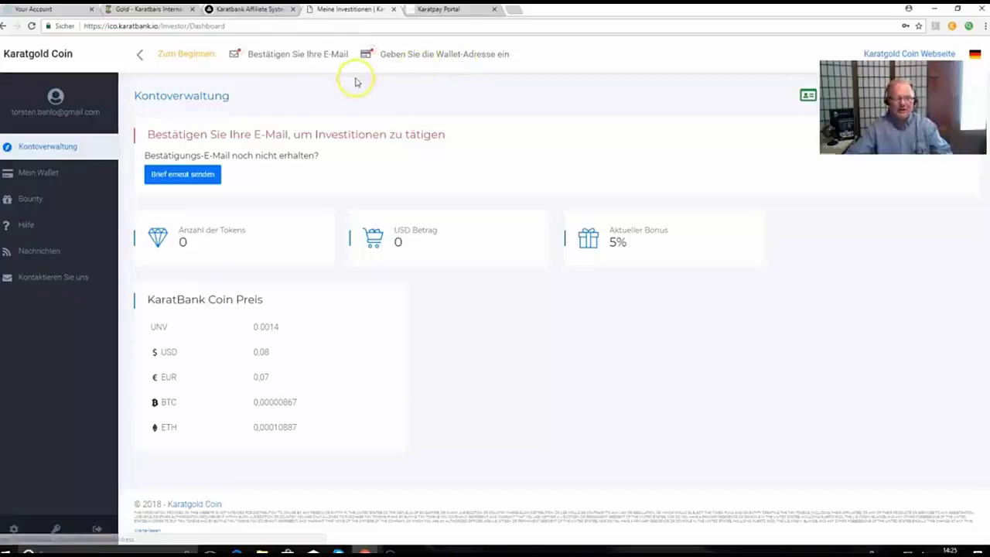
- Start the e-mail confirmation via 'Bestätigen Sie Ihre E-Mail' in the top bar
{"action": "left_click", "coordinate": [280, 59]}
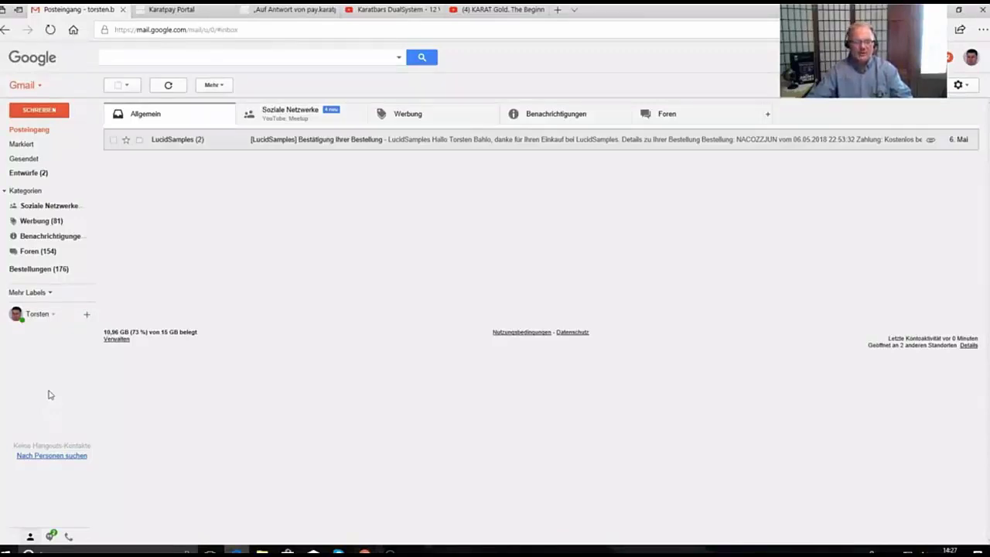
- In Benachrichtigungen, read the Karatpay registration mail and the first Welcome to KaratBank ICO mail
{"action": "left_click", "coordinate": [585, 116]}
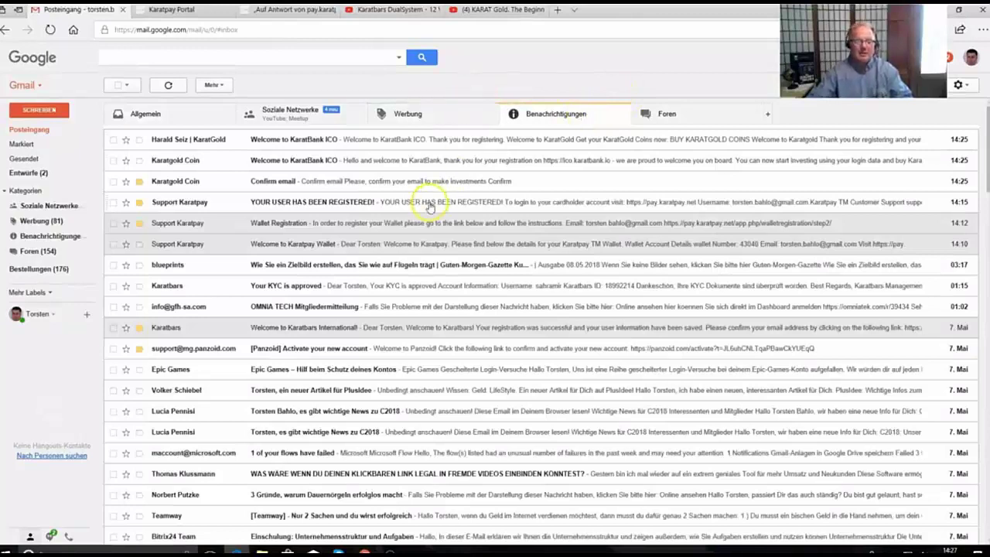
{"action": "left_click", "coordinate": [317, 201]}
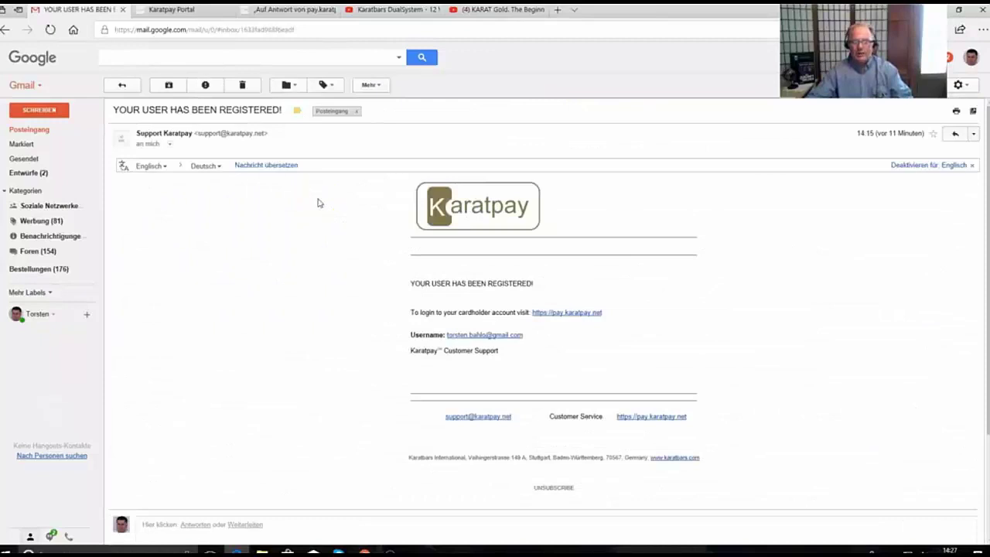
{"action": "left_click", "coordinate": [29, 130]}
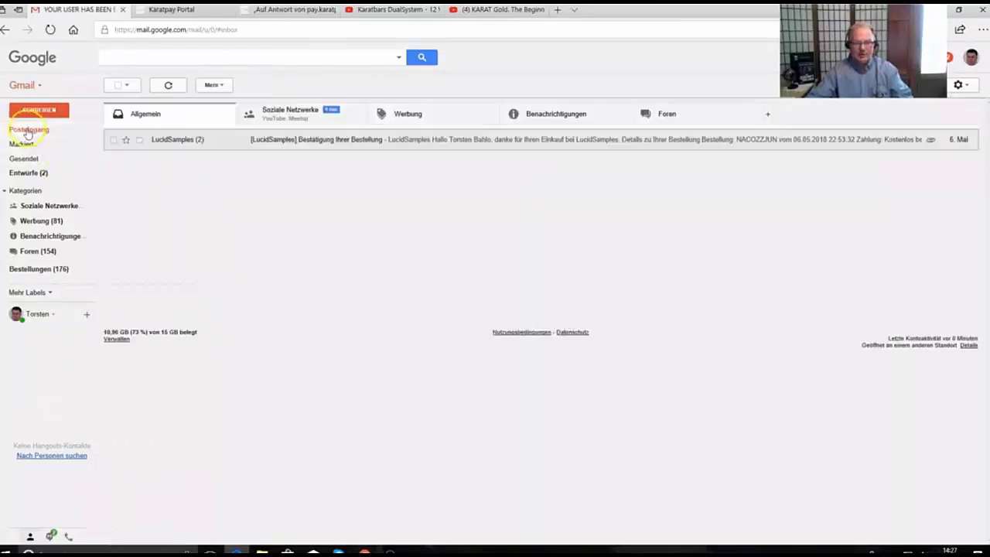
{"action": "left_click", "coordinate": [541, 116]}
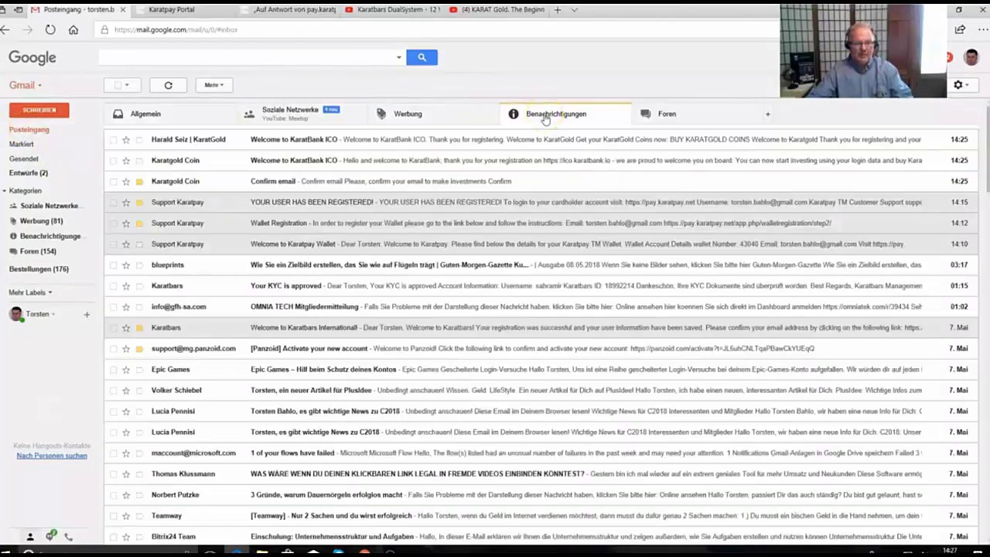
{"action": "left_click", "coordinate": [312, 141]}
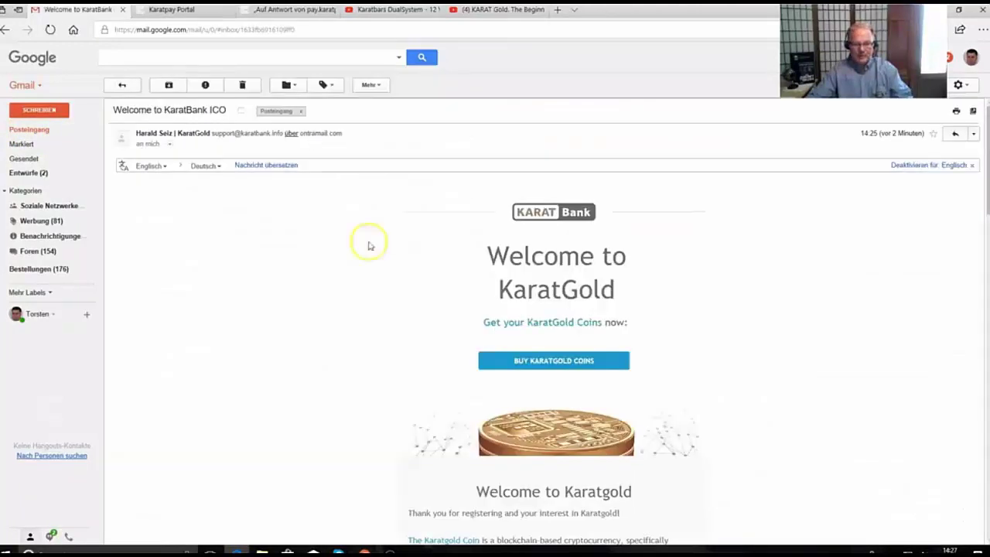
{"action": "scroll", "coordinate": [379, 309], "scroll_direction": "down", "scroll_amount": 3}
{"action": "scroll", "coordinate": [389, 369], "scroll_direction": "down", "scroll_amount": 5}
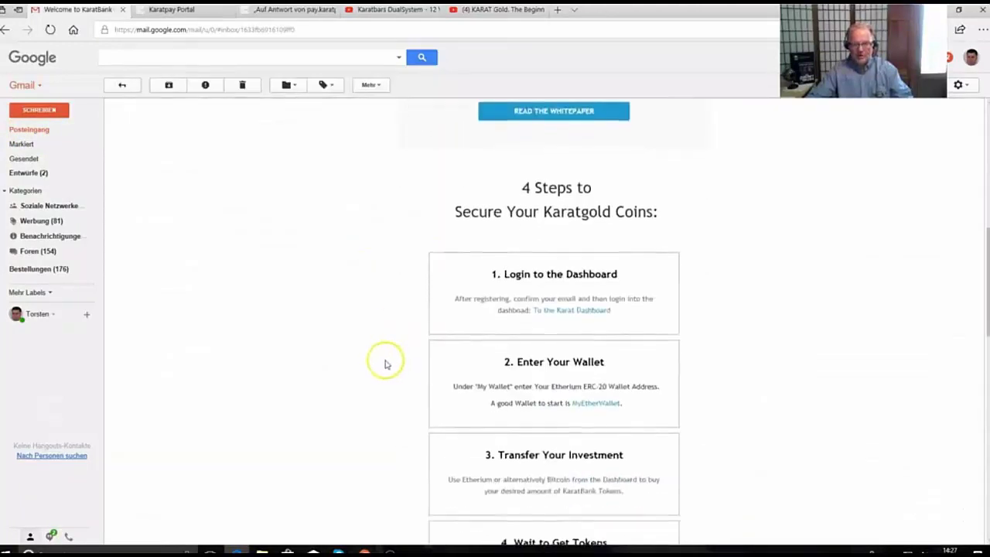
{"action": "scroll", "coordinate": [398, 348], "scroll_direction": "up", "scroll_amount": 10}
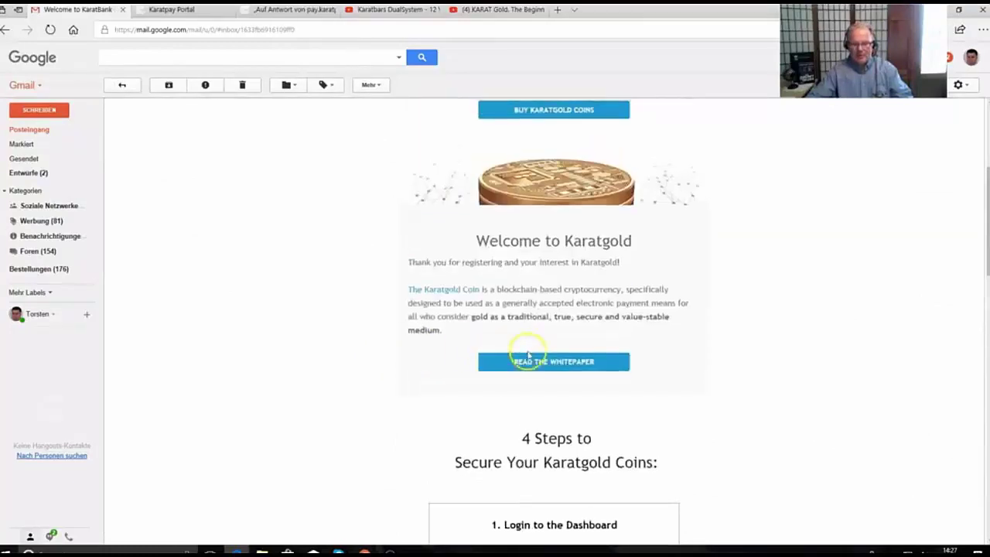
{"action": "scroll", "coordinate": [337, 394], "scroll_direction": "up", "scroll_amount": 1}
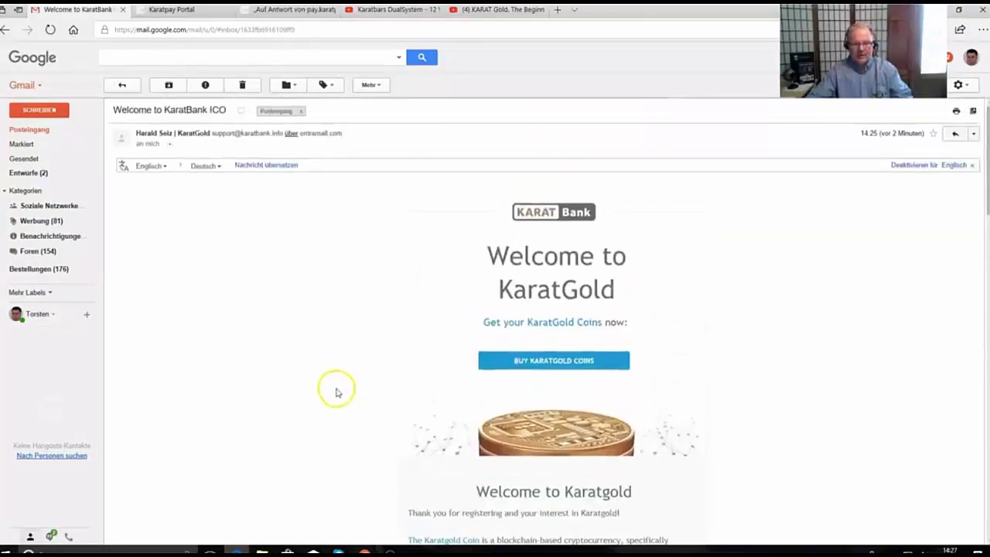
- Read the second Welcome to KaratBank ICO mail, then open the Karatgold Coin Confirm email message
{"action": "left_click", "coordinate": [29, 130]}
{"action": "left_click", "coordinate": [546, 118]}
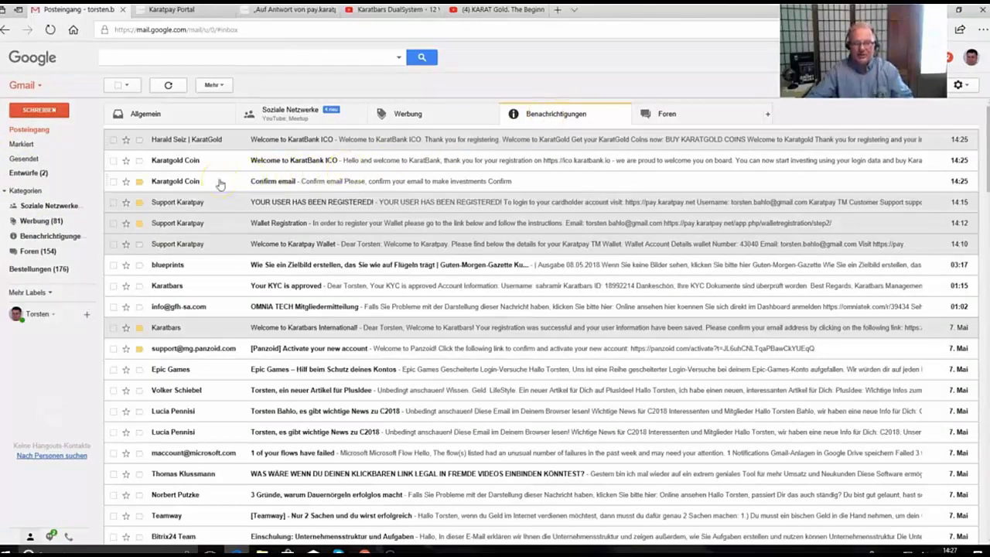
{"action": "left_click", "coordinate": [301, 162]}
{"action": "scroll", "coordinate": [366, 358], "scroll_direction": "down", "scroll_amount": 1}
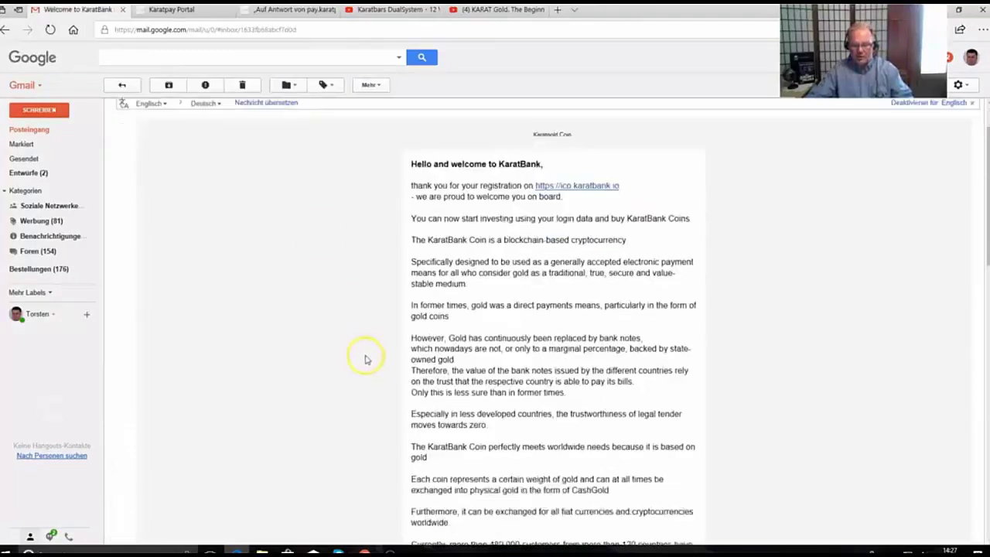
{"action": "scroll", "coordinate": [366, 358], "scroll_direction": "up", "scroll_amount": 1}
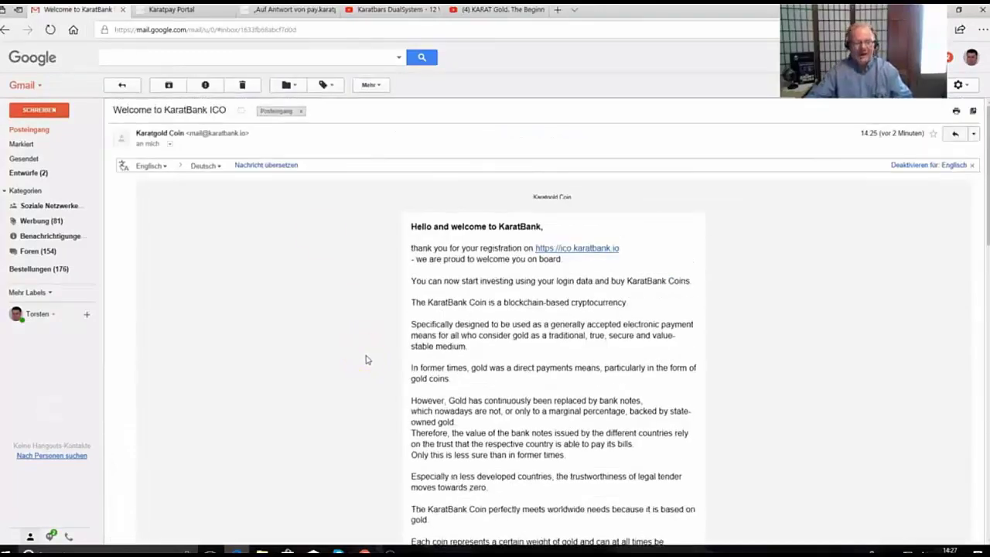
{"action": "left_click", "coordinate": [29, 130]}
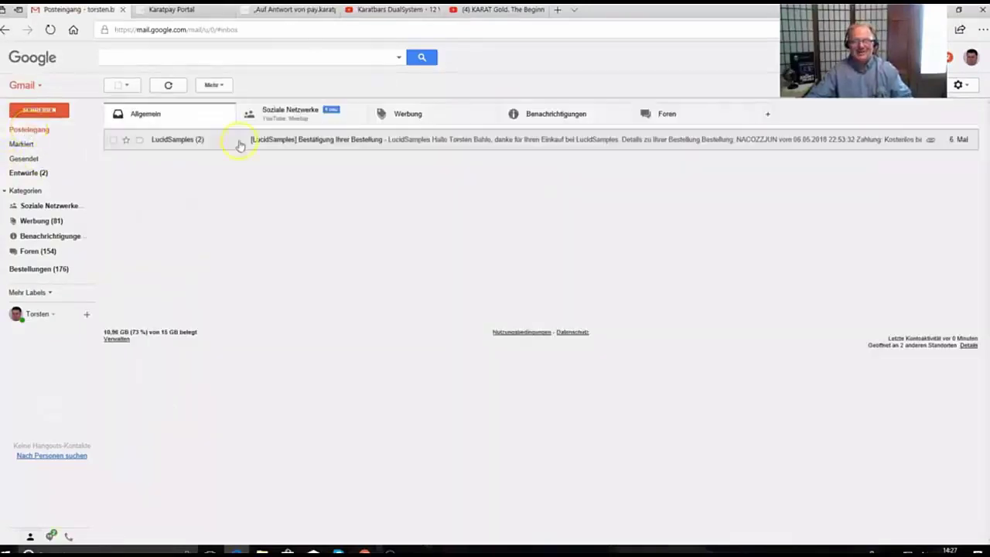
{"action": "left_click", "coordinate": [557, 114]}
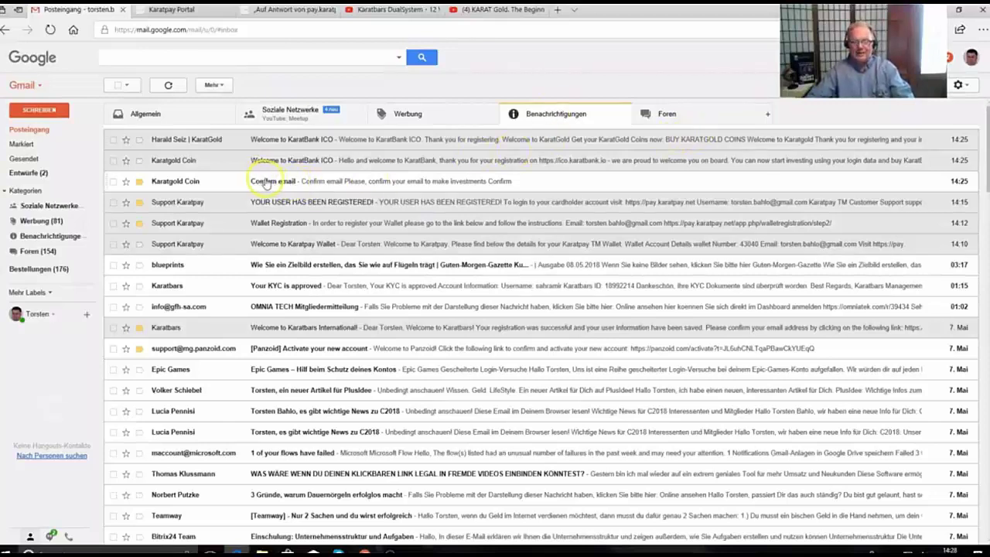
{"action": "left_click", "coordinate": [274, 182]}
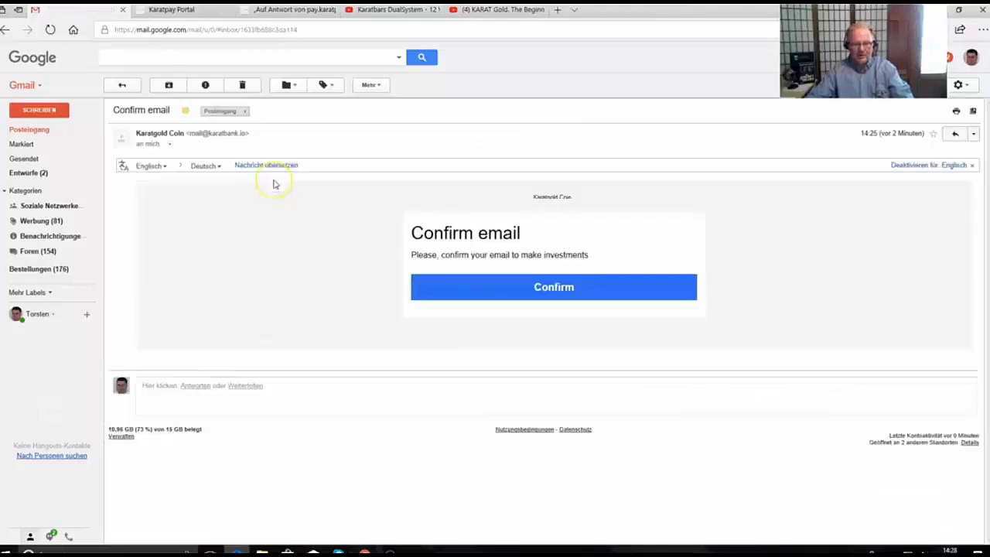
- Confirm the e-mail, check the ICO investor dashboard, and switch to the other browser window
{"action": "left_click", "coordinate": [566, 293]}
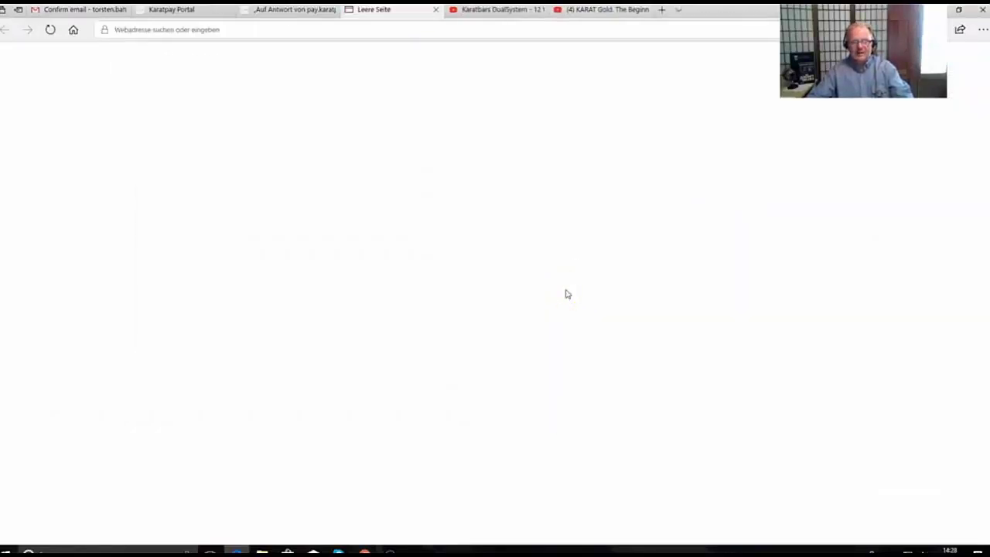
{"action": "left_click", "coordinate": [78, 250]}
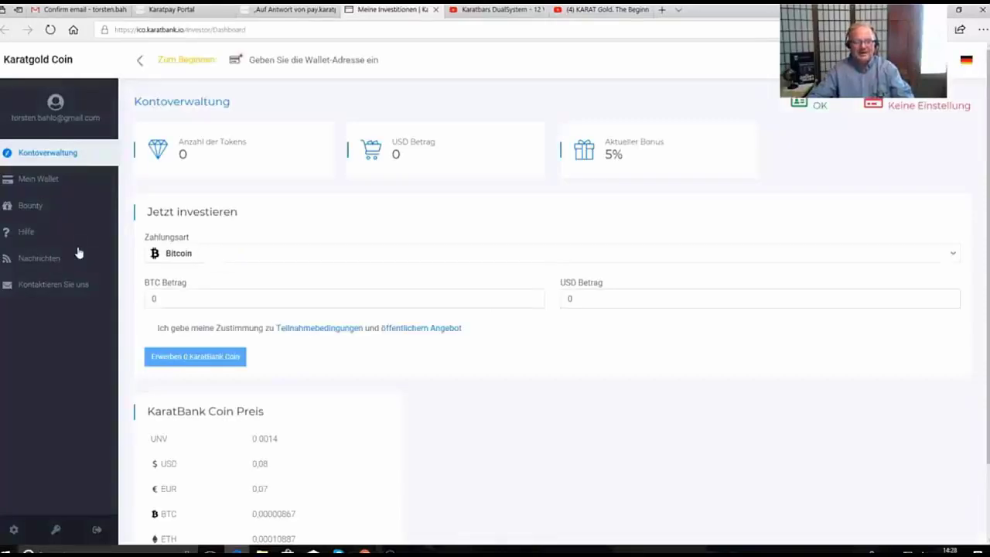
{"action": "left_click", "coordinate": [80, 249]}
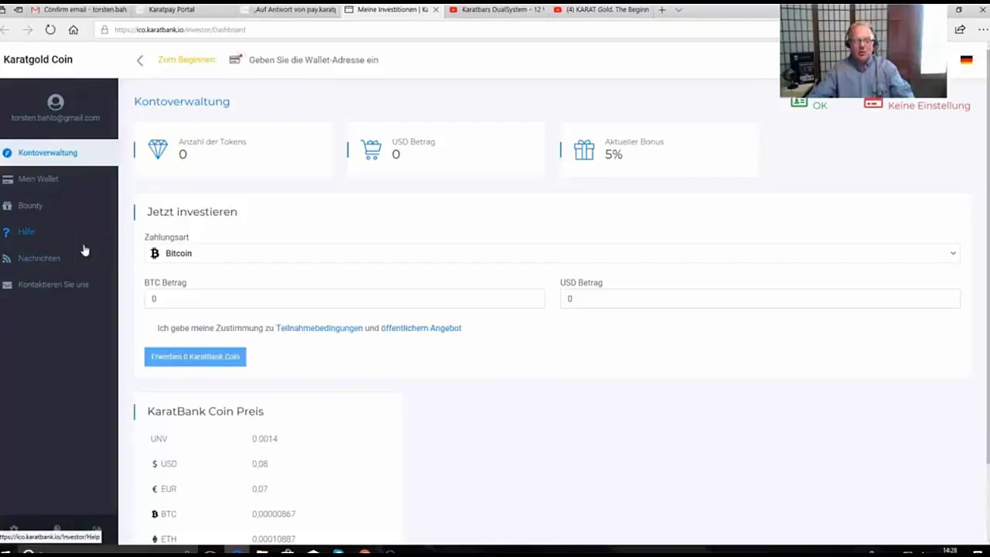
{"action": "left_click", "coordinate": [151, 356]}
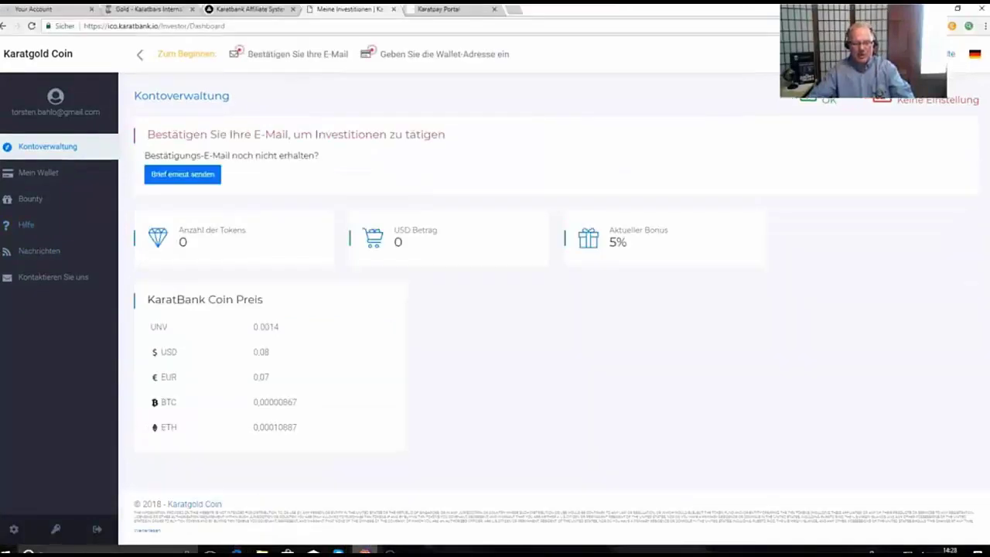
{"action": "left_click", "coordinate": [143, 136]}
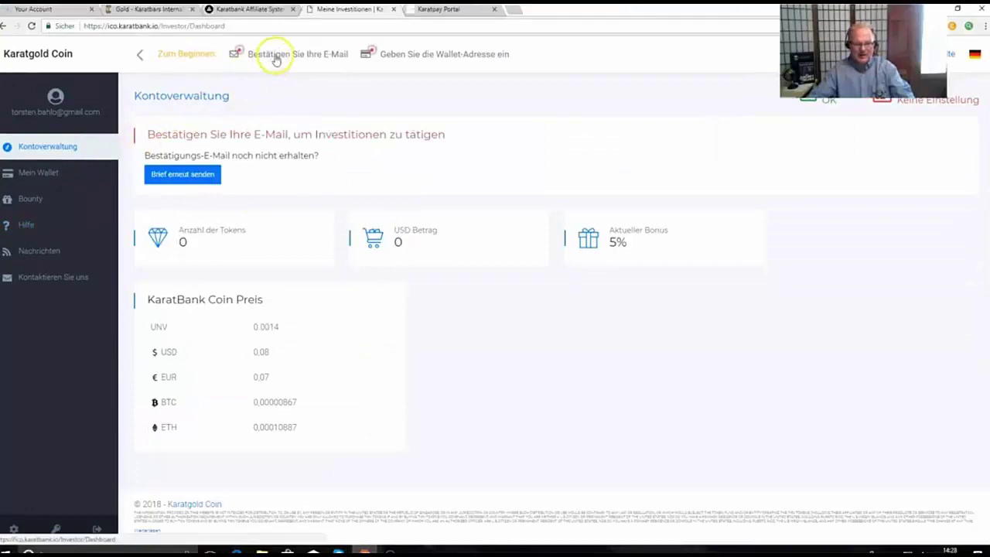
{"action": "left_click", "coordinate": [236, 552]}
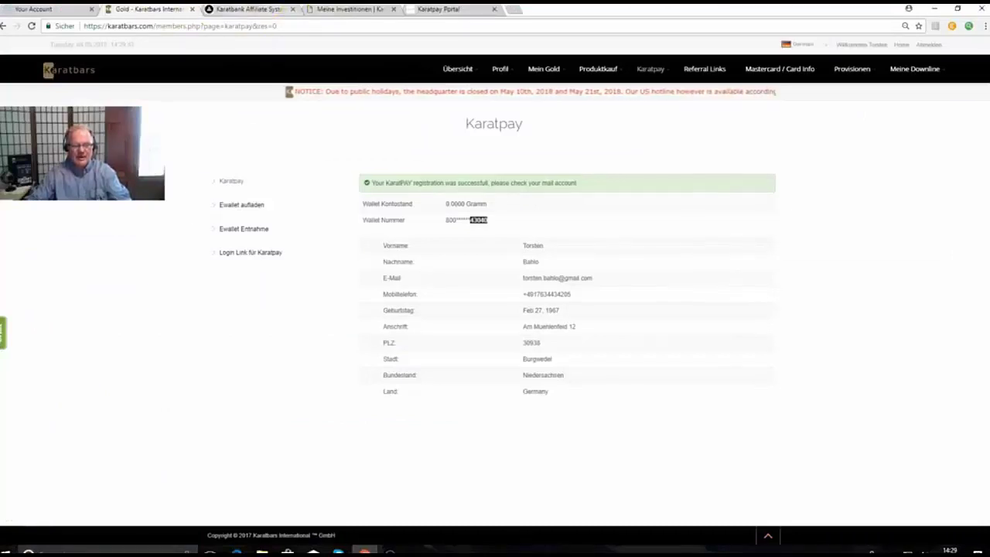
- Review the Karatpay Portal, Meine Investitionen and affiliate tabs, select the referral link, then show the Karatbars Gesamtübersicht
{"action": "left_click", "coordinate": [448, 10]}
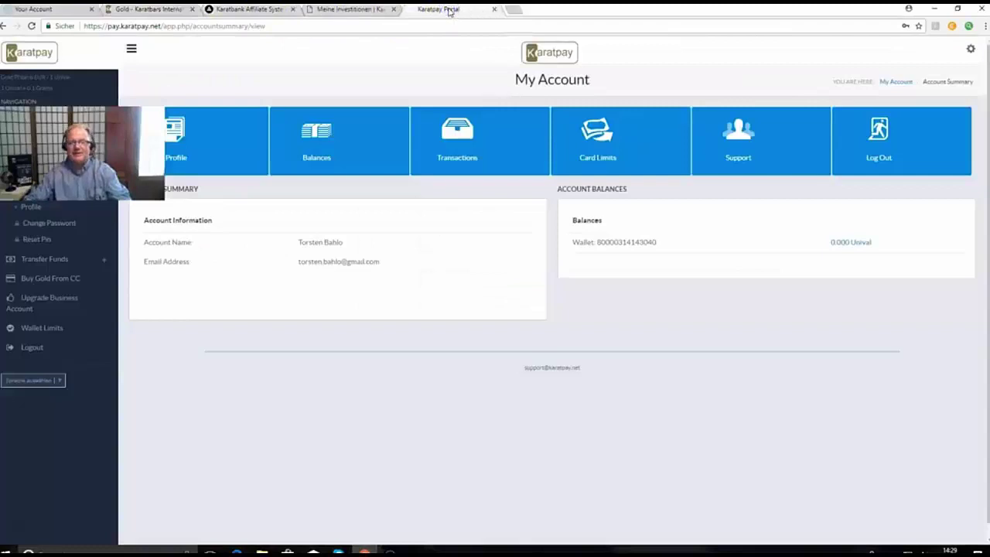
{"action": "left_click", "coordinate": [358, 10]}
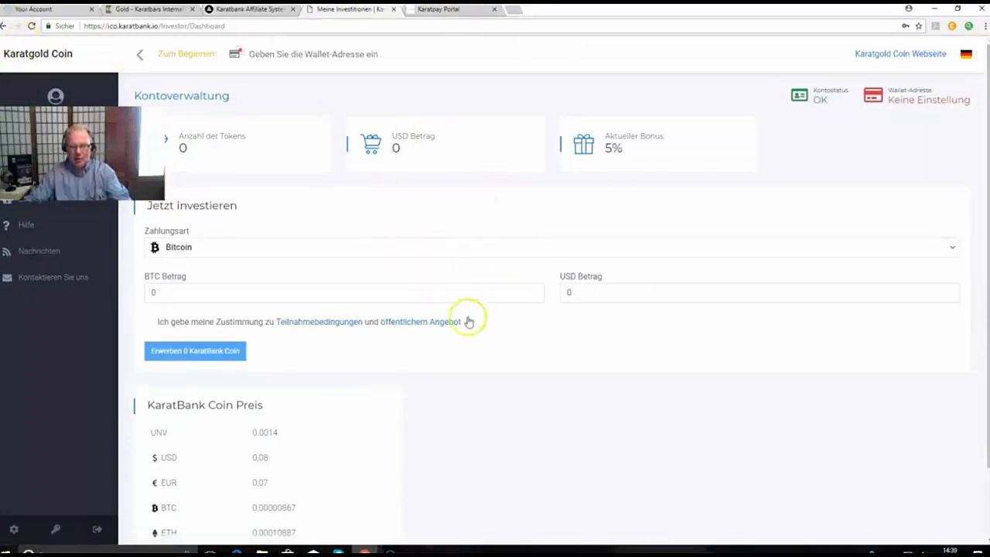
{"action": "left_click", "coordinate": [259, 10]}
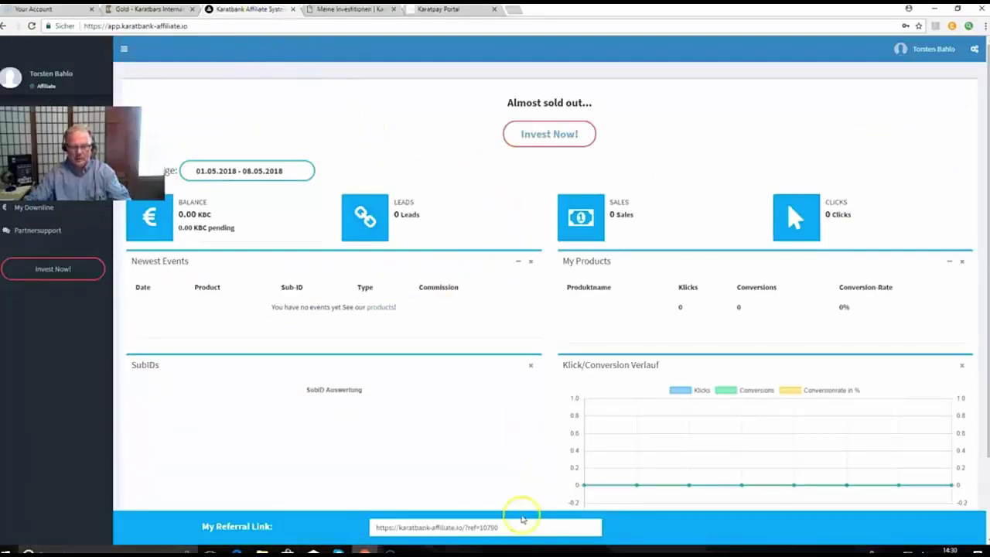
{"action": "left_click_drag", "start_coordinate": [513, 524], "coordinate": [348, 523]}
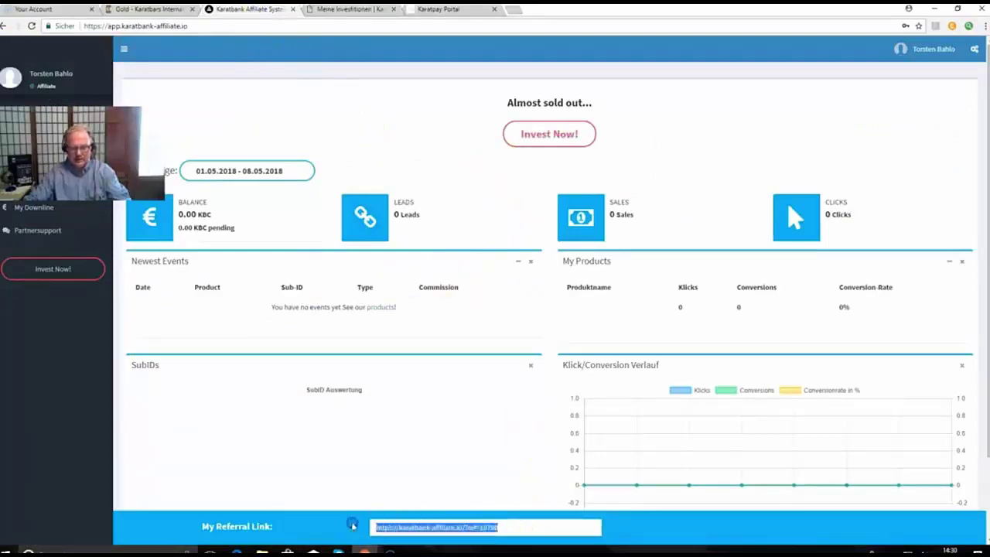
{"action": "left_click", "coordinate": [155, 9]}
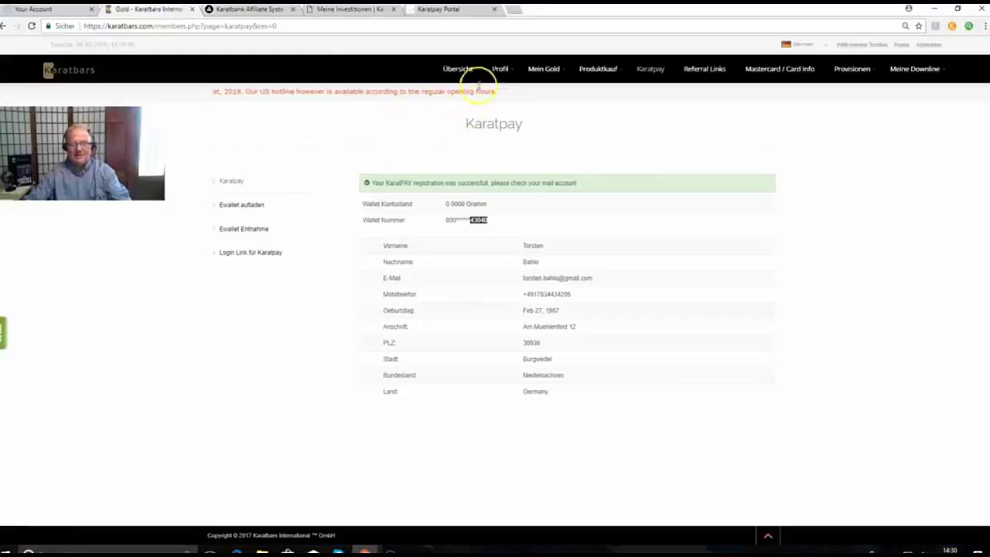
{"action": "left_click", "coordinate": [457, 71]}
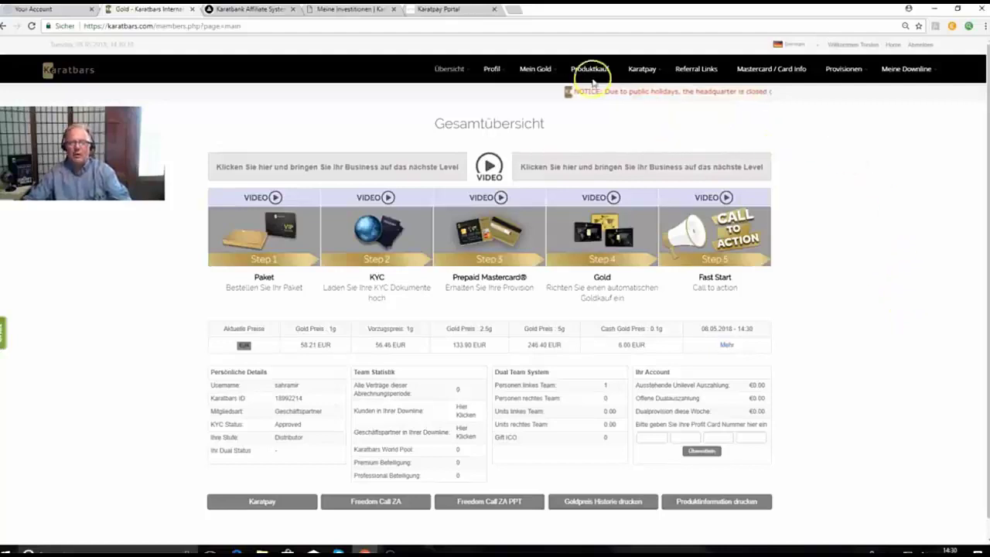
- Open the Cashgold Bundle listing under Produktkauf > Cashgold, showing CashGold First Selection at 99.17 €
{"action": "mouse_move", "coordinate": [590, 71]}
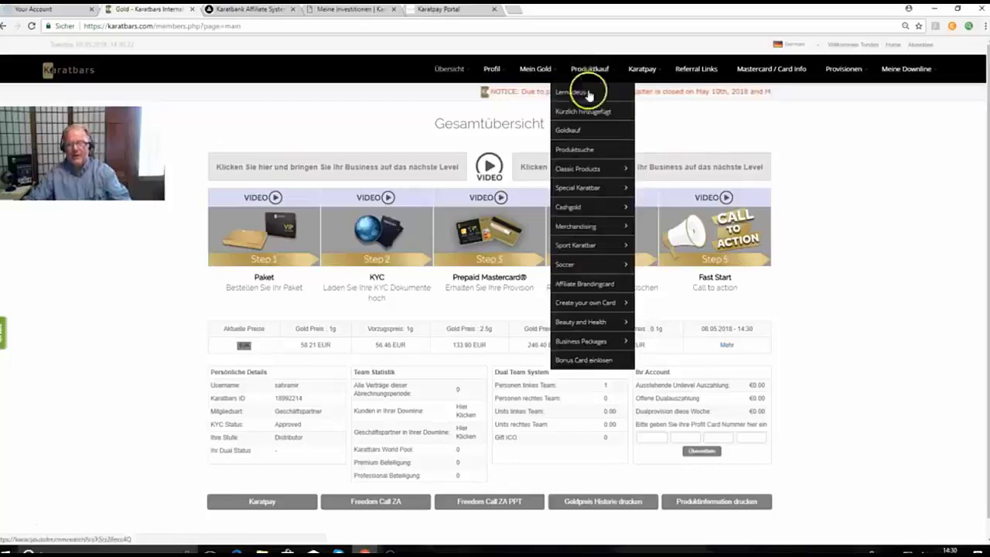
{"action": "mouse_move", "coordinate": [586, 207]}
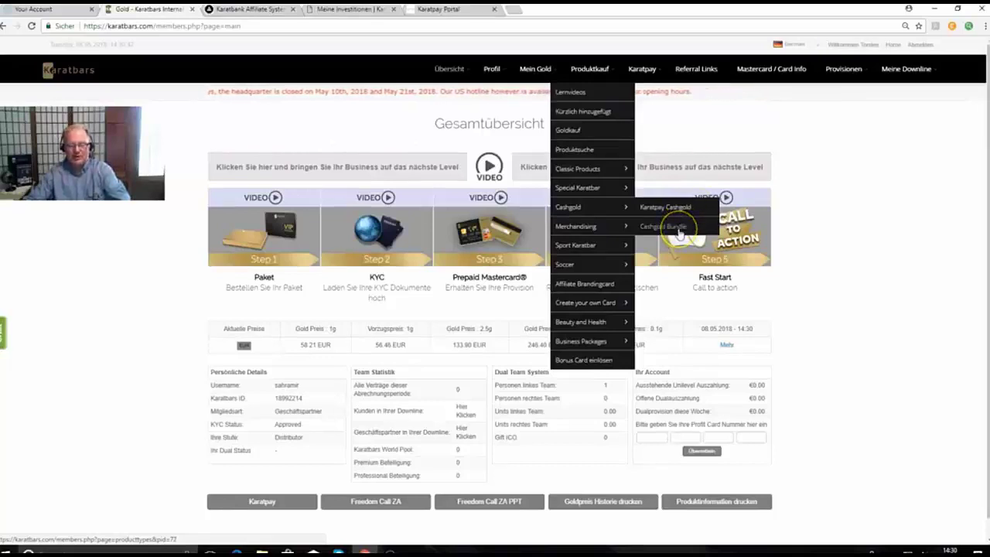
{"action": "left_click", "coordinate": [679, 232]}
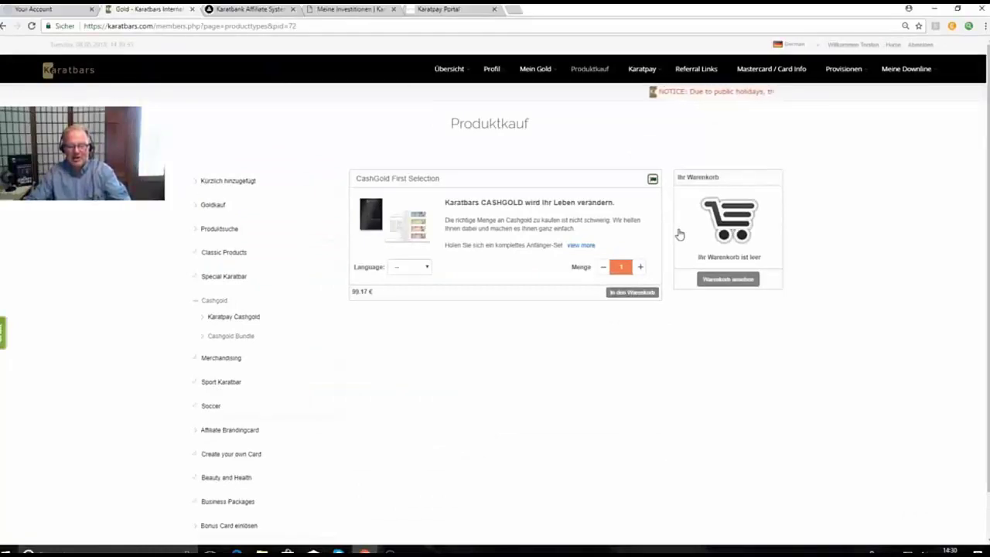
{"action": "left_click", "coordinate": [389, 220]}
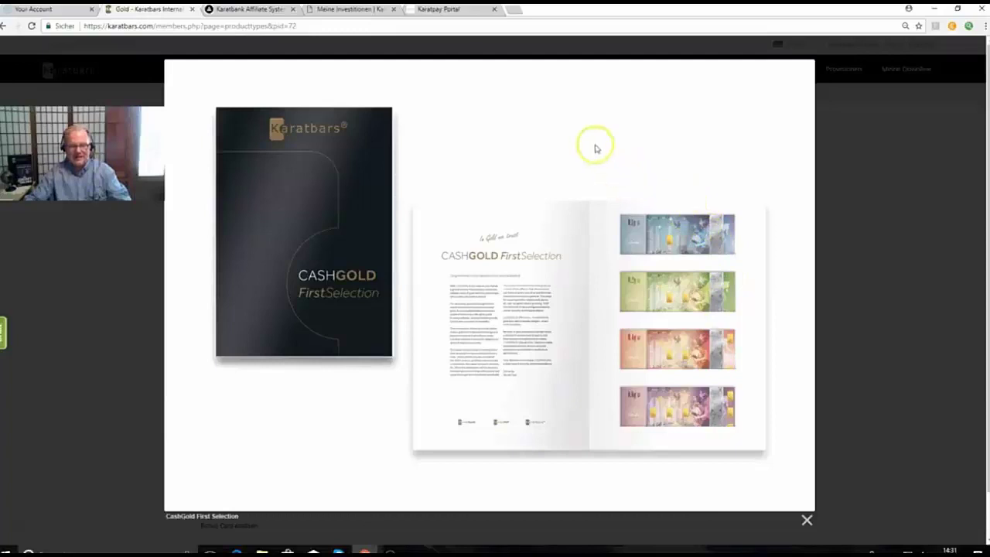
{"action": "left_click", "coordinate": [878, 194]}
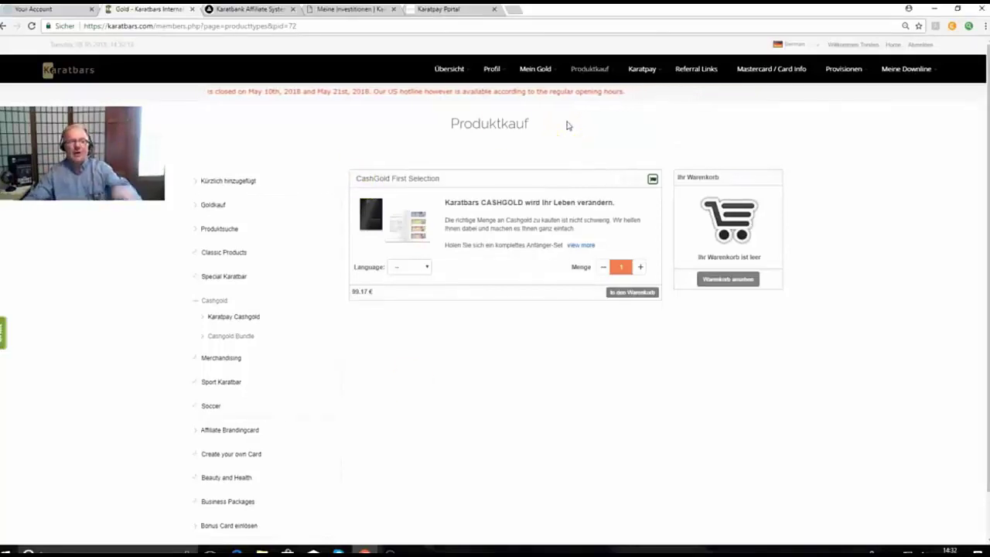
- Open the Karatpay Cashgold product listing under Produktkauf > Cashgold
{"action": "mouse_move", "coordinate": [585, 73]}
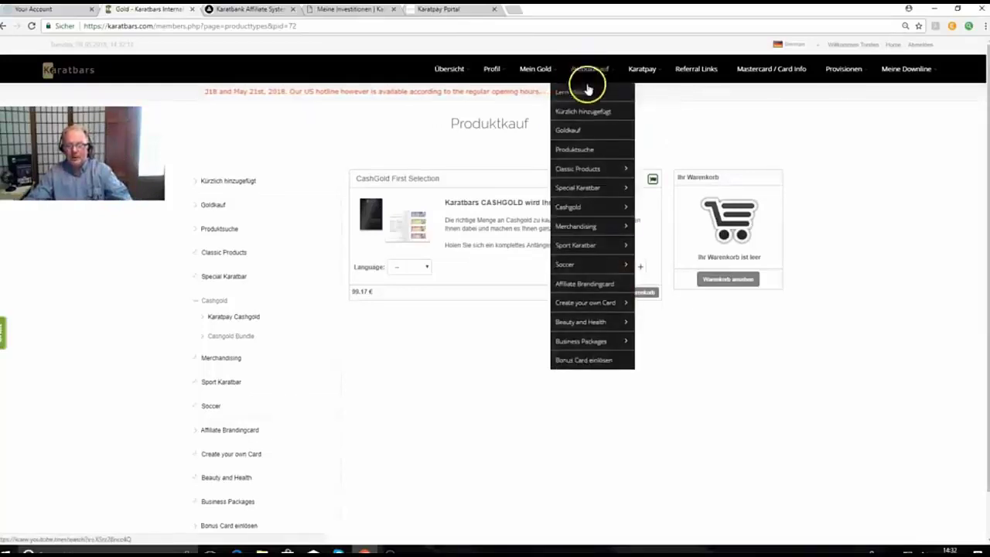
{"action": "mouse_move", "coordinate": [586, 210]}
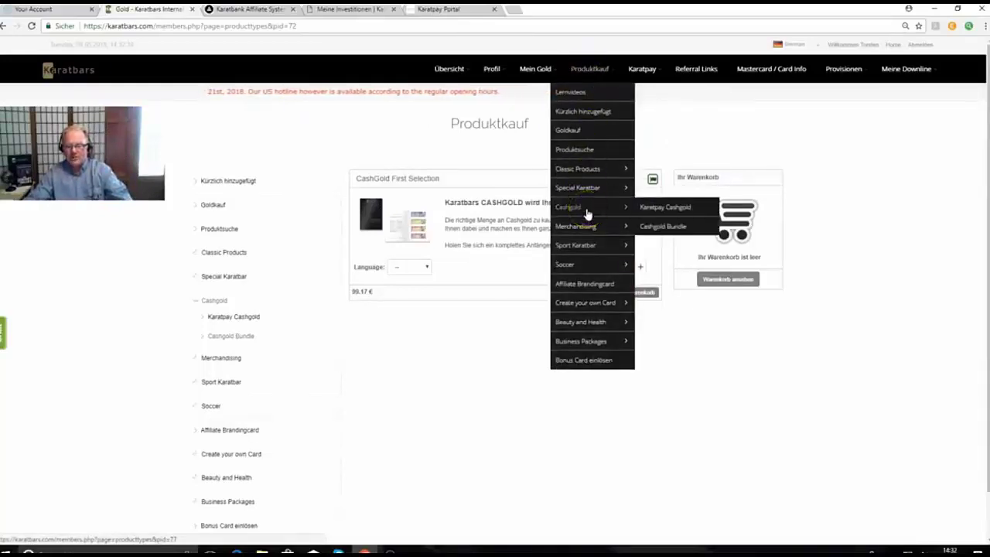
{"action": "left_click", "coordinate": [680, 208]}
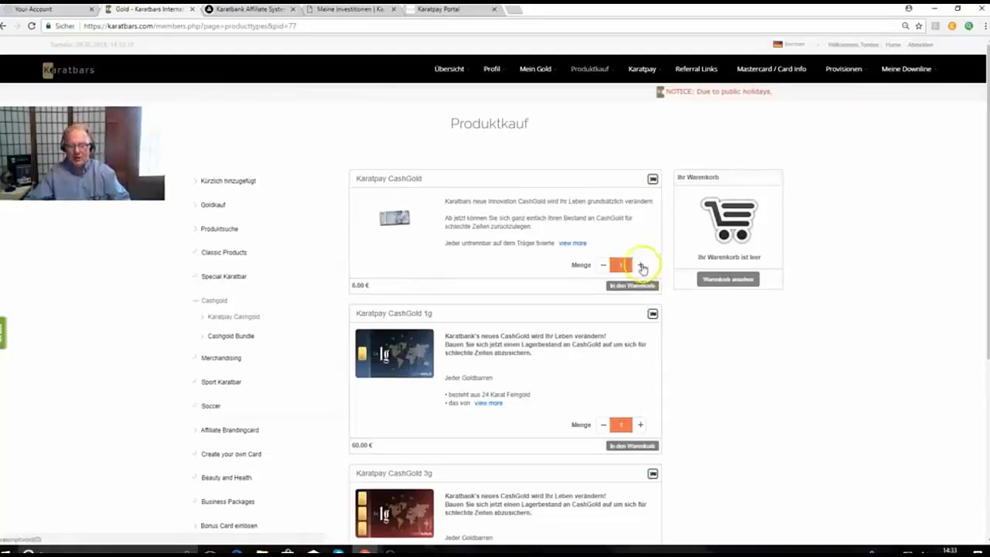
- Add two Karatpay Cashgold at € 6.00 each to the cart and view the € 12.00 order summary
{"action": "left_click", "coordinate": [641, 266]}
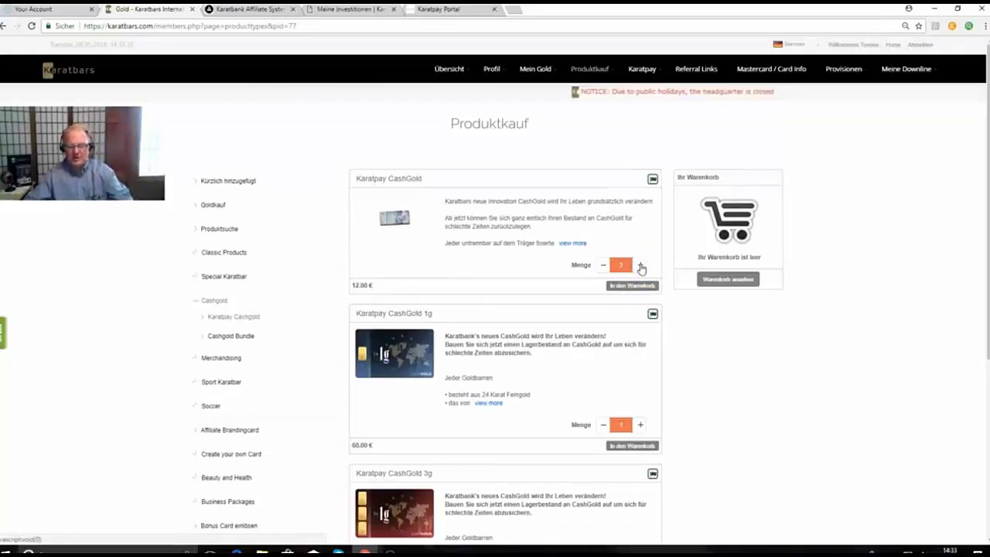
{"action": "left_click", "coordinate": [634, 286]}
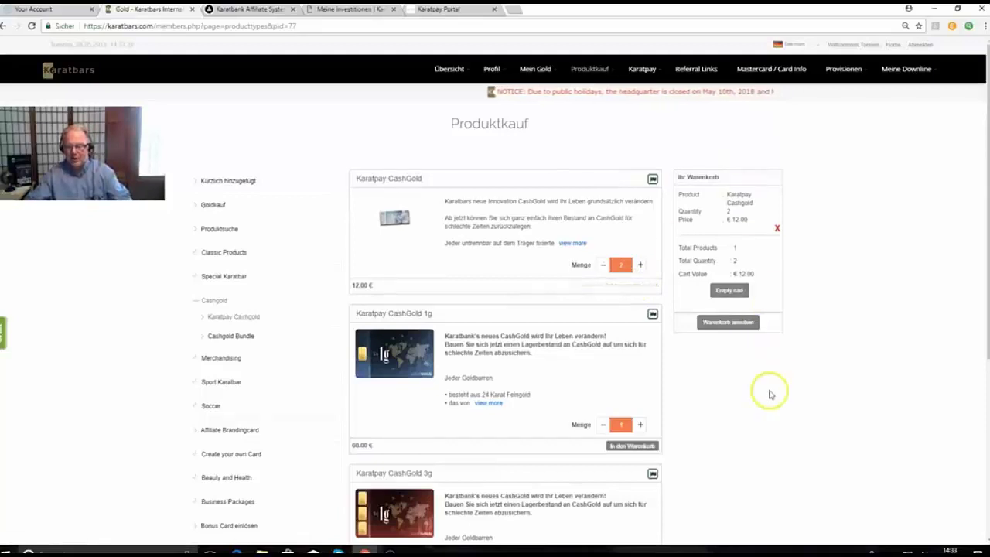
{"action": "left_click", "coordinate": [729, 323]}
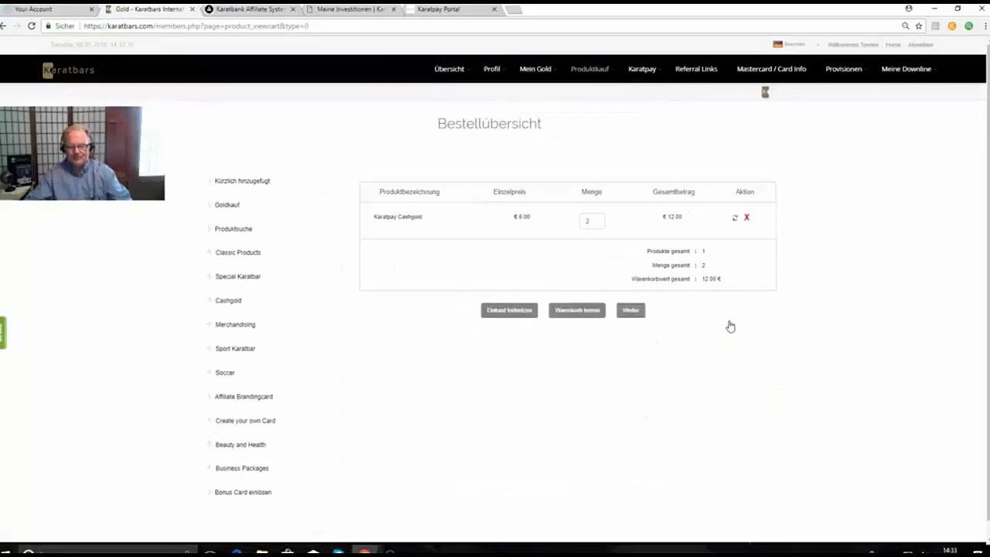
- At checkout, accept the anti-money-laundering, terms of use and token purchase declarations and continue to step 2
{"action": "left_click", "coordinate": [630, 311]}
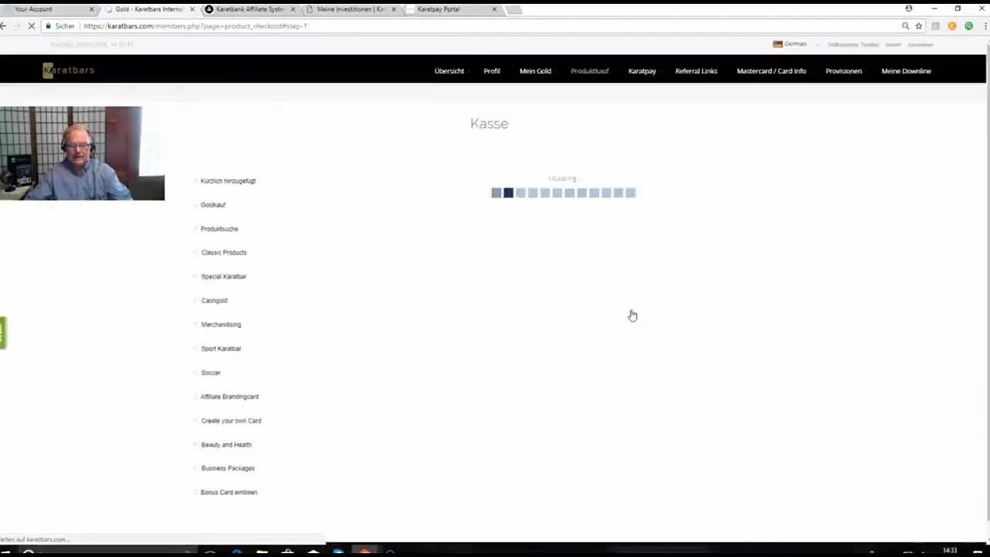
{"action": "left_click", "coordinate": [369, 257]}
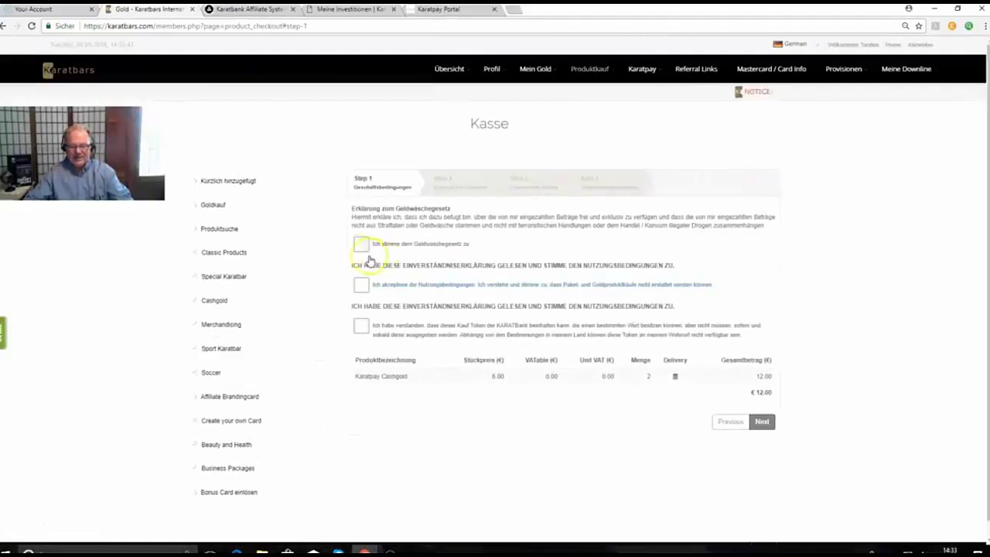
{"action": "left_click", "coordinate": [360, 245]}
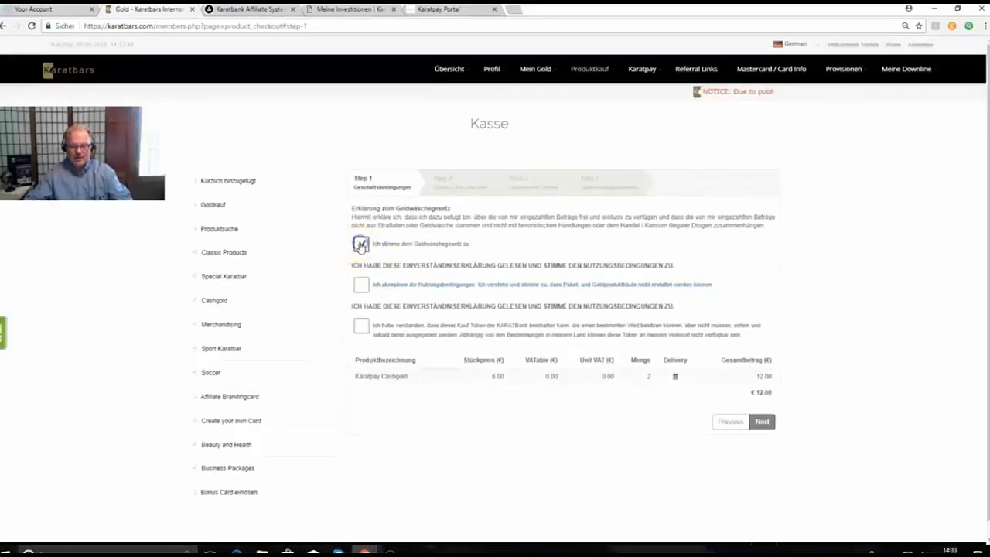
{"action": "left_click", "coordinate": [361, 285]}
{"action": "left_click", "coordinate": [360, 325]}
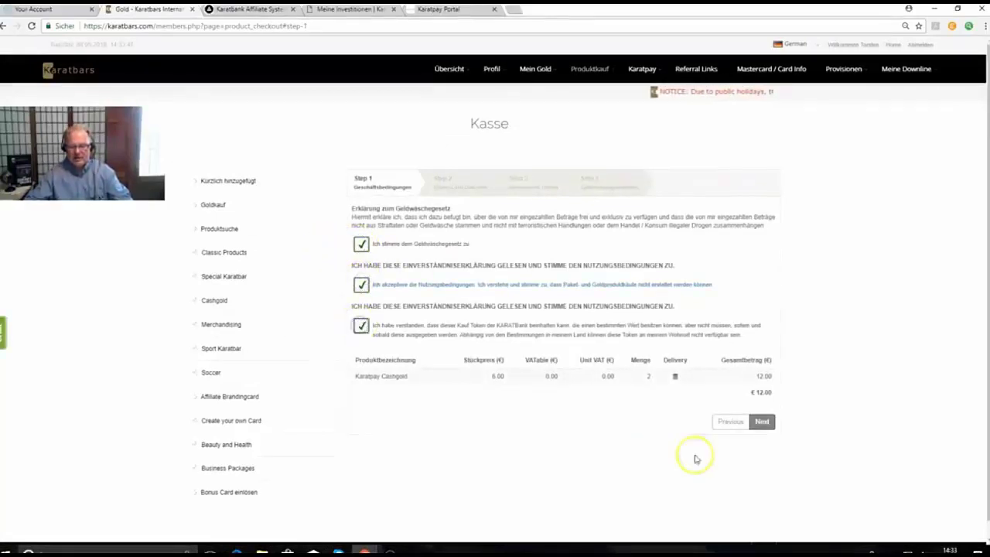
{"action": "left_click", "coordinate": [762, 423]}
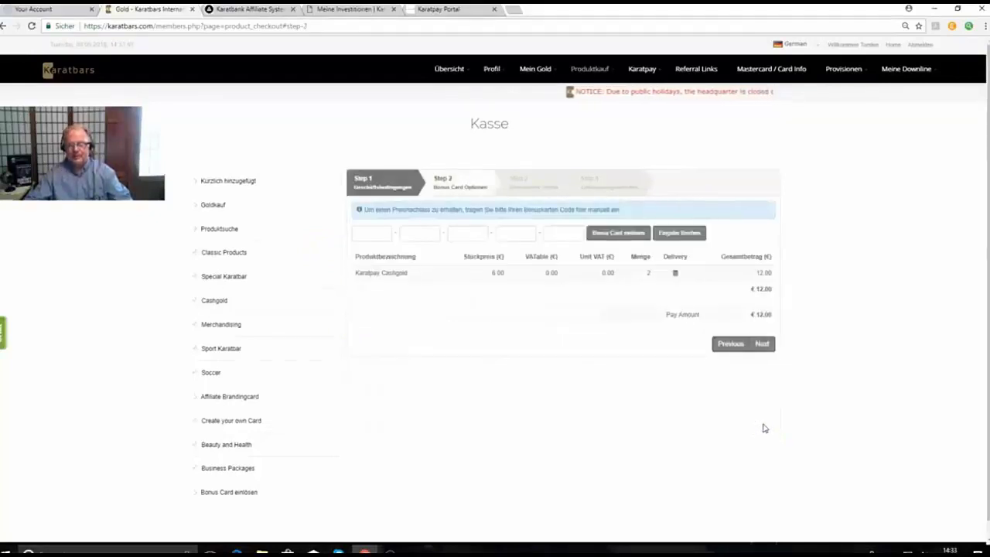
- Advance the € 12.00 order to step 4, choose Credit Card/Bitcoin/SOFORT, confirm the notice and submit for payment
{"action": "left_click", "coordinate": [769, 350]}
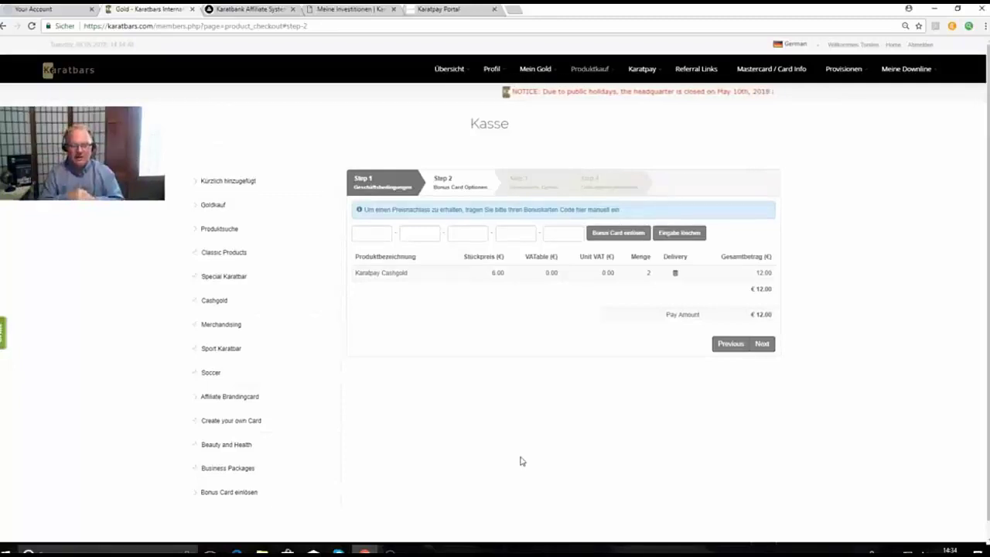
{"action": "left_click", "coordinate": [762, 344]}
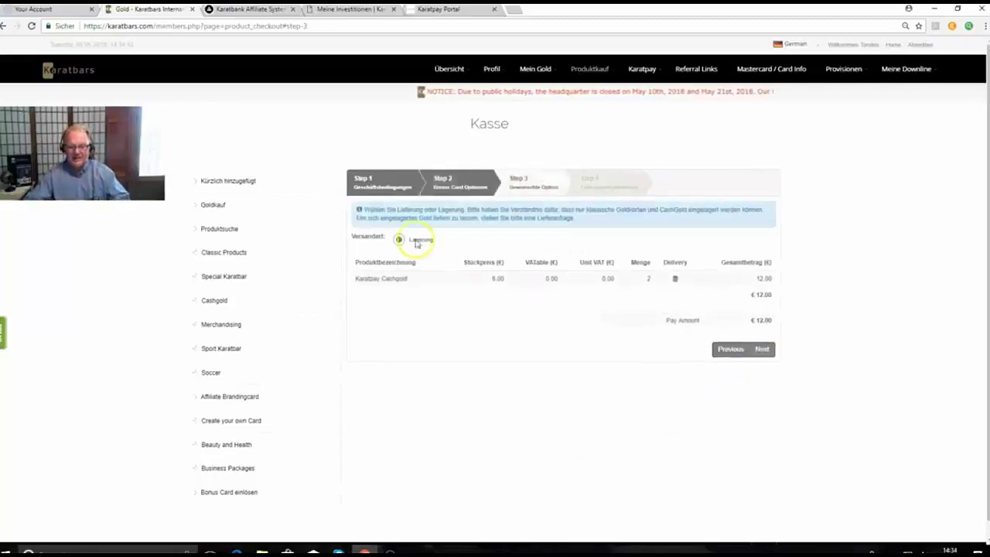
{"action": "left_click", "coordinate": [761, 349]}
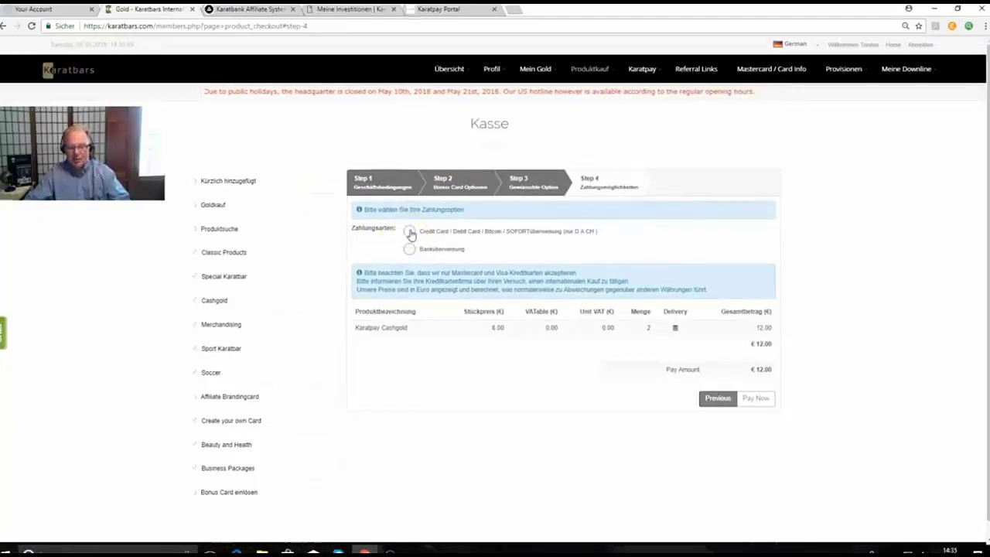
{"action": "left_click", "coordinate": [409, 232]}
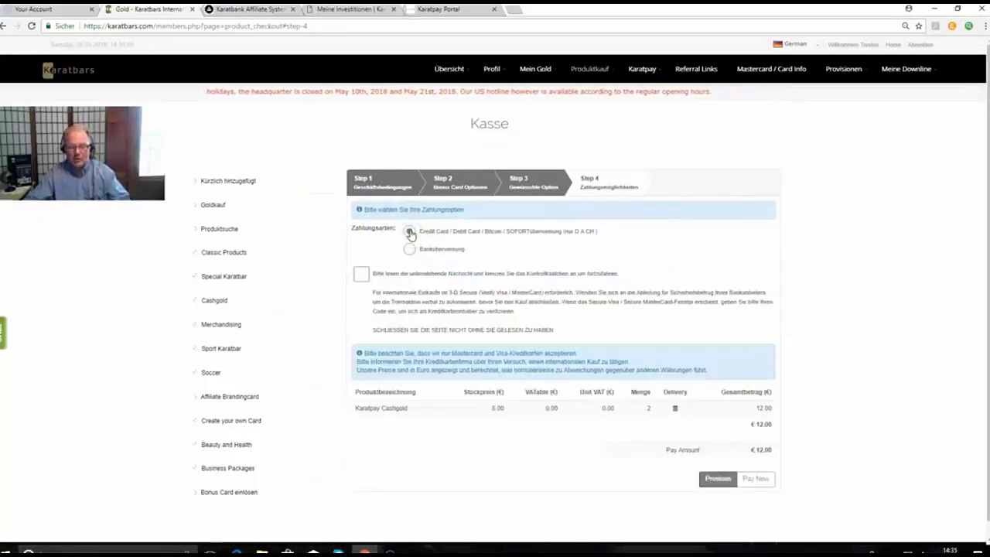
{"action": "left_click", "coordinate": [360, 274]}
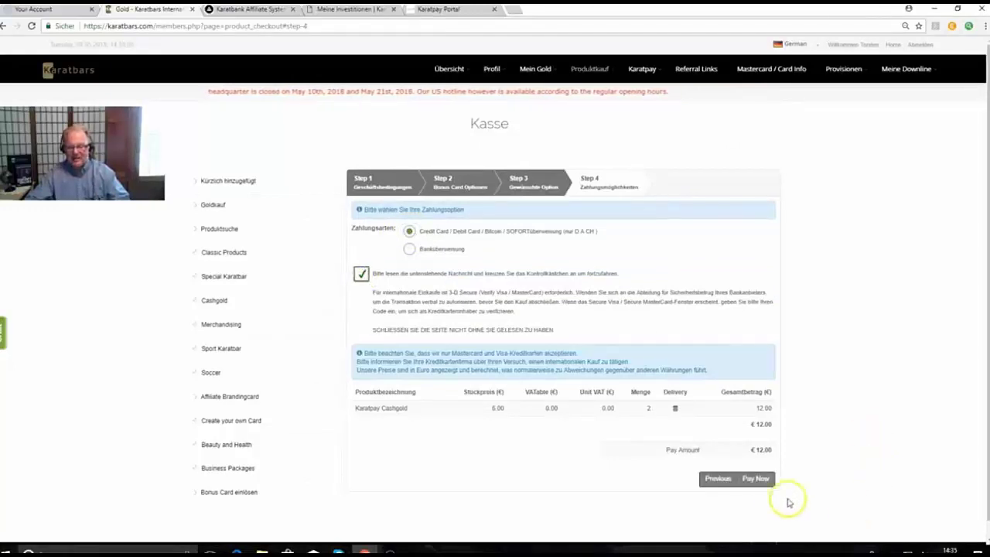
{"action": "left_click", "coordinate": [757, 479]}
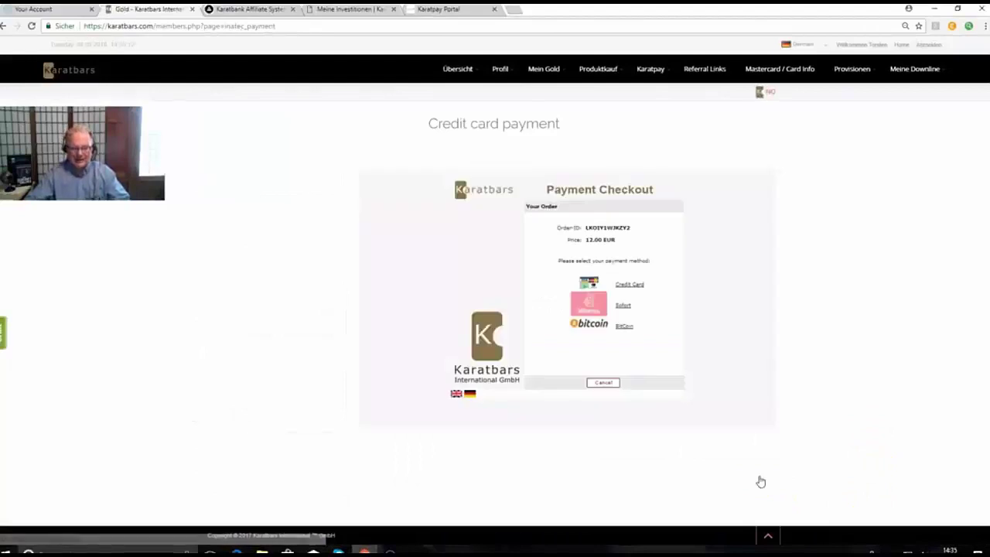
- Choose credit card in the Payment Checkout and submit the card form for 12.00 EUR
{"action": "left_click", "coordinate": [762, 473]}
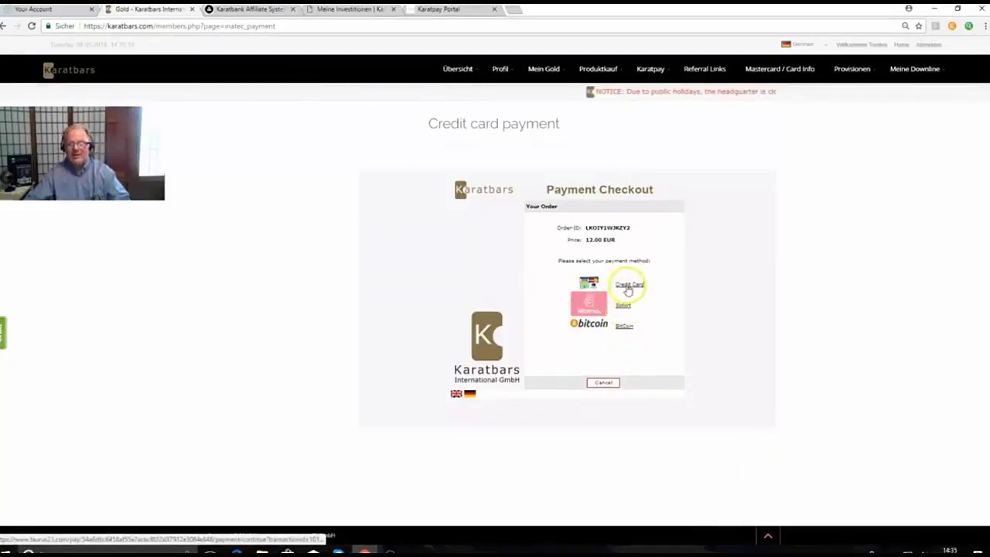
{"action": "left_click", "coordinate": [628, 286]}
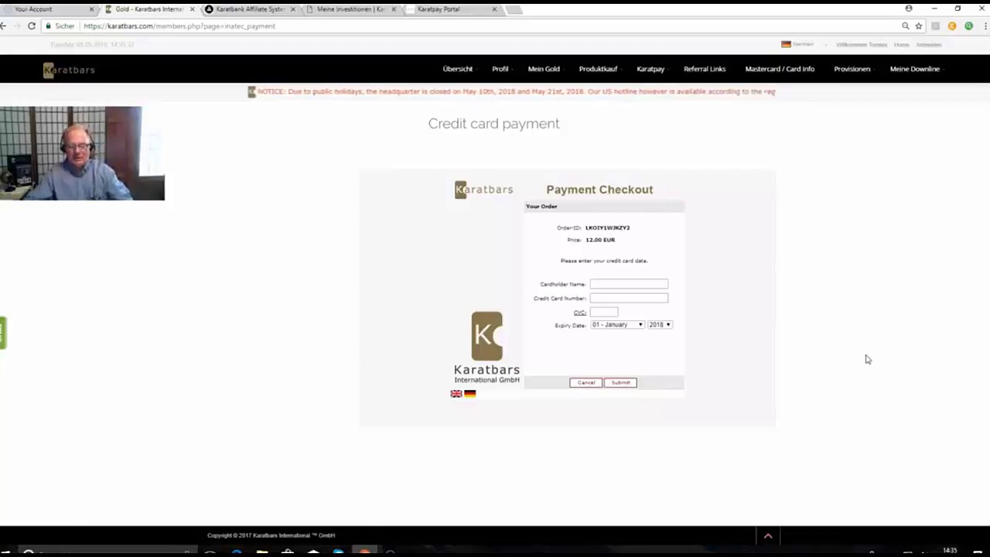
{"action": "left_click", "coordinate": [191, 391]}
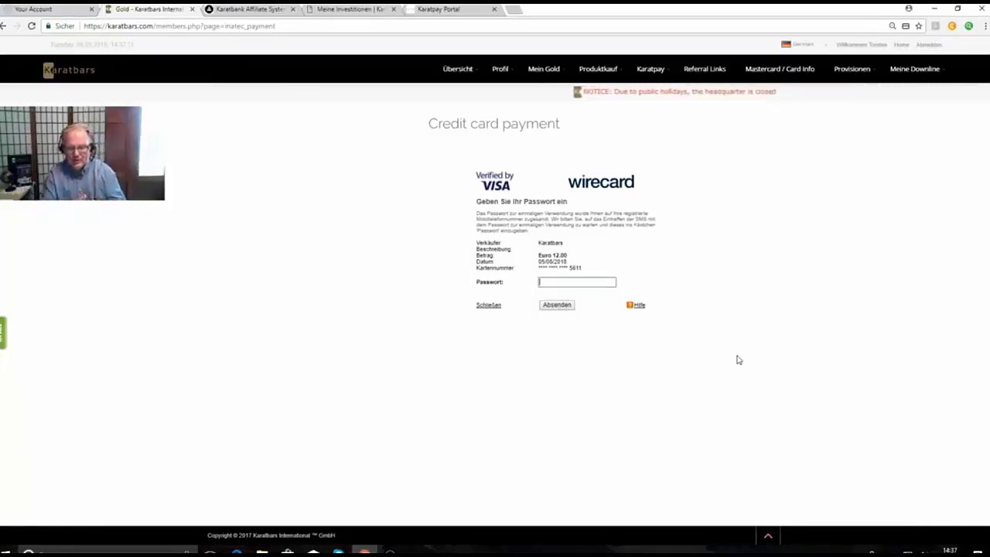
- Enter the Verified by Visa one-time password and submit it to complete the 12.00 EUR payment
{"action": "left_click", "coordinate": [565, 281]}
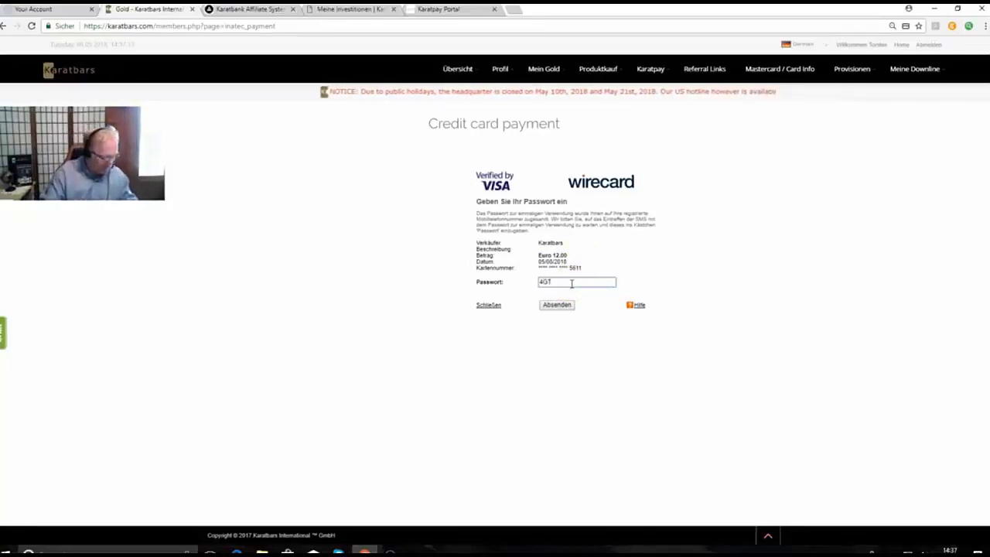
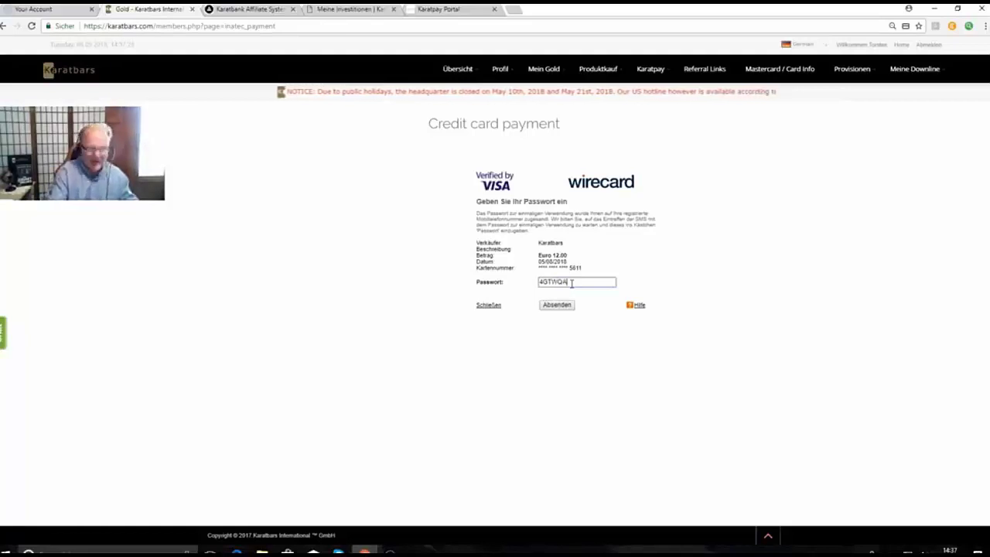
{"action": "left_click", "coordinate": [558, 305]}
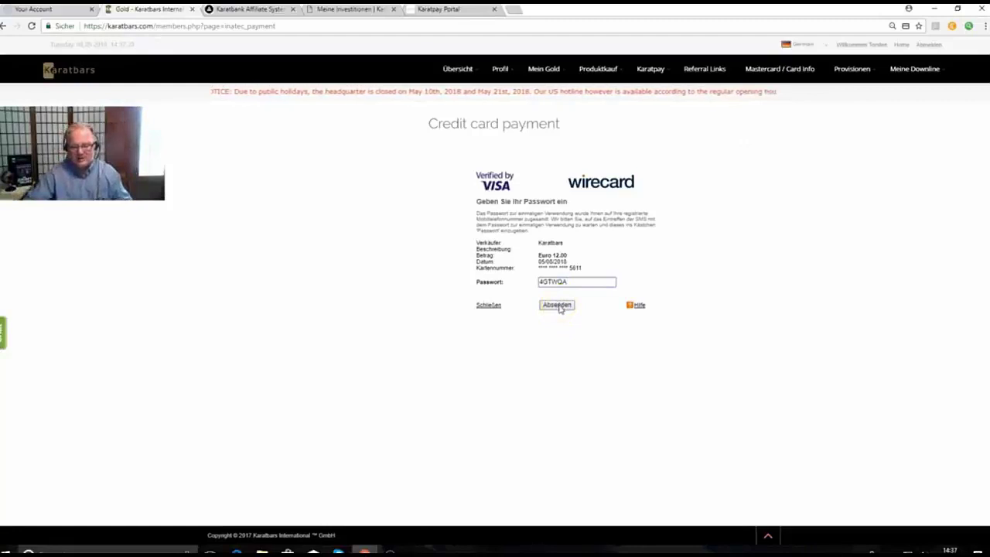
{"action": "left_click", "coordinate": [559, 306]}
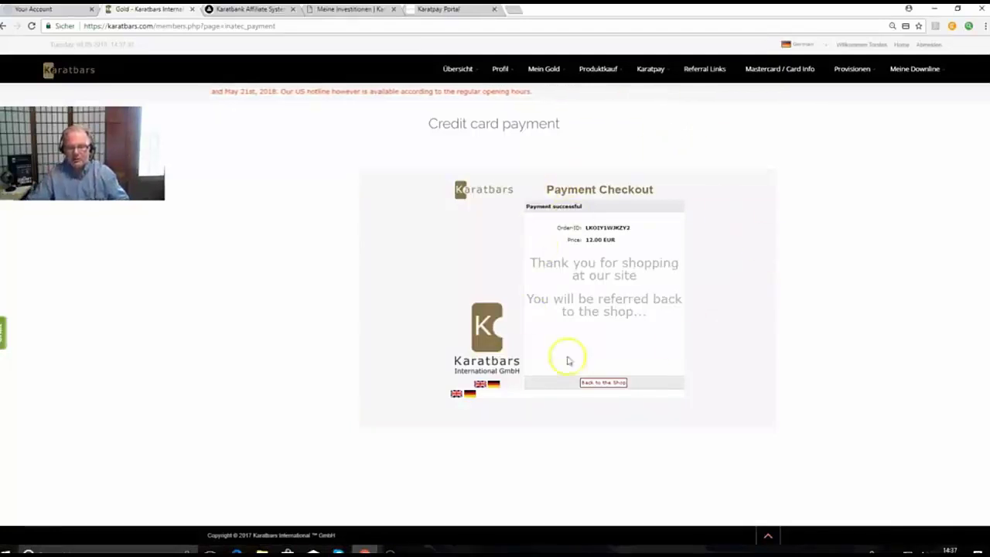
- Return to the shop and check the invoice and Zahlungsübersicht for the €12.00 purchase of 2018-05-08
{"action": "left_click", "coordinate": [603, 383]}
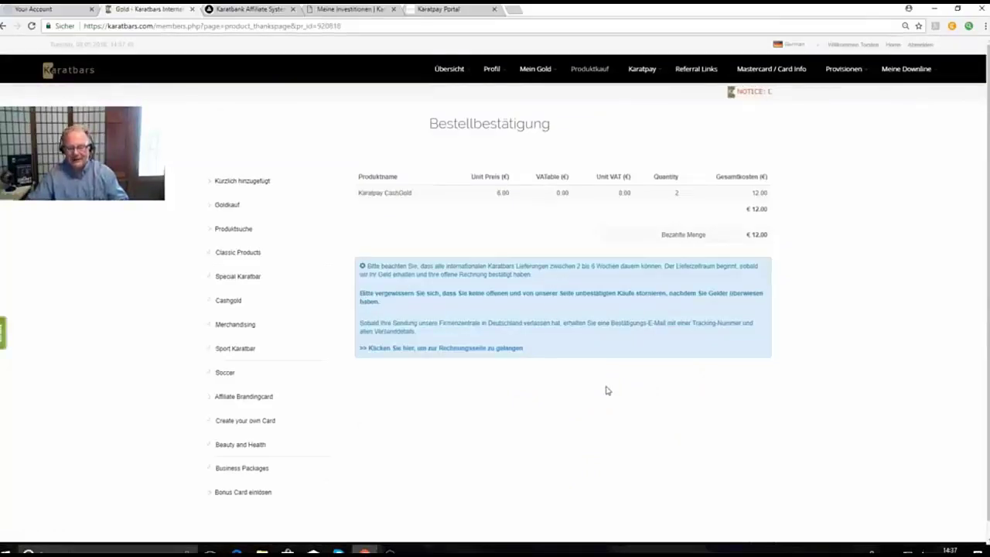
{"action": "left_click", "coordinate": [467, 353]}
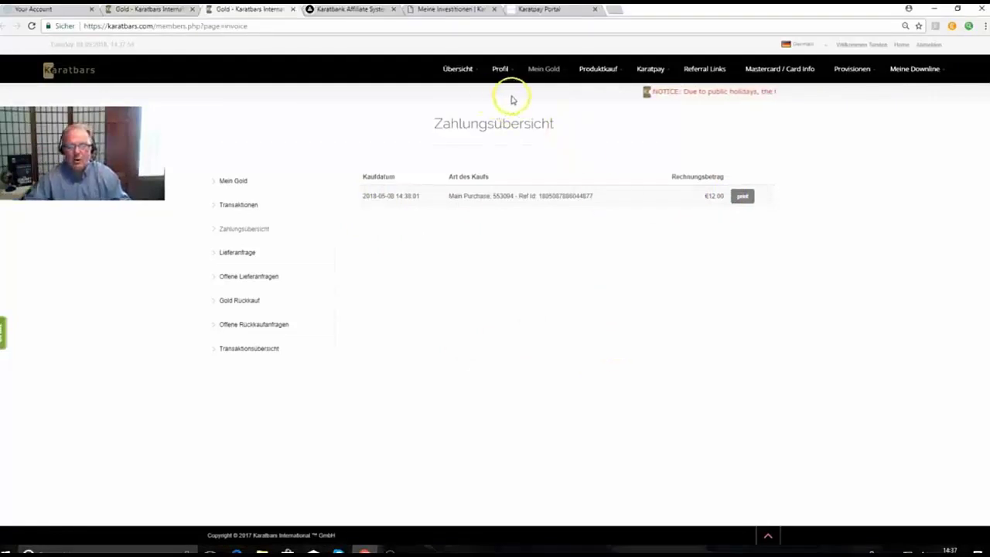
{"action": "mouse_move", "coordinate": [543, 69]}
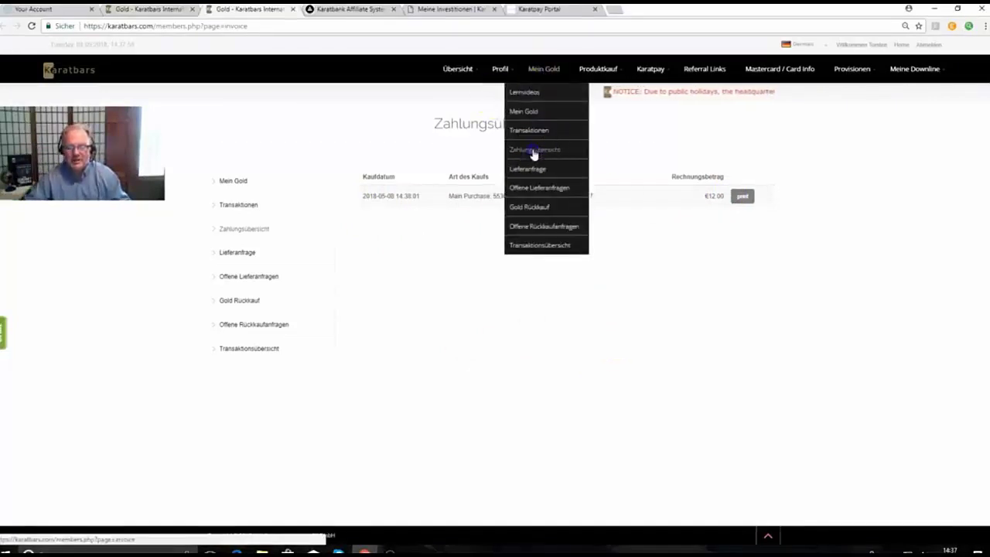
{"action": "left_click", "coordinate": [534, 153]}
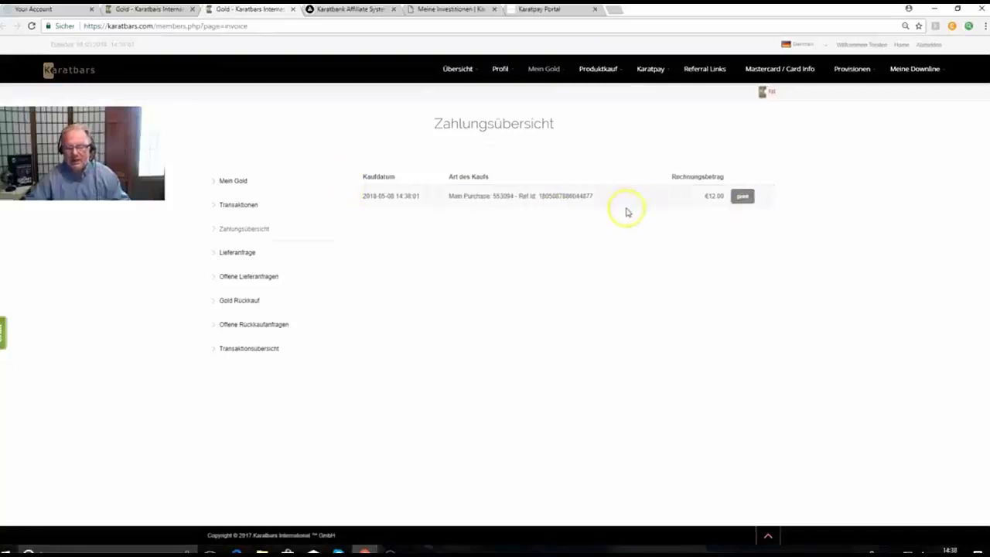
- Open the Downloads page from the Übersicht menu
{"action": "mouse_move", "coordinate": [544, 73]}
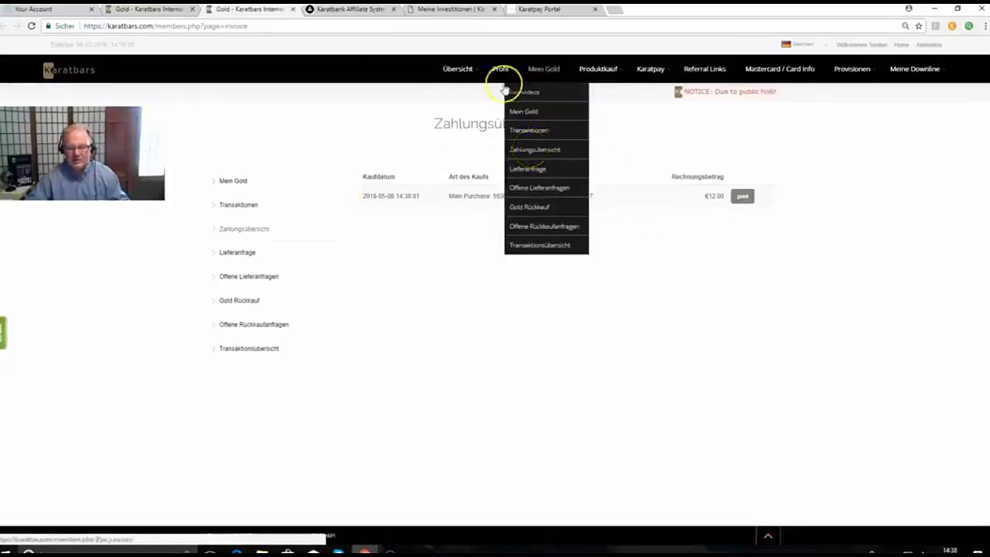
{"action": "mouse_move", "coordinate": [585, 78]}
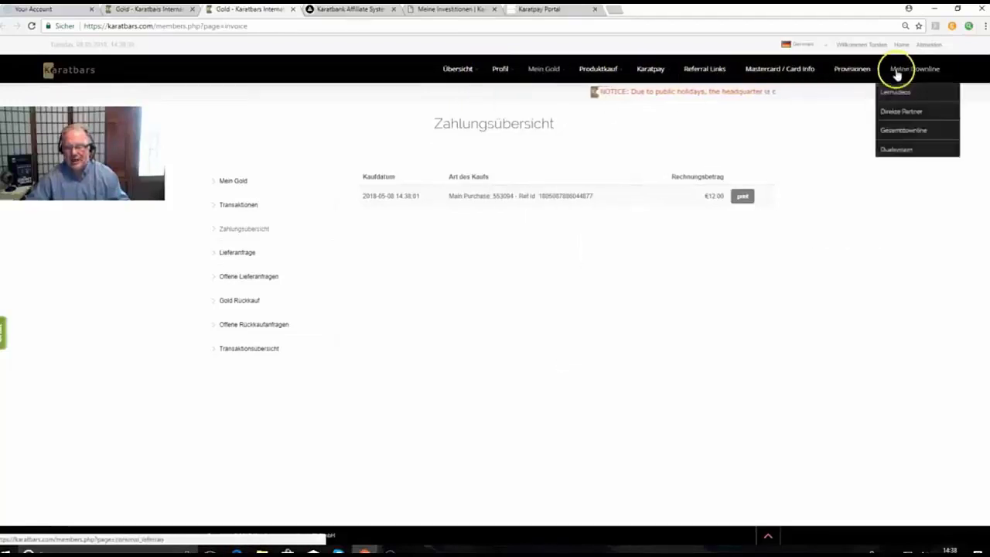
{"action": "mouse_move", "coordinate": [466, 75]}
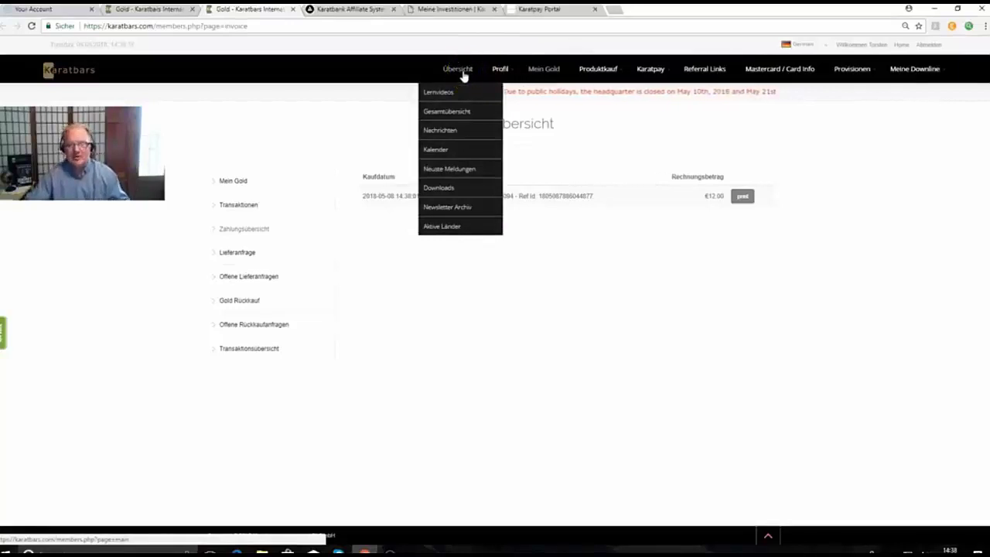
{"action": "left_click", "coordinate": [445, 190]}
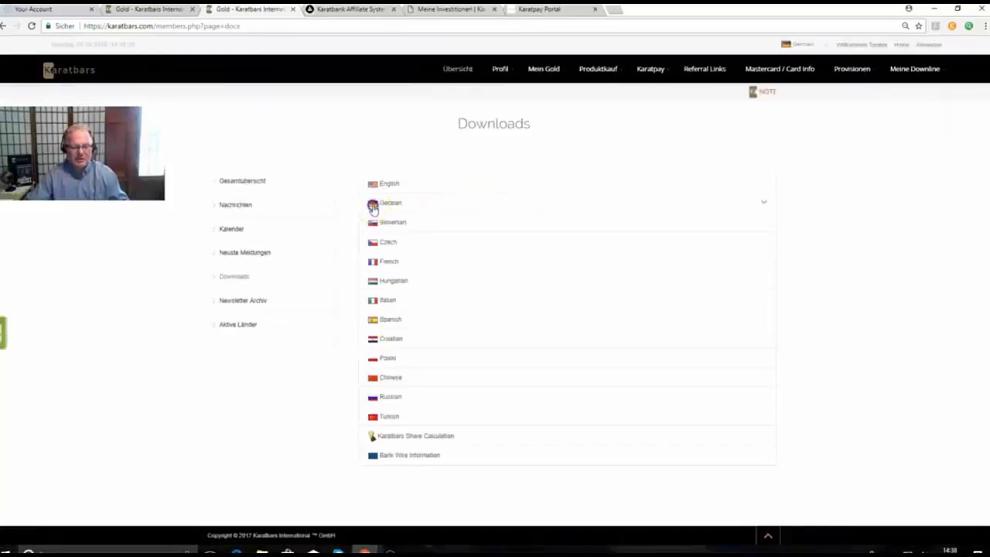
- Expand German > Präsentationen in Downloads to list the Imagefilm and Marketingplan Erklärung files
{"action": "left_click", "coordinate": [374, 205]}
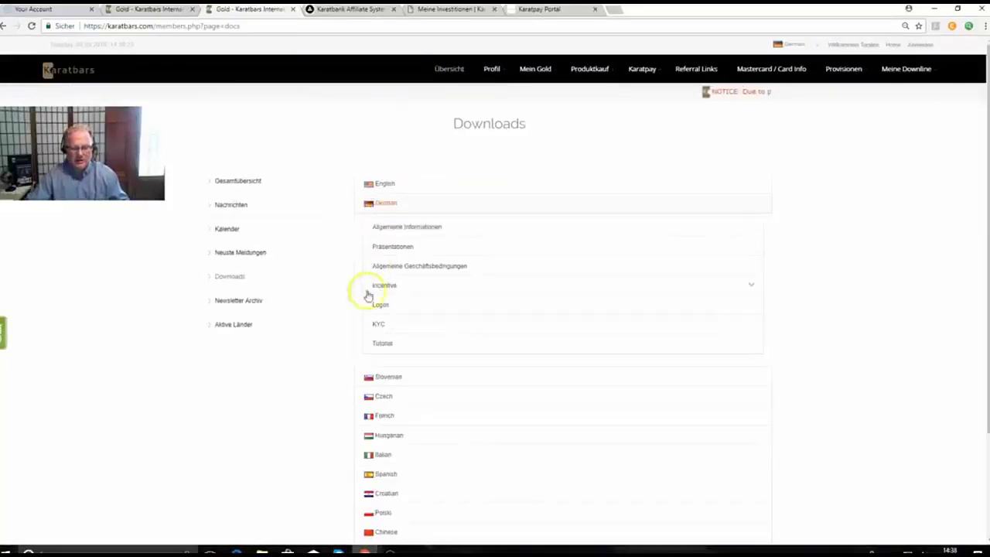
{"action": "left_click", "coordinate": [387, 252]}
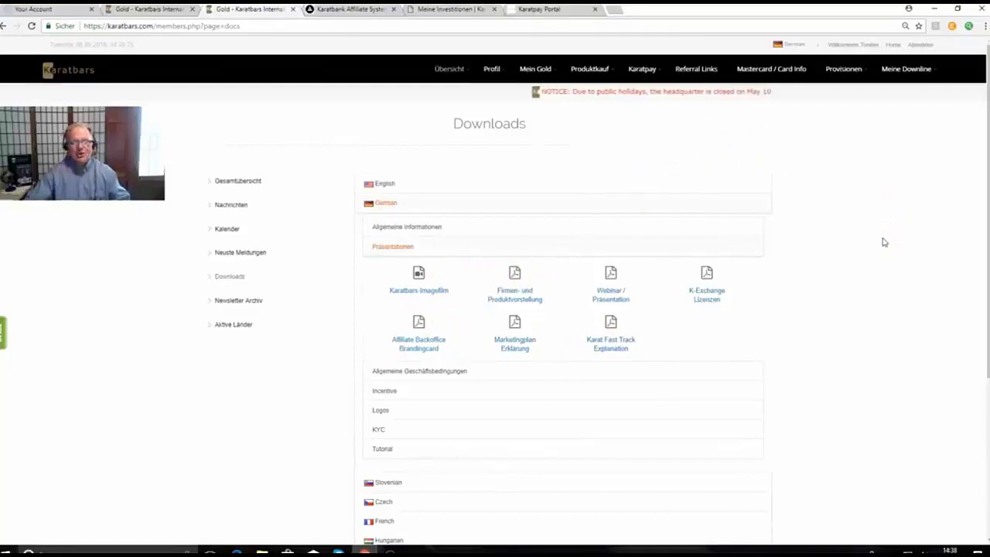
{"action": "left_click", "coordinate": [820, 211]}
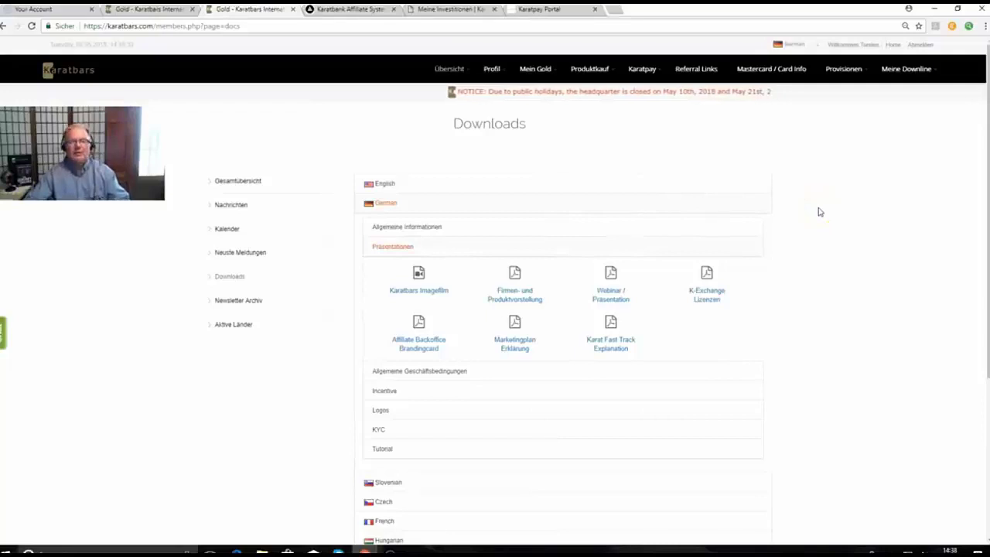
{"action": "left_click", "coordinate": [642, 71]}
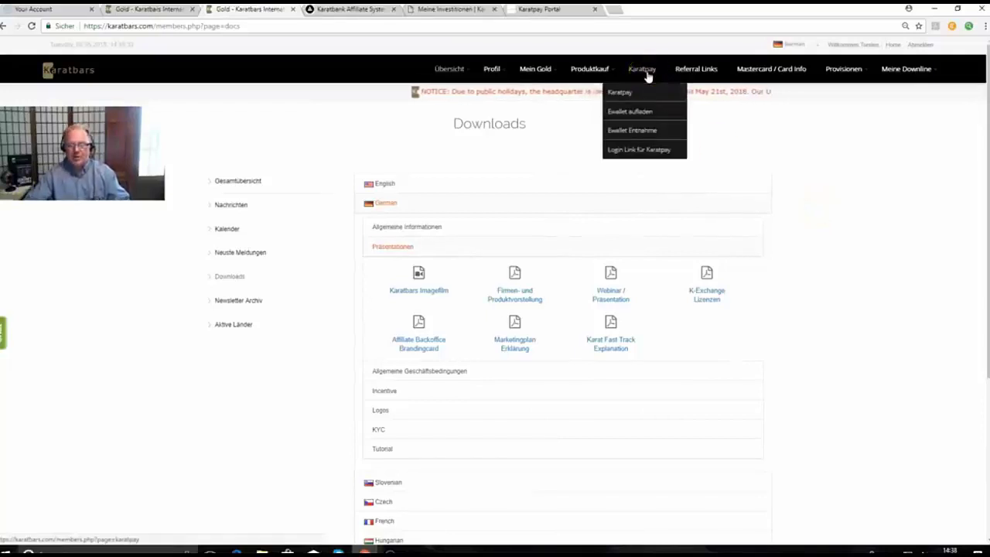
{"action": "left_click", "coordinate": [647, 151]}
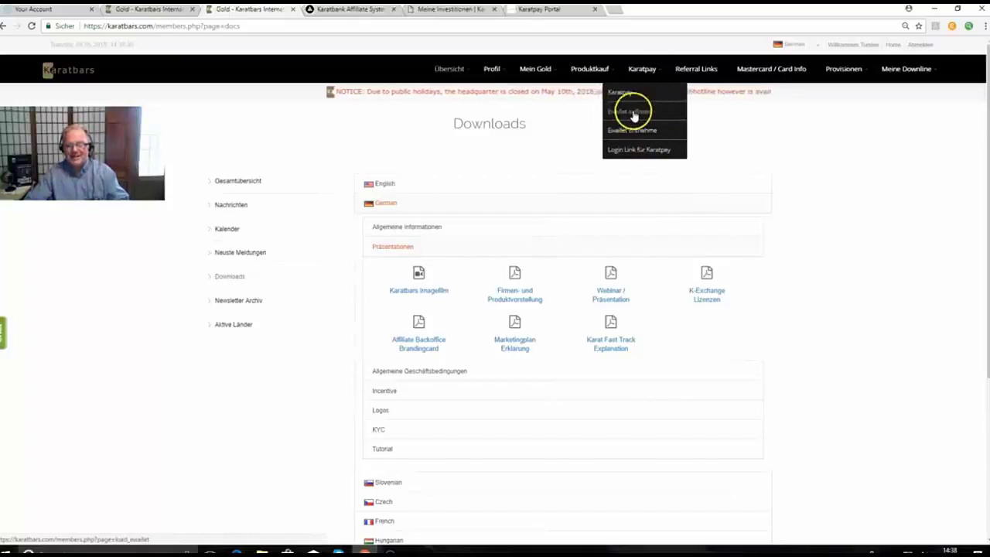
- Load 0.2 g of Cashgold into the Ewallet, then switch to the Karatgold Coin investments tab
{"action": "left_click", "coordinate": [646, 114]}
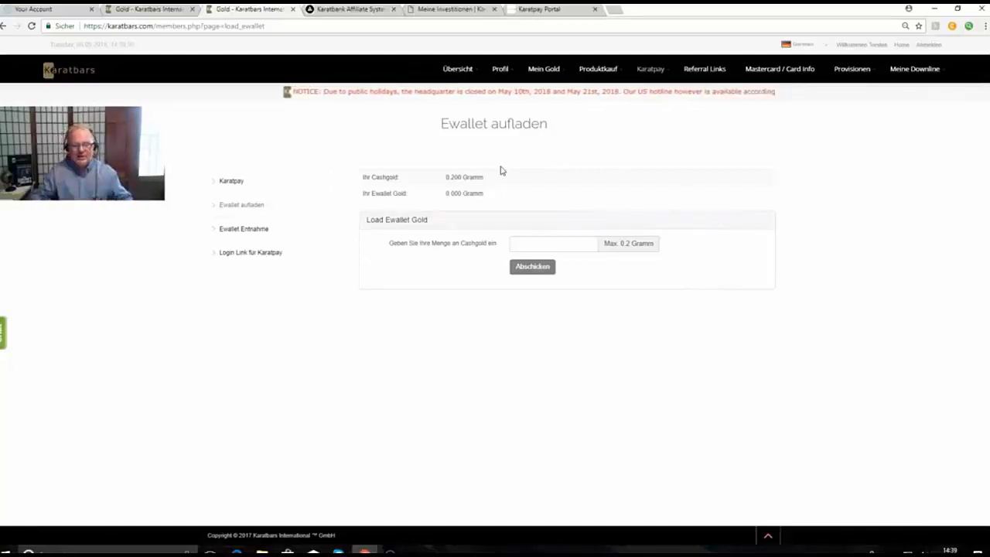
{"action": "left_click", "coordinate": [504, 175]}
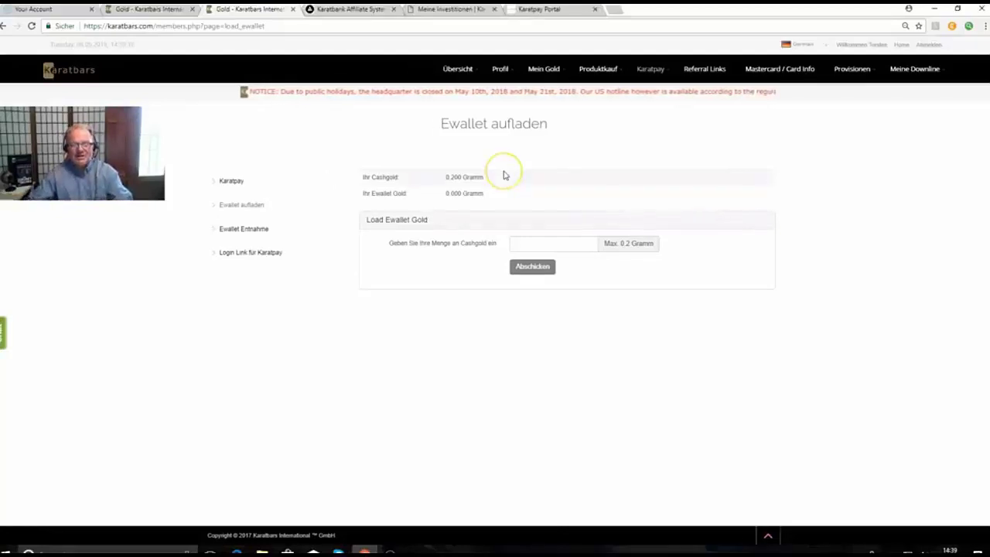
{"action": "left_click", "coordinate": [527, 244]}
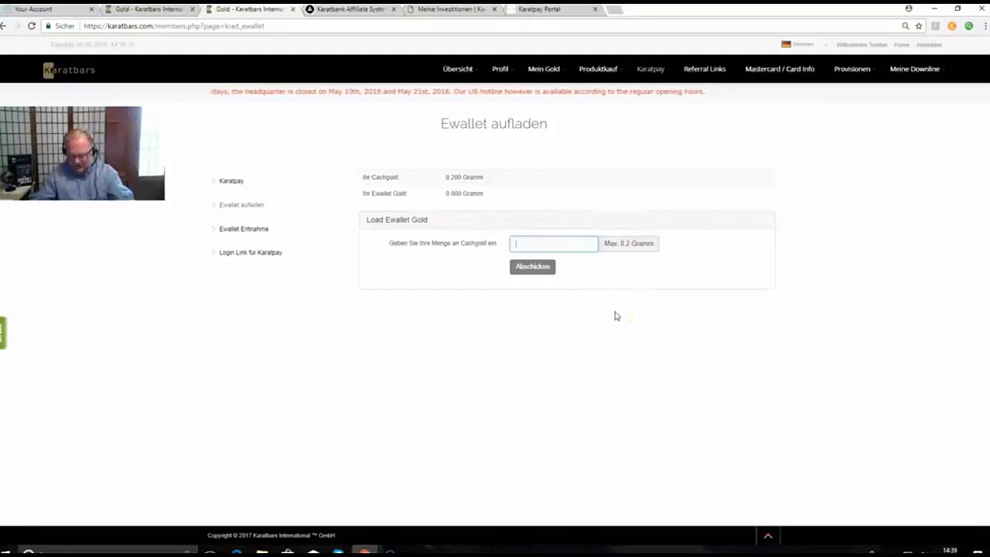
{"action": "type", "text": "0.2"}
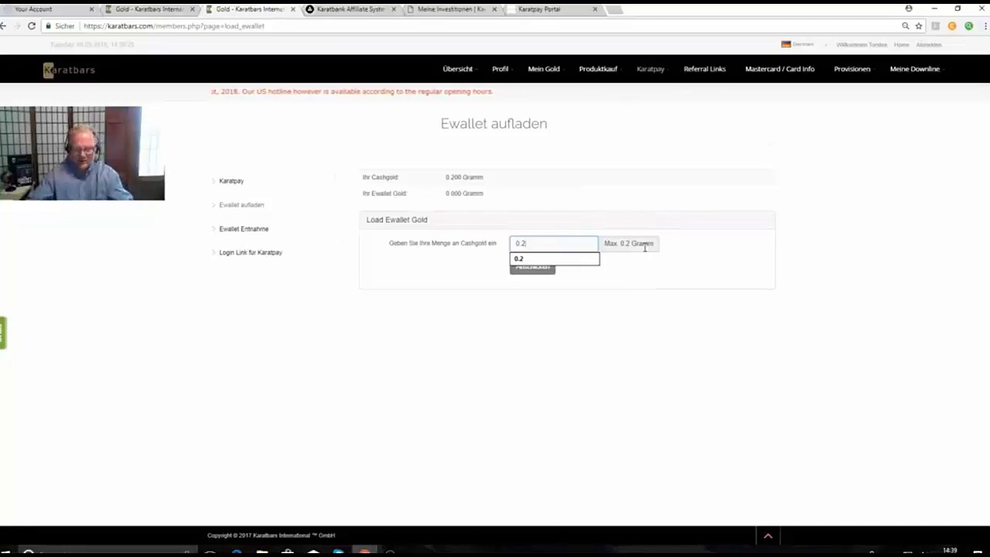
{"action": "left_click", "coordinate": [541, 258]}
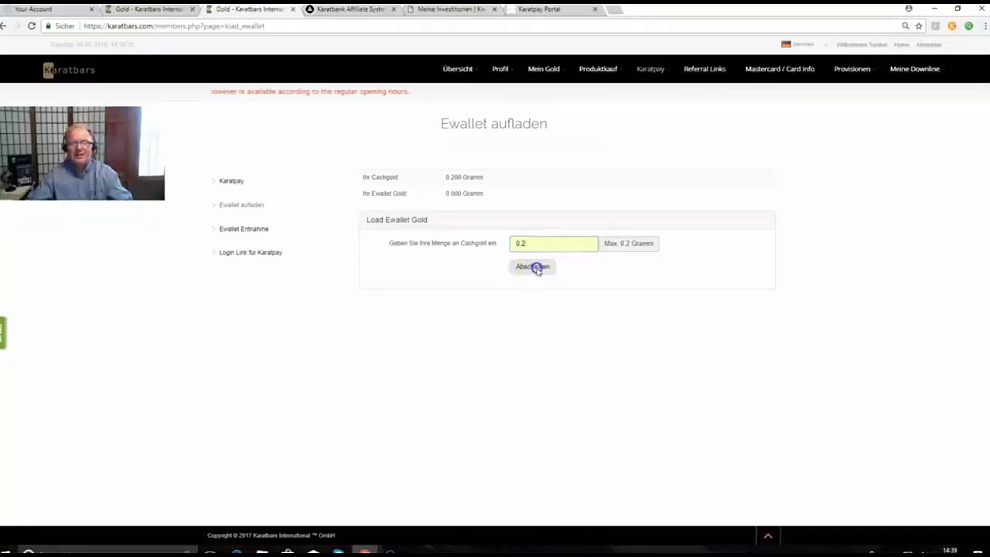
{"action": "left_click", "coordinate": [535, 267]}
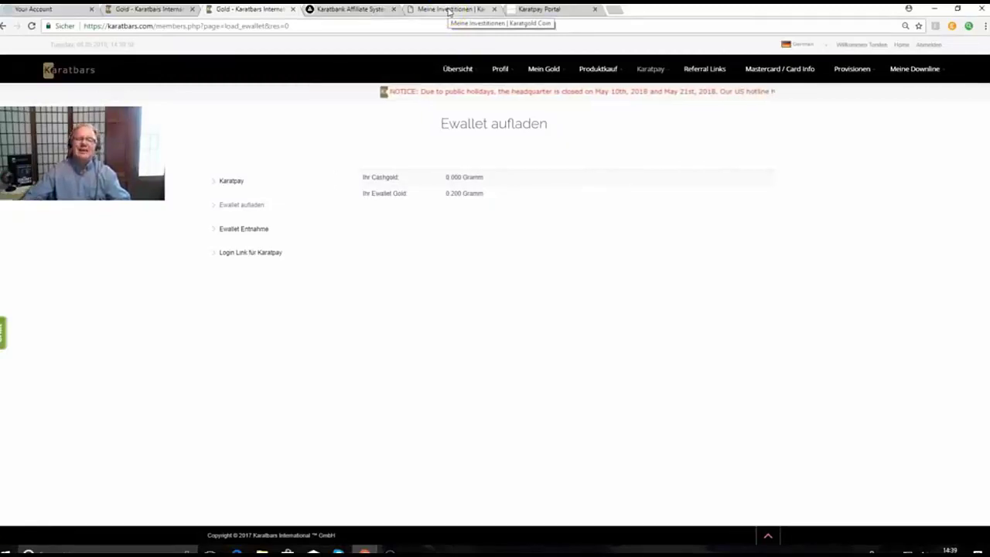
{"action": "left_click", "coordinate": [448, 10]}
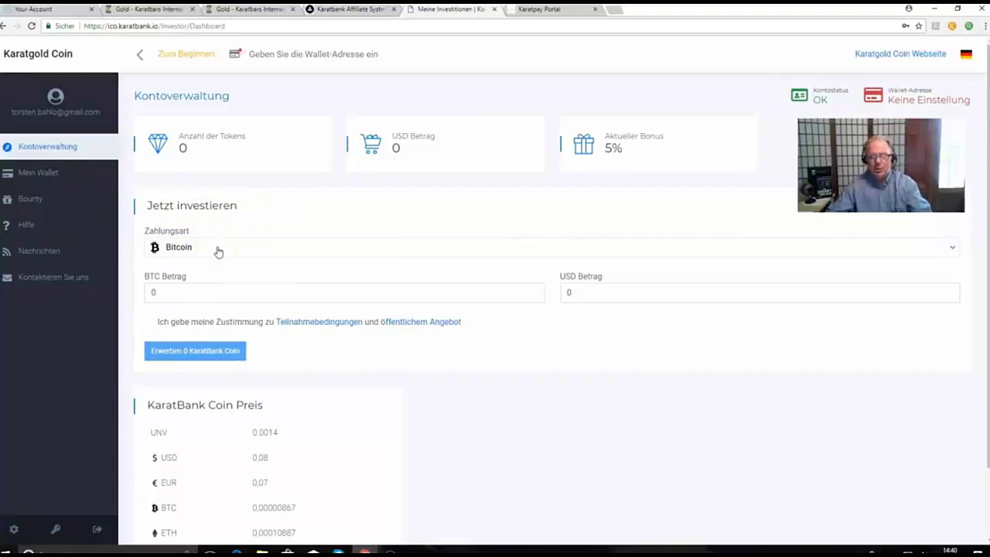
- Switch the Zahlungsart payment method from Bitcoin to Karatpay, Wire transfer
{"action": "left_click", "coordinate": [218, 251]}
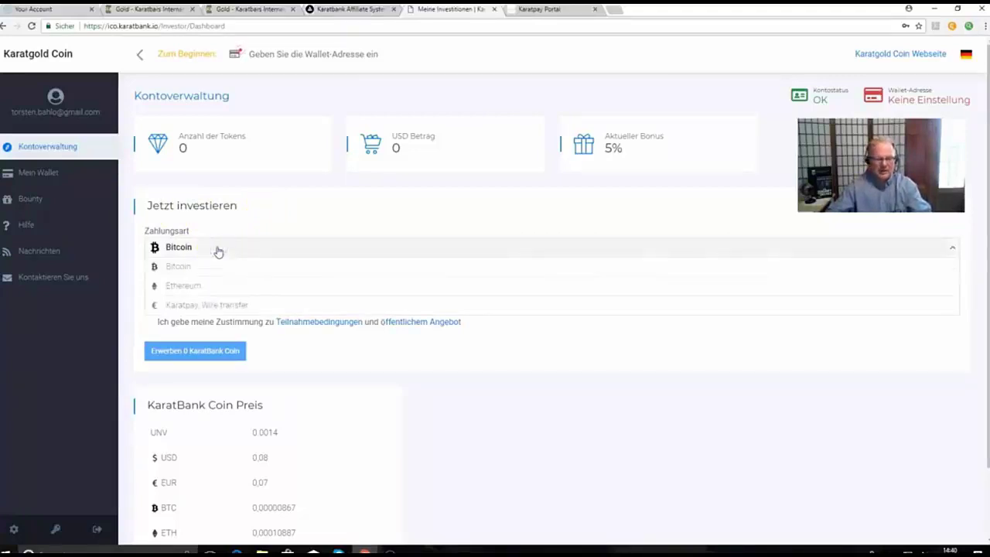
{"action": "left_click", "coordinate": [193, 285]}
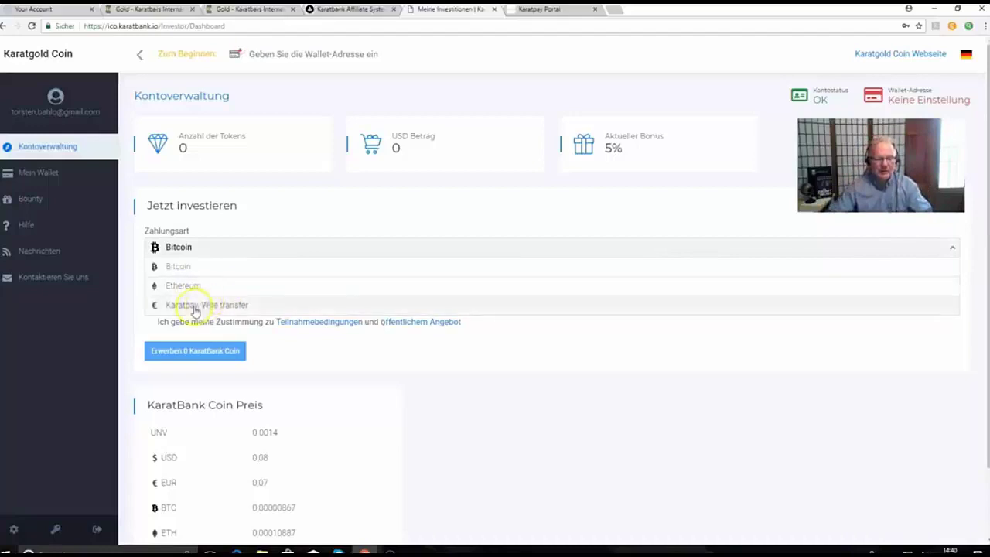
{"action": "left_click", "coordinate": [263, 306]}
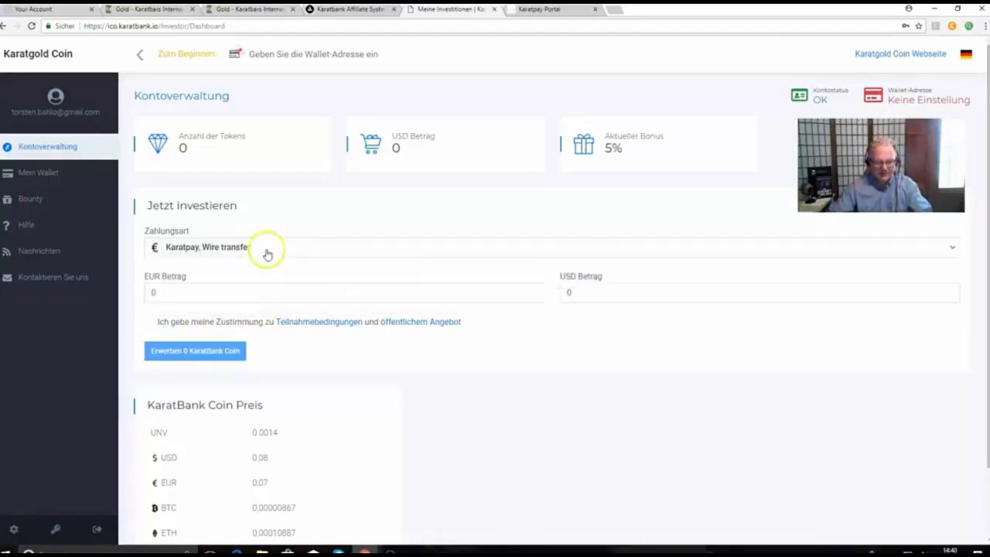
- Try 100, 700 and 750 in EUR Betrag, then leave the field empty
{"action": "double_click", "coordinate": [177, 292]}
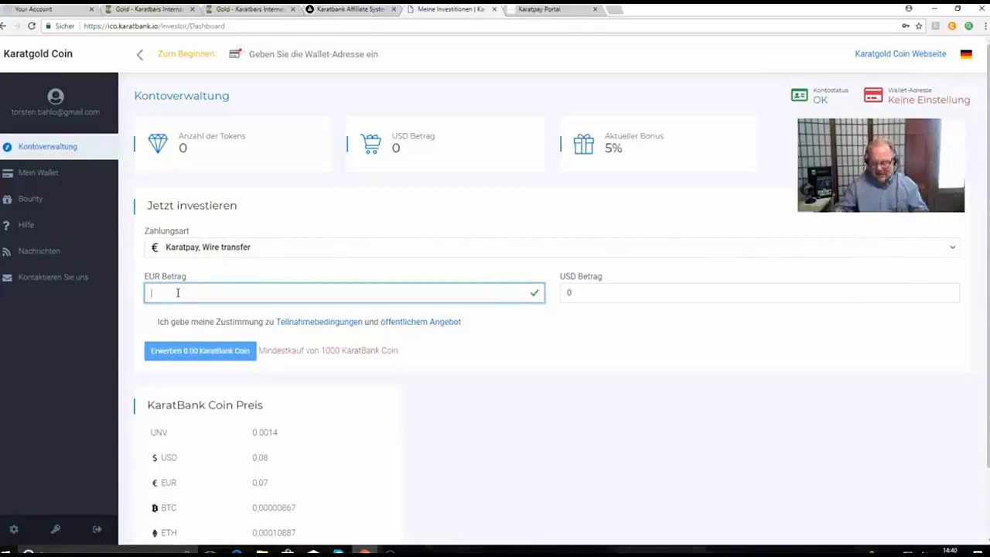
{"action": "type", "text": "100"}
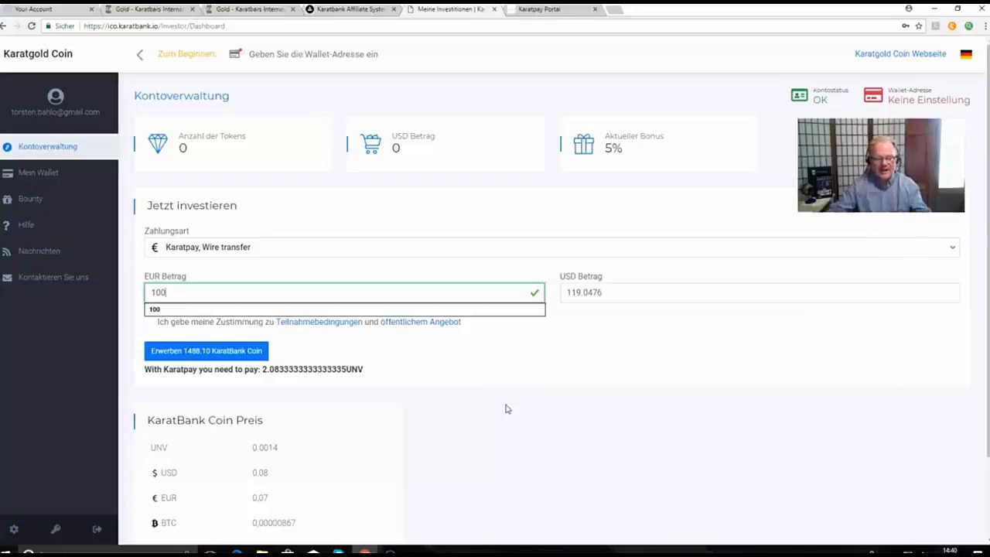
{"action": "double_click", "coordinate": [182, 294]}
{"action": "type", "text": "1"}
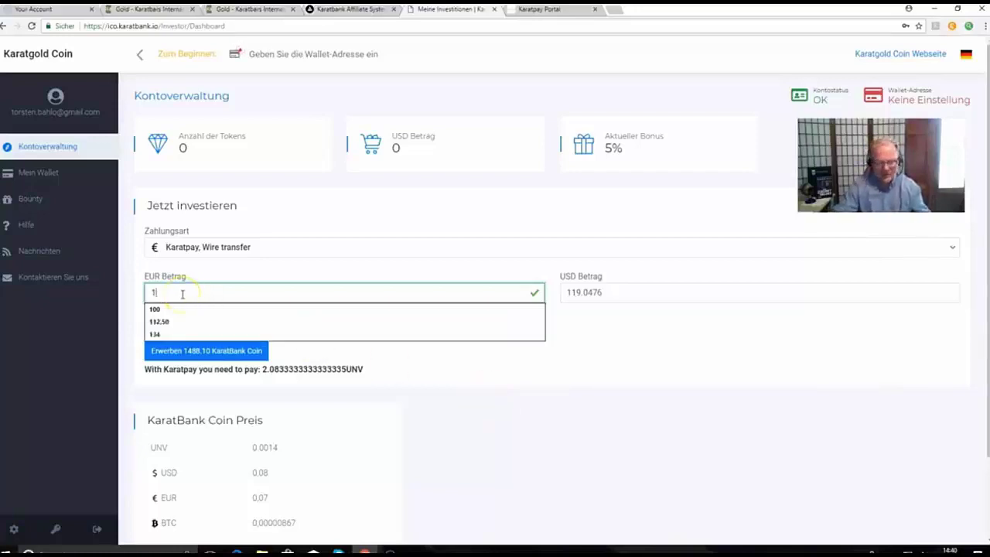
{"action": "key", "text": "BackSpace"}
{"action": "type", "text": "700"}
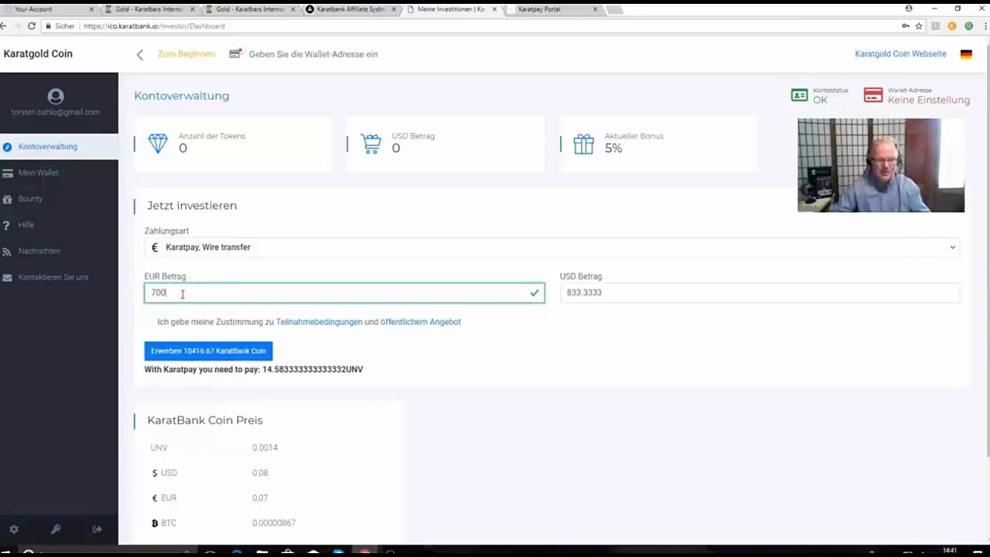
{"action": "left_click", "coordinate": [184, 296]}
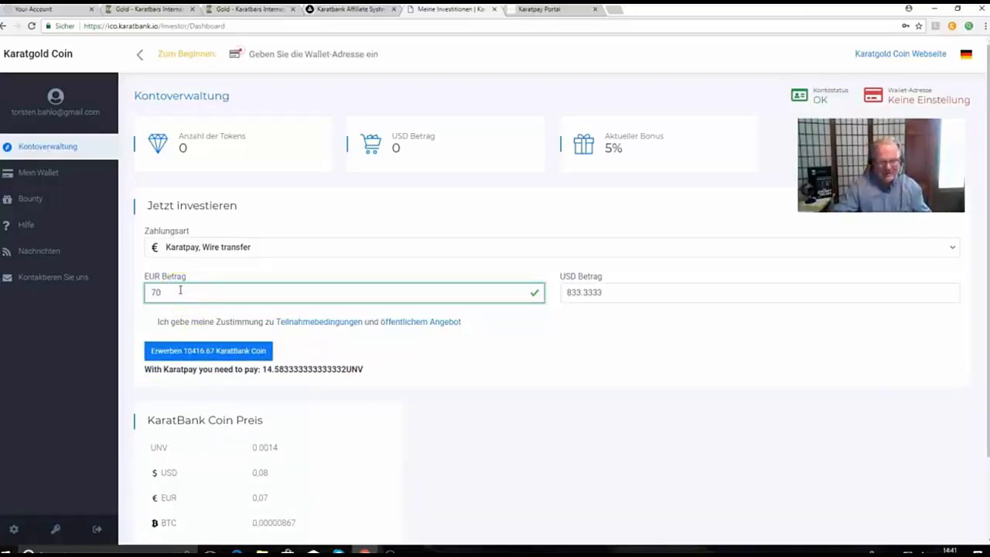
{"action": "key", "text": "BackSpace"}
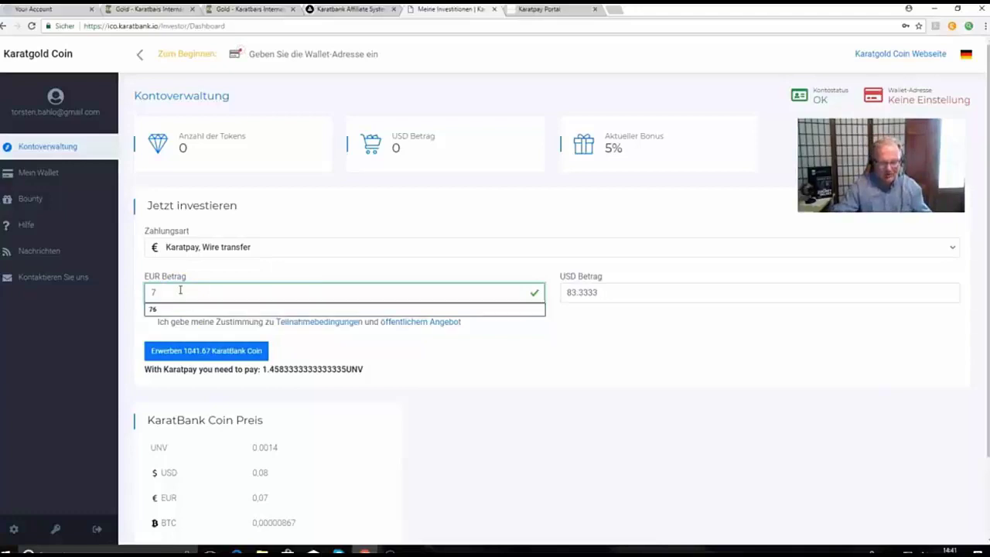
{"action": "type", "text": "50"}
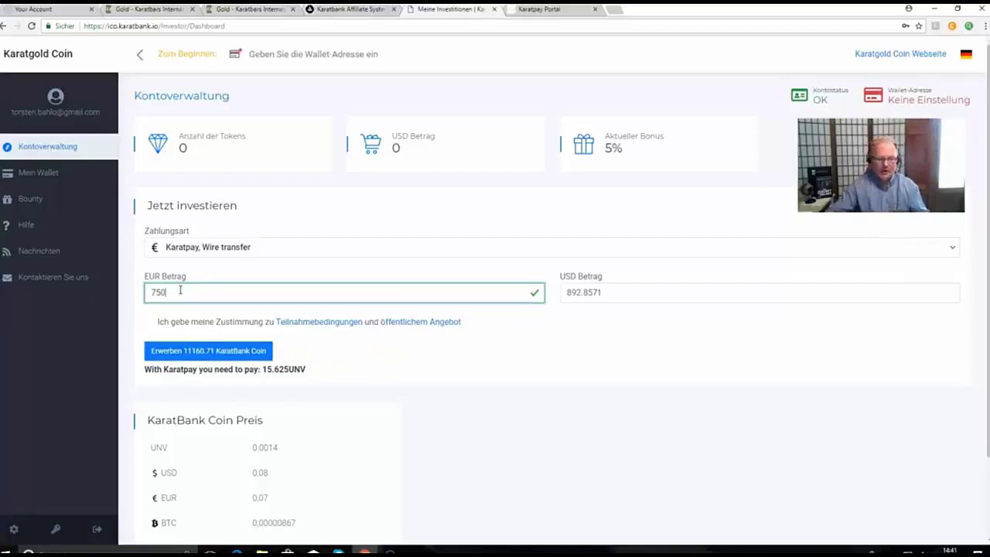
{"action": "left_click_drag", "start_coordinate": [171, 291], "coordinate": [137, 290]}
{"action": "key", "text": "BackSpace"}
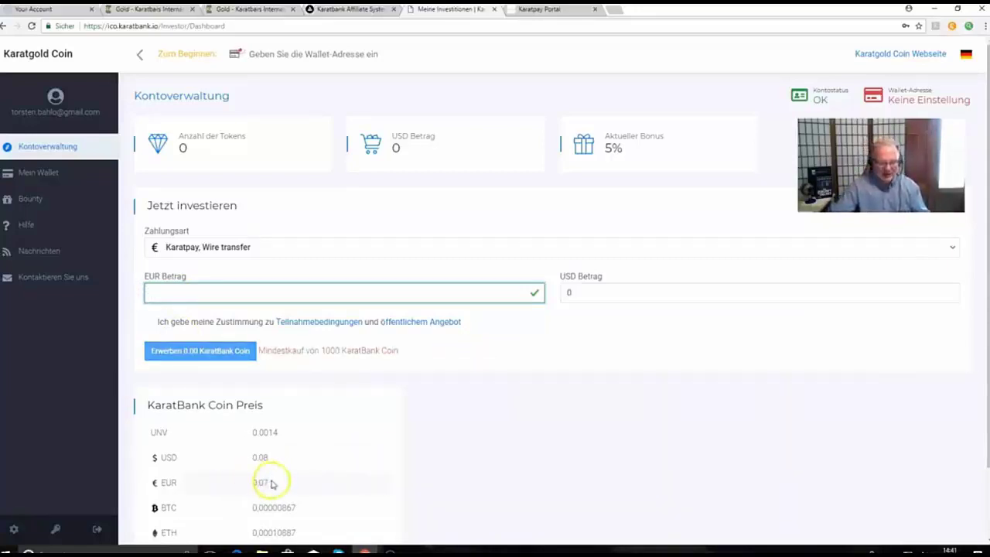
{"action": "left_click_drag", "start_coordinate": [261, 481], "coordinate": [242, 481]}
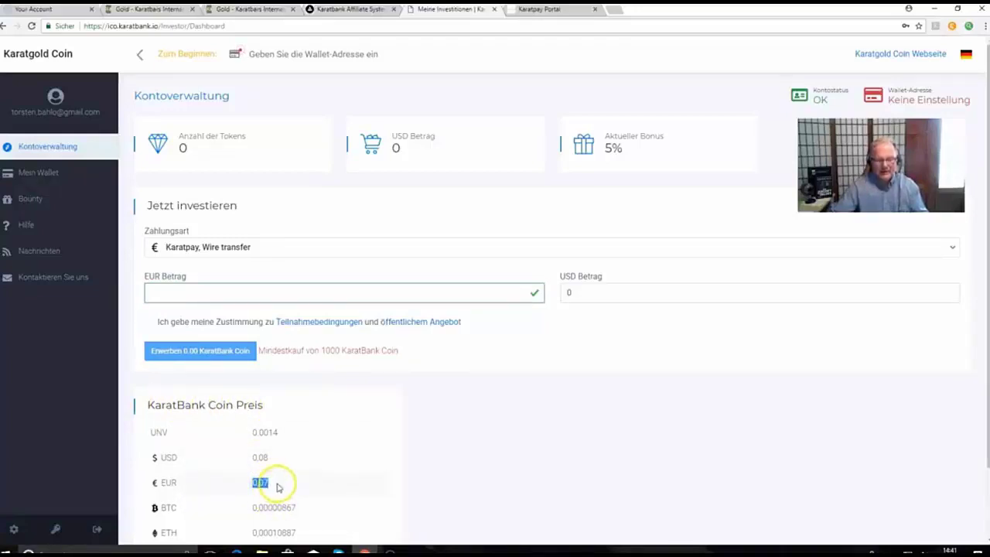
{"action": "left_click", "coordinate": [279, 486]}
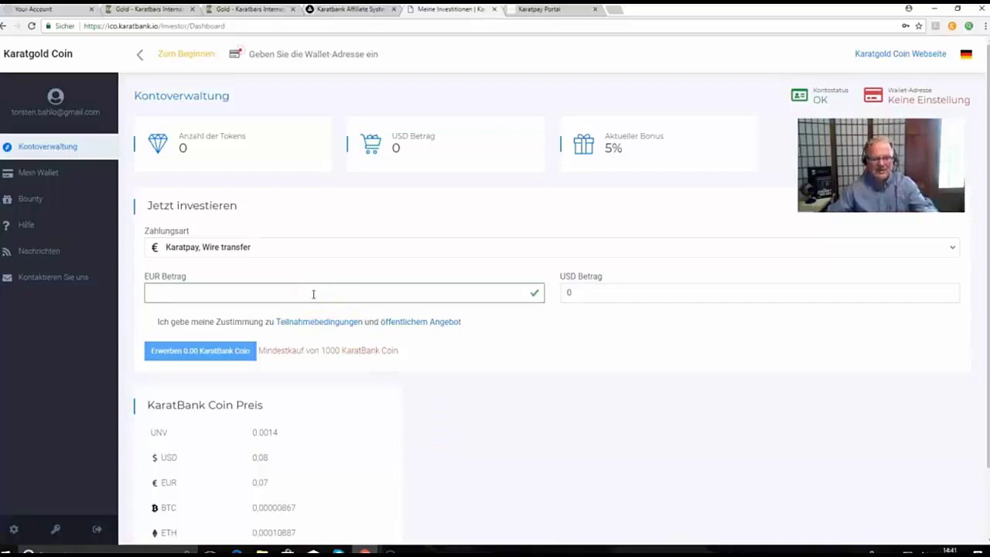
- Log out of the current account in the Karatpay Portal
{"action": "left_click", "coordinate": [555, 10]}
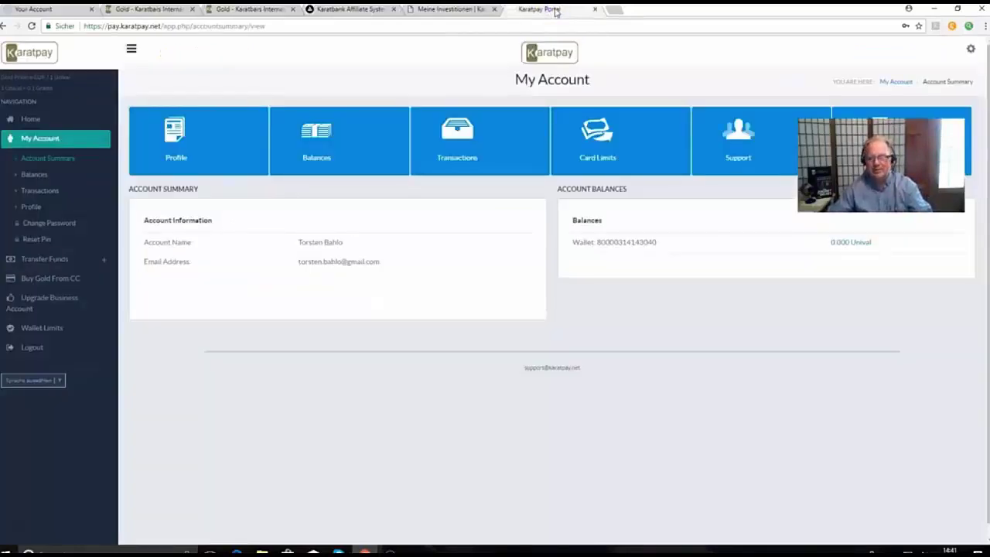
{"action": "left_click_drag", "start_coordinate": [920, 115], "coordinate": [829, 362]}
{"action": "left_click", "coordinate": [835, 254]}
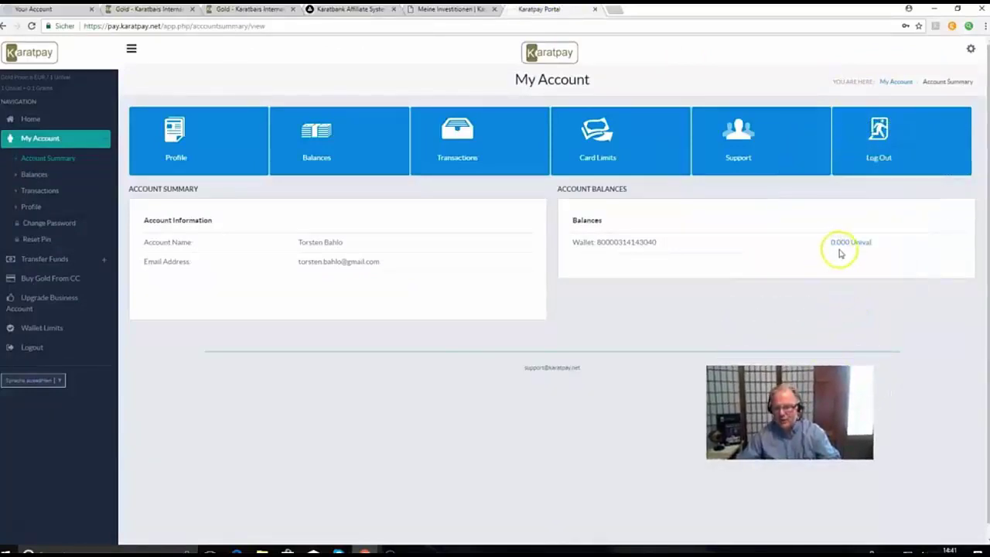
{"action": "left_click", "coordinate": [878, 144]}
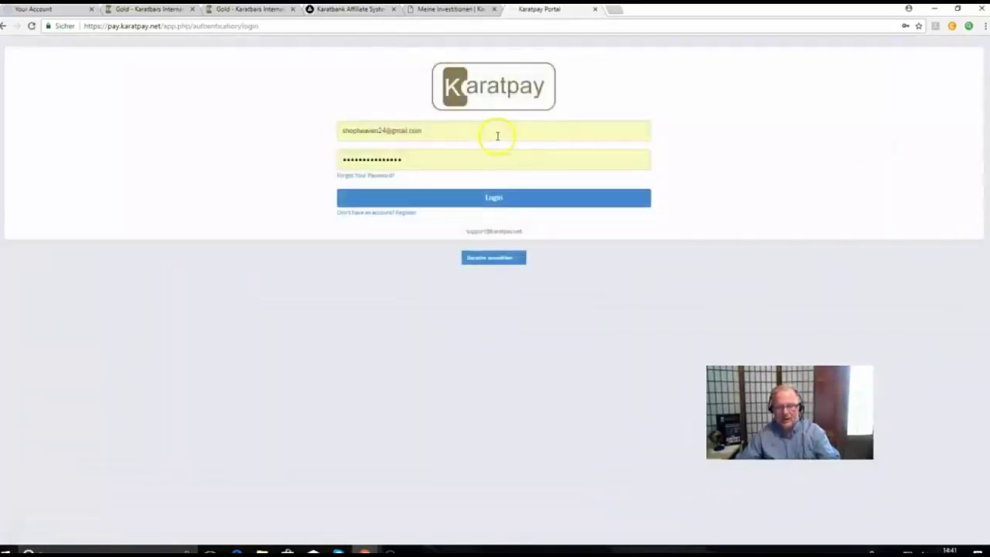
- Log in to Karatpay with a different account e-mail and password
{"action": "left_click", "coordinate": [497, 137]}
{"action": "left_click_drag", "start_coordinate": [451, 132], "coordinate": [335, 133]}
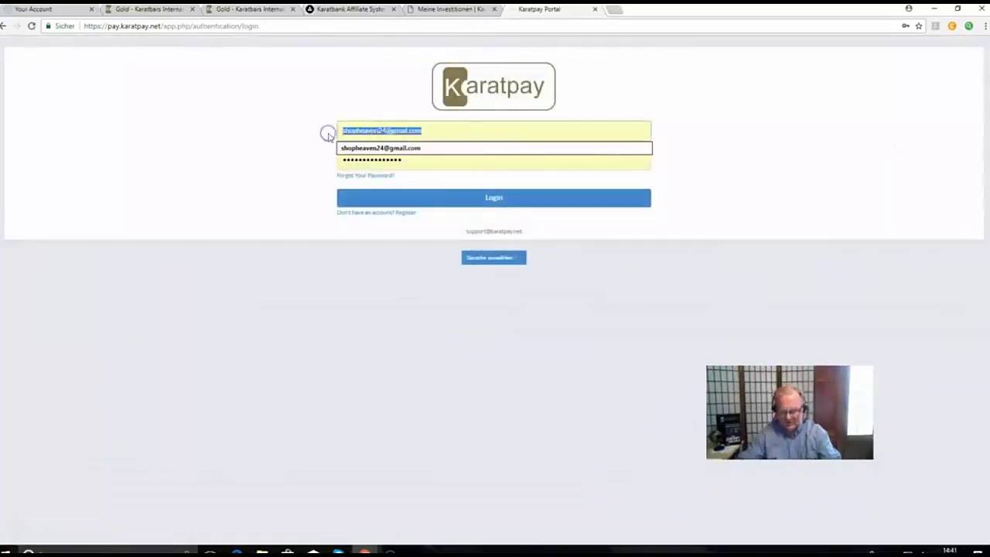
{"action": "key", "text": "BackSpace"}
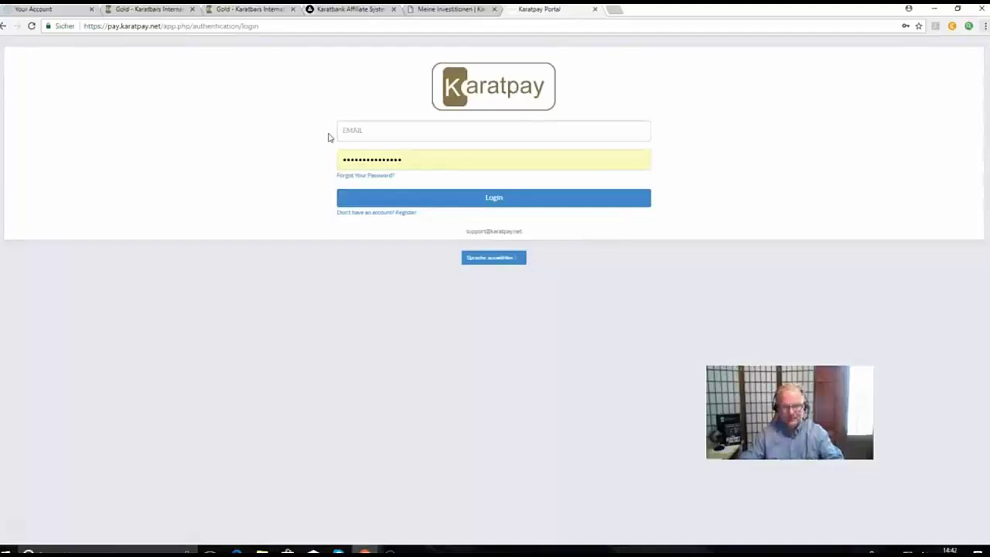
{"action": "left_click", "coordinate": [351, 129]}
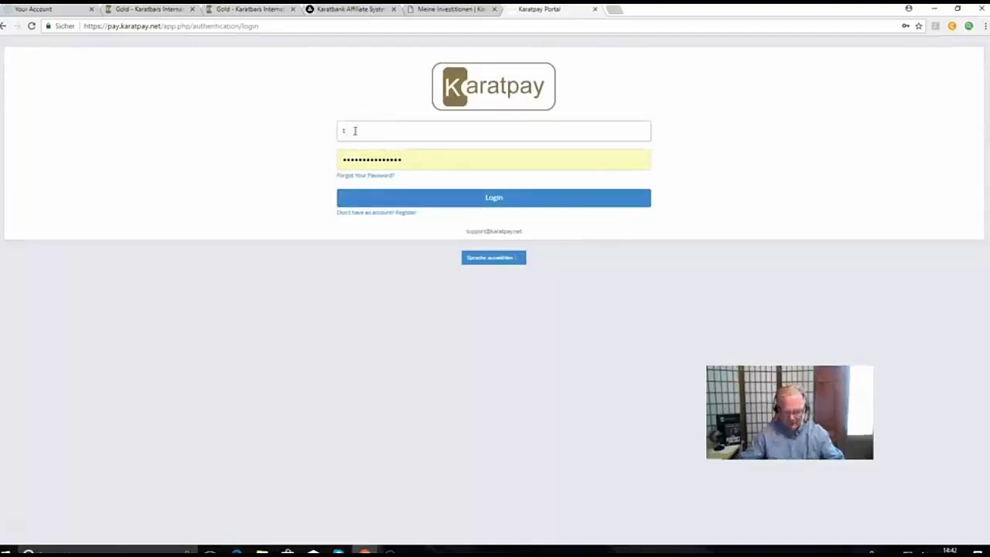
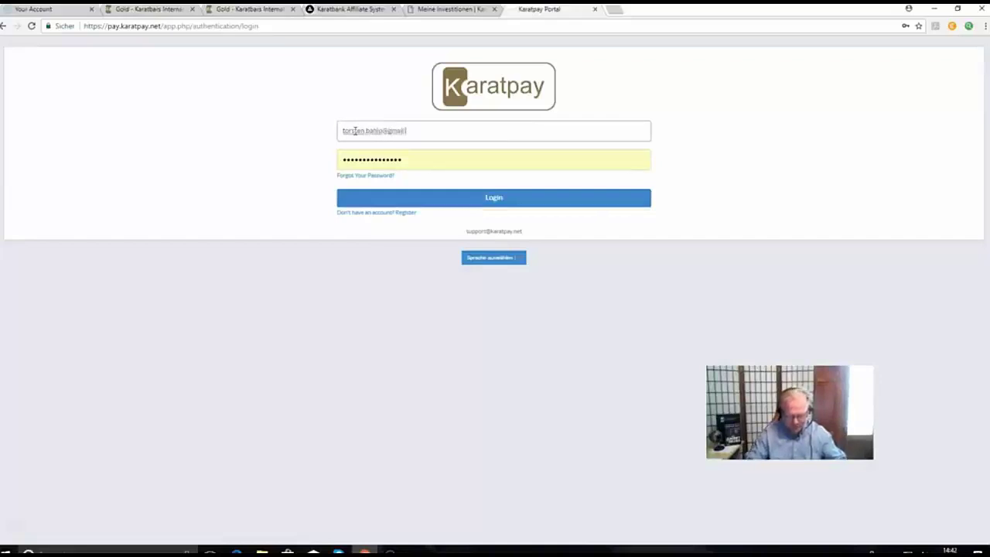
{"action": "double_click", "coordinate": [410, 159]}
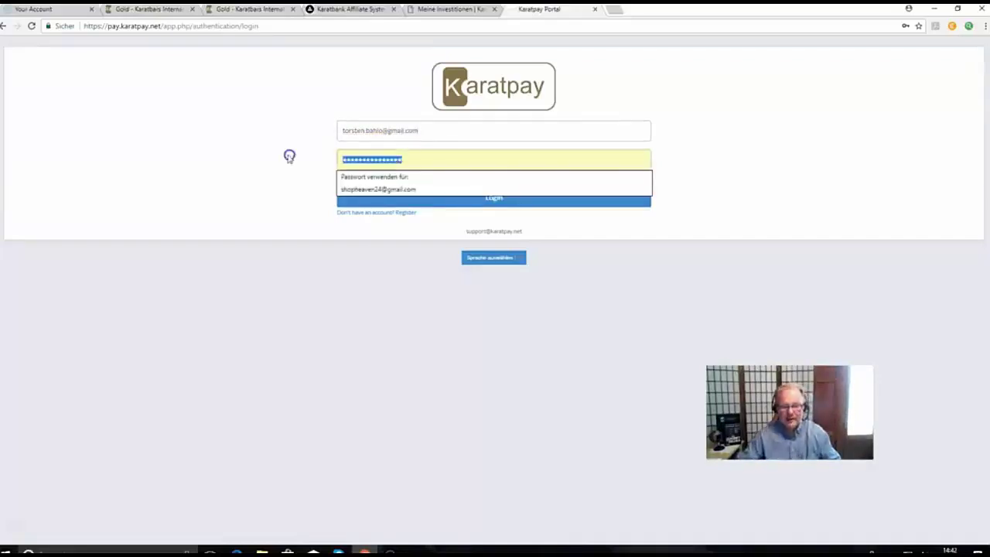
{"action": "key", "text": "BackSpace"}
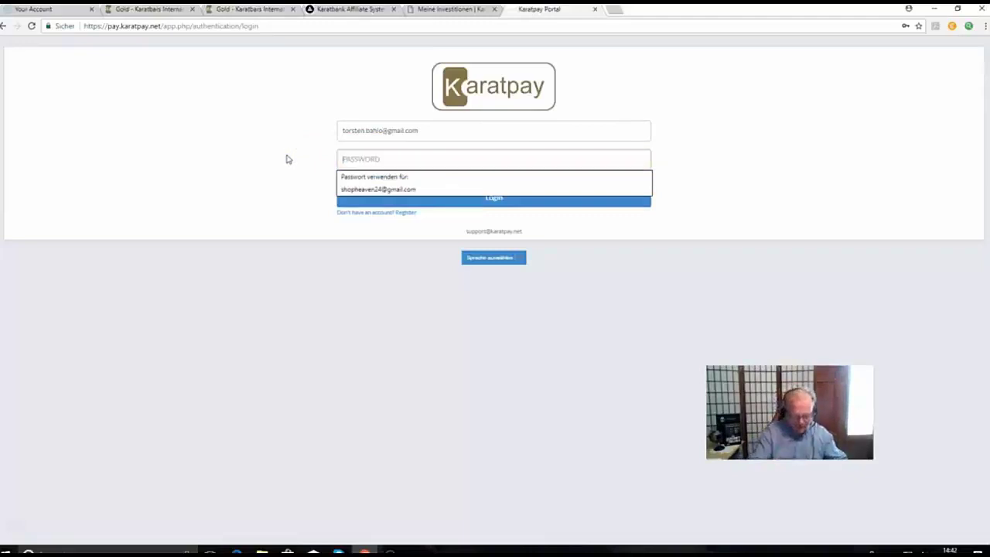
{"action": "type", "text": "****"}
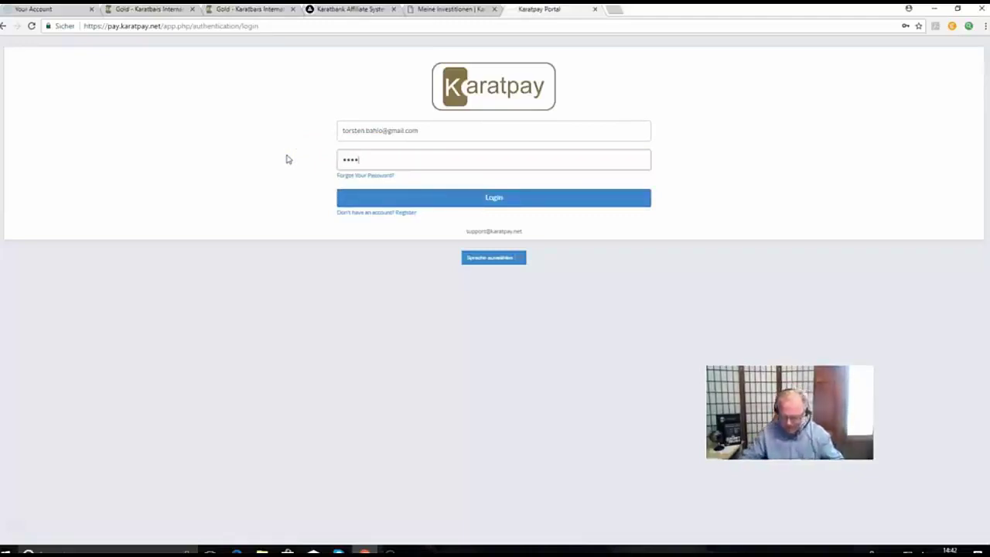
{"action": "type", "text": "******"}
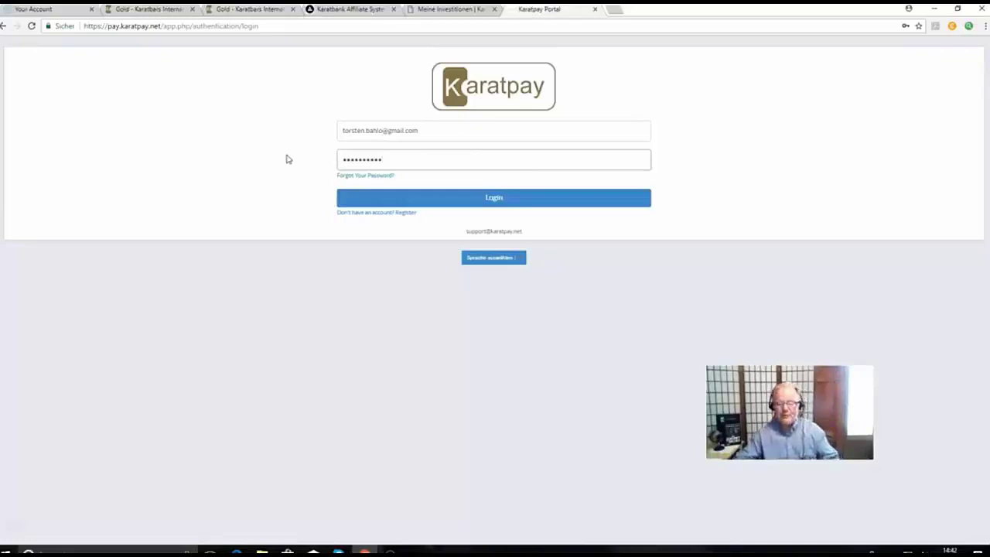
{"action": "left_click", "coordinate": [479, 199]}
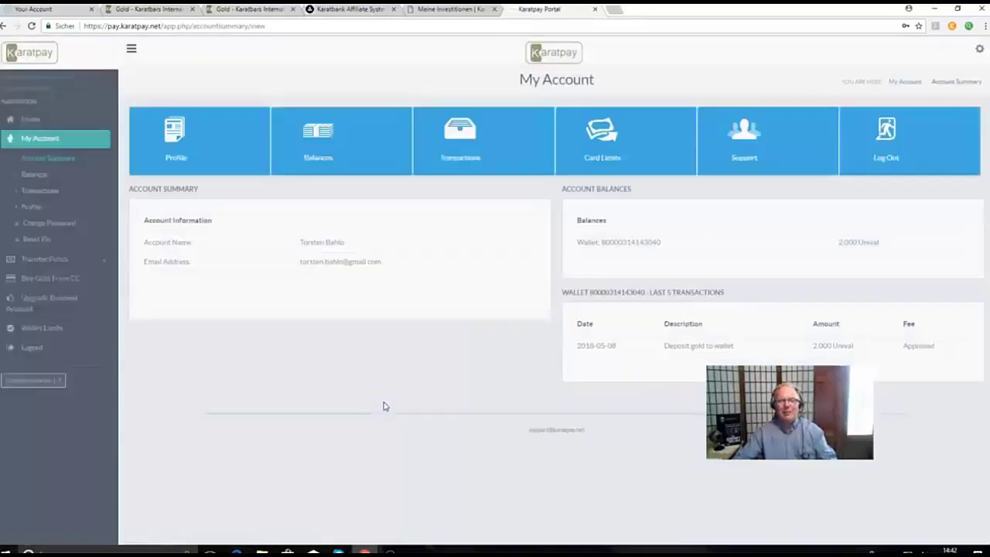
{"action": "left_click", "coordinate": [423, 396]}
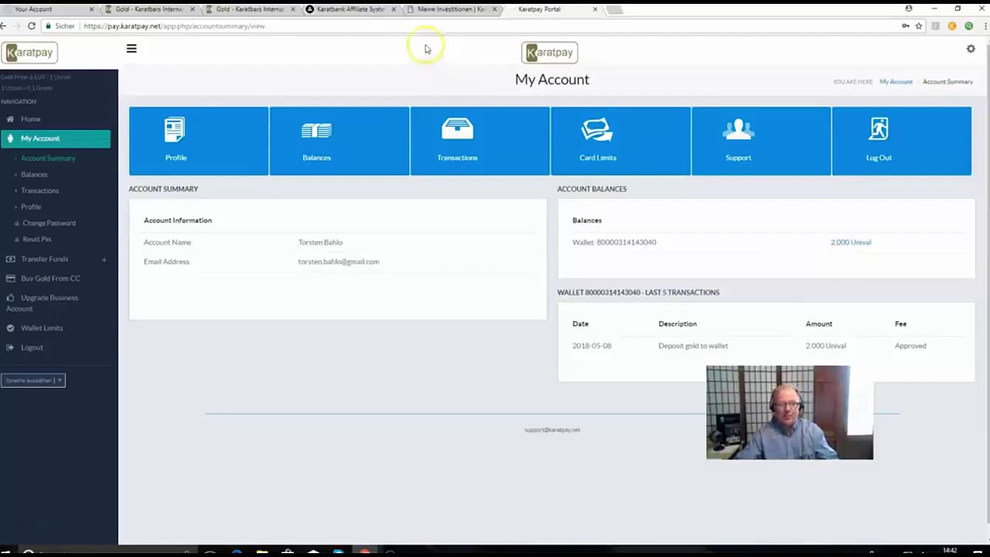
{"action": "left_click", "coordinate": [446, 10]}
- Enter 80 EUR, then adjust the amount to 96 EUR (114.2857 USD, 1428.57 KaratBank Coin)
{"action": "left_click", "coordinate": [187, 294]}
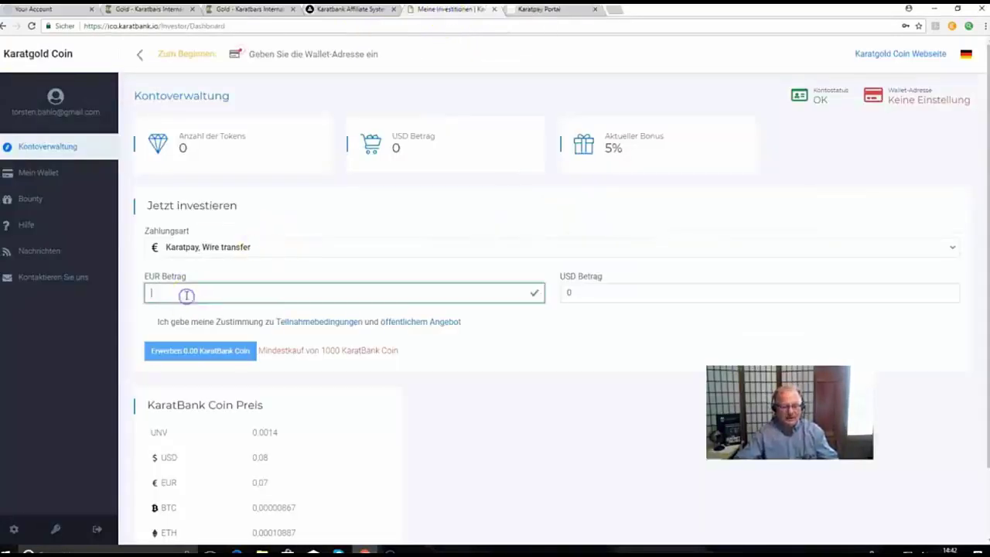
{"action": "type", "text": "80"}
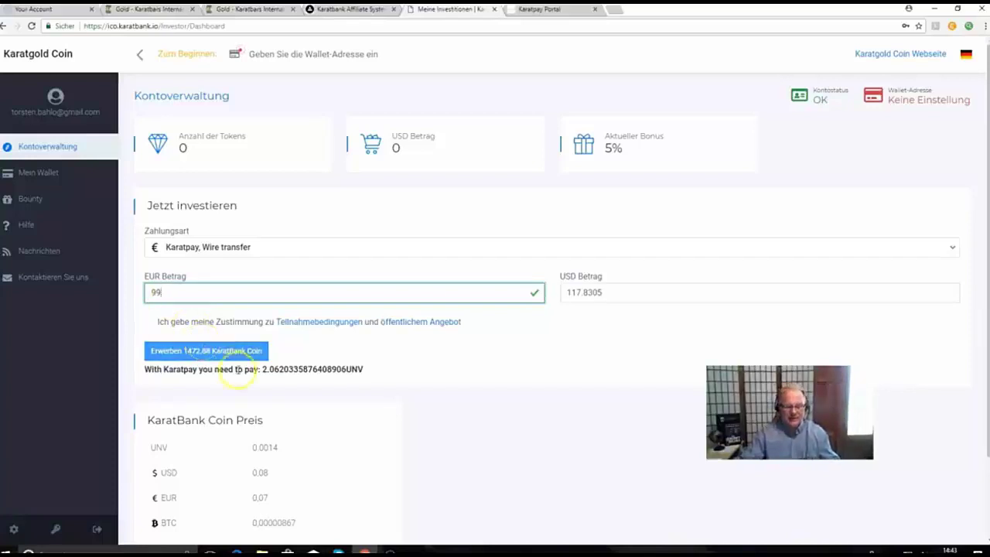
{"action": "left_click", "coordinate": [163, 293]}
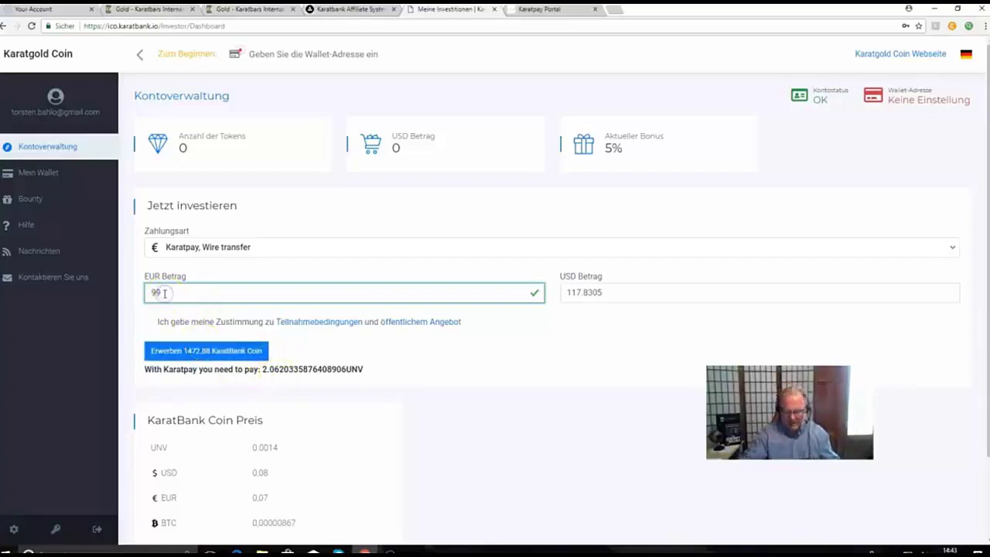
{"action": "key", "text": "BackSpace"}
{"action": "type", "text": "8"}
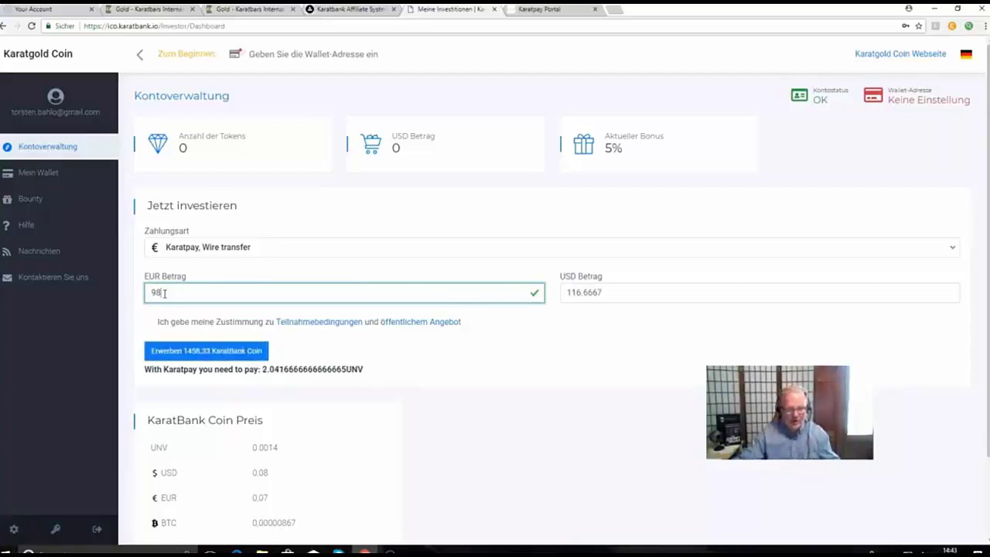
{"action": "key", "text": "BackSpace"}
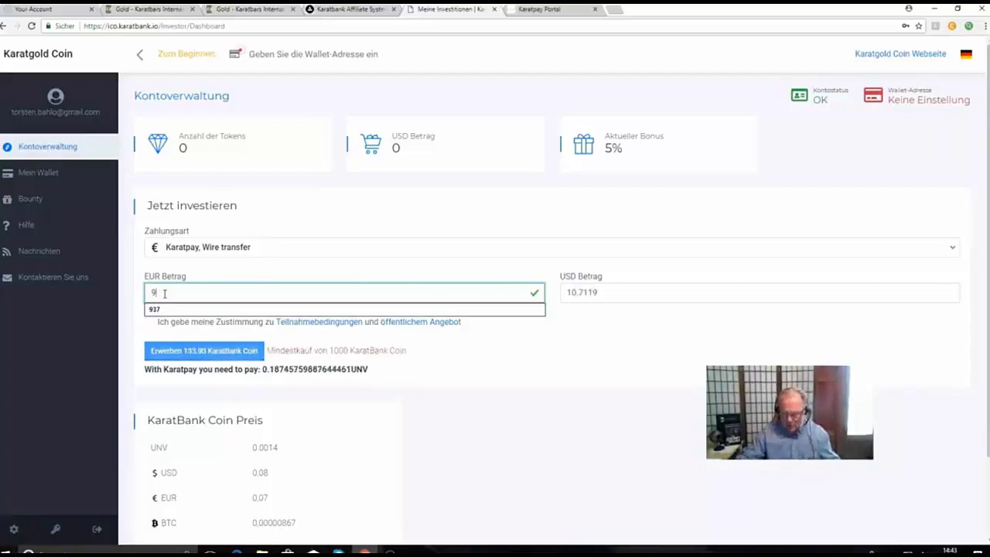
{"action": "type", "text": "4"}
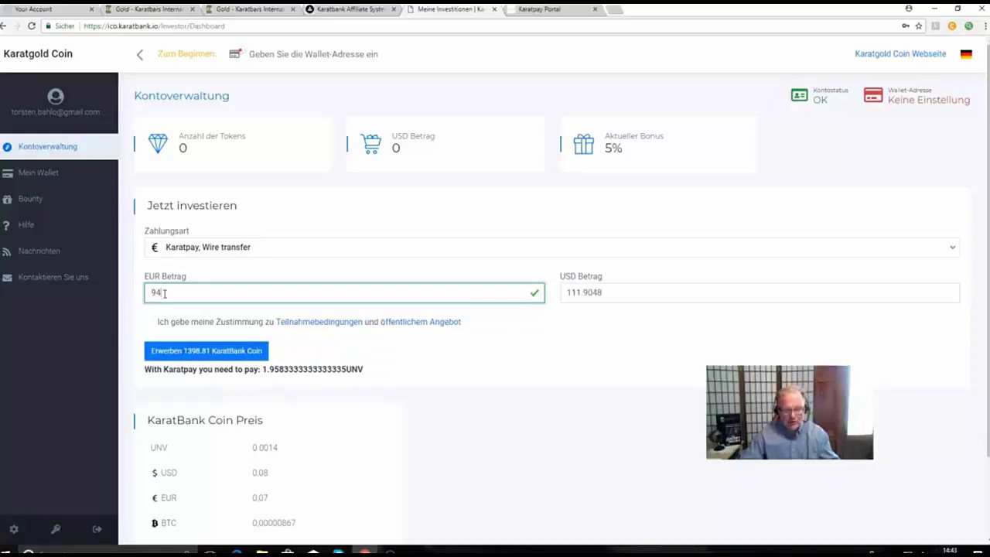
{"action": "key", "text": "BackSpace"}
{"action": "type", "text": "5"}
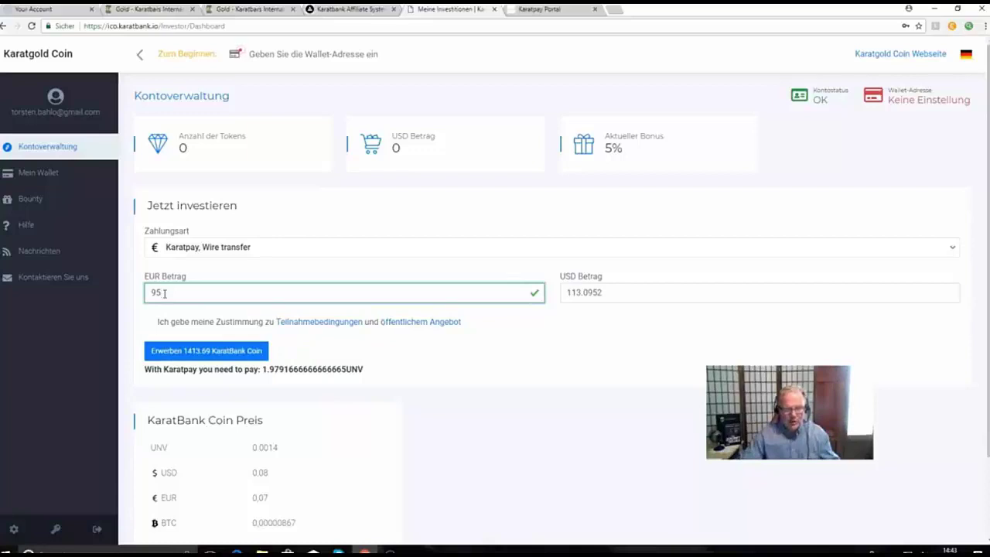
{"action": "key", "text": "BackSpace"}
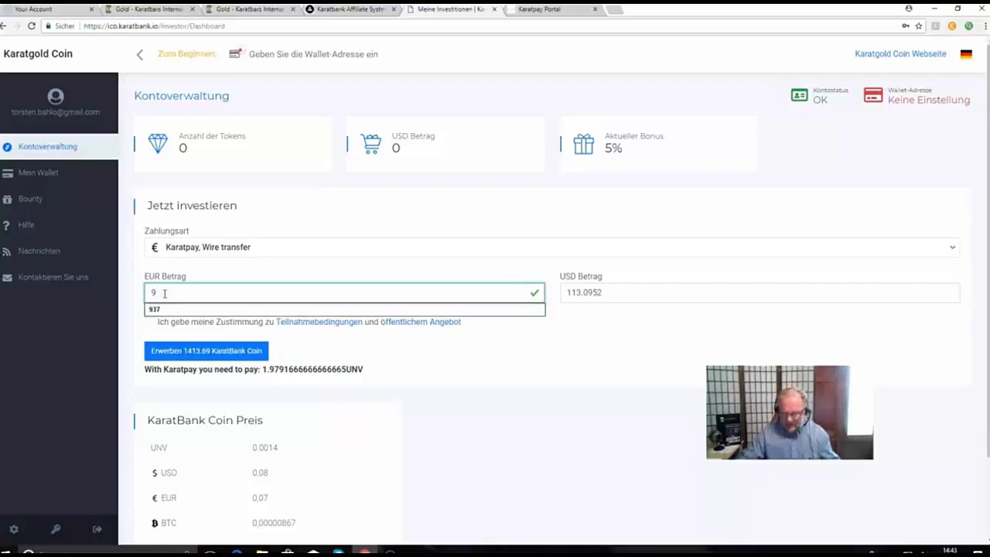
{"action": "type", "text": "6"}
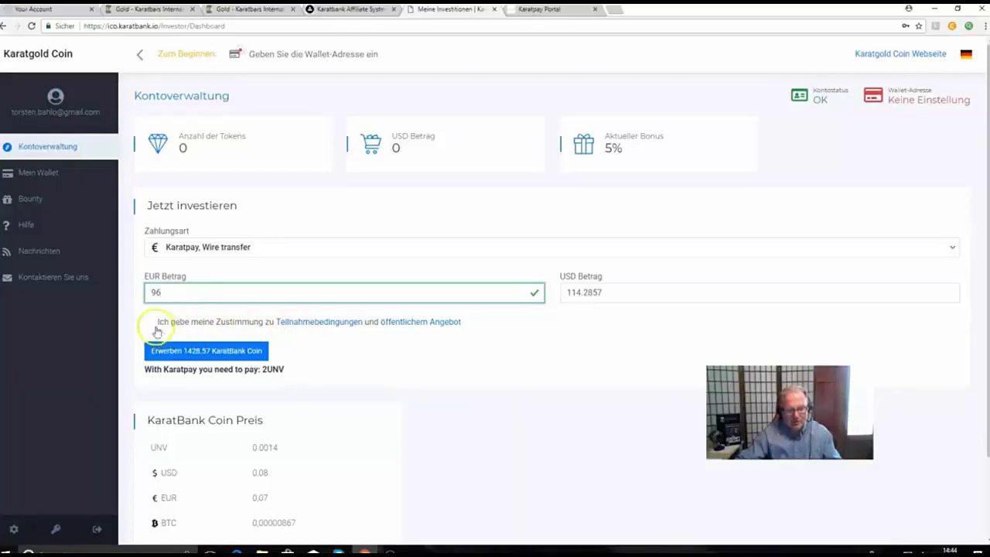
- Accept the 'Ich gebe meine Zustimmung' terms and order 1428.57 KaratBank Coin for 96.0217 EUR
{"action": "left_click", "coordinate": [150, 326]}
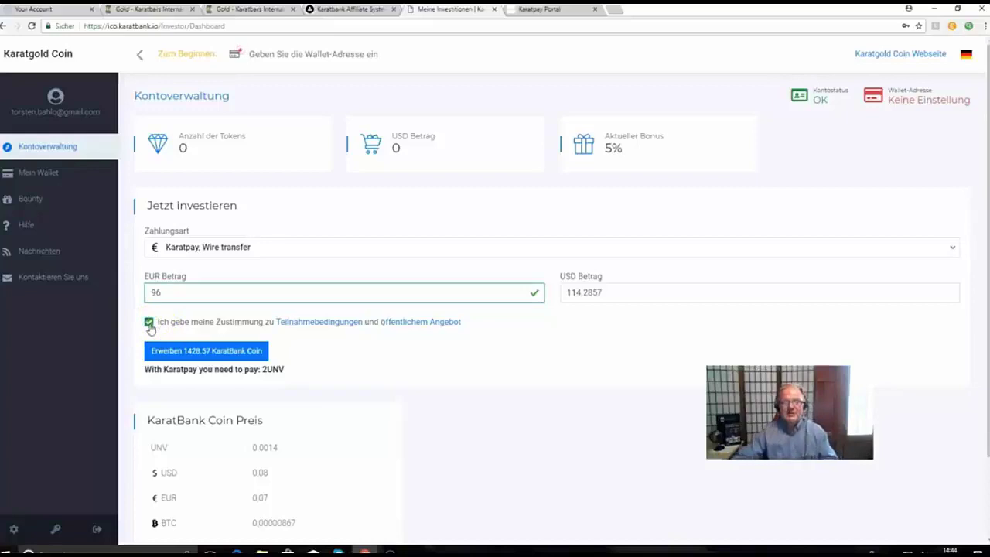
{"action": "left_click", "coordinate": [206, 350]}
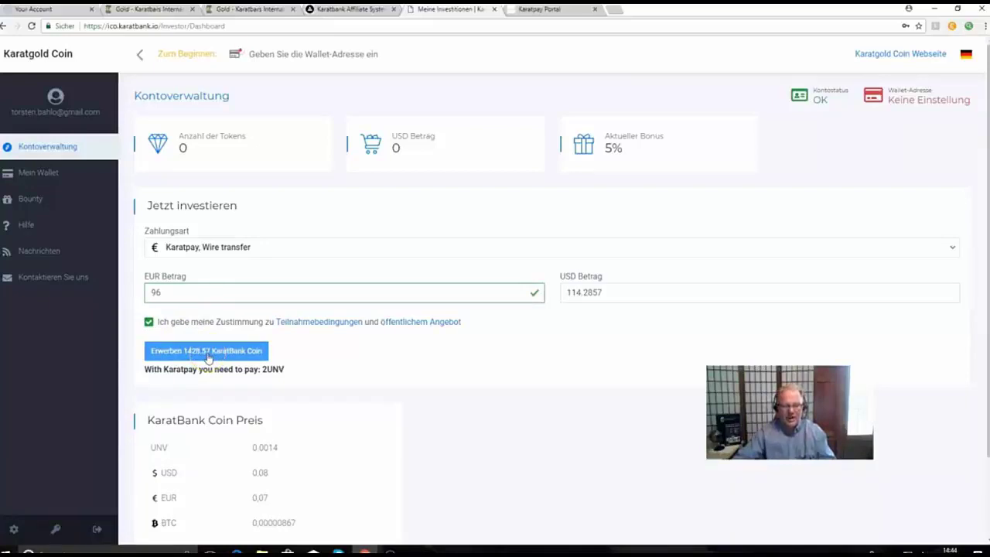
{"action": "left_click", "coordinate": [207, 354]}
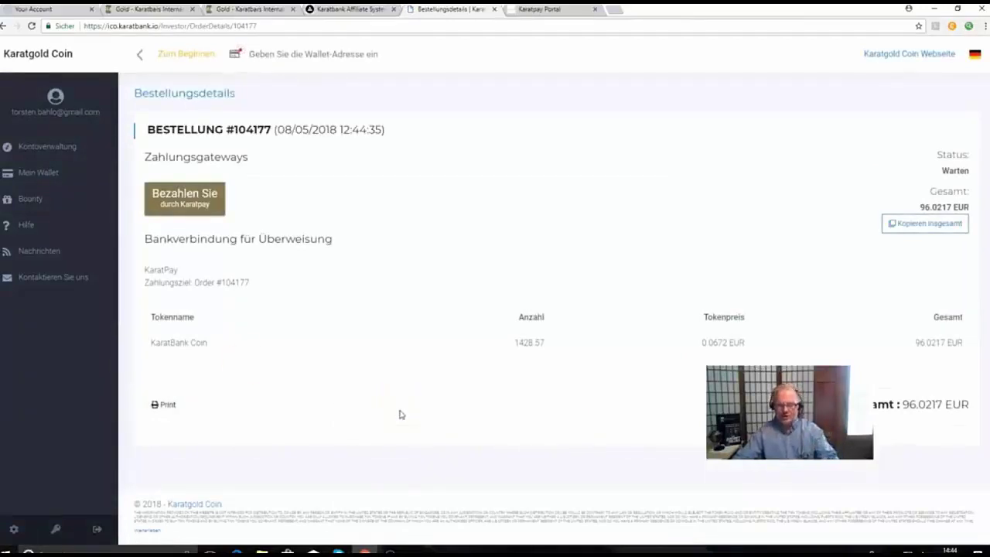
{"action": "left_click", "coordinate": [183, 202]}
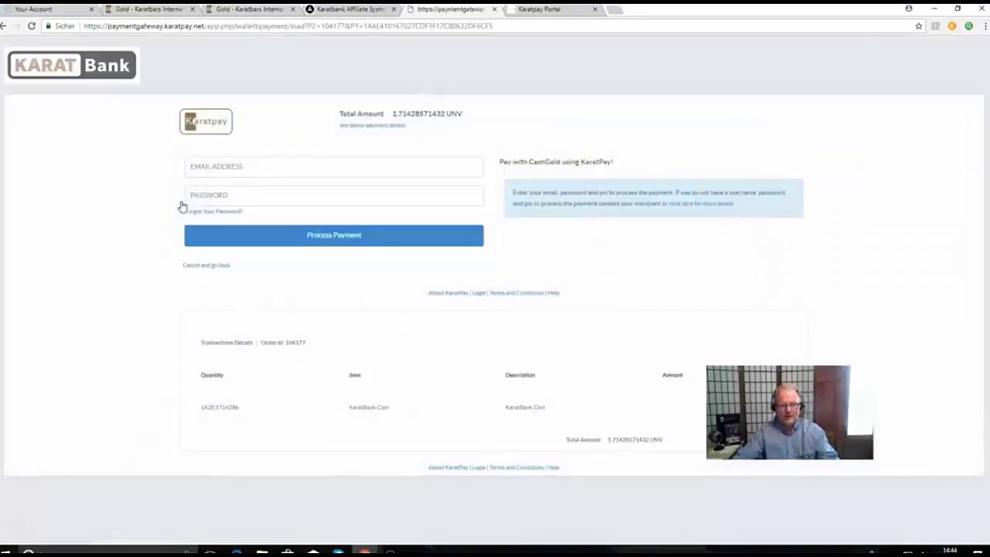
{"action": "left_click", "coordinate": [248, 167]}
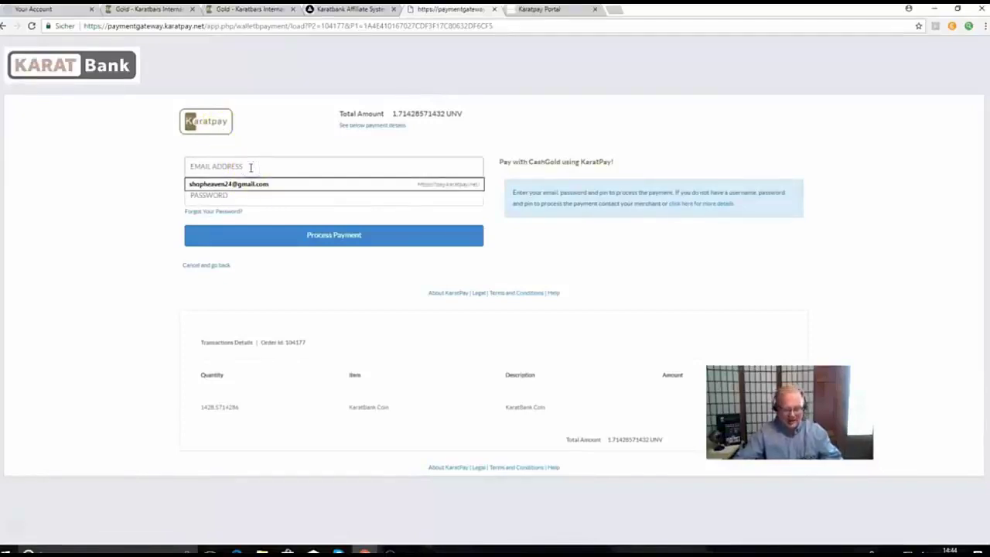
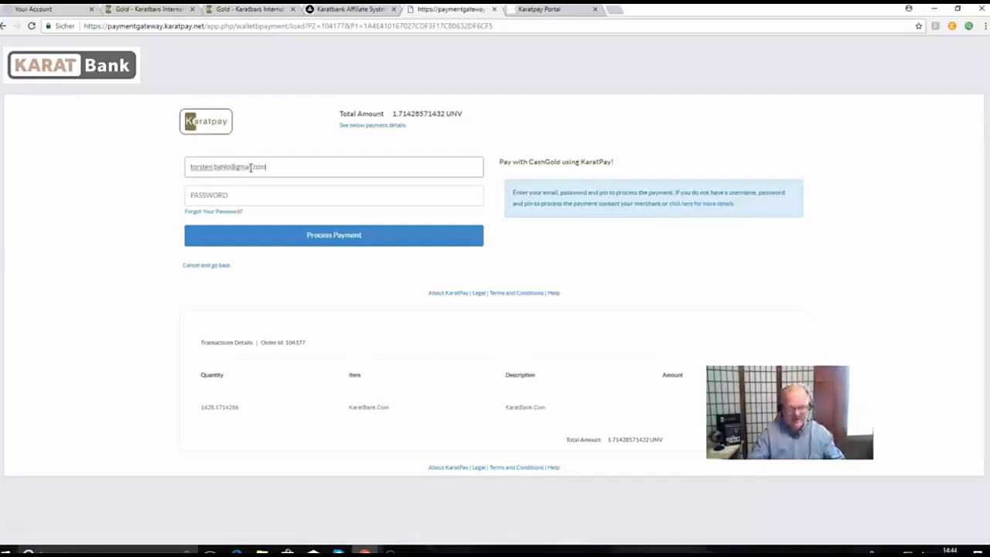
{"action": "left_click", "coordinate": [258, 194]}
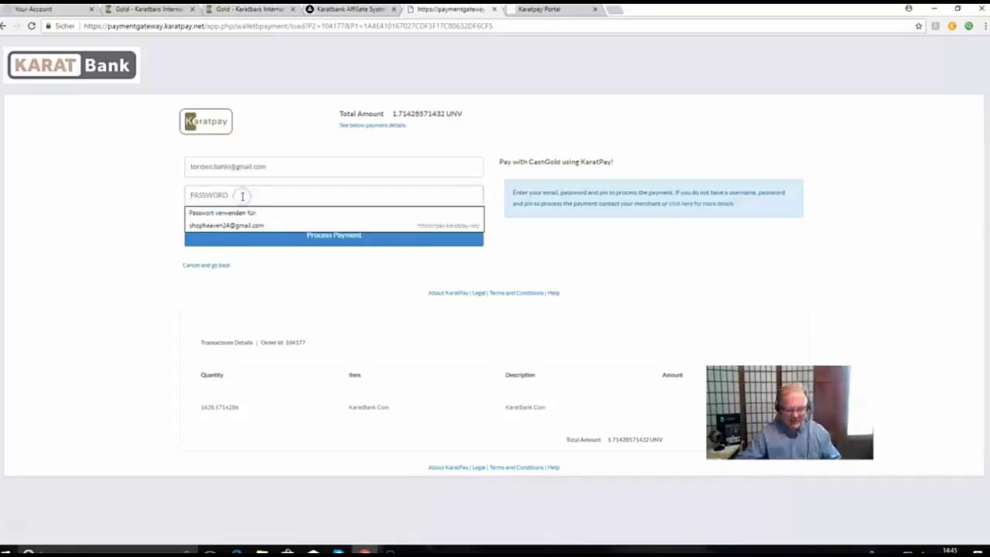
{"action": "type", "text": "****"}
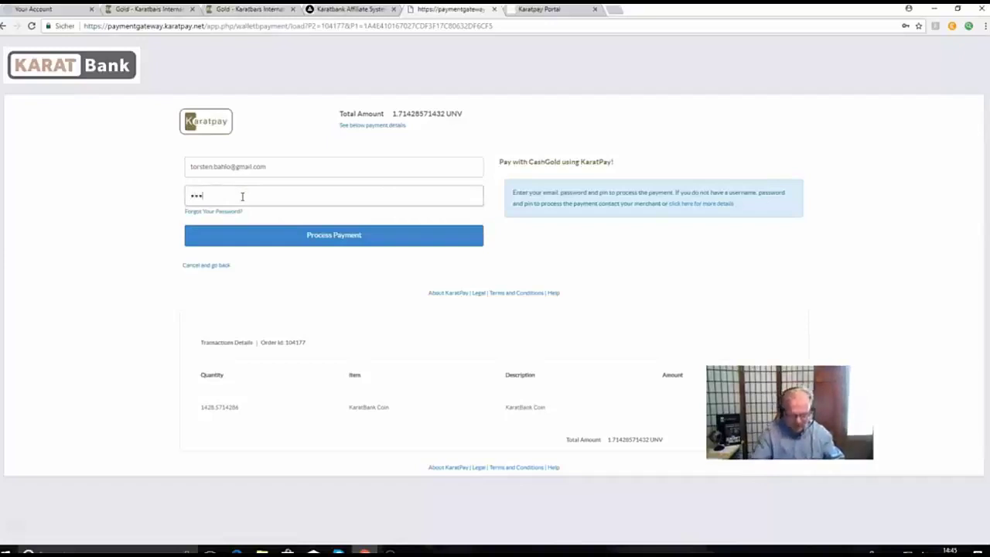
{"action": "type", "text": "*******"}
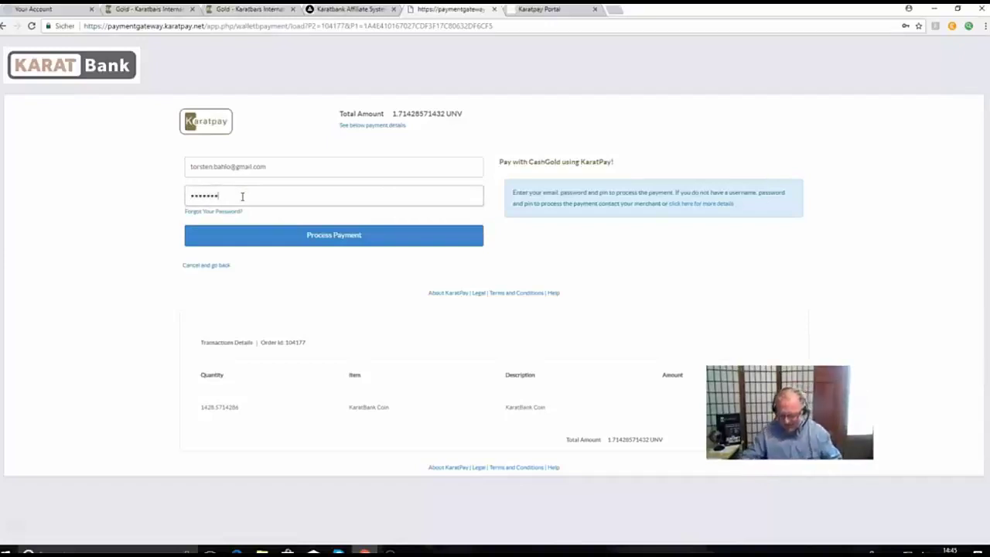
{"action": "left_click", "coordinate": [319, 233]}
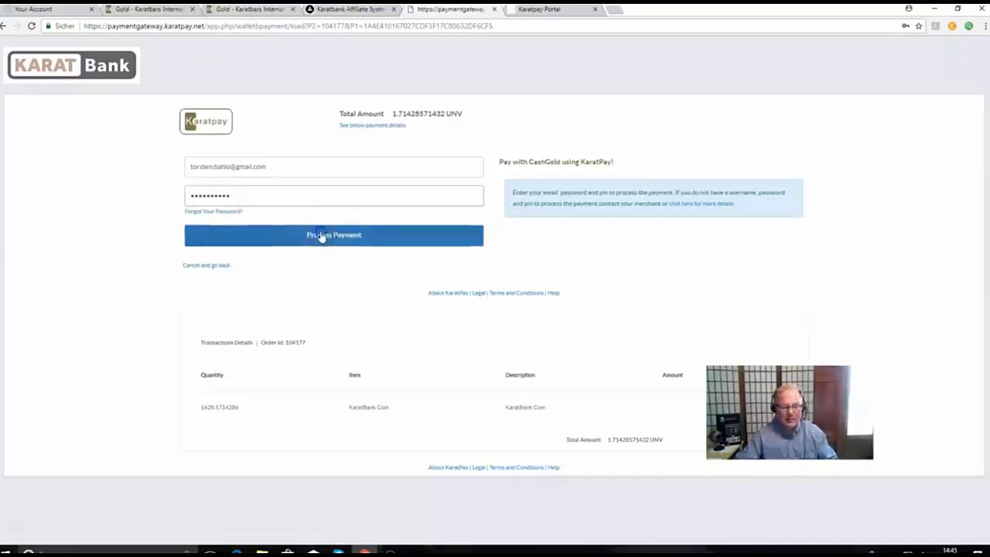
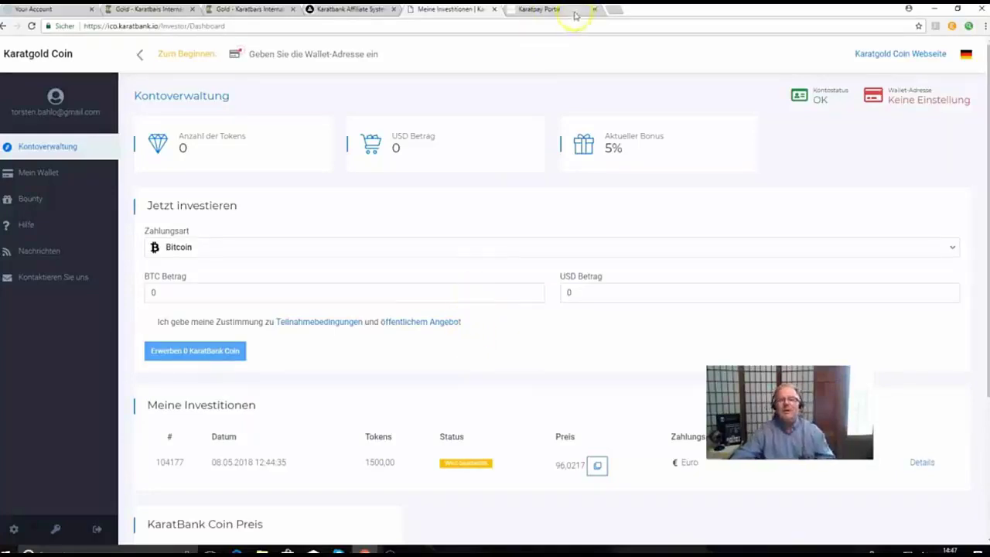
- Log out of the Karatpay account holding the 2.000 Unival wallet balance
{"action": "left_click", "coordinate": [541, 9]}
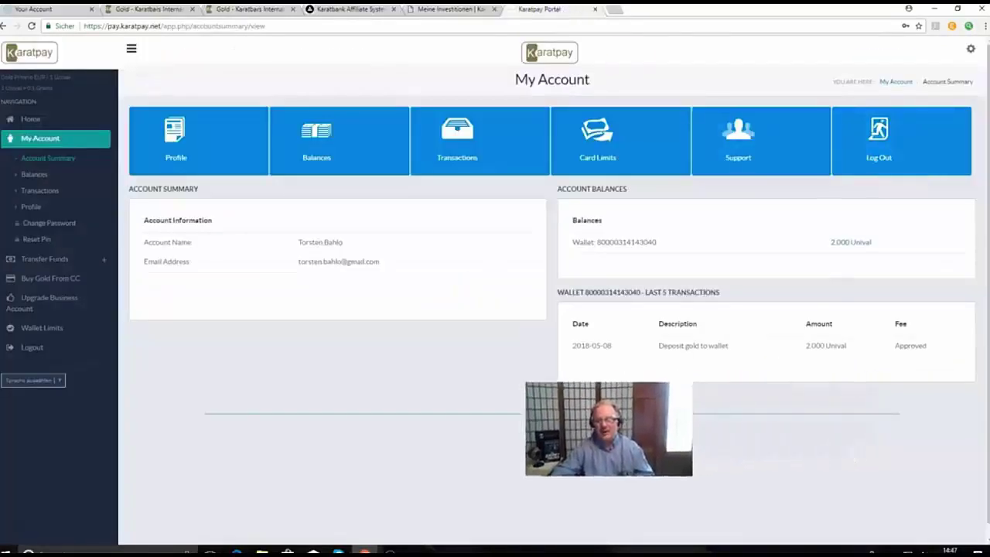
{"action": "left_click", "coordinate": [916, 169]}
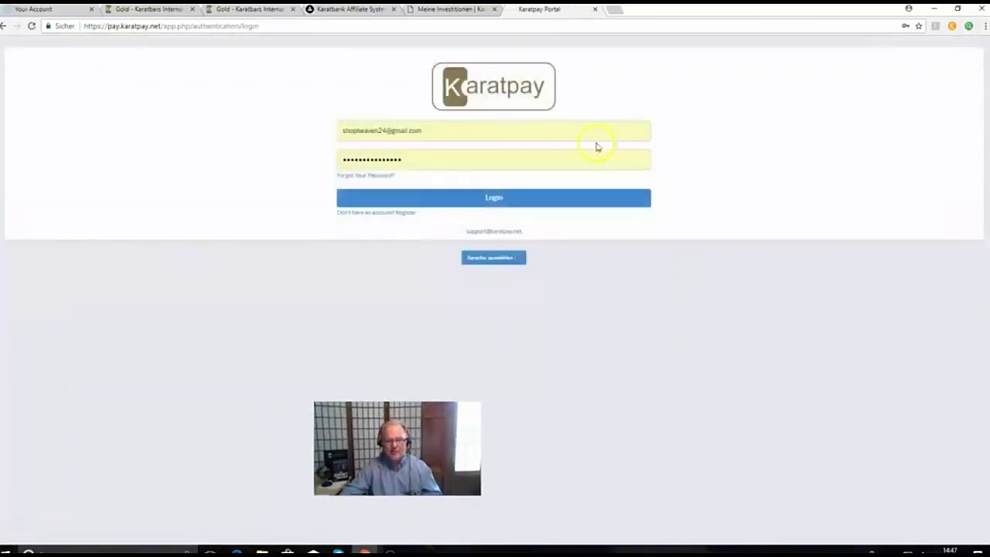
- Replace the autofilled login with your own e-mail and password and attempt login, which fails as invalid
{"action": "left_click_drag", "start_coordinate": [435, 131], "coordinate": [284, 127]}
{"action": "key", "text": "BackSpace"}
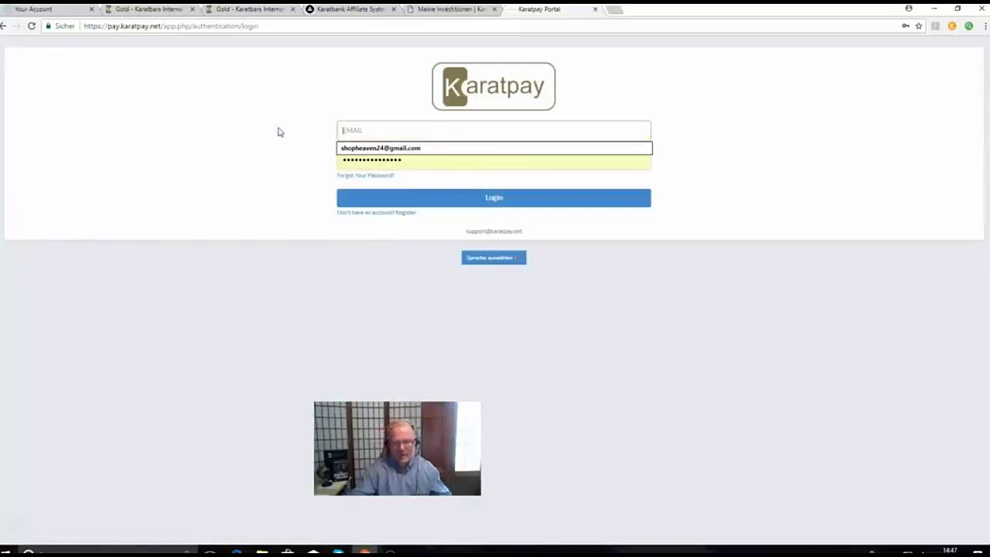
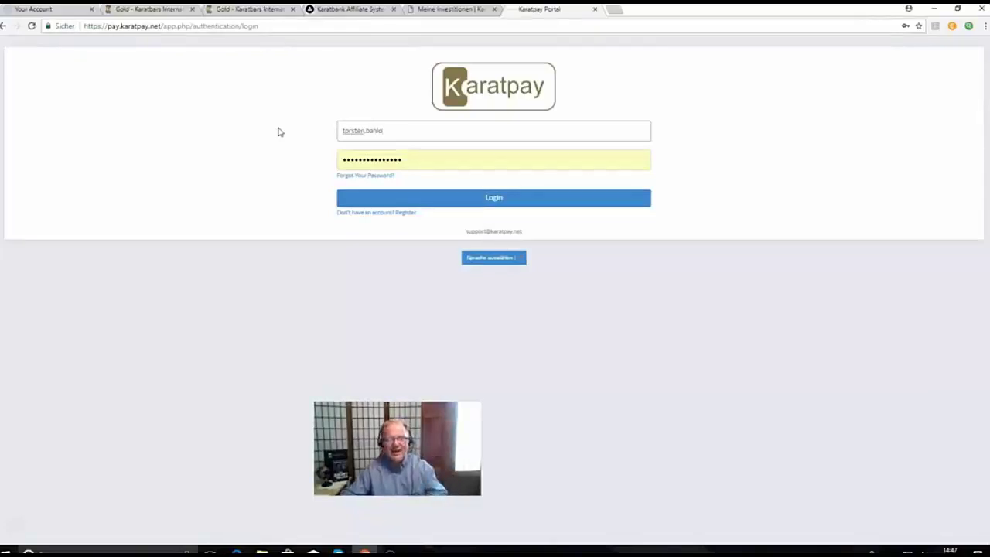
{"action": "left_click_drag", "start_coordinate": [410, 159], "coordinate": [304, 161]}
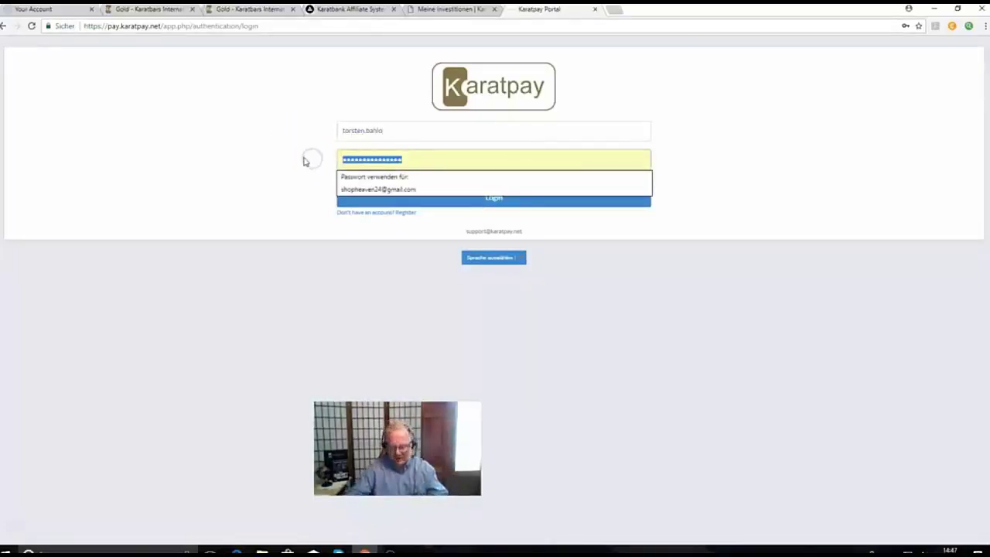
{"action": "key", "text": "BackSpace"}
{"action": "type", "text": "•"}
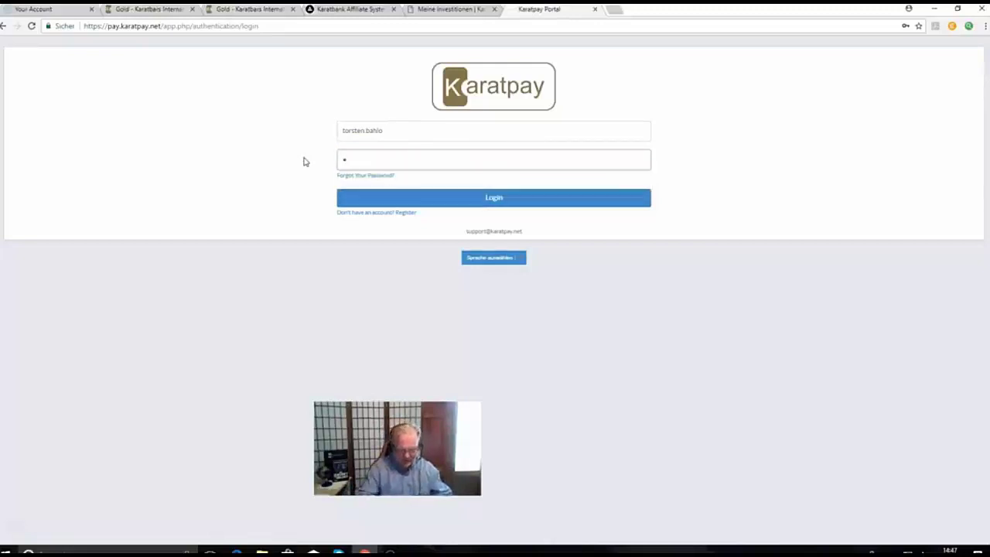
{"action": "type", "text": "•••"}
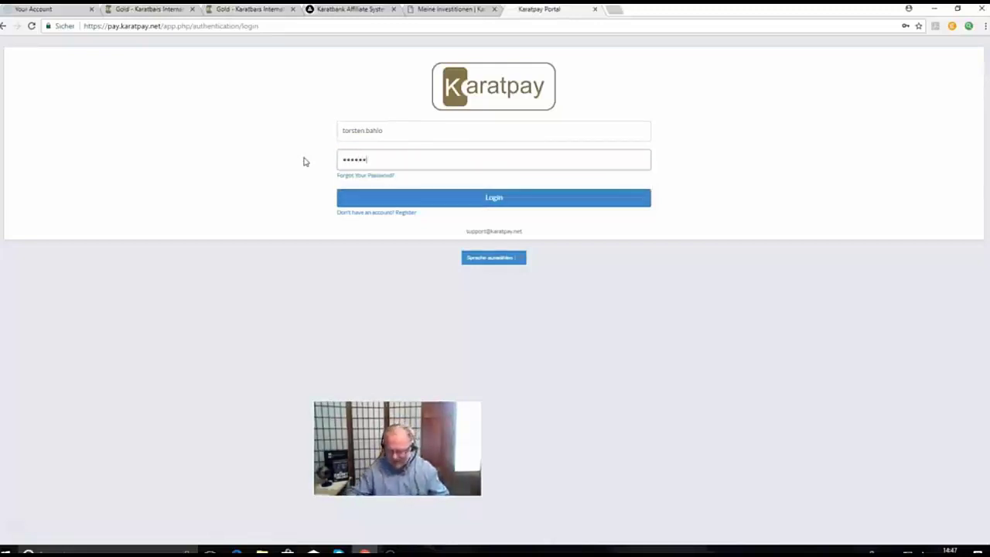
{"action": "type", "text": "••••••"}
{"action": "left_click", "coordinate": [473, 207]}
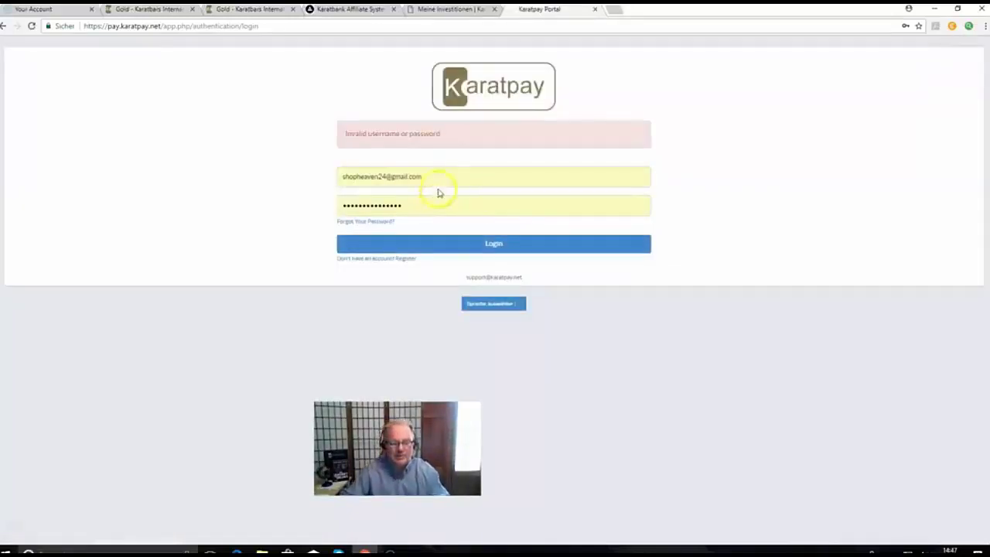
- Re-enter the full e-mail address and retype the account password in the login form
{"action": "left_click_drag", "start_coordinate": [426, 176], "coordinate": [308, 176]}
{"action": "key", "text": "BackSpace"}
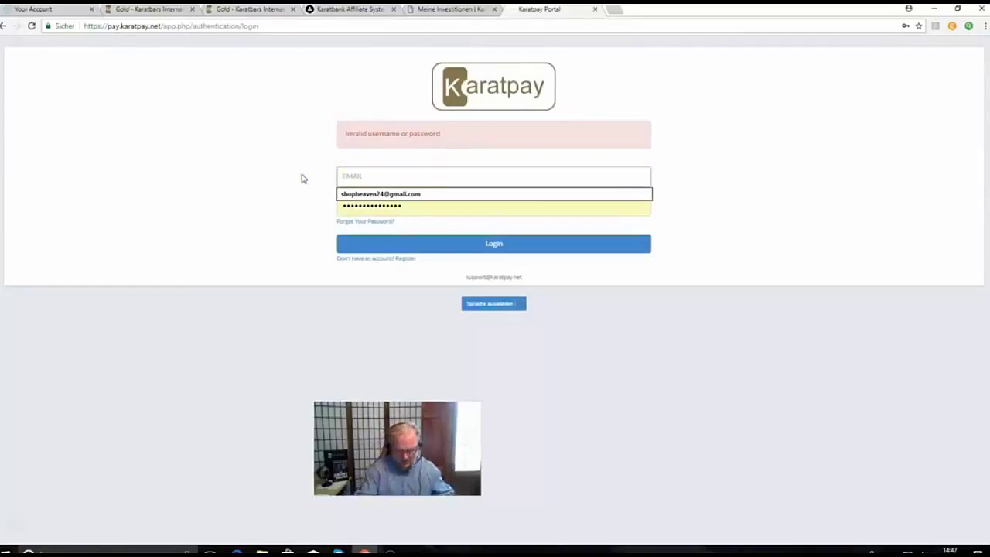
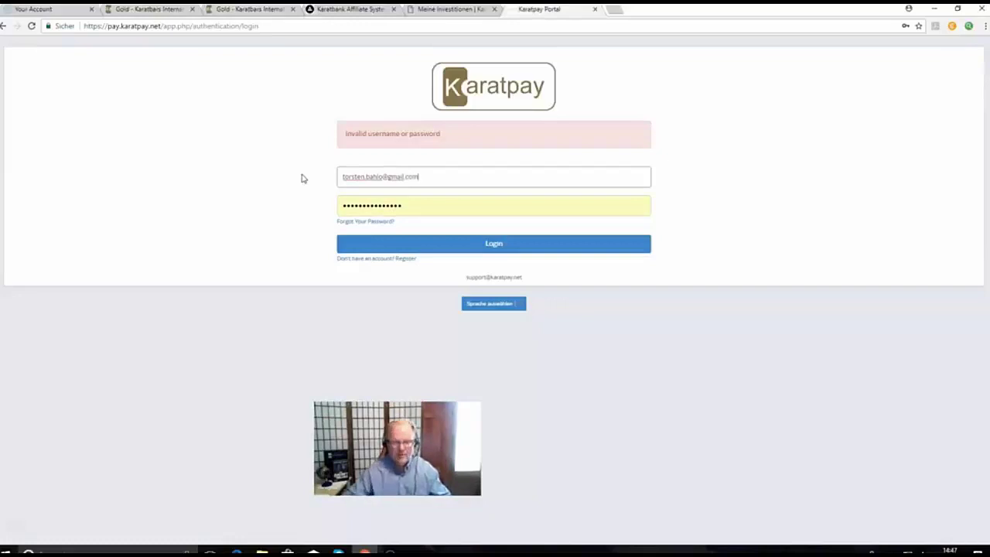
{"action": "left_click", "coordinate": [337, 206]}
{"action": "key", "text": "ctrl+a"}
{"action": "key", "text": "BackSpace"}
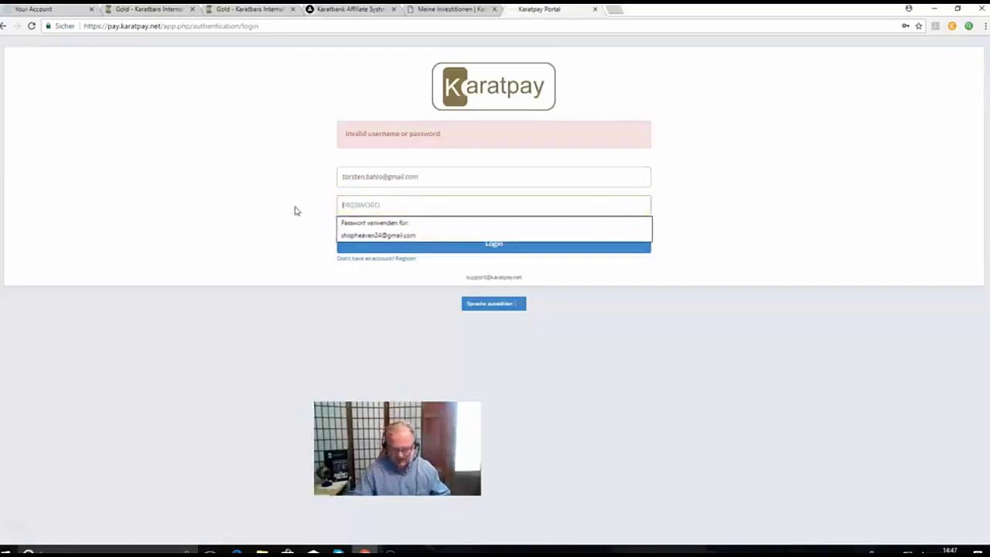
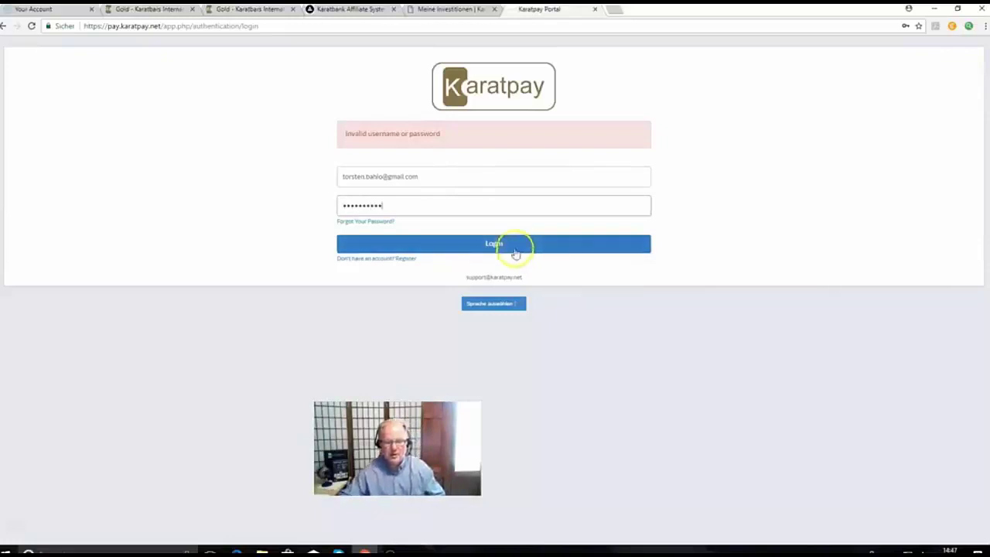
- Log in to view the 1.714 Unival payment and 0.286 balance, then open the Karatbars overview
{"action": "left_click", "coordinate": [513, 251]}
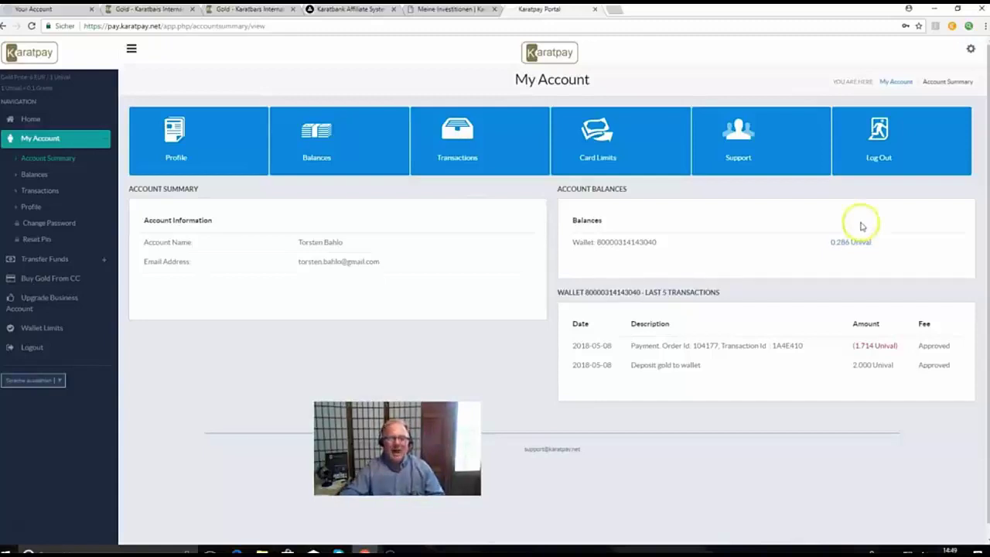
{"action": "left_click", "coordinate": [159, 11]}
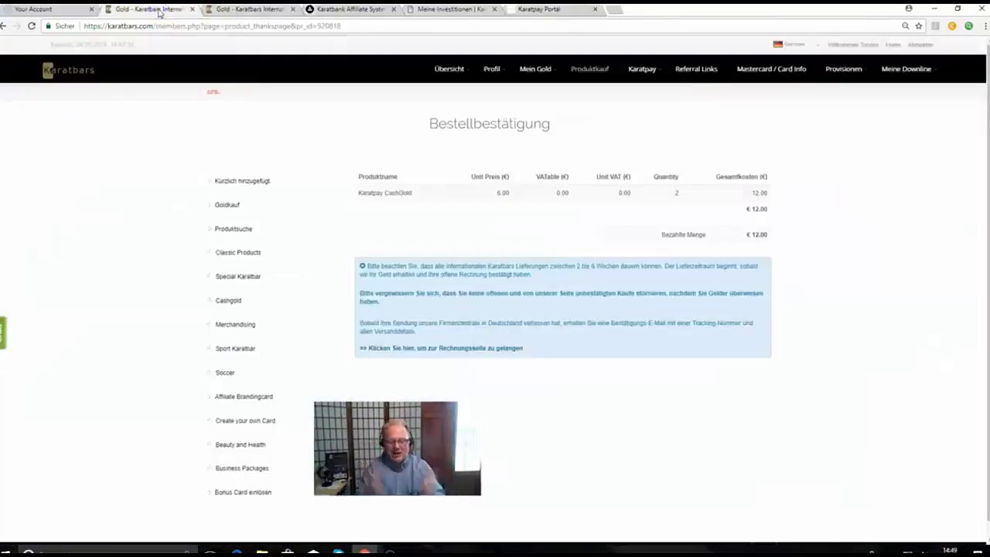
{"action": "left_click", "coordinate": [449, 68]}
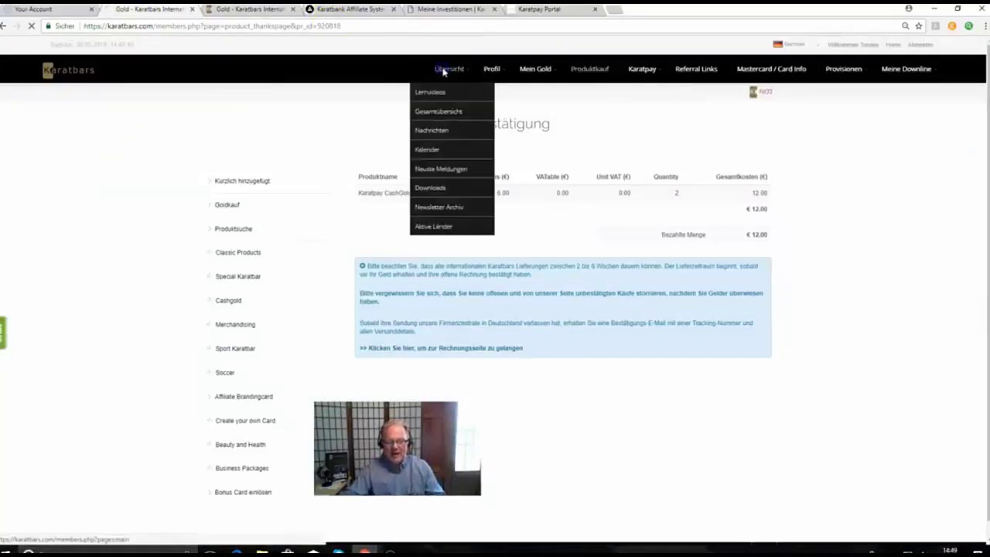